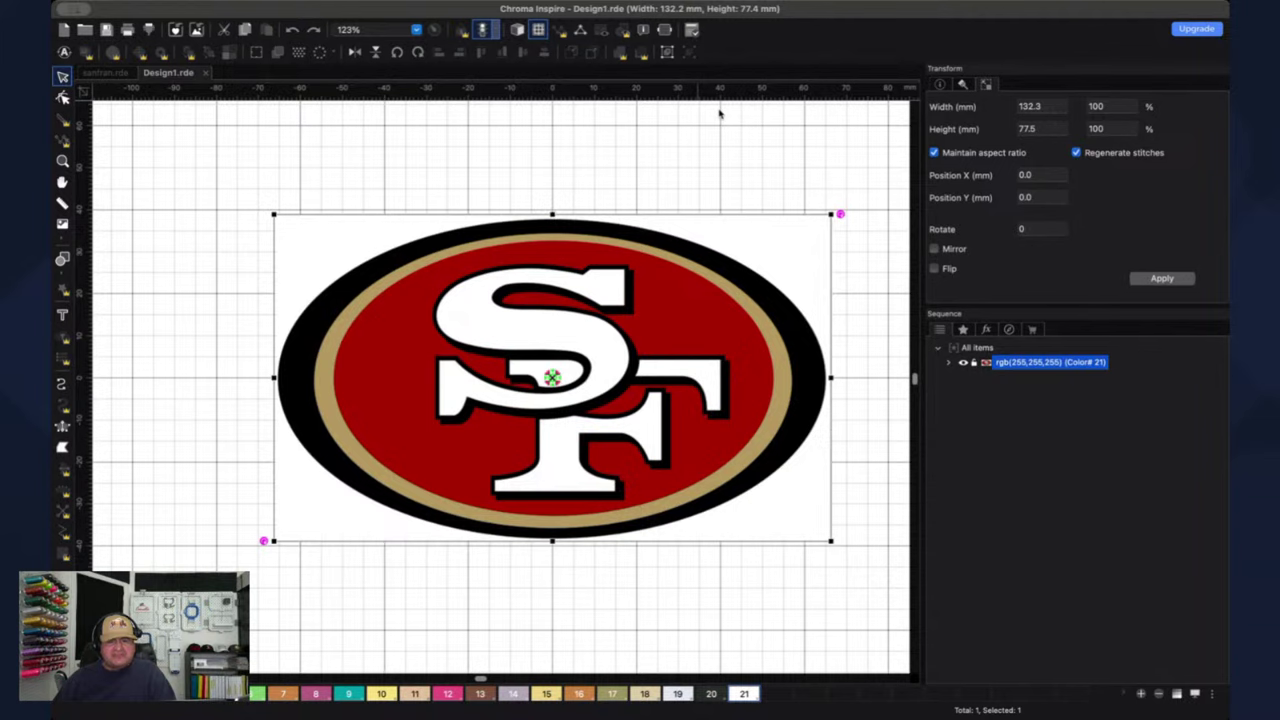
- Switch the ruler units to inches and resize the logo image proportionally to a height of 1.95 in
click(719, 112)
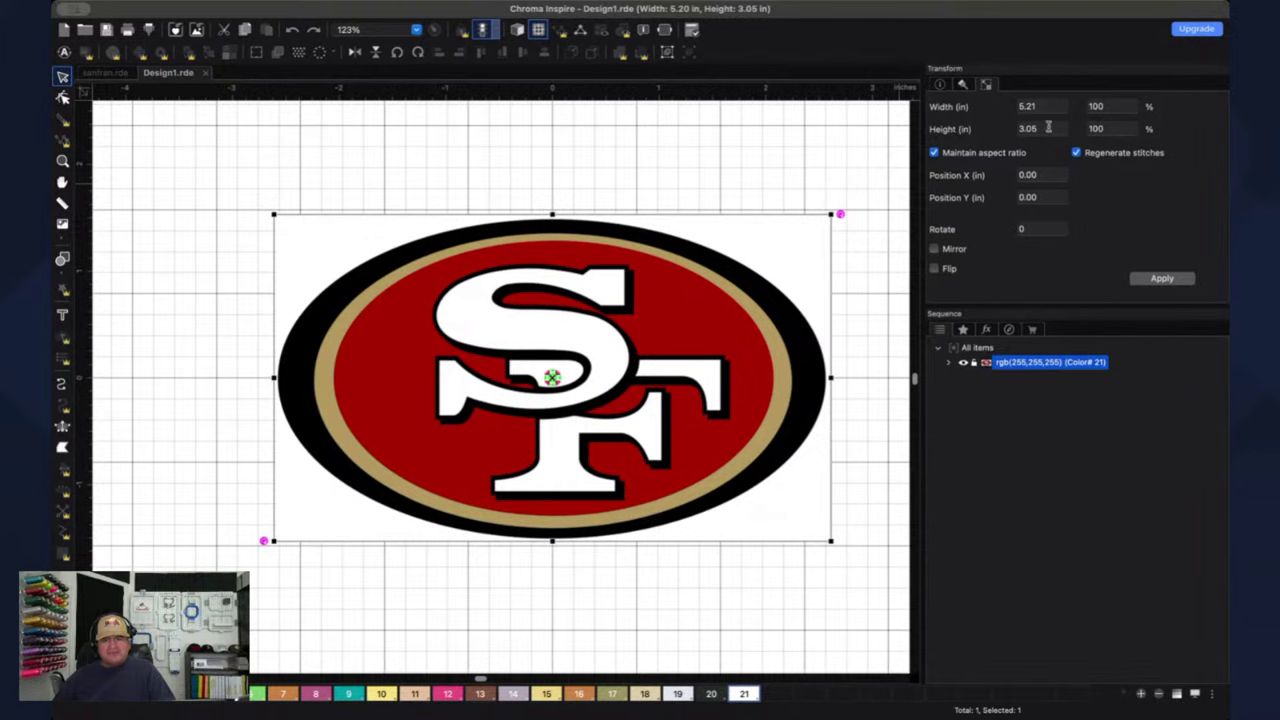
drag(1048, 127, 1012, 127)
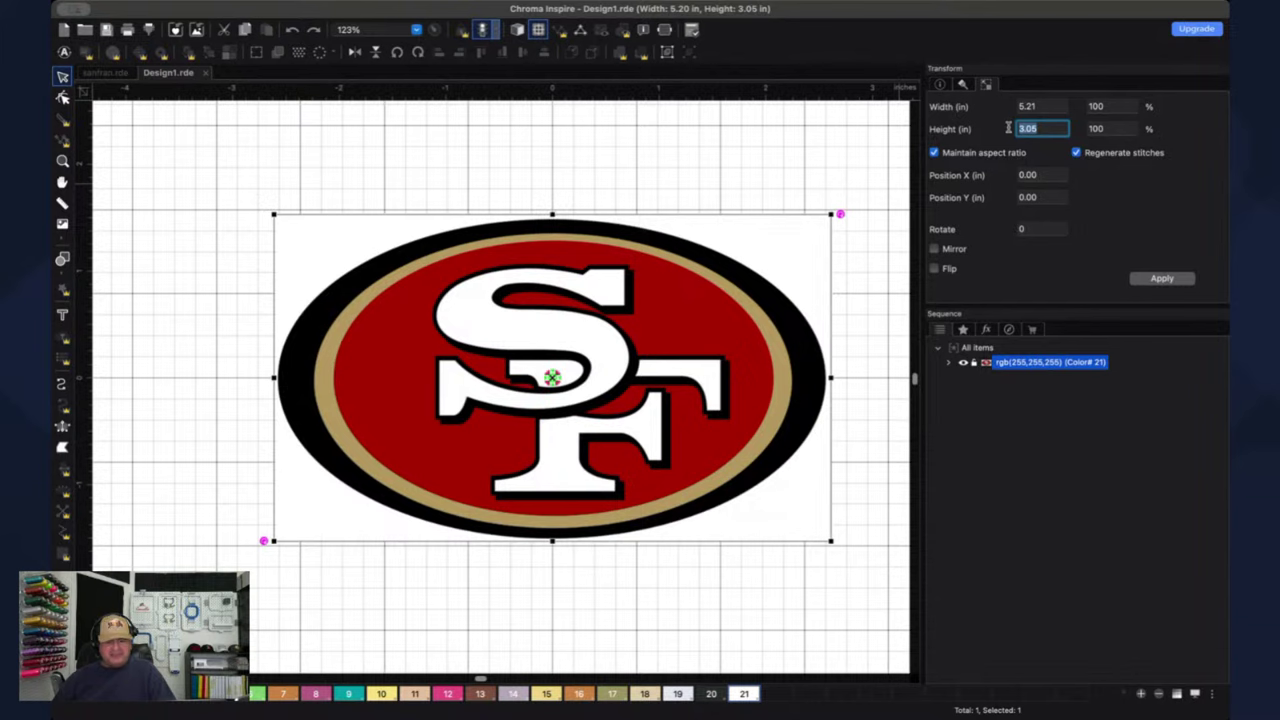
text(2)
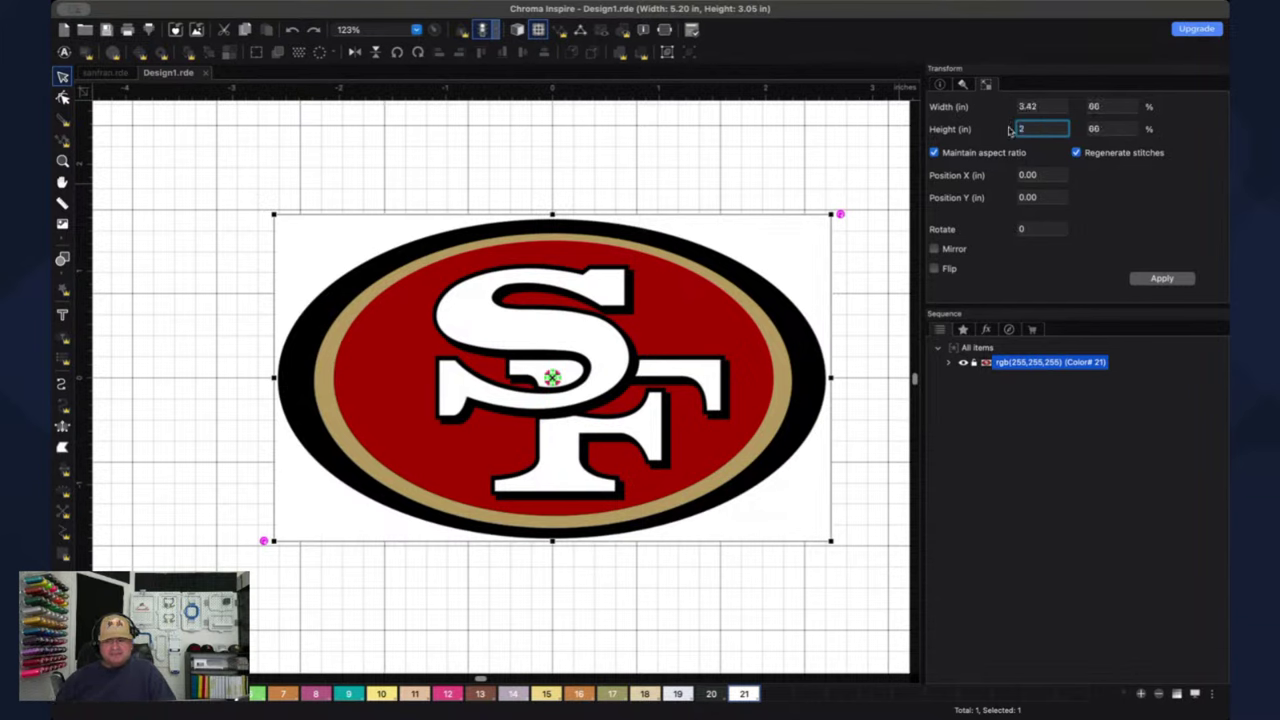
key(BackSpace)
text(1)
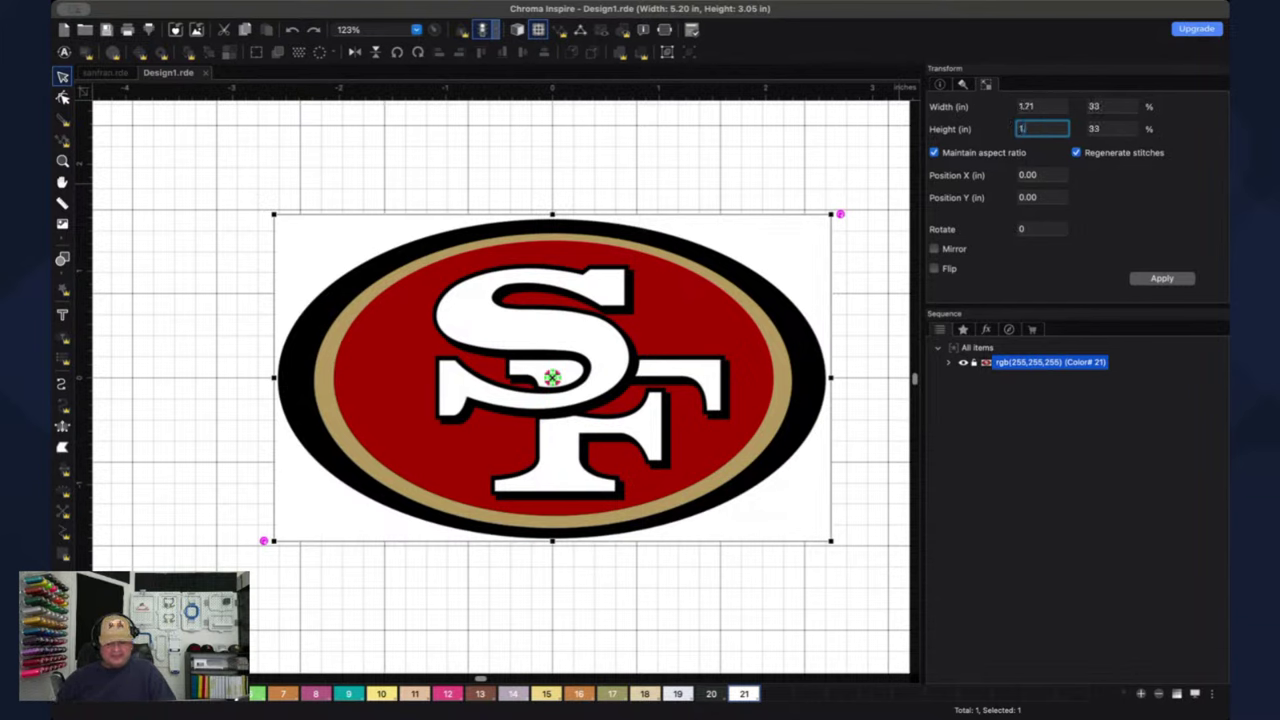
text(.95)
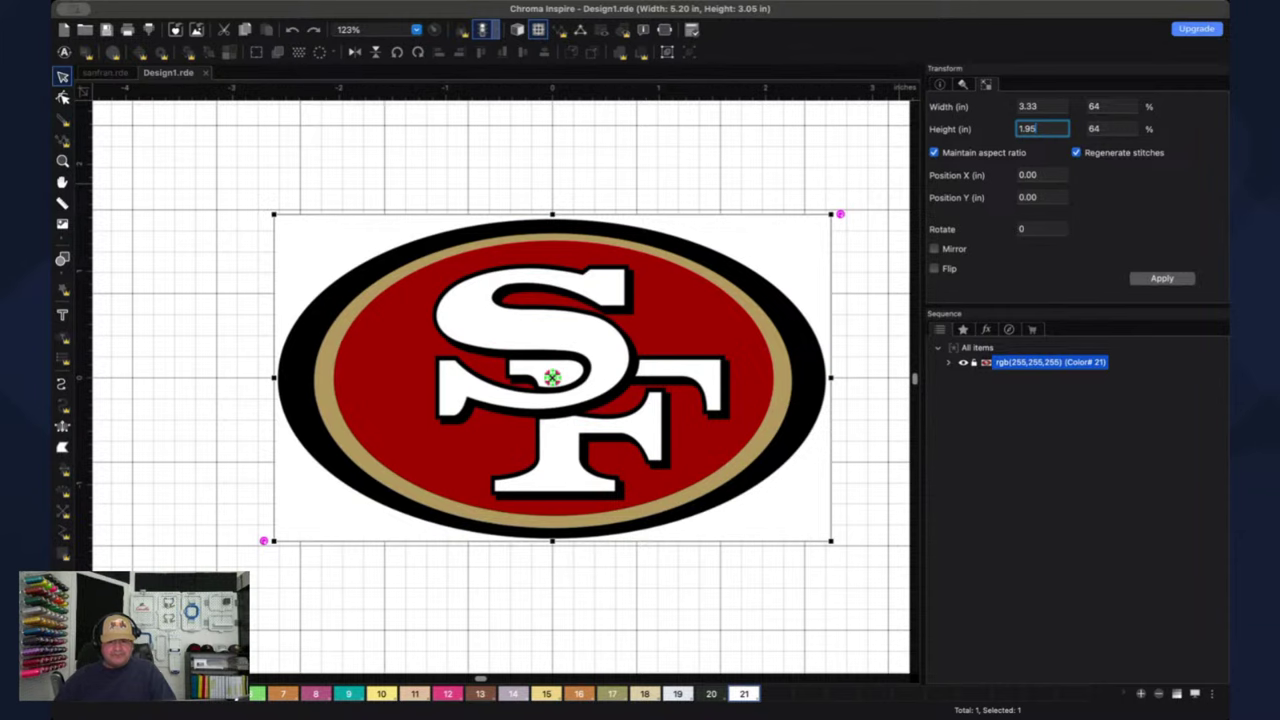
key(Return)
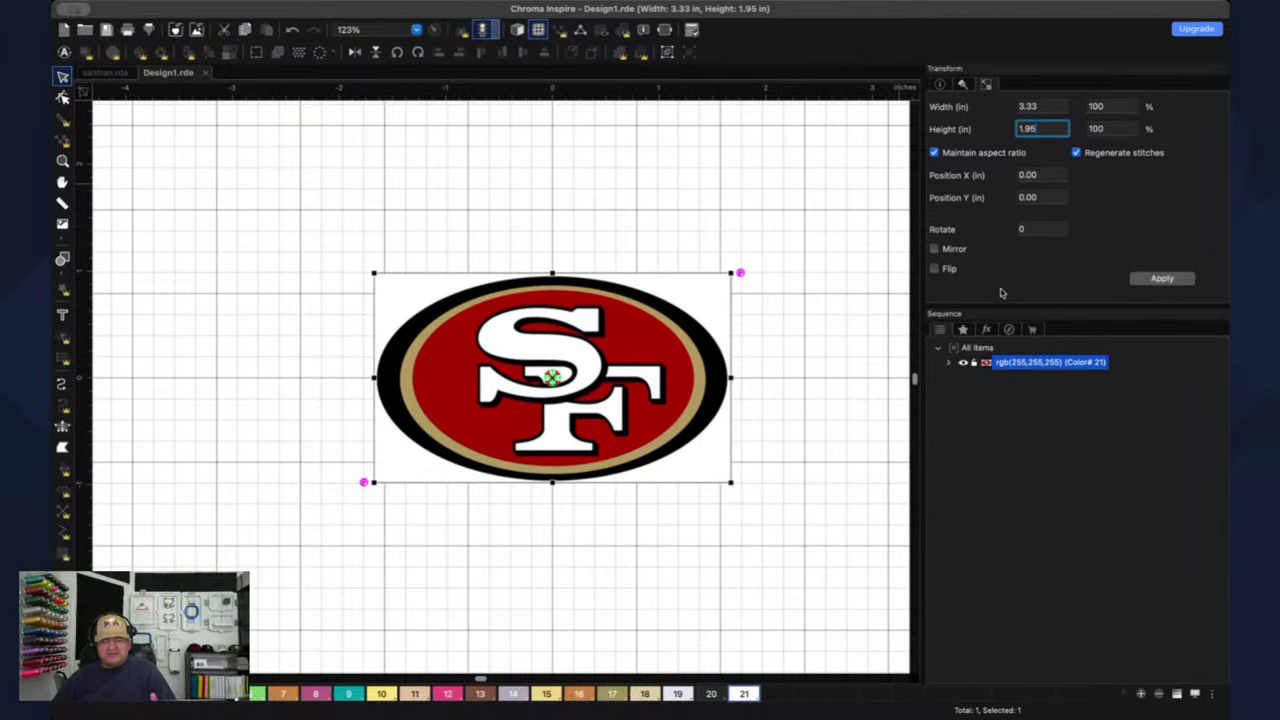
- Lock the logo image and toggle its visibility off and on, leaving it shown
click(975, 365)
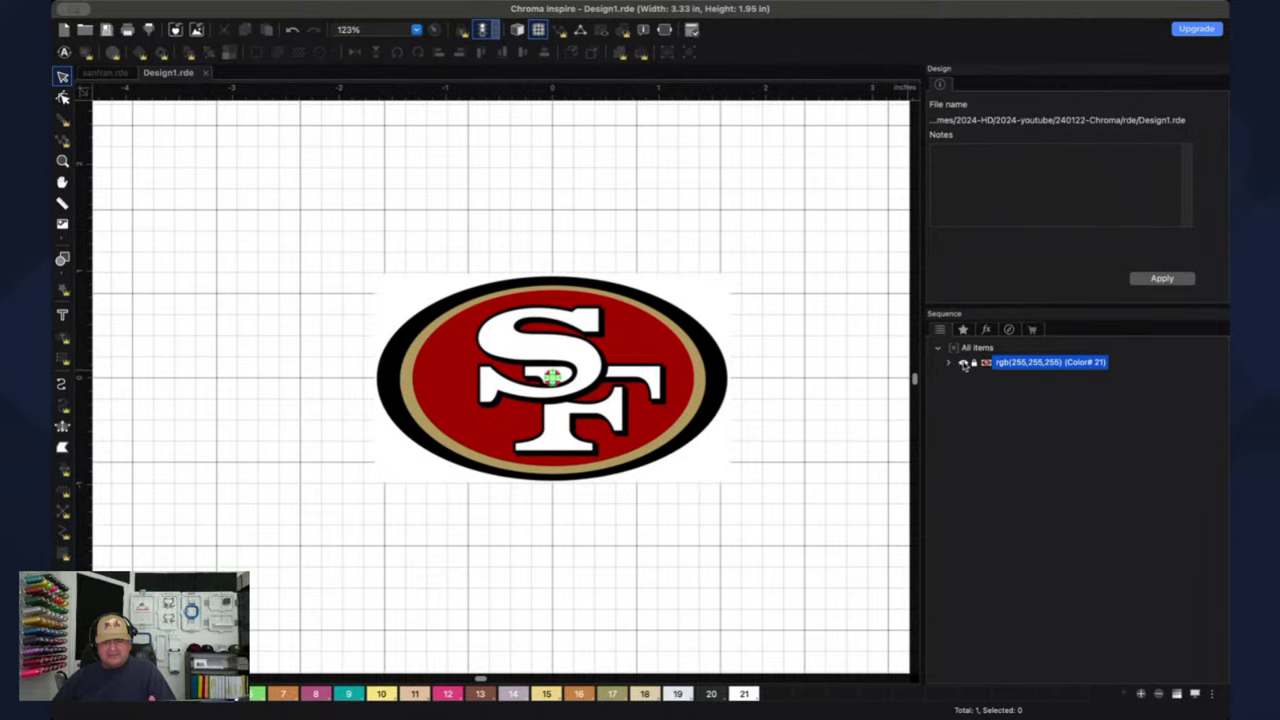
click(963, 364)
click(963, 364)
click(963, 364)
click(963, 364)
click(963, 364)
click(963, 364)
- Examine the logo at different zoom levels, ending with an enlarged view of the S and F lettering
scroll(552, 352, up, 5)
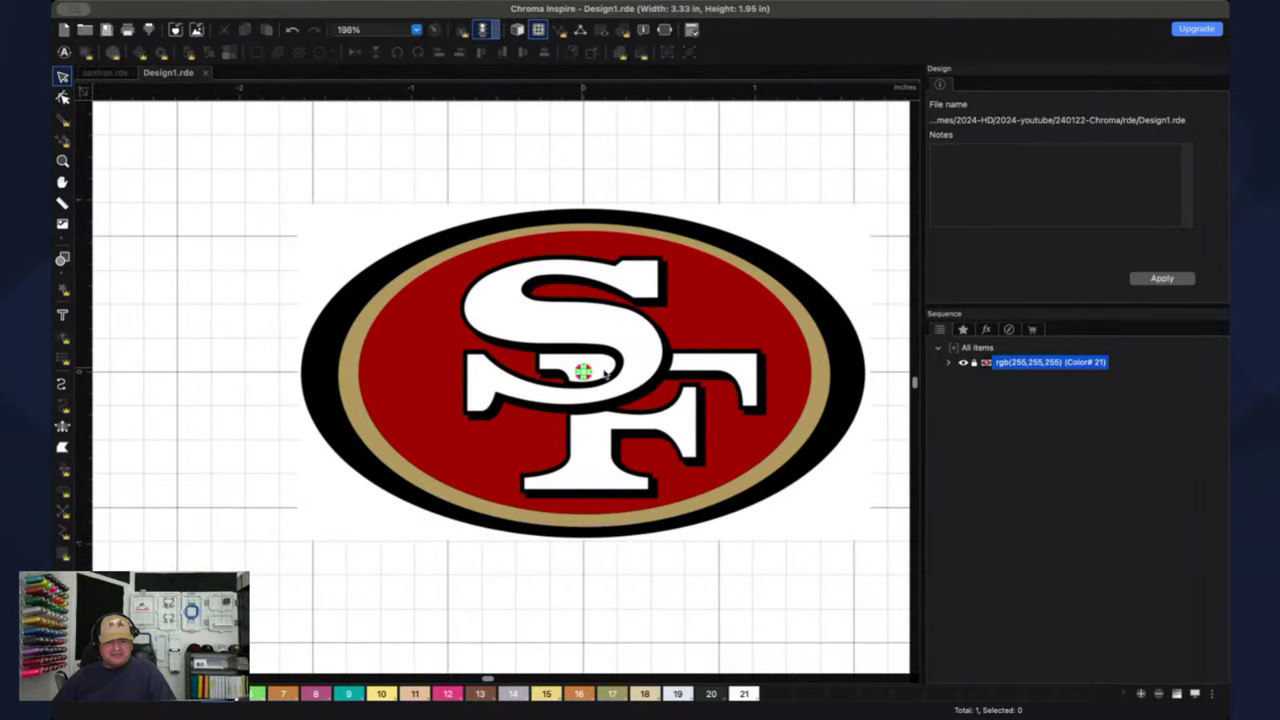
scroll(605, 373, up, 2)
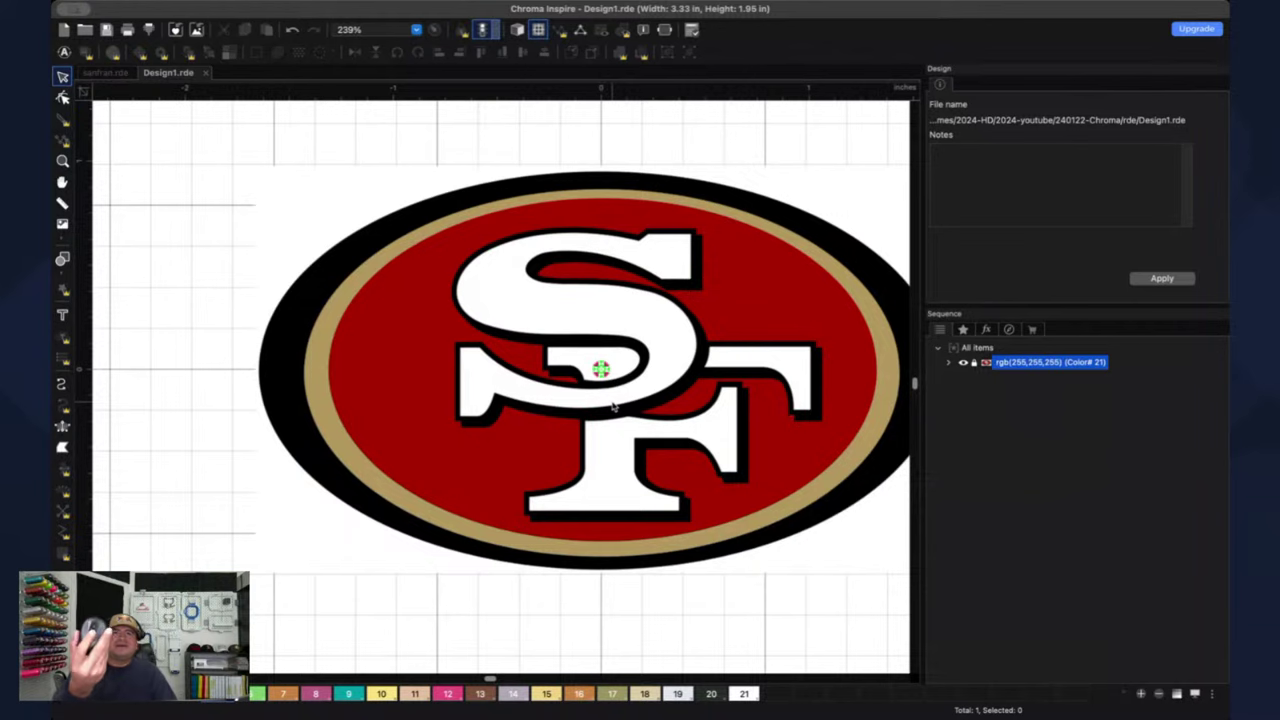
scroll(613, 406, down, 3)
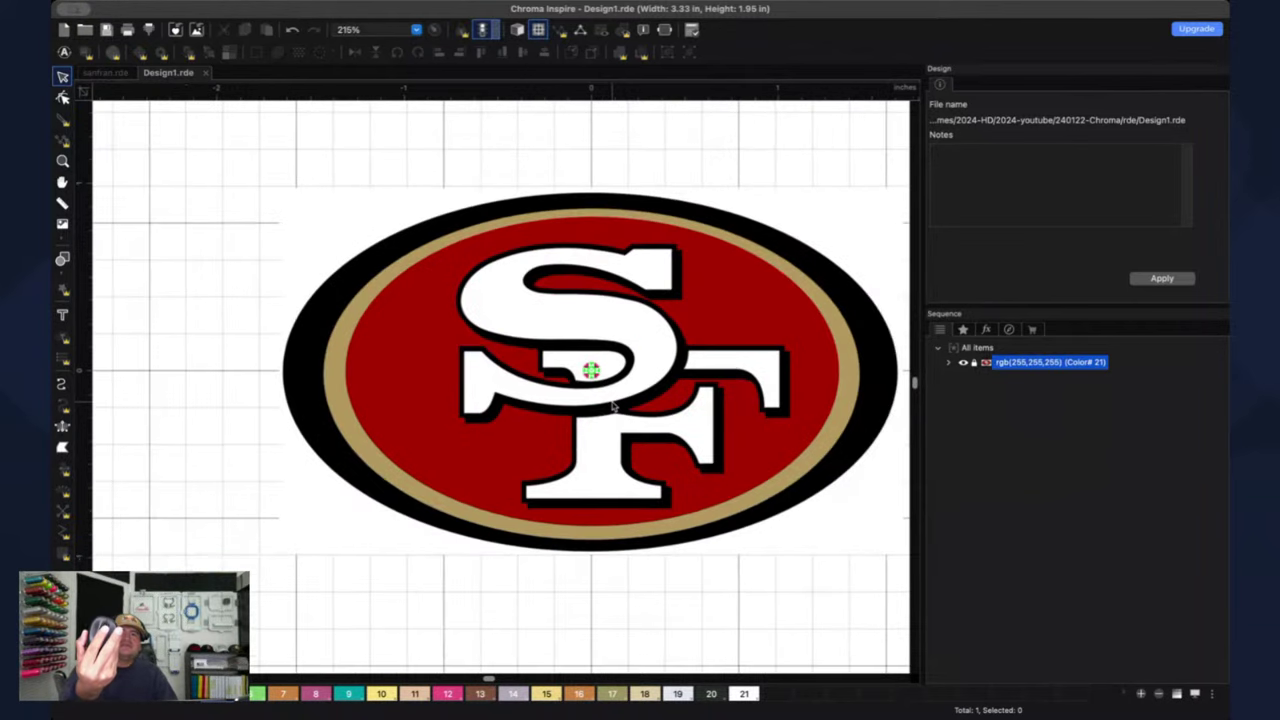
scroll(613, 406, up, 3)
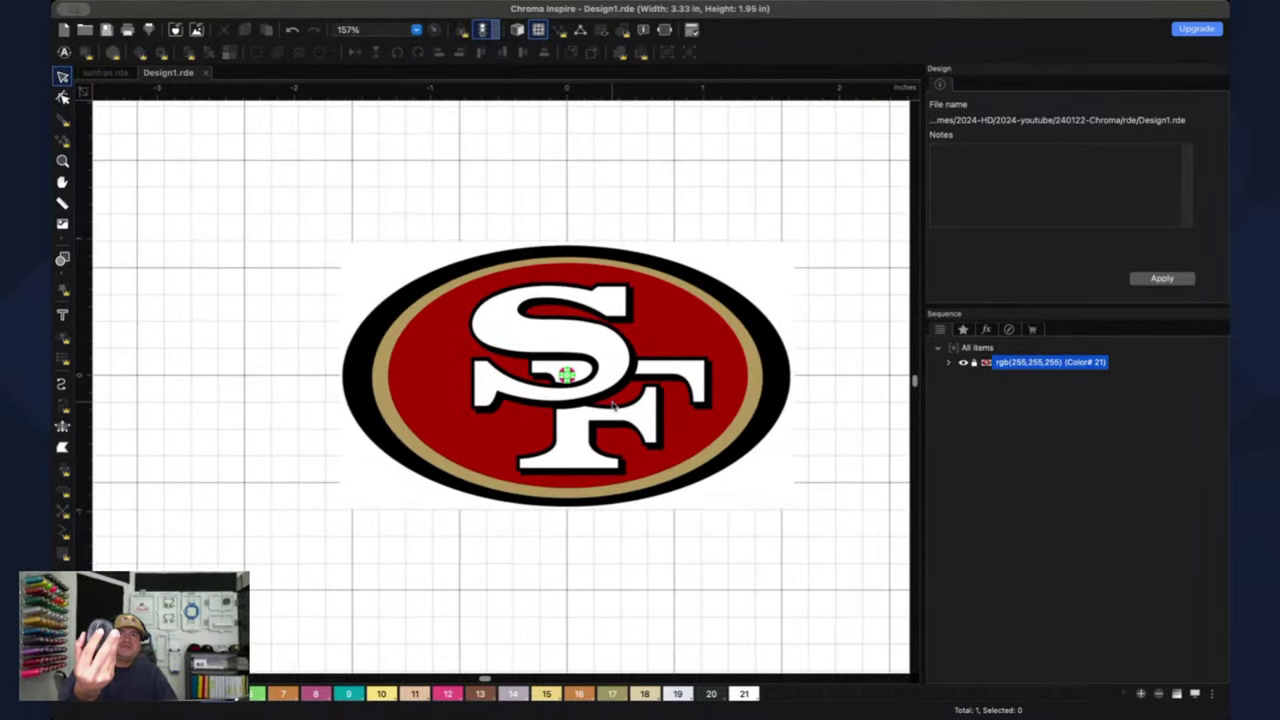
scroll(613, 406, down, 3)
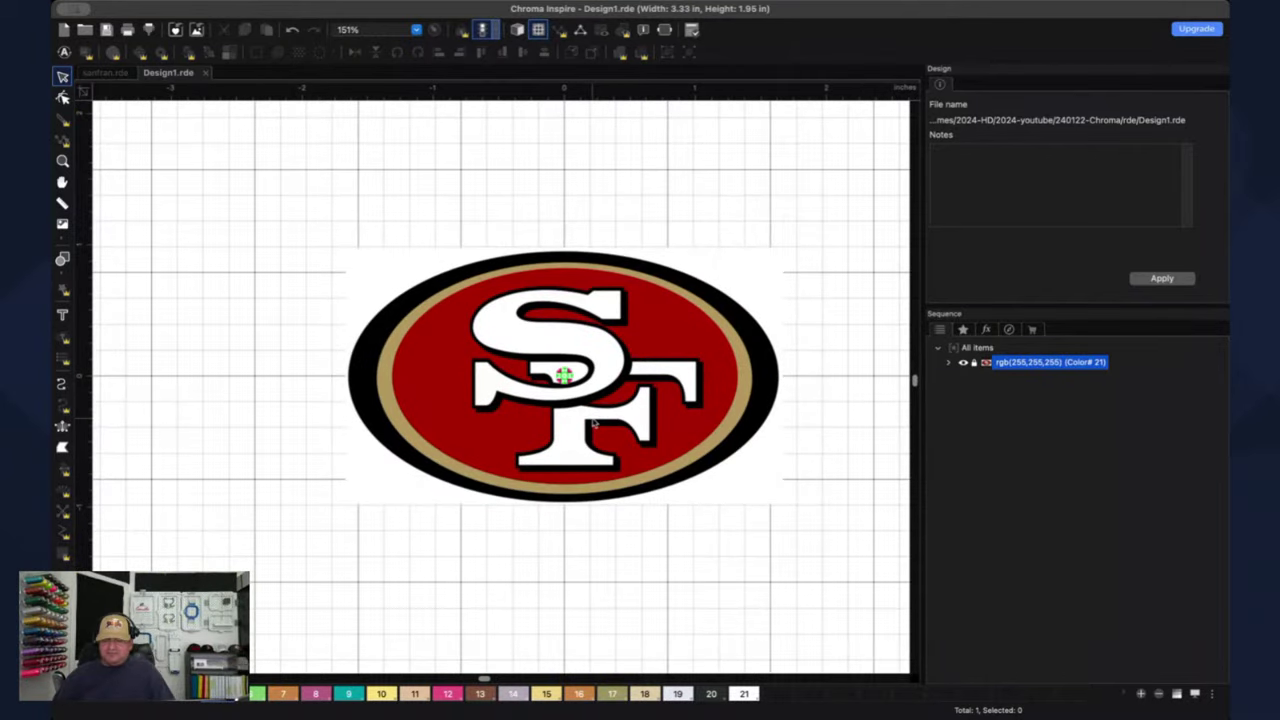
scroll(556, 407, up, 6)
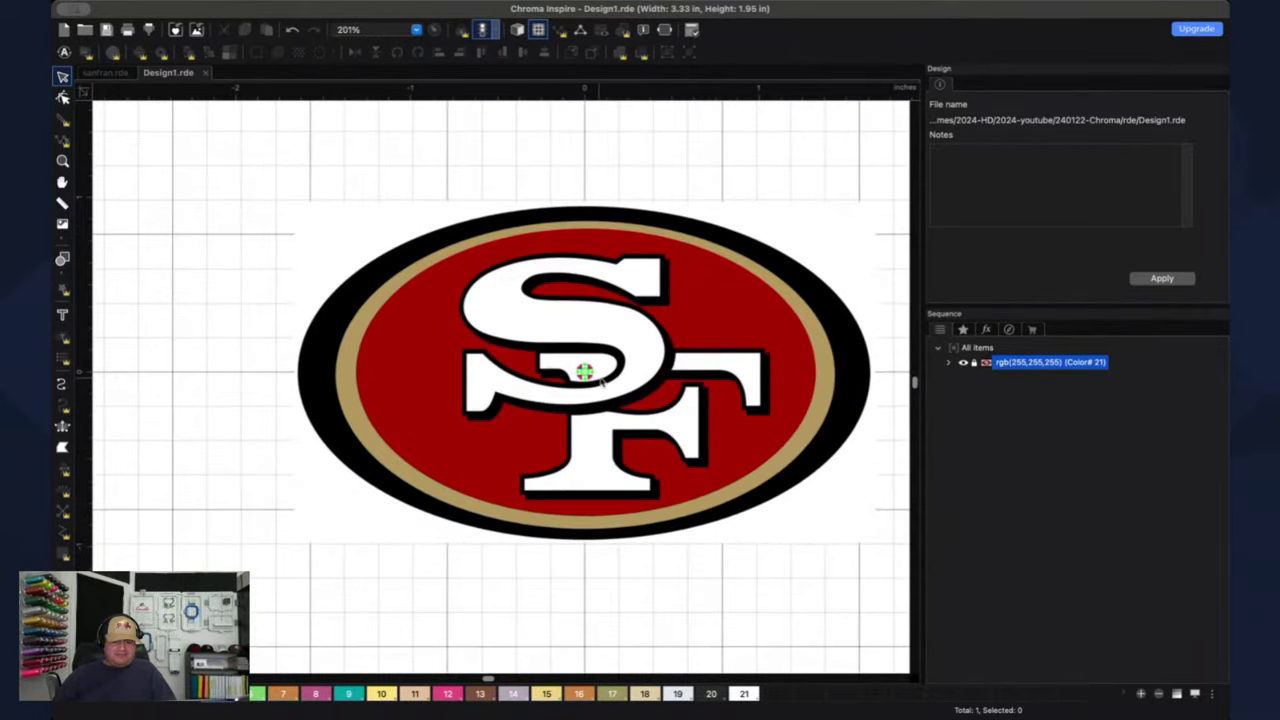
scroll(668, 375, up, 4)
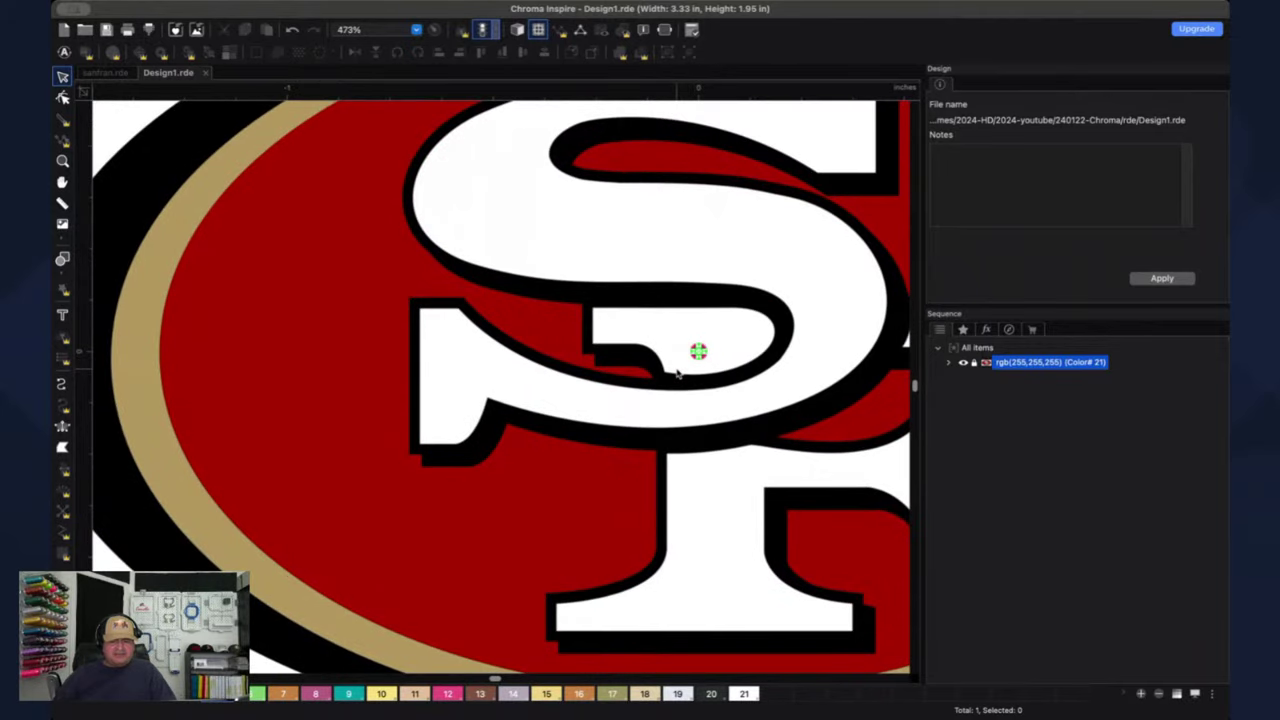
- Deselect the image, examine the S, F and outlines across the enlarged logo, and return to a view of the full oval
click(988, 465)
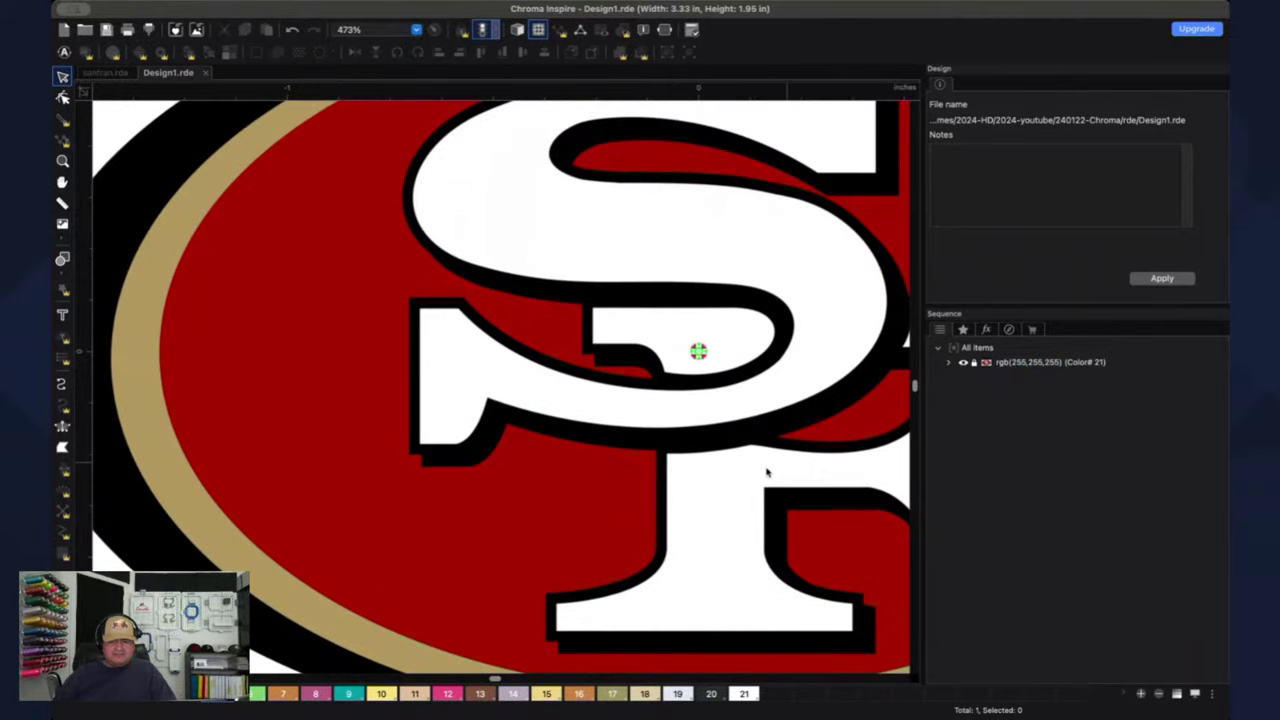
key(h)
scroll(794, 463, right, 5)
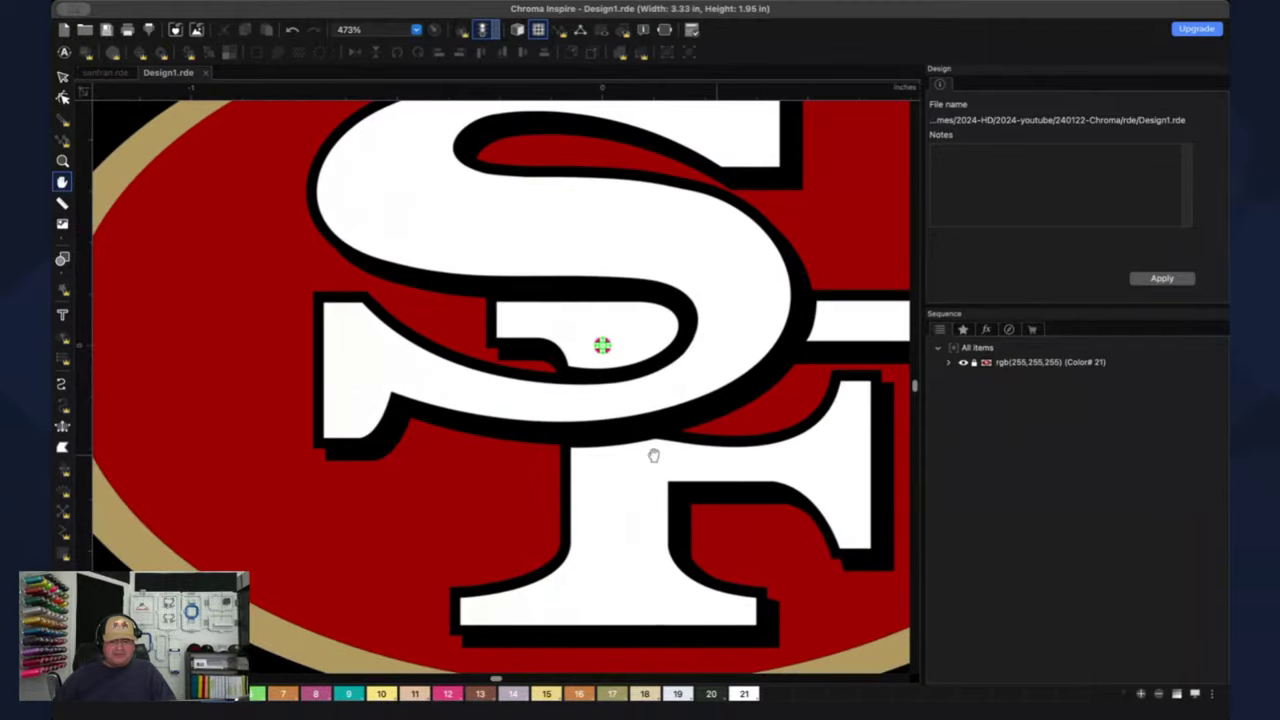
scroll(654, 486, up, 2)
scroll(560, 457, left, 3)
scroll(560, 457, up, 2)
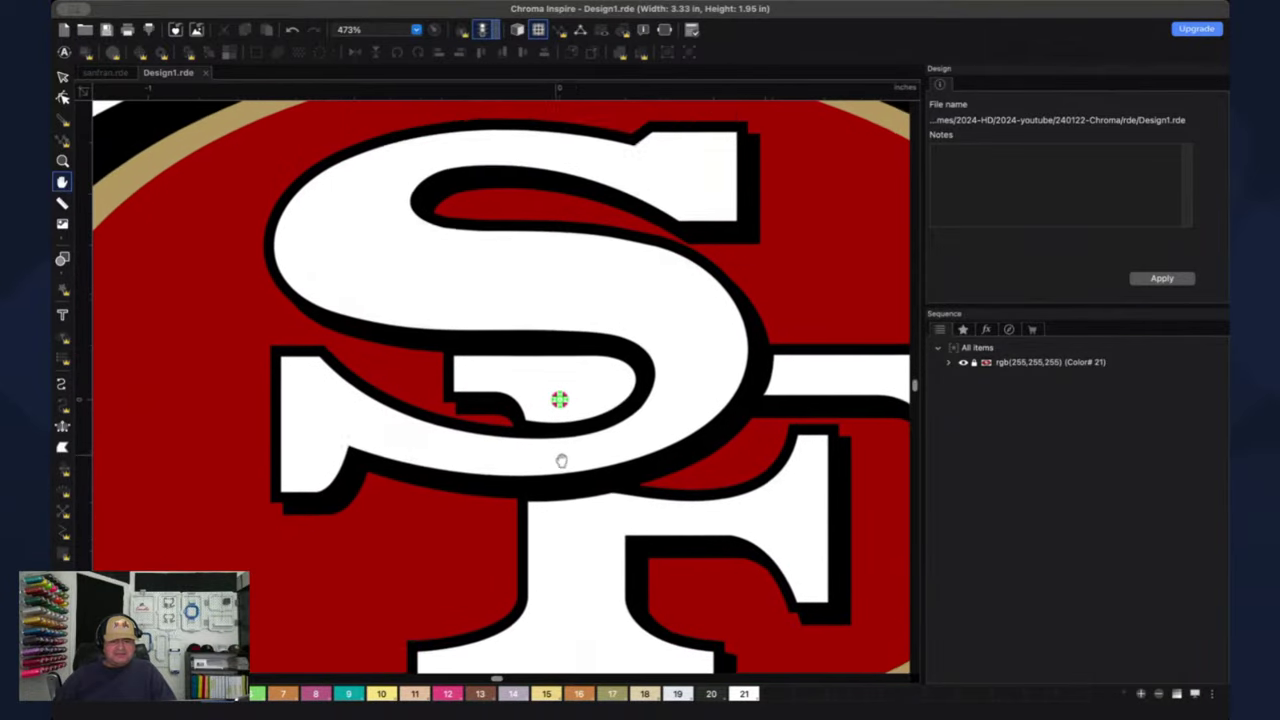
scroll(565, 452, down, 2)
key(v)
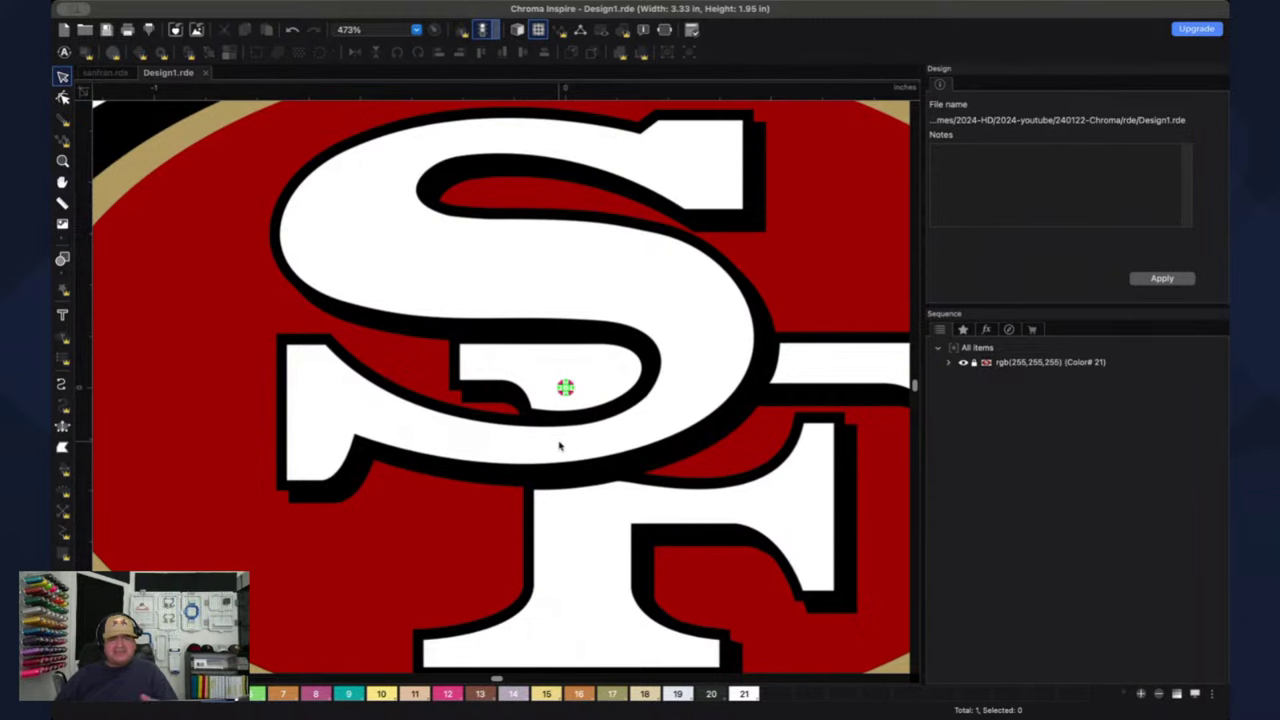
key(h)
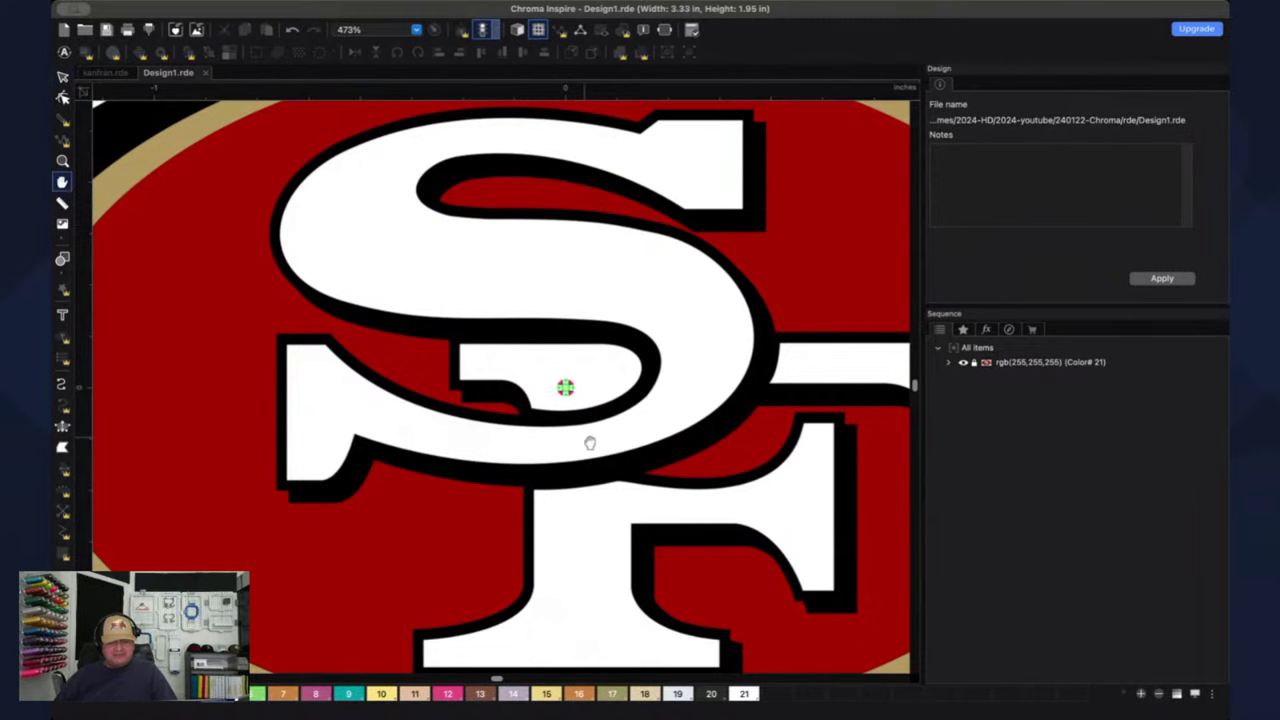
scroll(640, 441, left, 5)
scroll(640, 441, down, 2)
key(v)
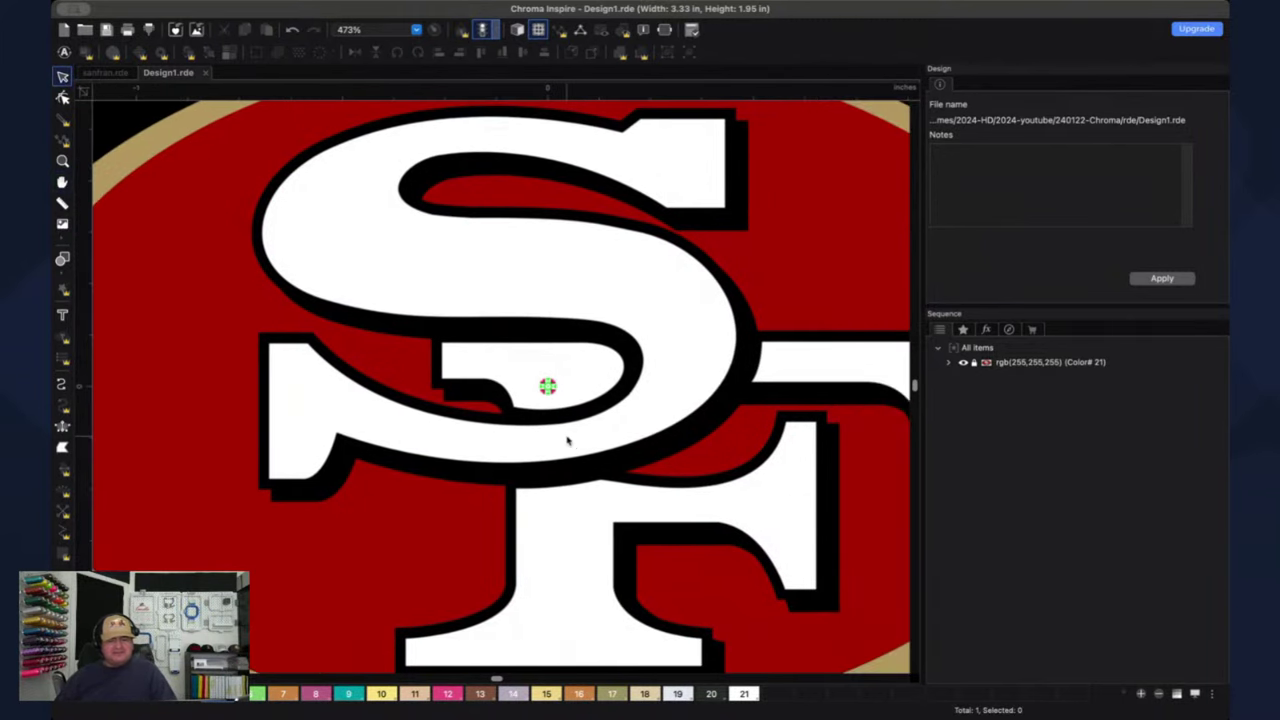
scroll(566, 438, down, 3)
key(h)
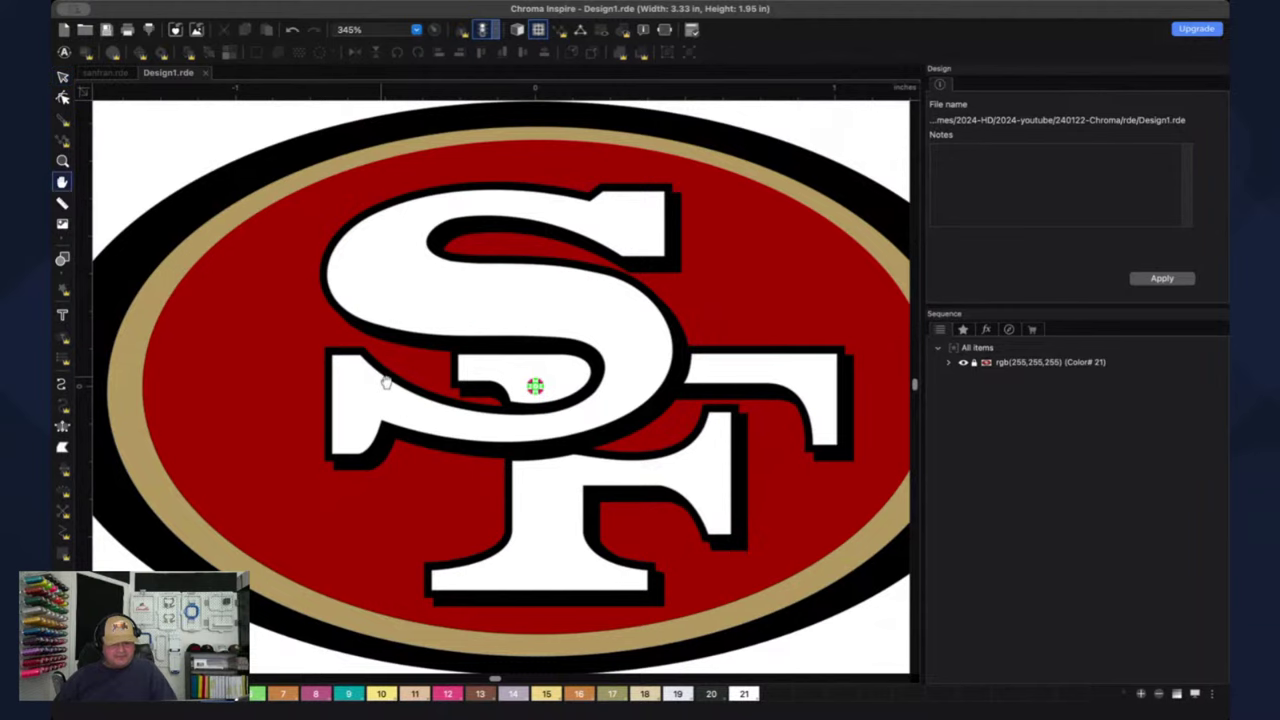
drag(386, 383, 433, 348)
key(v)
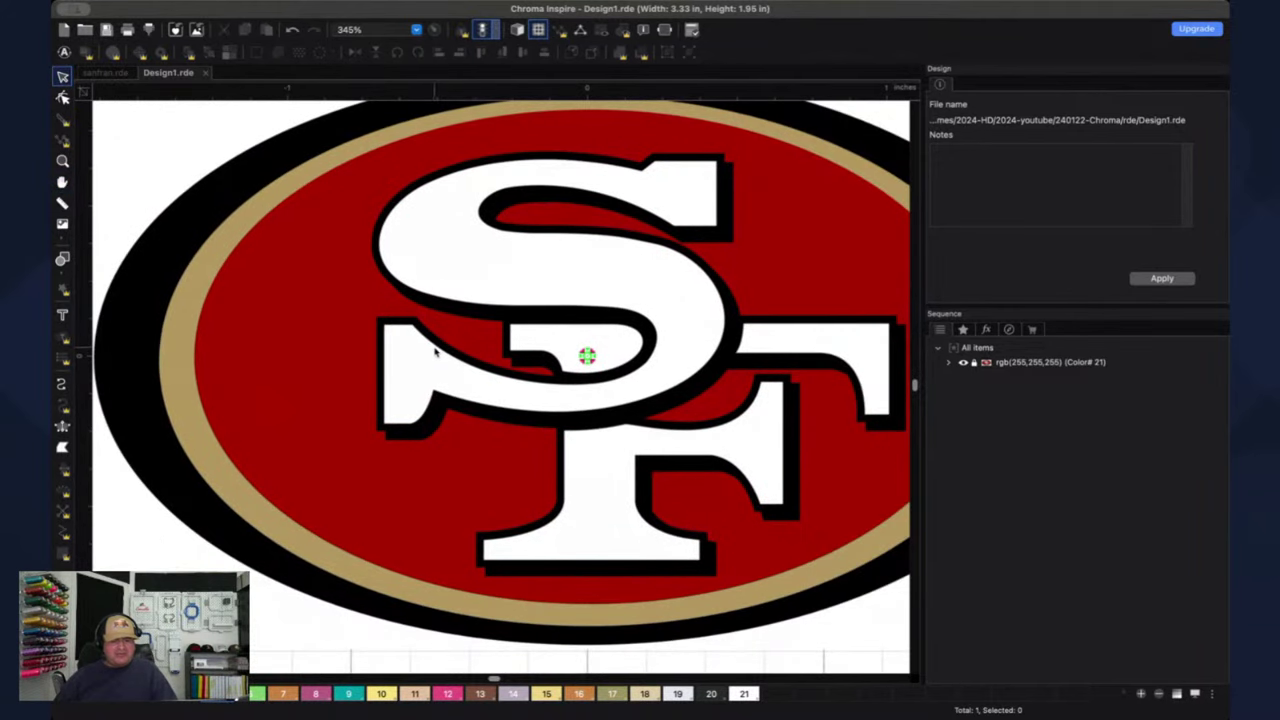
scroll(391, 375, up, 1)
scroll(391, 375, up, 4)
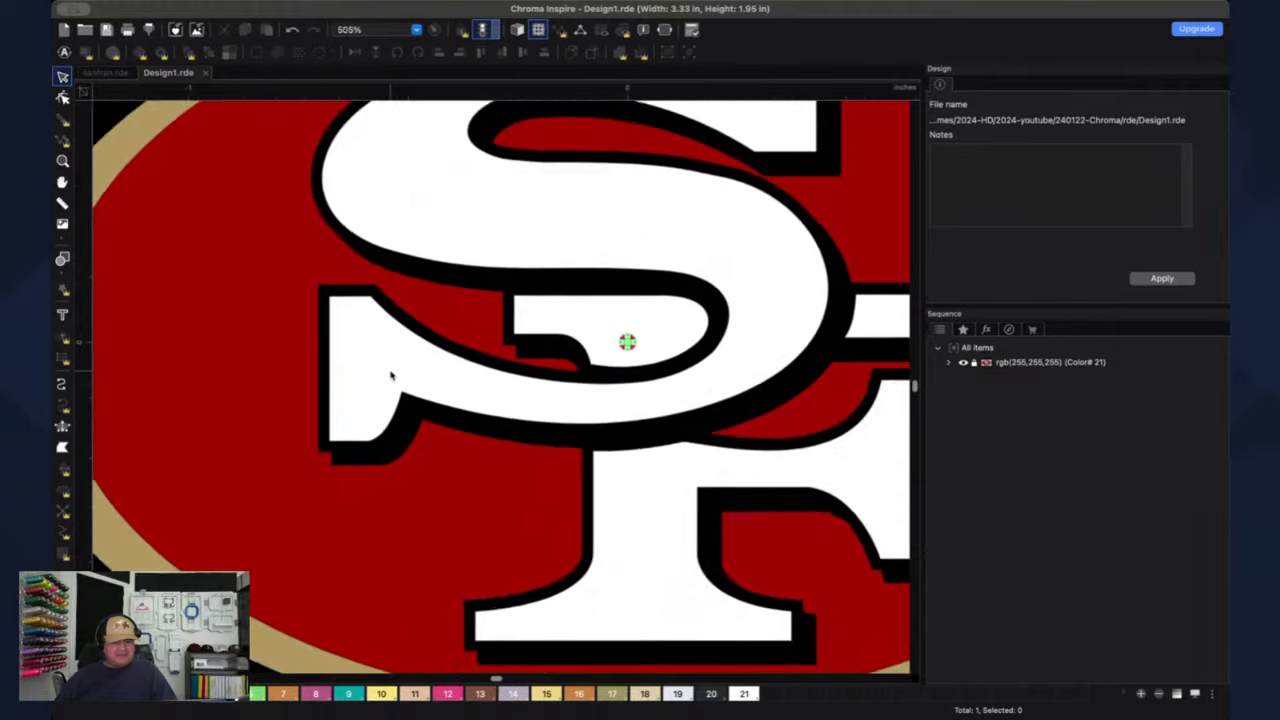
key(h)
drag(457, 197, 497, 292)
key(v)
scroll(508, 289, down, 4)
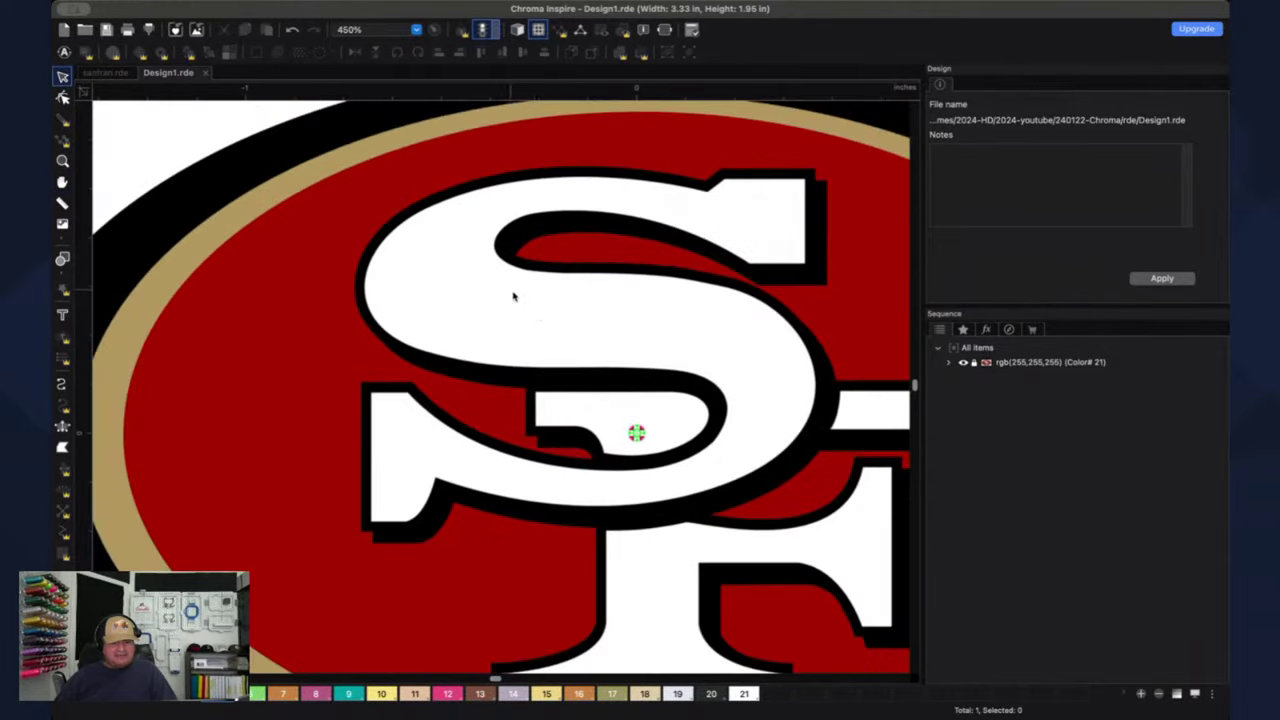
scroll(548, 325, down, 3)
scroll(552, 330, down, 1)
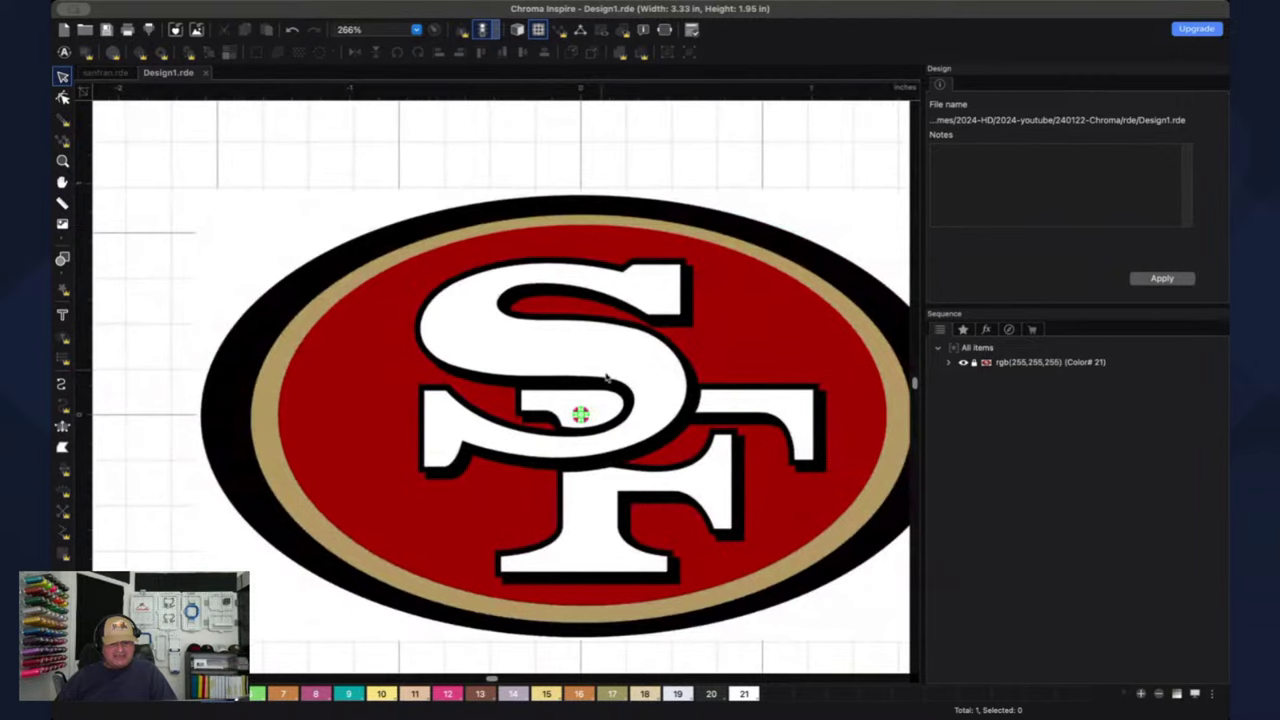
key(h)
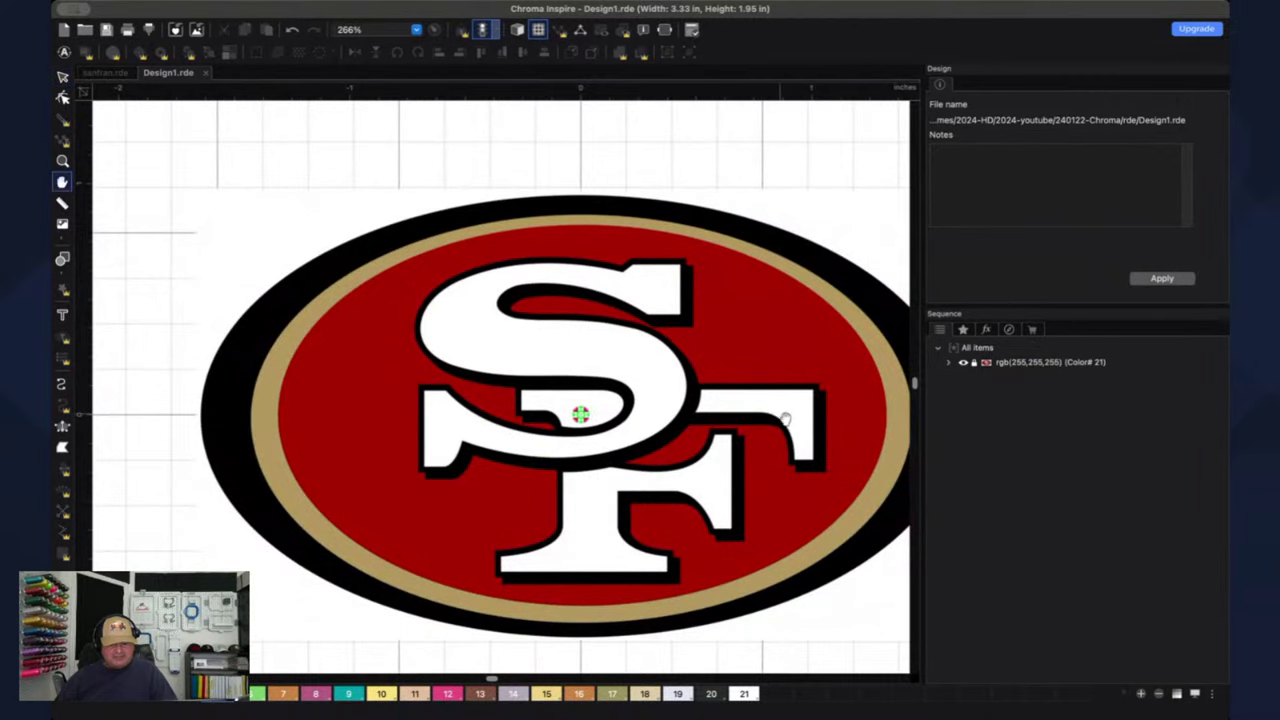
drag(785, 421, 712, 372)
key(v)
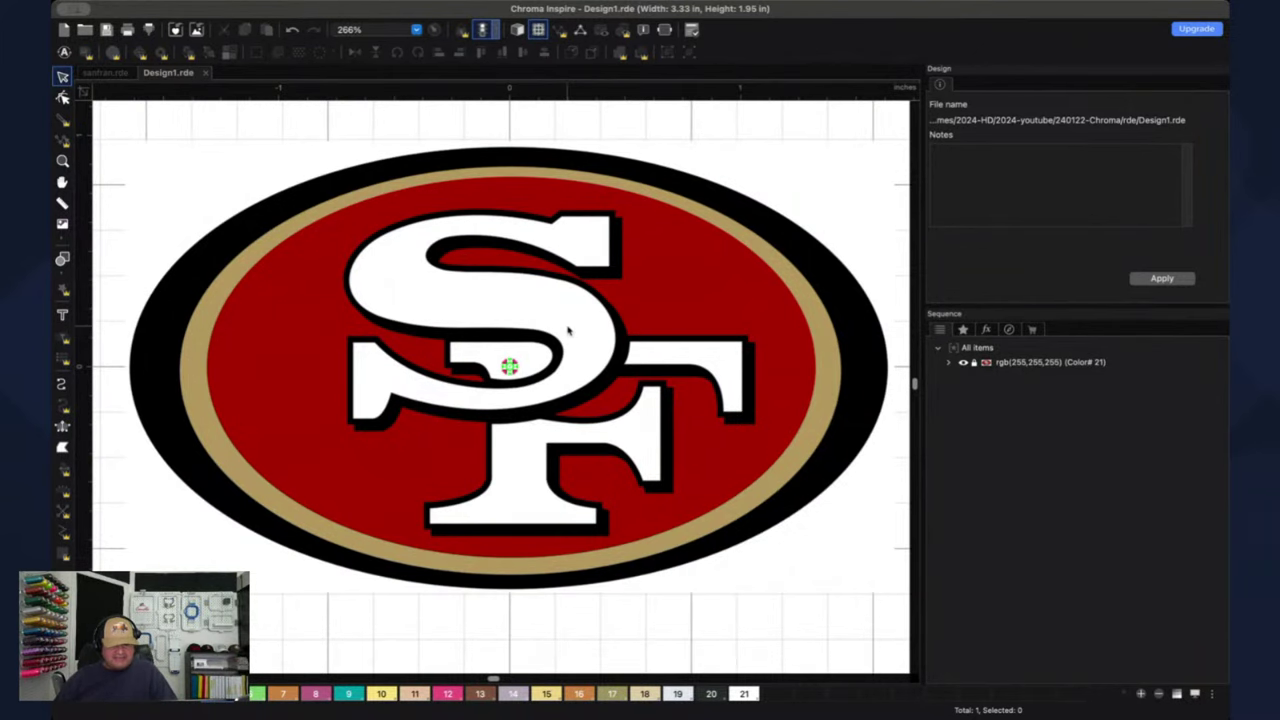
- Measure the white stroke width across the right curve of the S in inches
scroll(568, 340, up, 3)
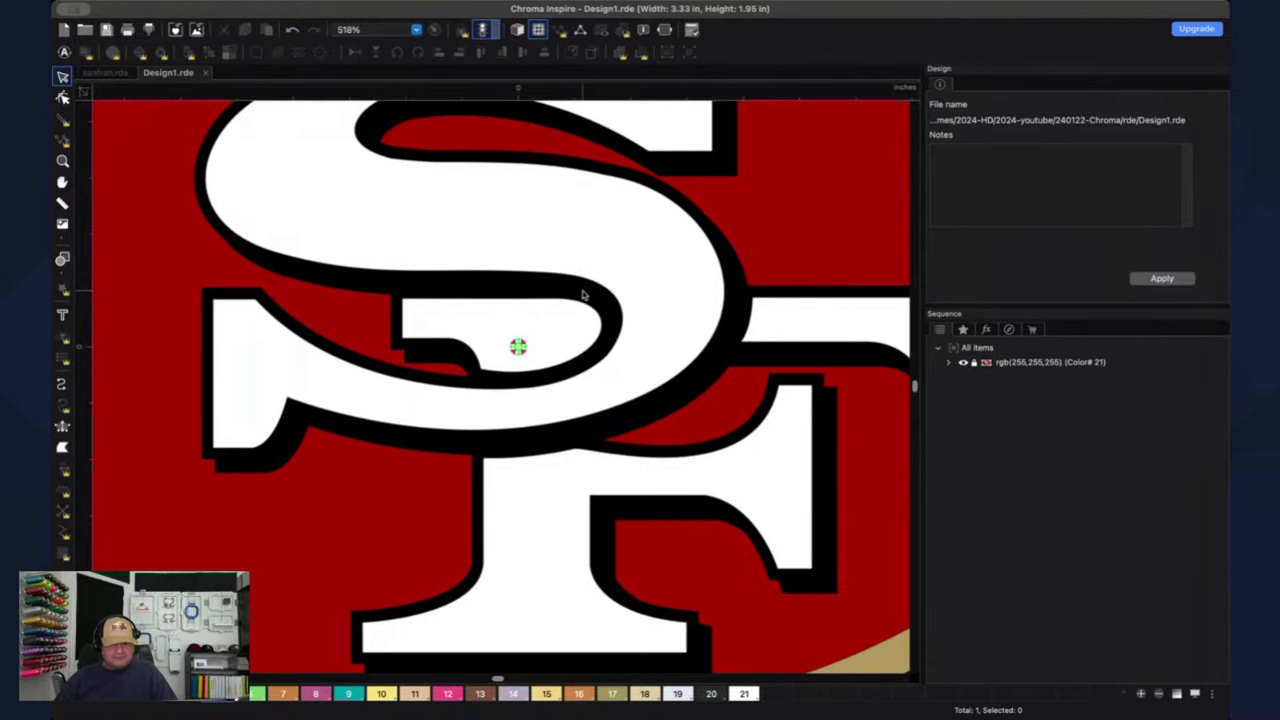
scroll(600, 320, up, 3)
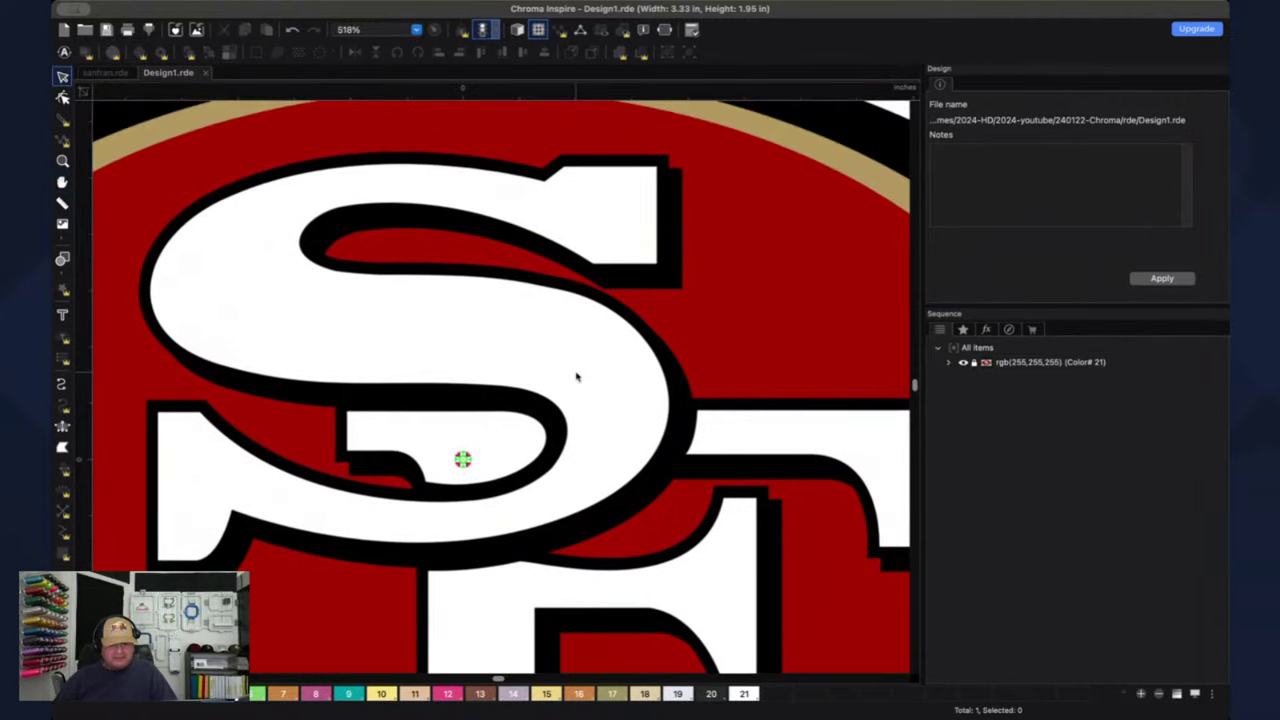
scroll(576, 377, up, 2)
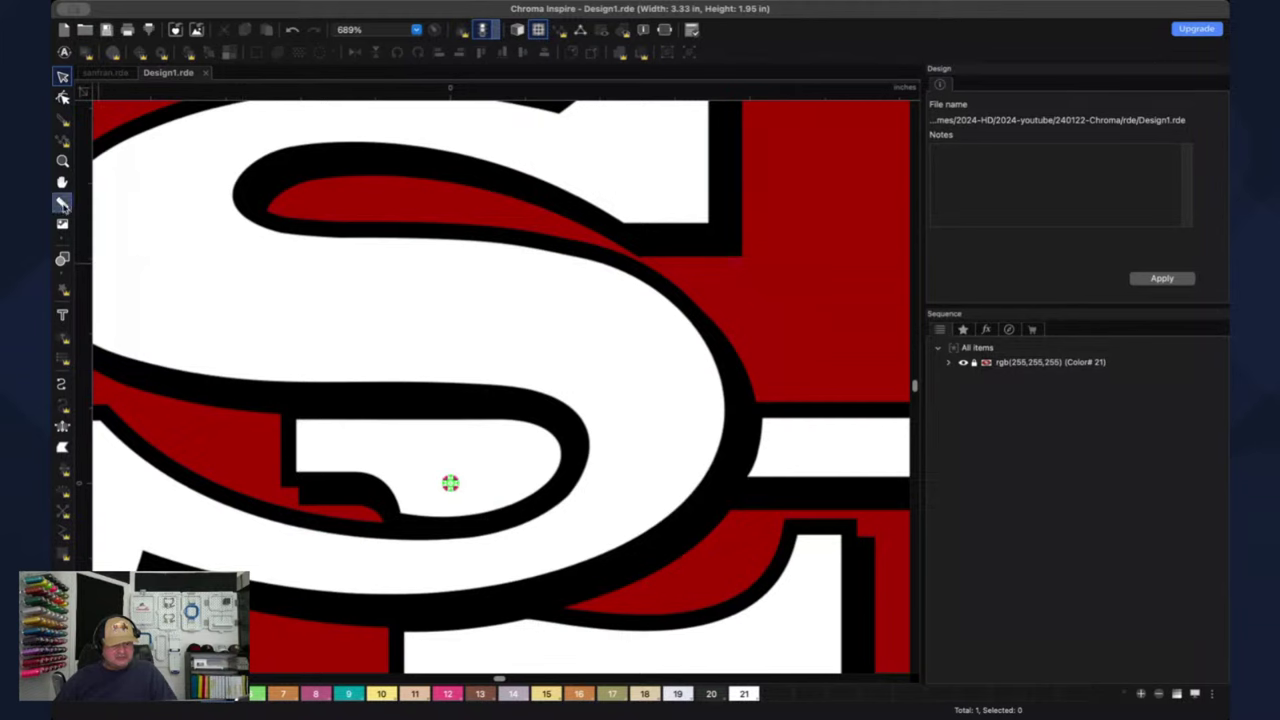
click(62, 203)
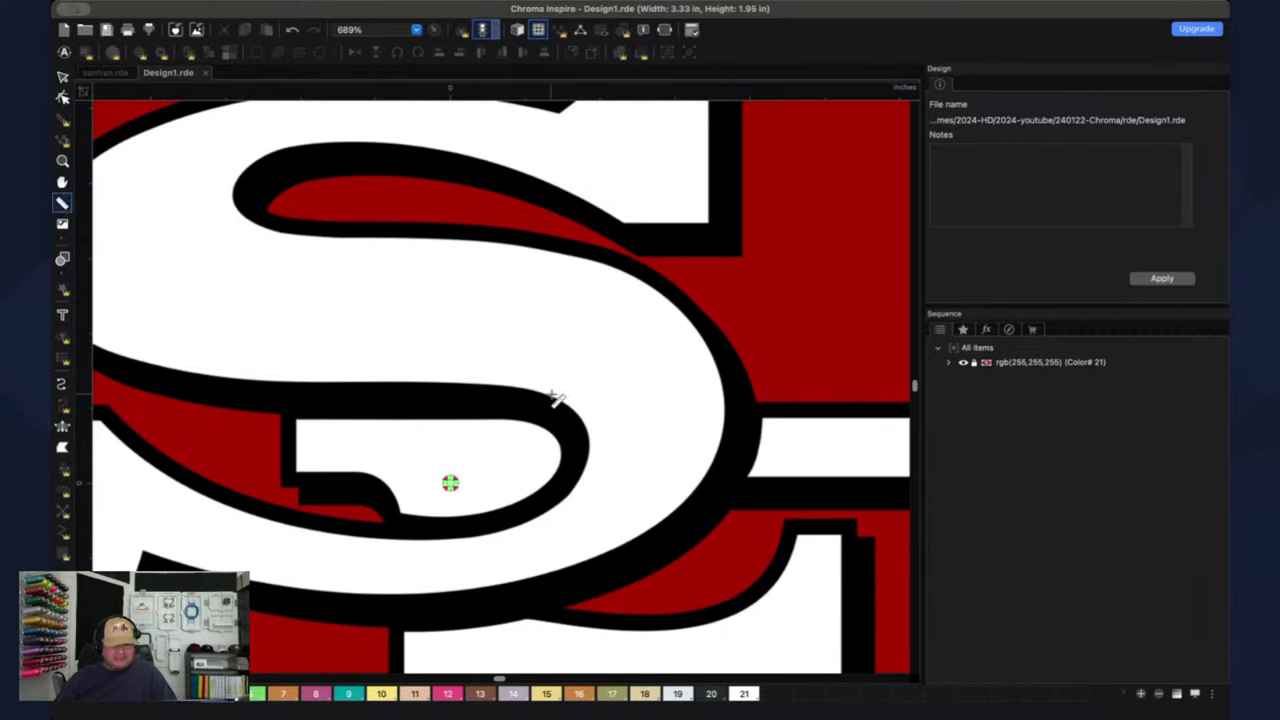
drag(556, 401, 672, 318)
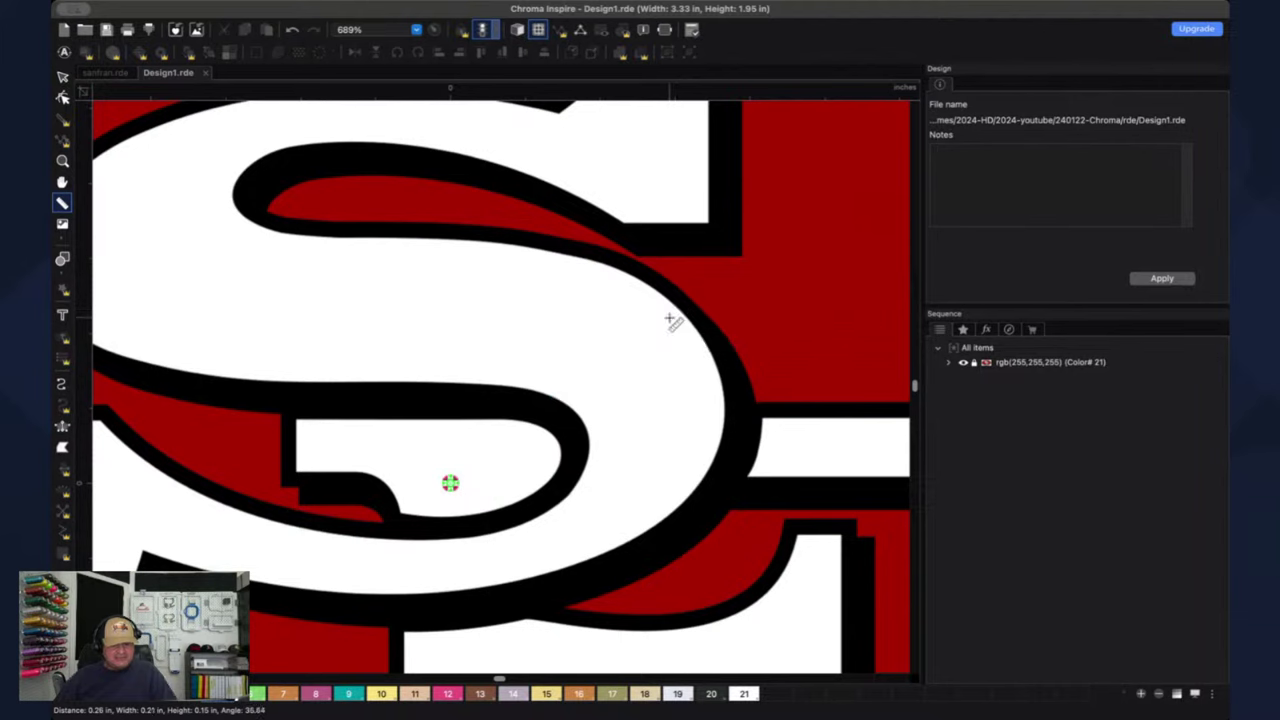
- Switch the ruler units to millimetres and measure the white stroke across the right curve of the S again
click(704, 106)
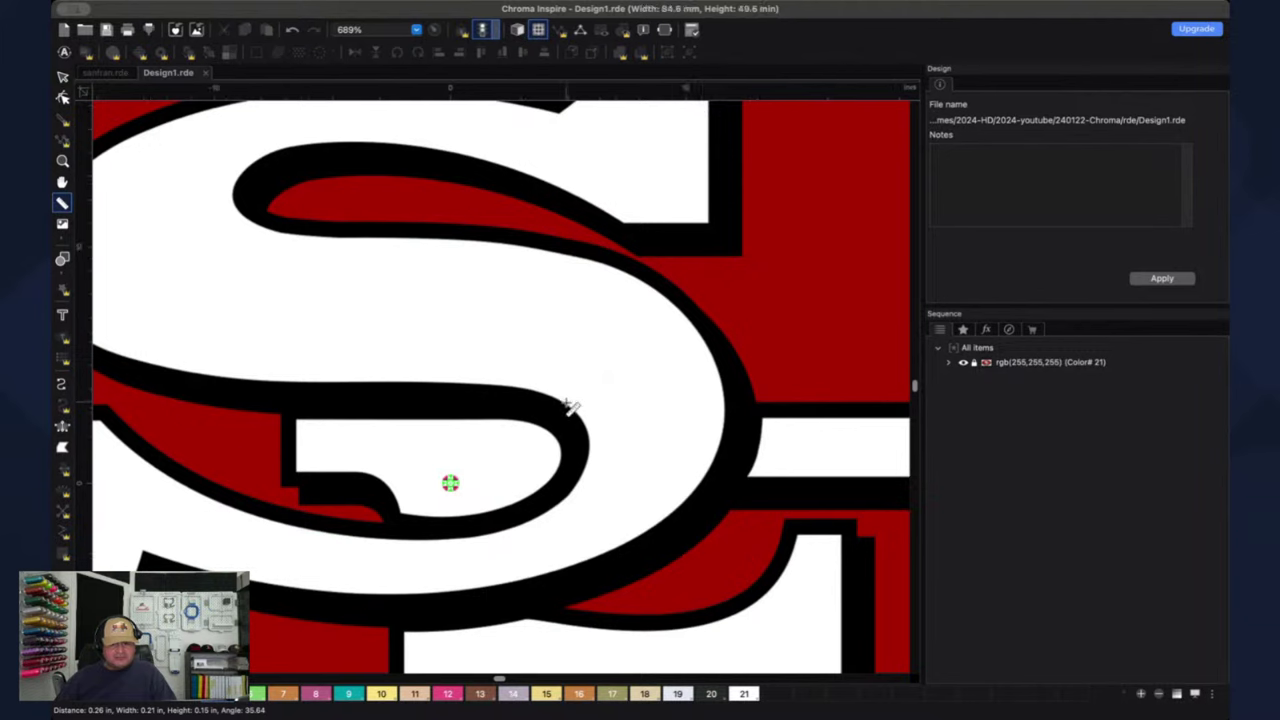
drag(586, 391, 677, 306)
- Measure the white stroke width across the left curve of the S in millimetres
key(space)
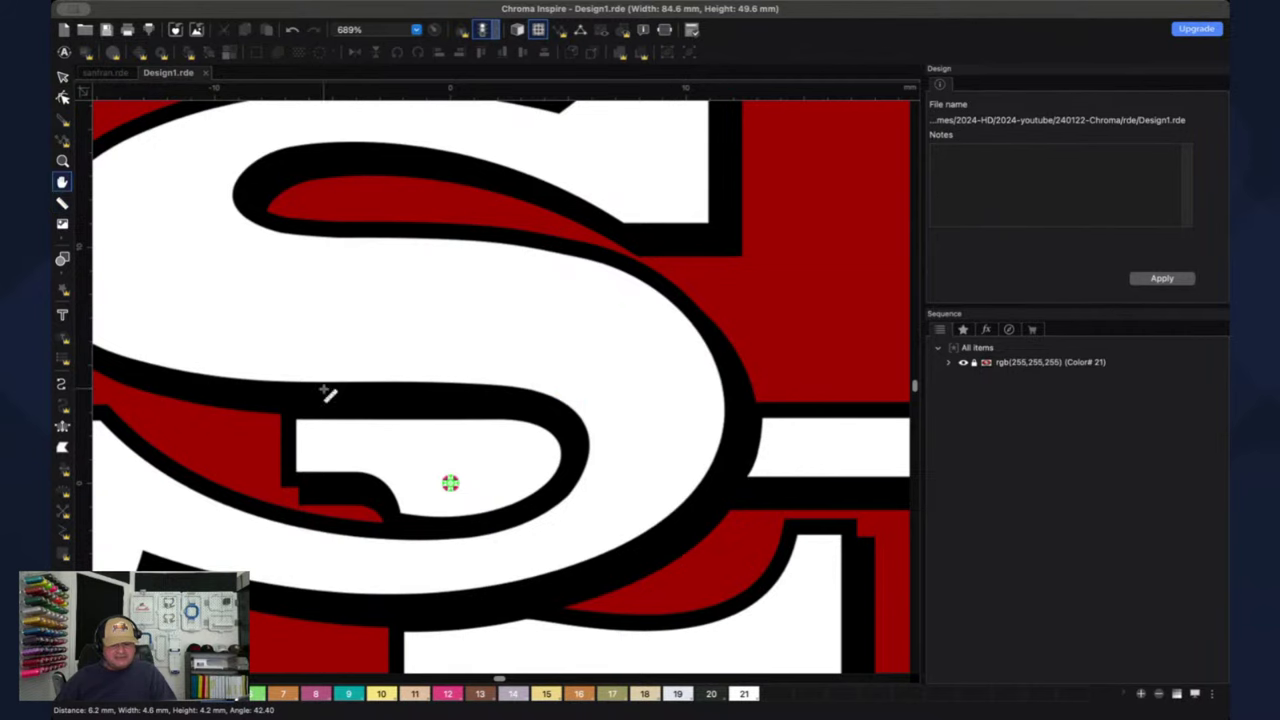
drag(326, 393, 677, 394)
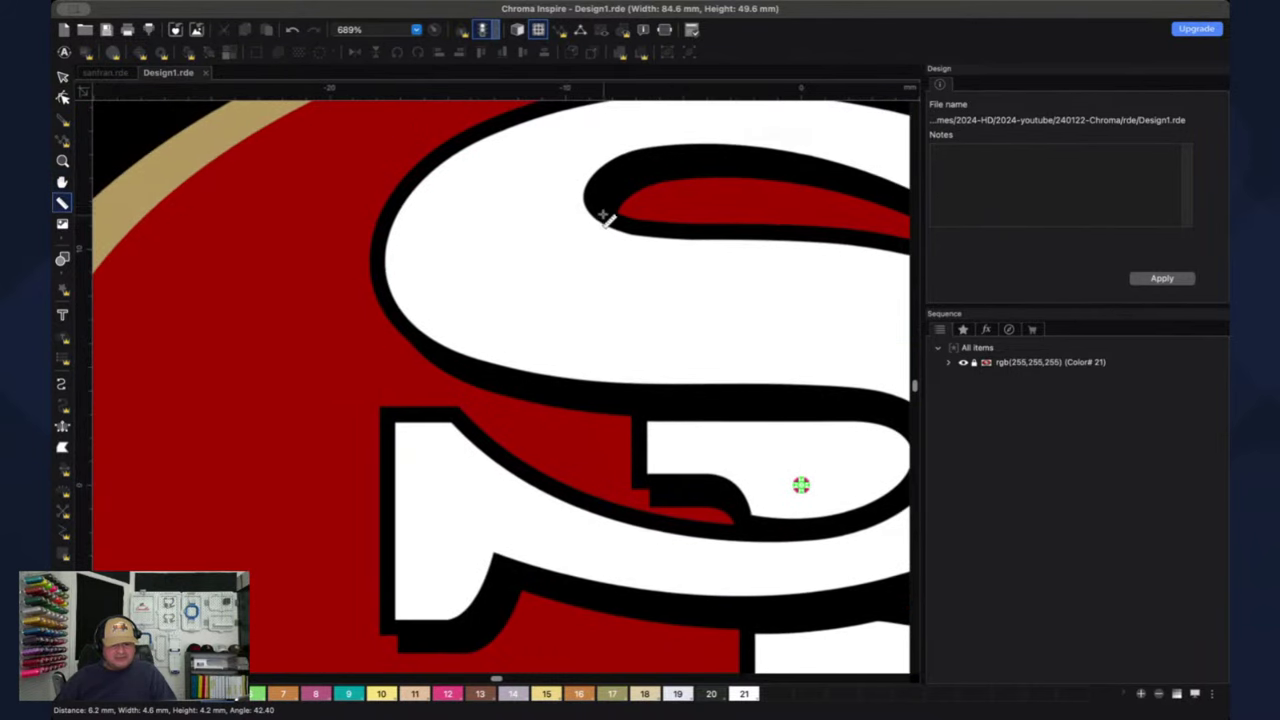
drag(588, 205, 390, 284)
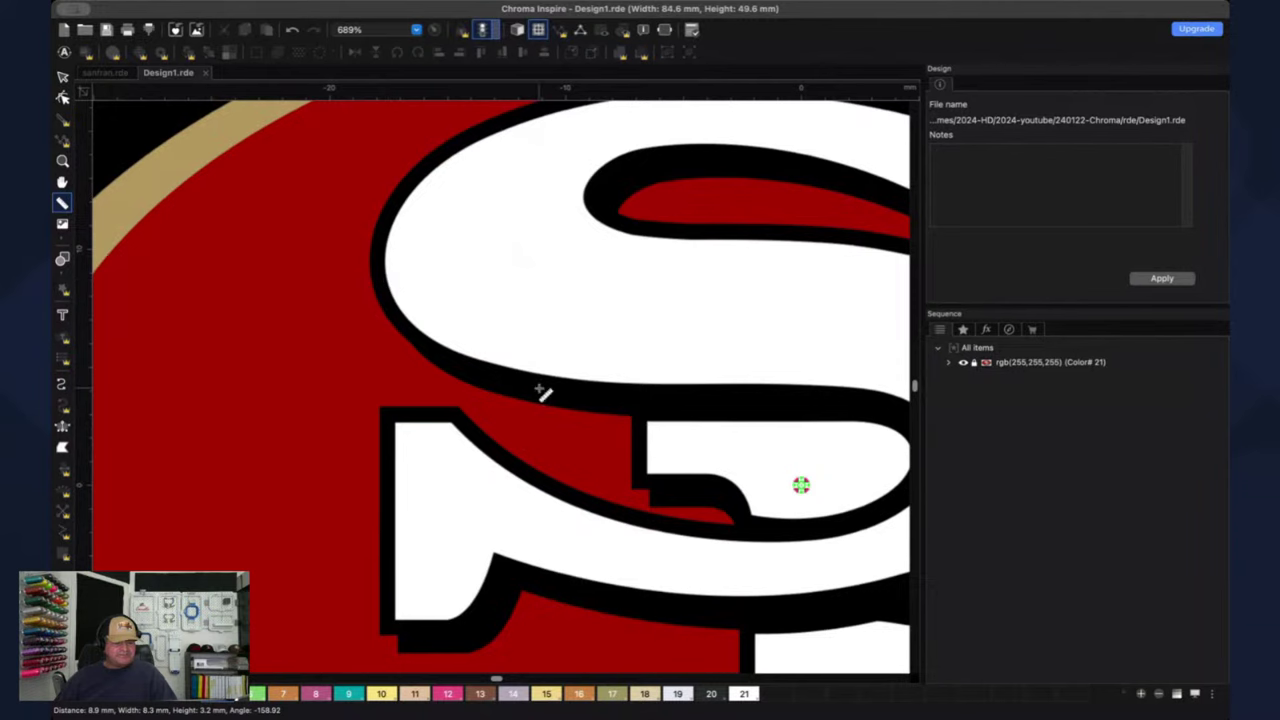
- Measure the thickness of the outer black border at the left end of the oval
scroll(686, 409, down, 8)
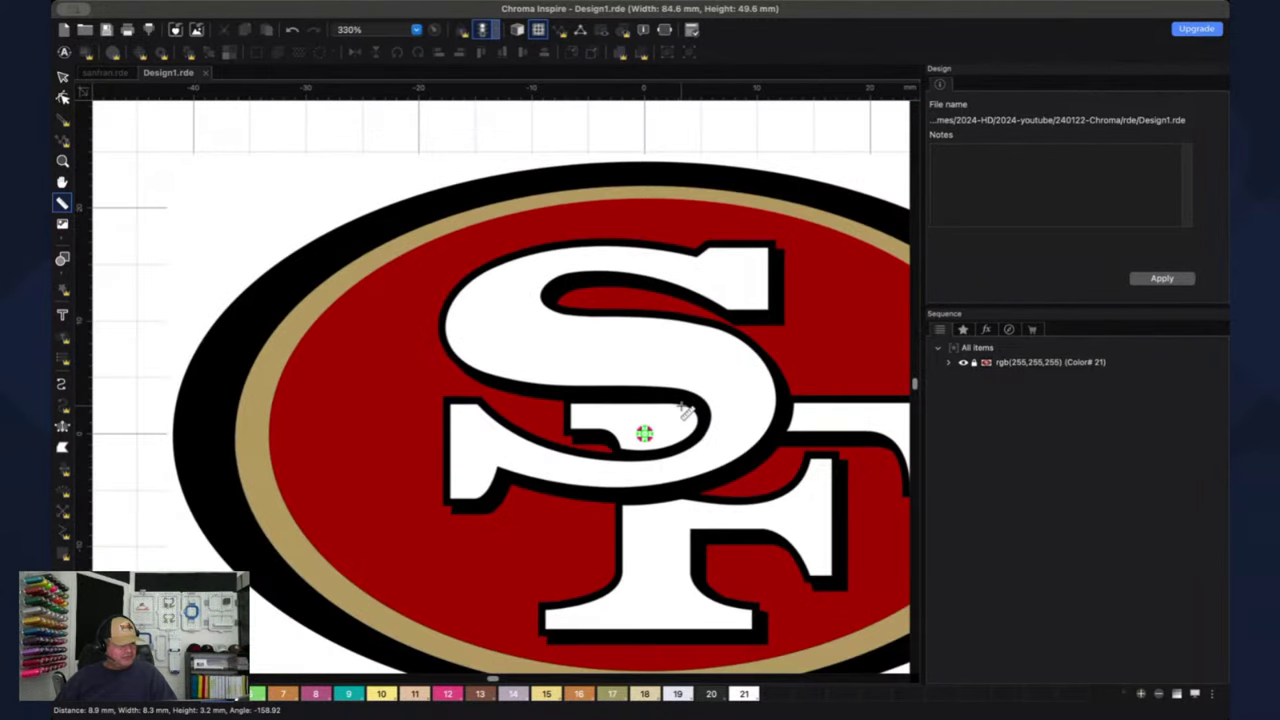
scroll(682, 410, down, 2)
key(h)
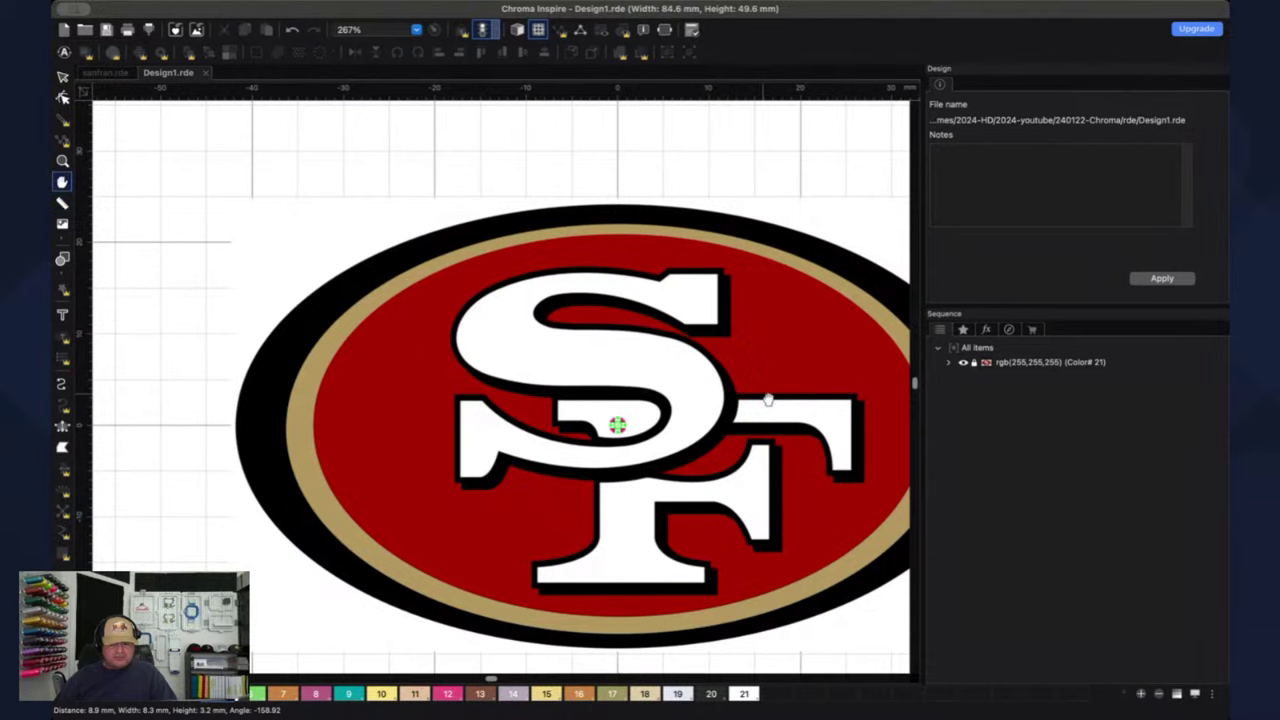
drag(777, 434, 688, 378)
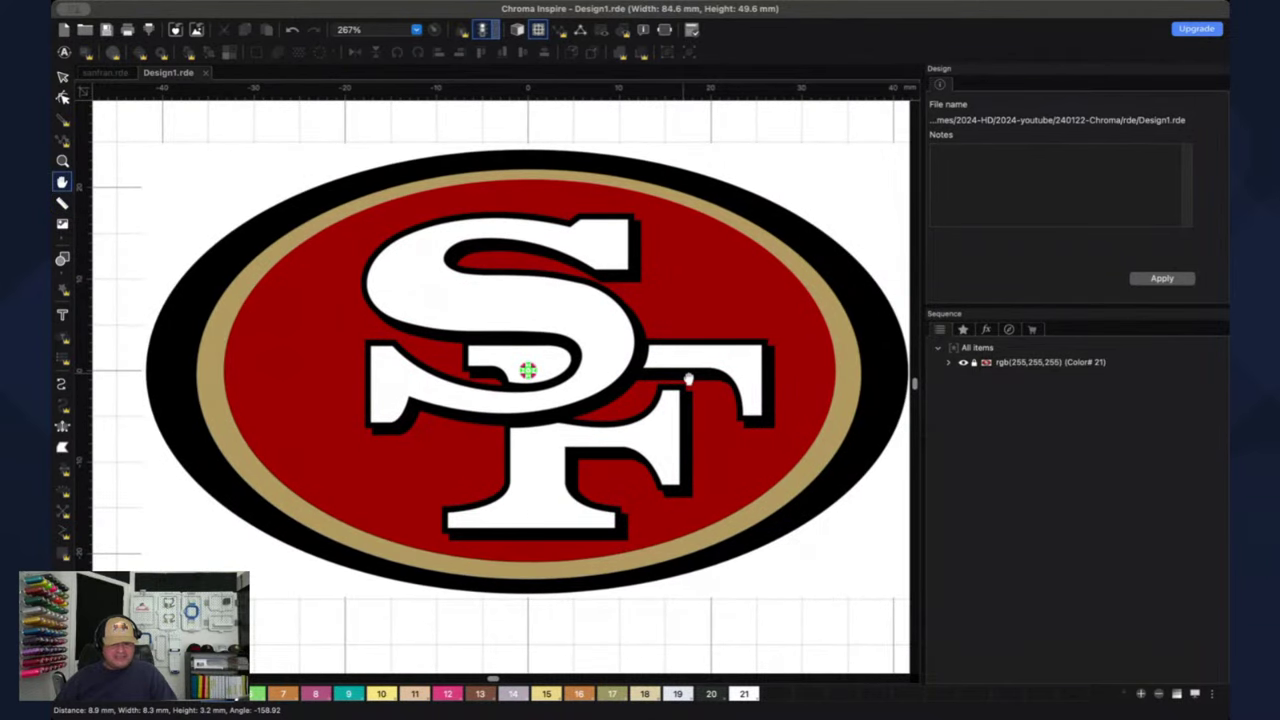
key(m)
drag(147, 368, 204, 371)
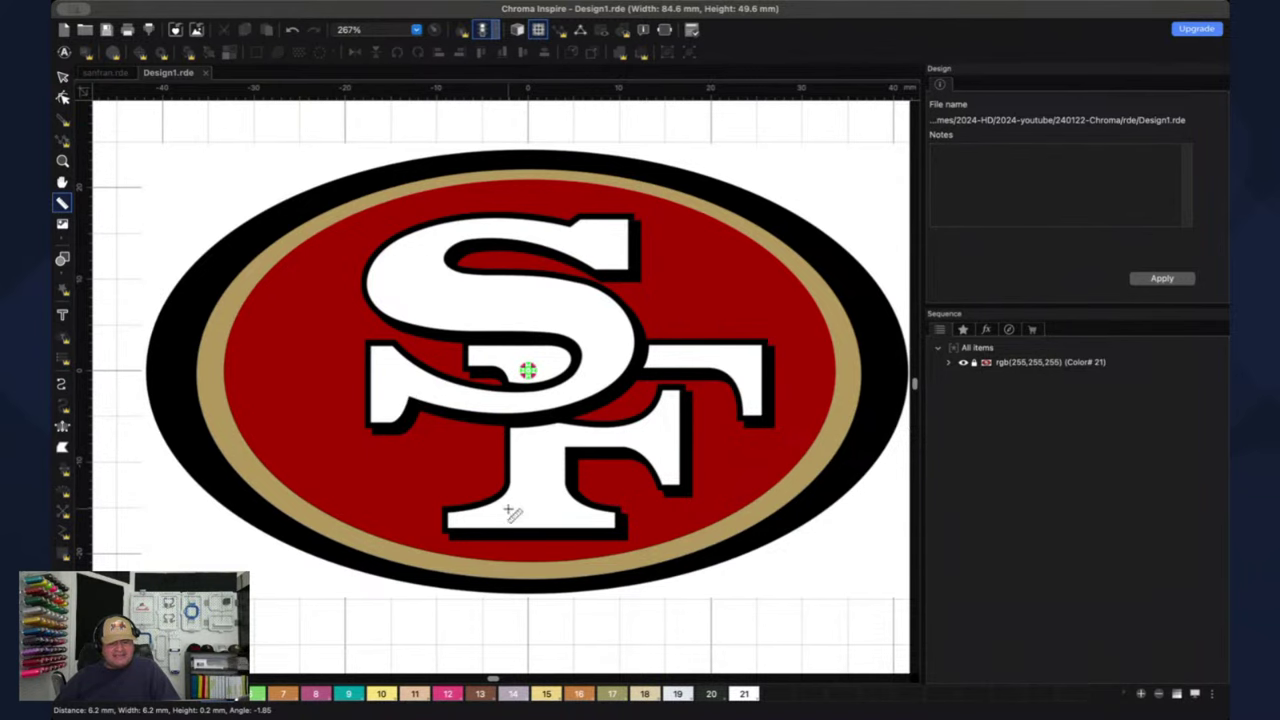
- Measure the thickness of the thin black outline along the curved left side of the F's base
scroll(494, 512, up, 3)
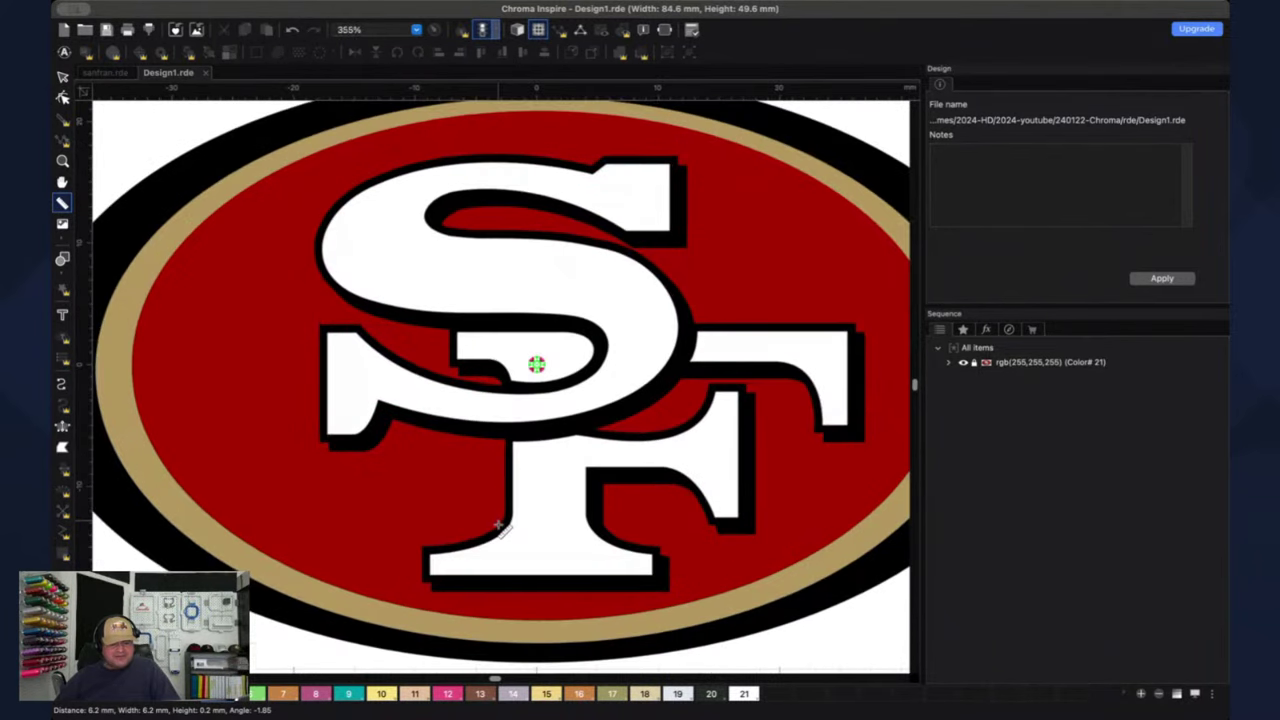
scroll(497, 527, up, 4)
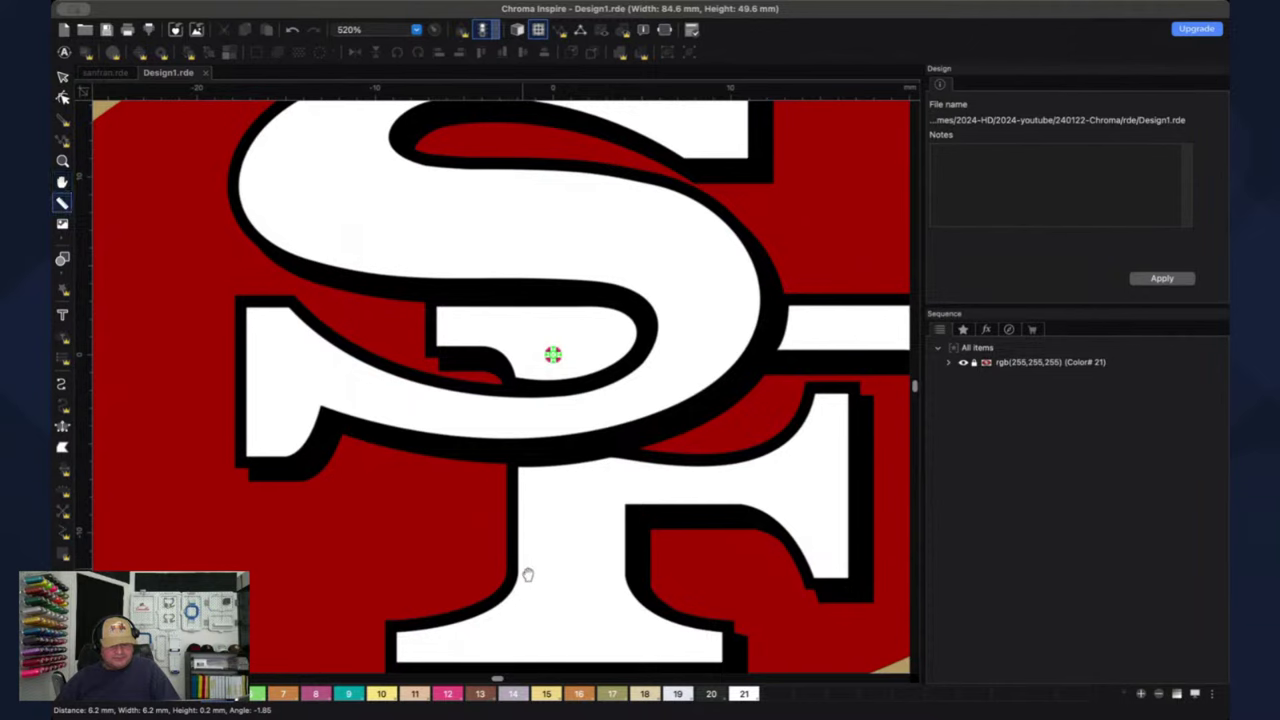
scroll(530, 500, down, 5)
scroll(508, 437, up, 2)
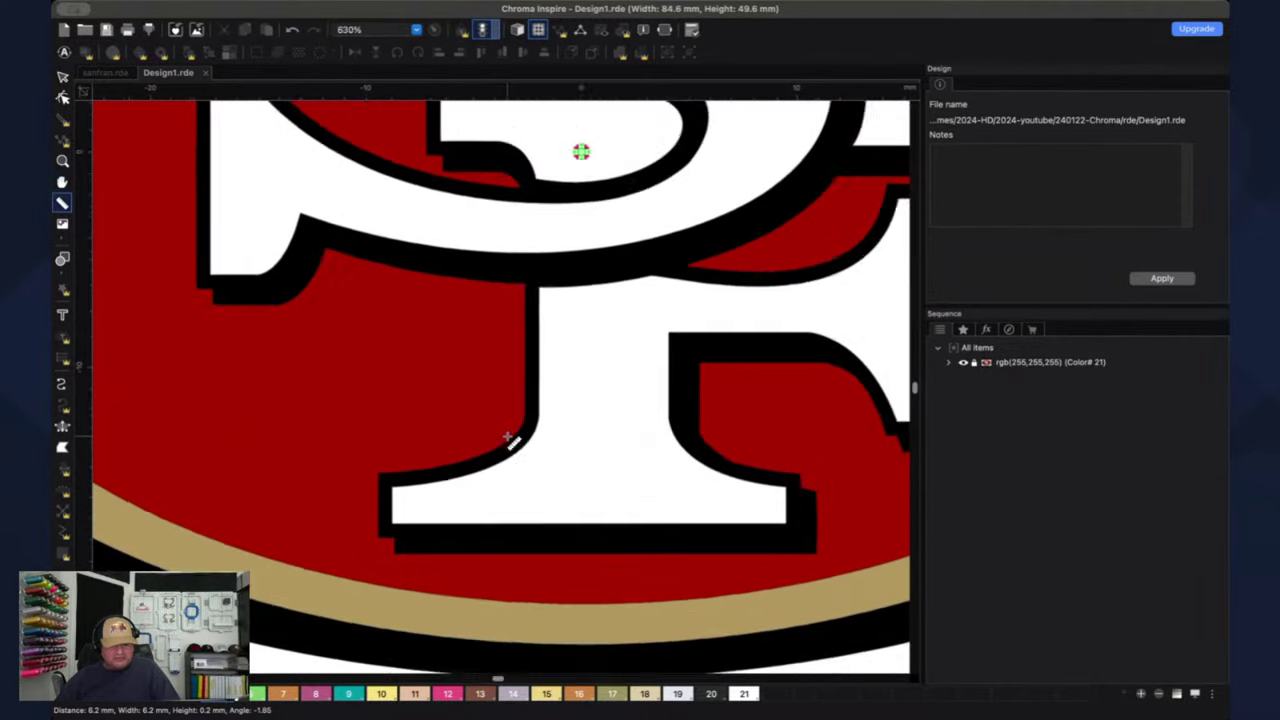
scroll(508, 437, up, 1)
scroll(545, 430, up, 2)
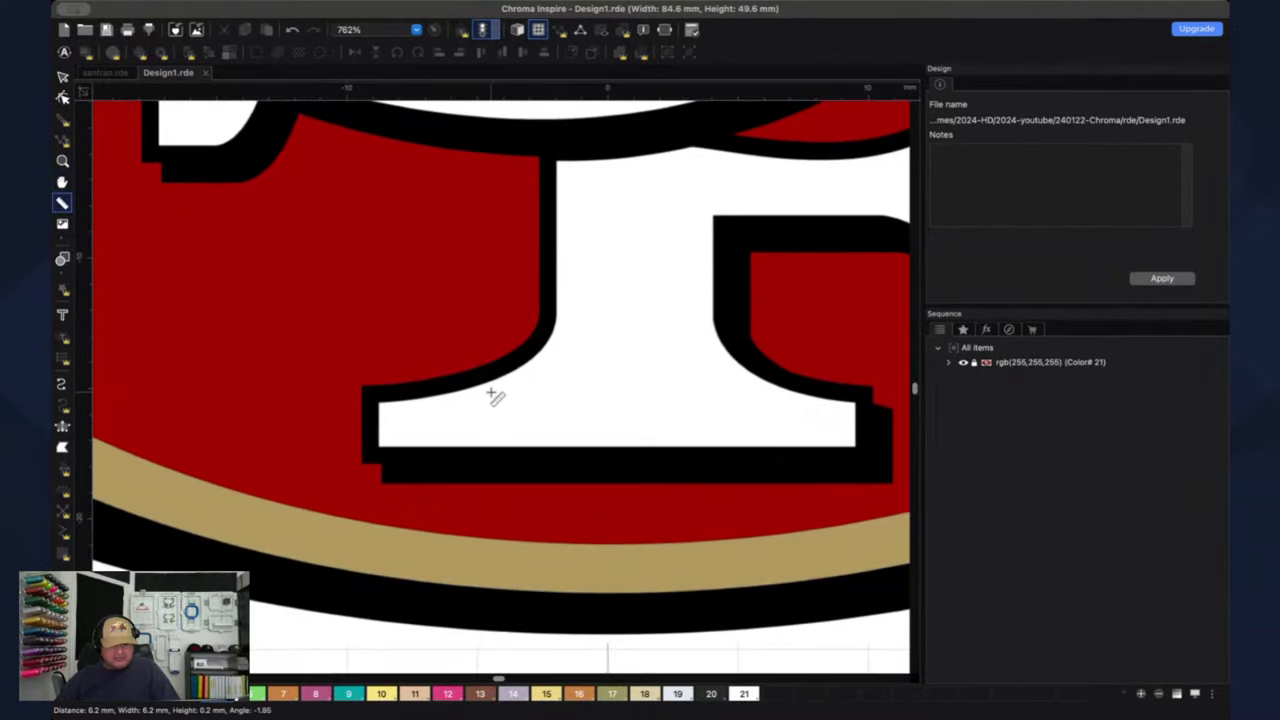
scroll(493, 395, up, 2)
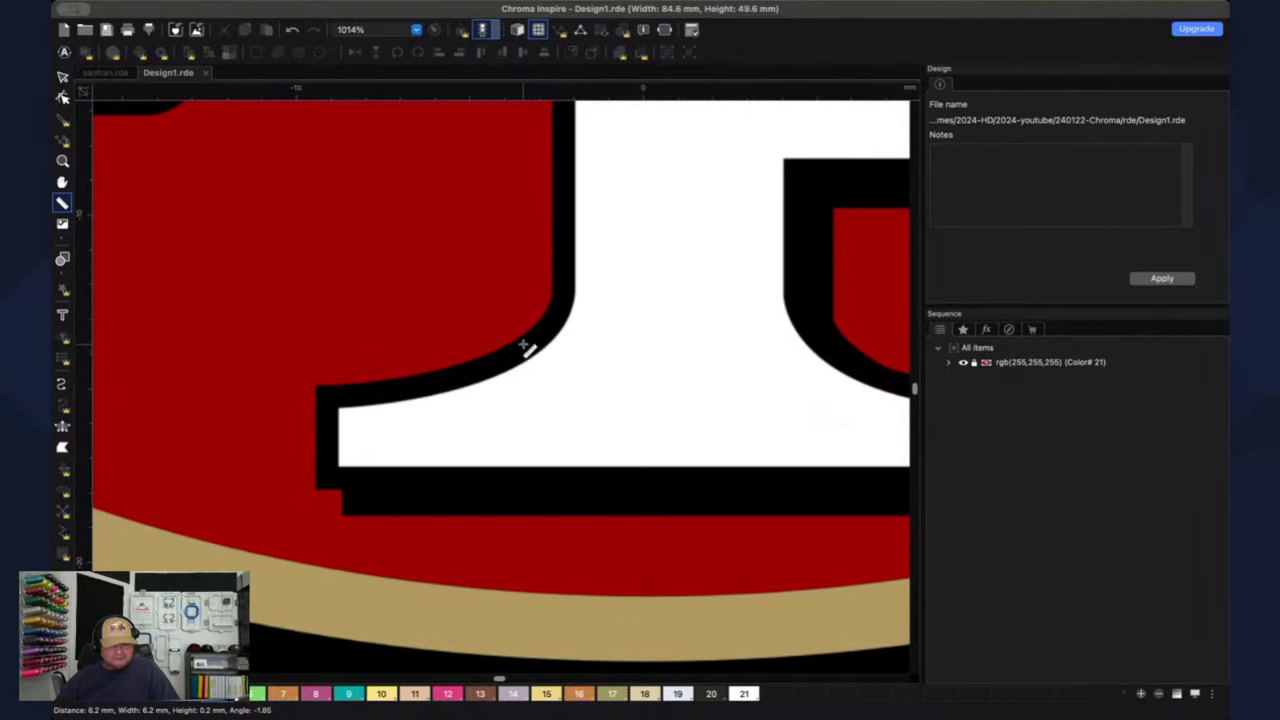
click(520, 340)
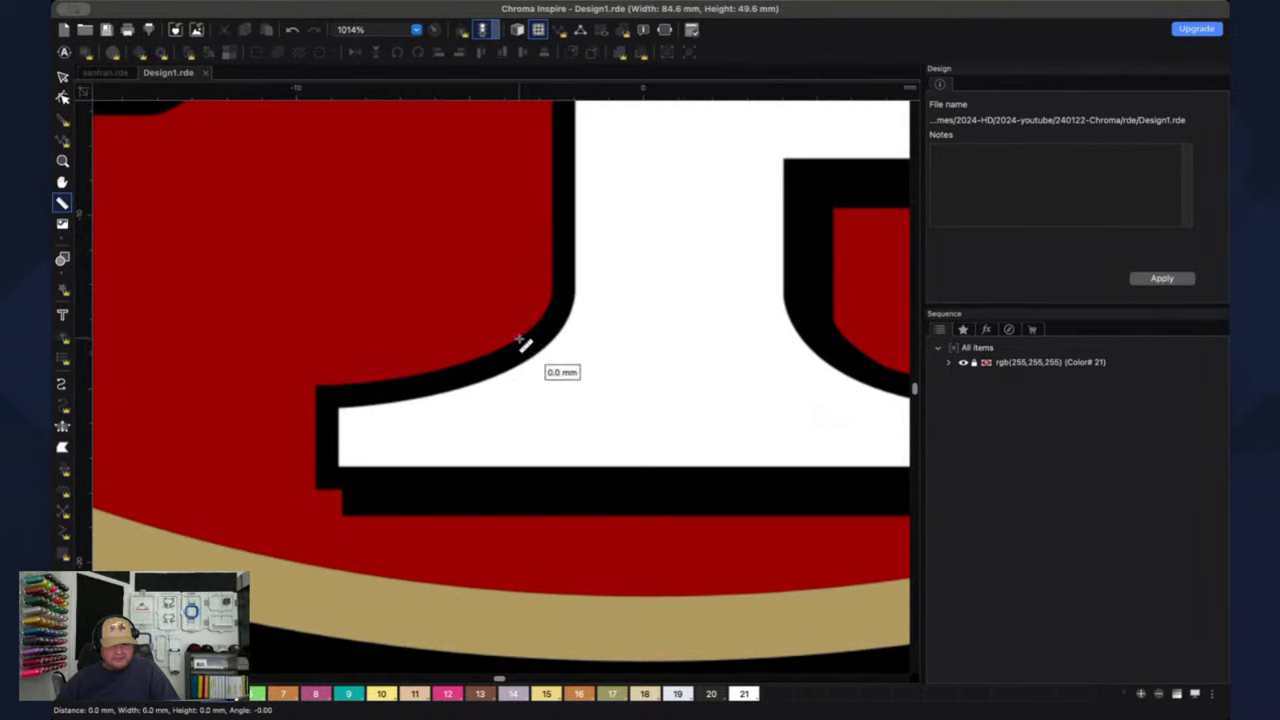
drag(520, 340, 535, 357)
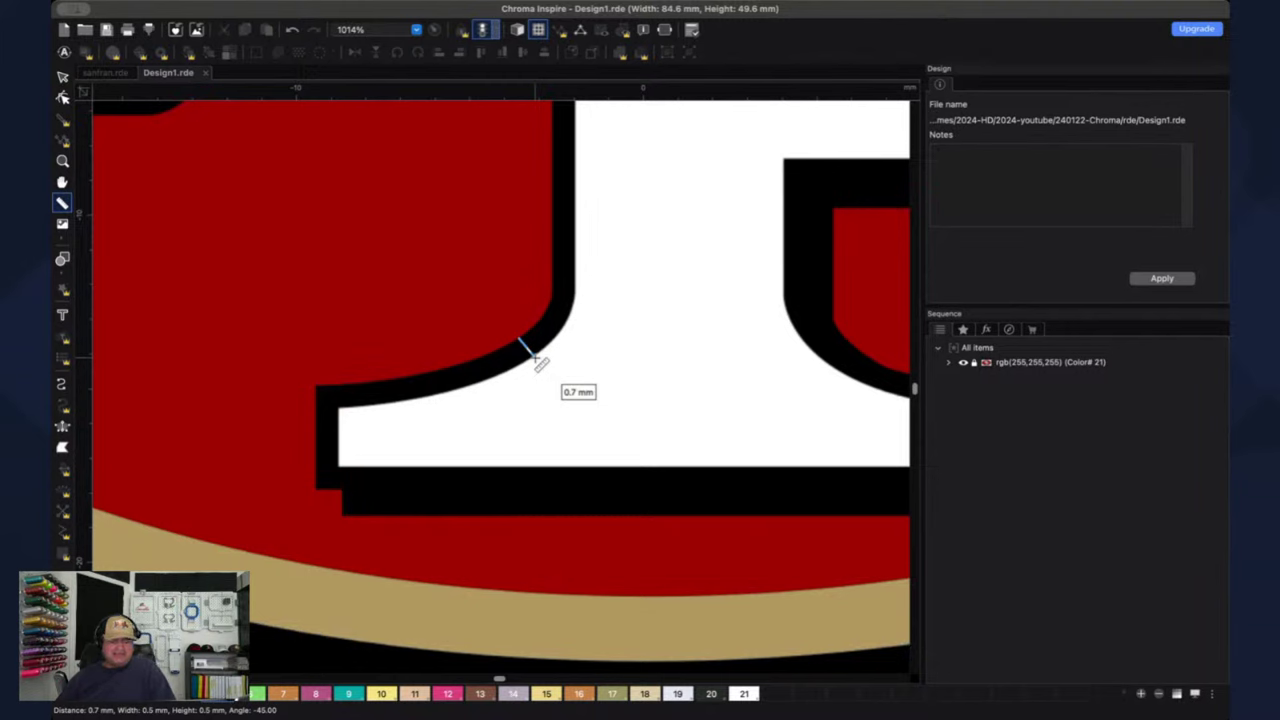
click(535, 357)
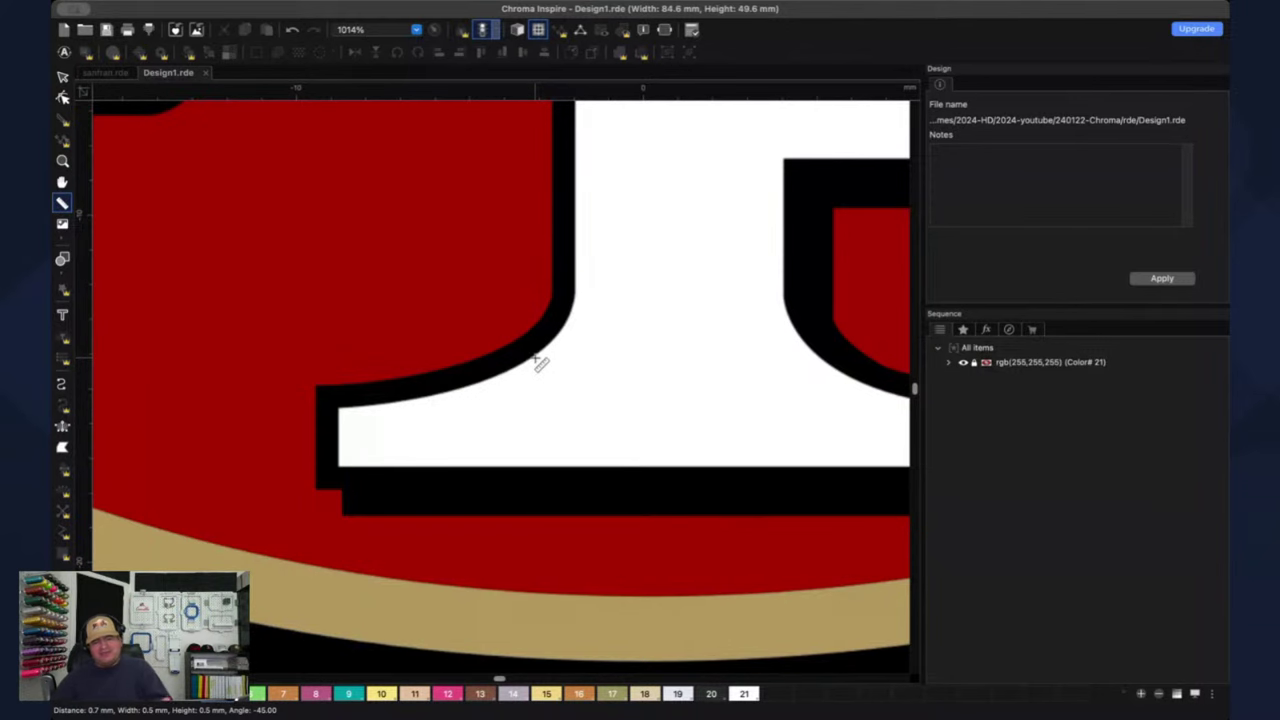
- Return to a view of the full oval and show the complex fill settings
scroll(541, 363, down, 5)
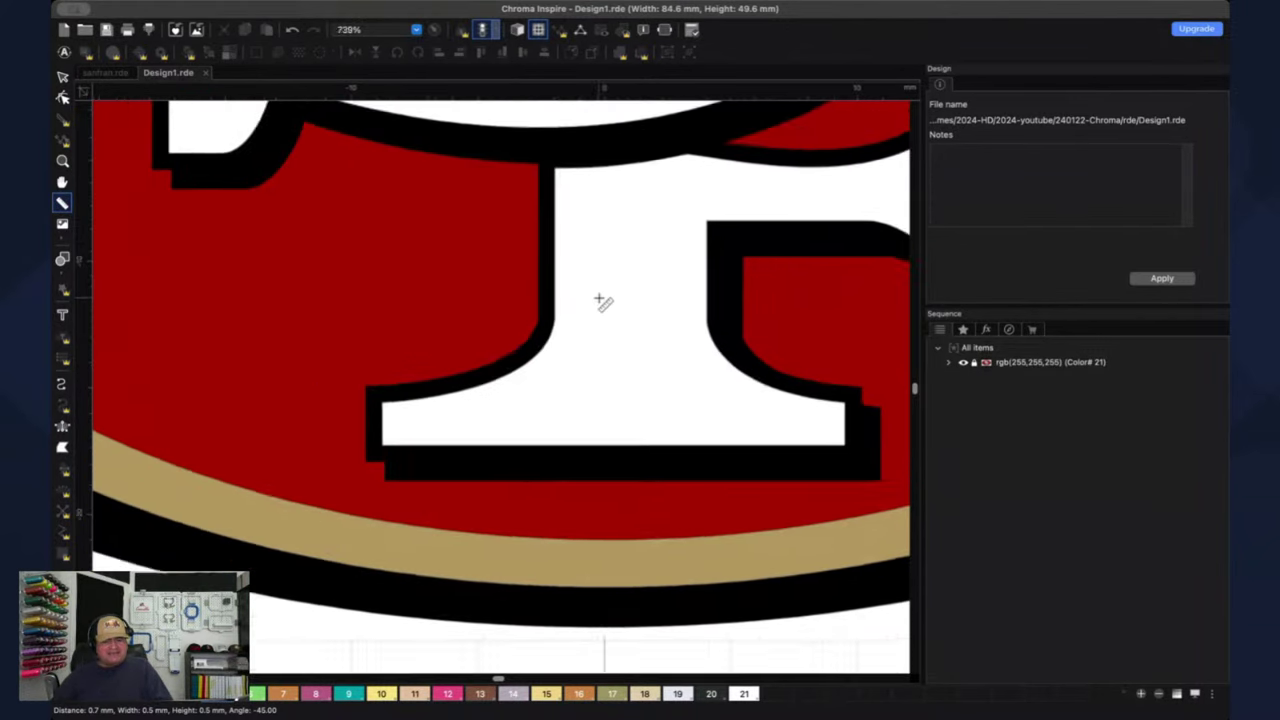
scroll(600, 301, down, 2)
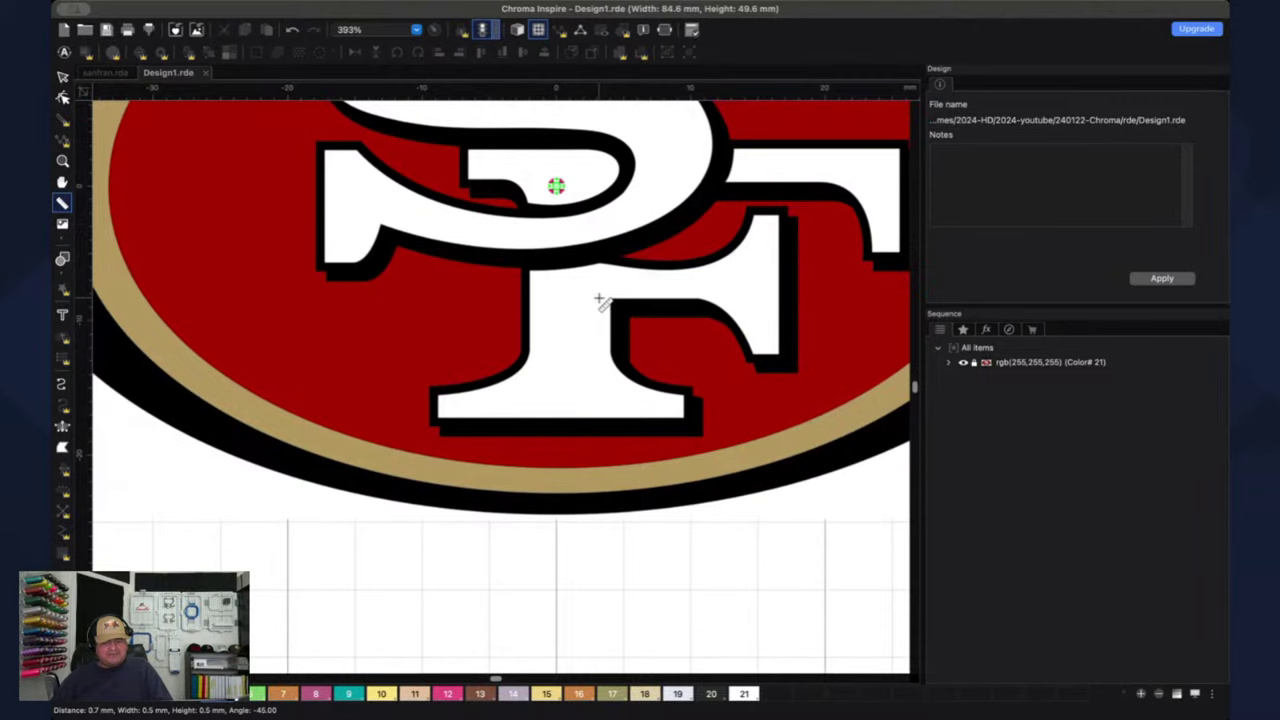
scroll(599, 298, down, 1)
scroll(603, 287, down, 1)
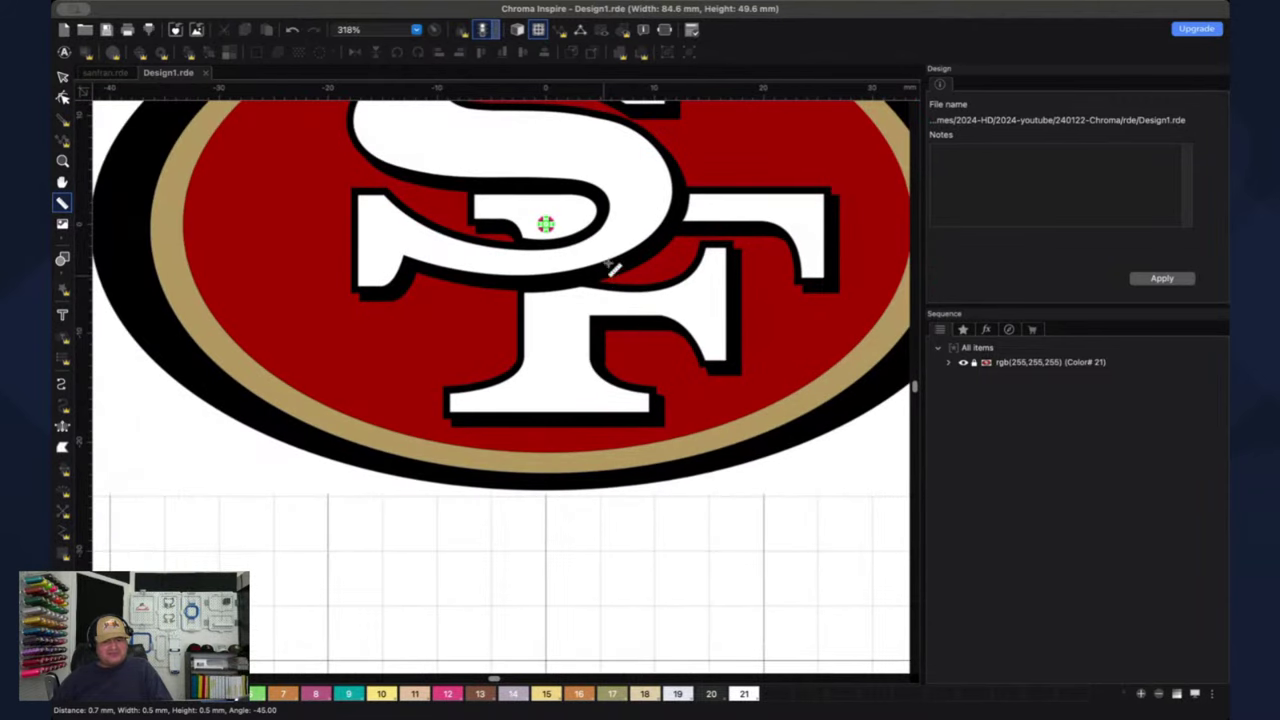
scroll(611, 267, down, 1)
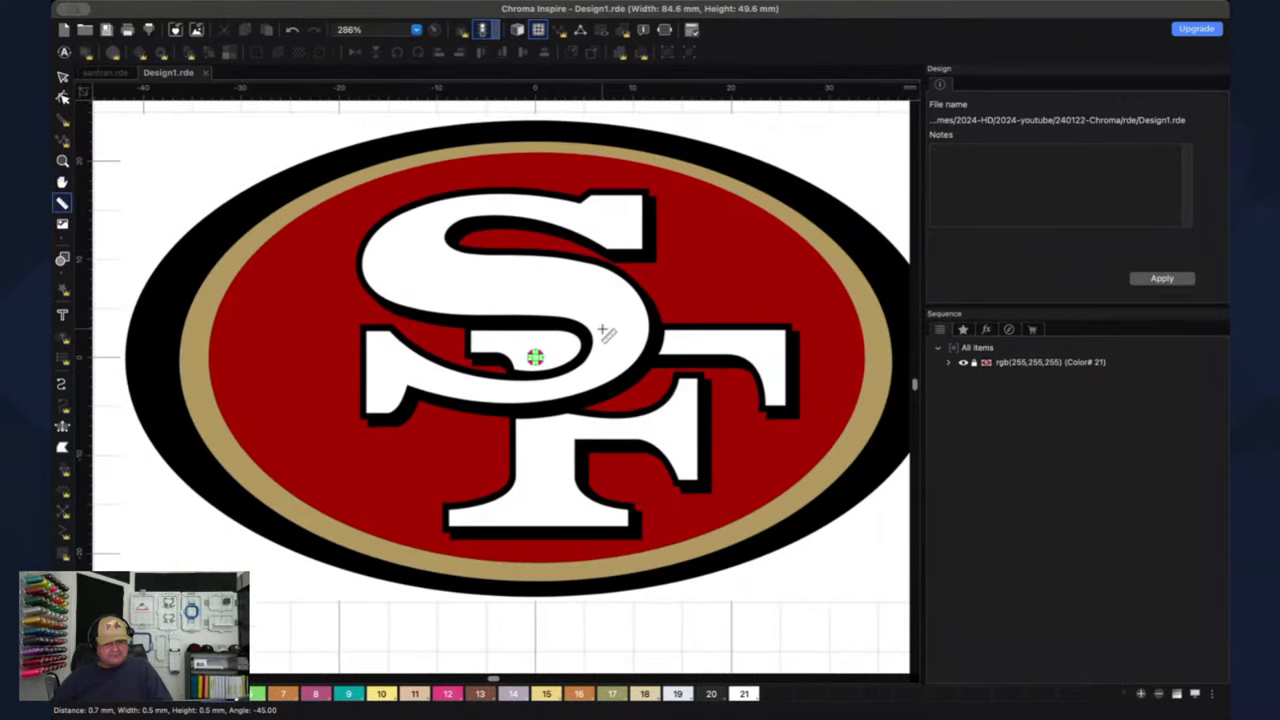
scroll(605, 333, down, 1)
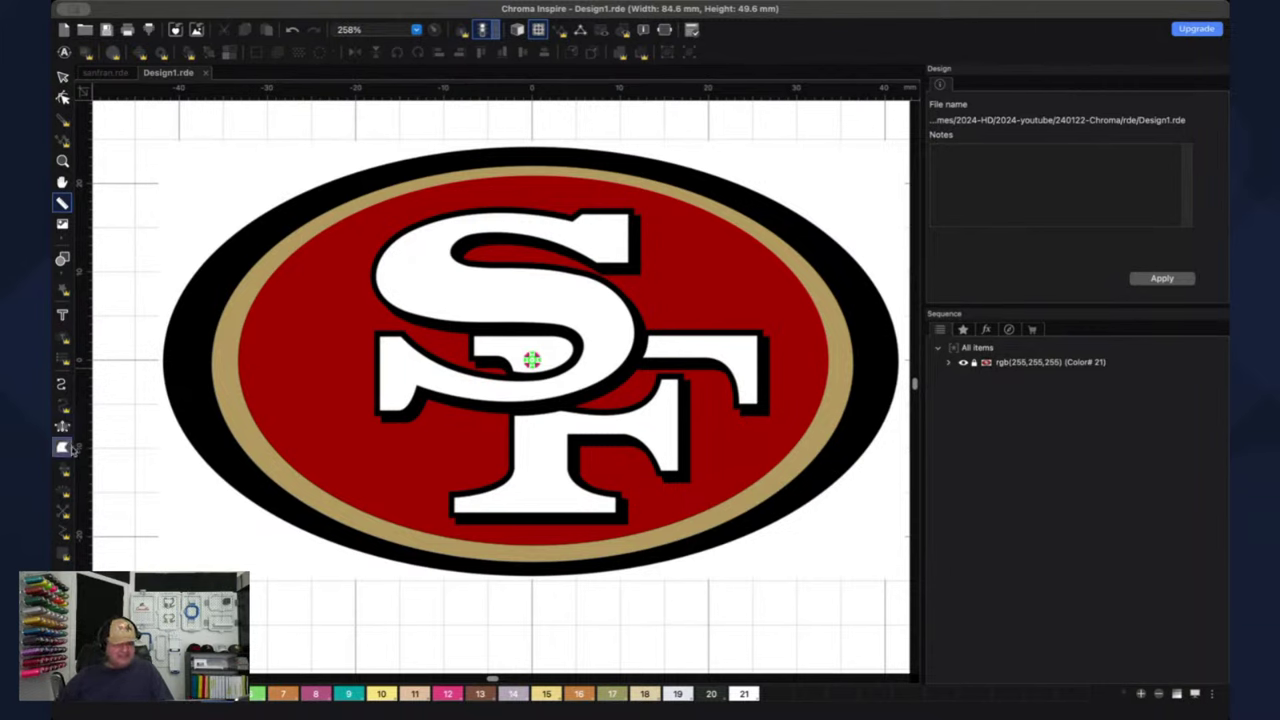
click(62, 76)
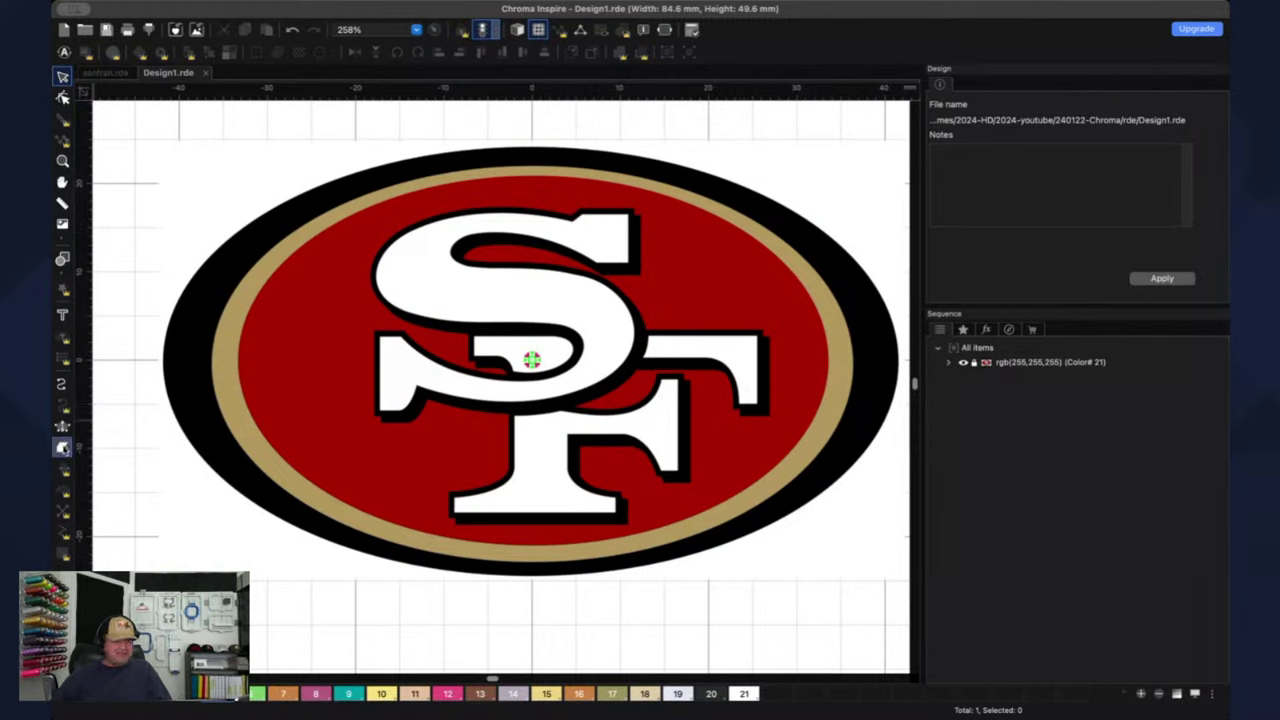
click(63, 448)
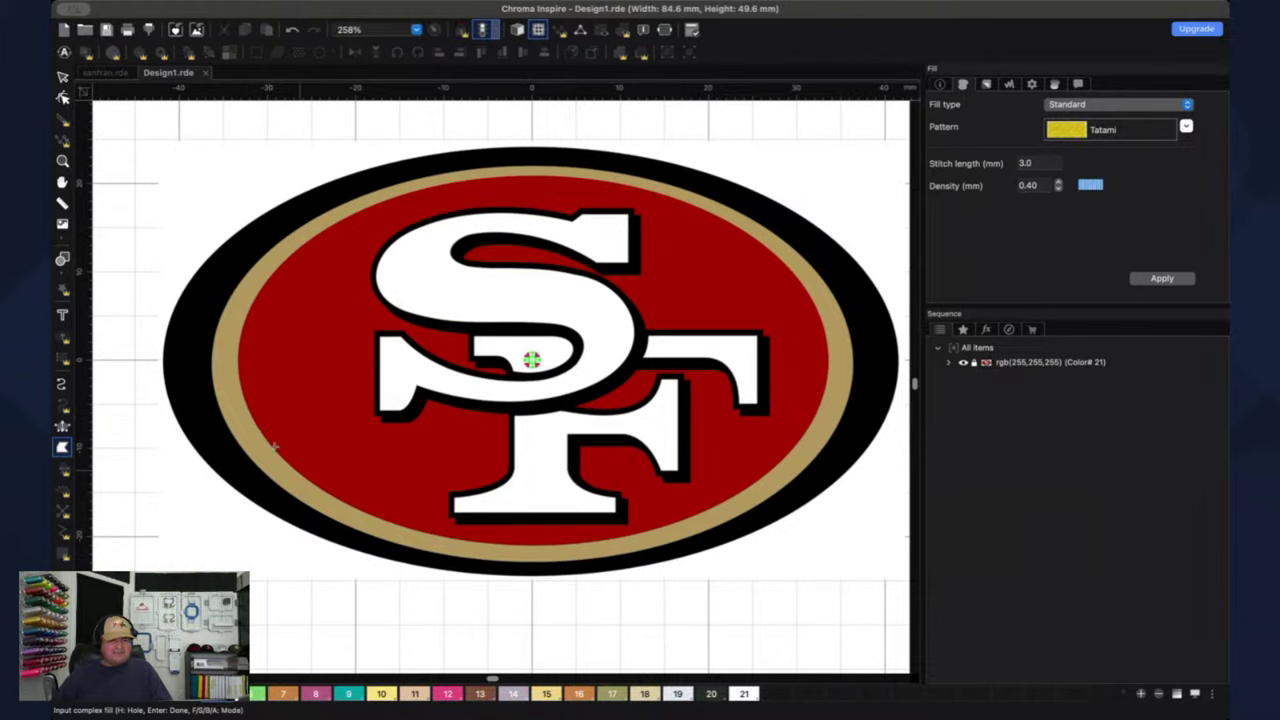
- Digitize a seven-point zigzag run stitch back and forth across the red oval, from its lower left up to its upper left
click(61, 386)
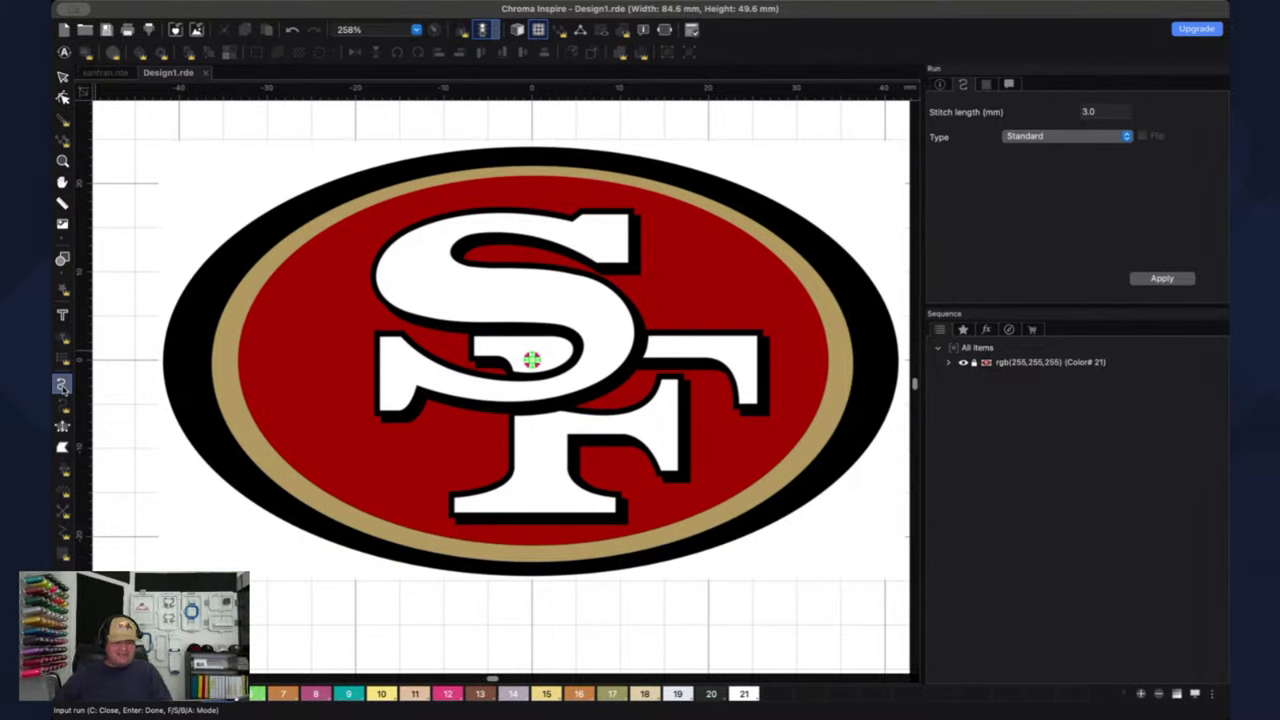
click(292, 444)
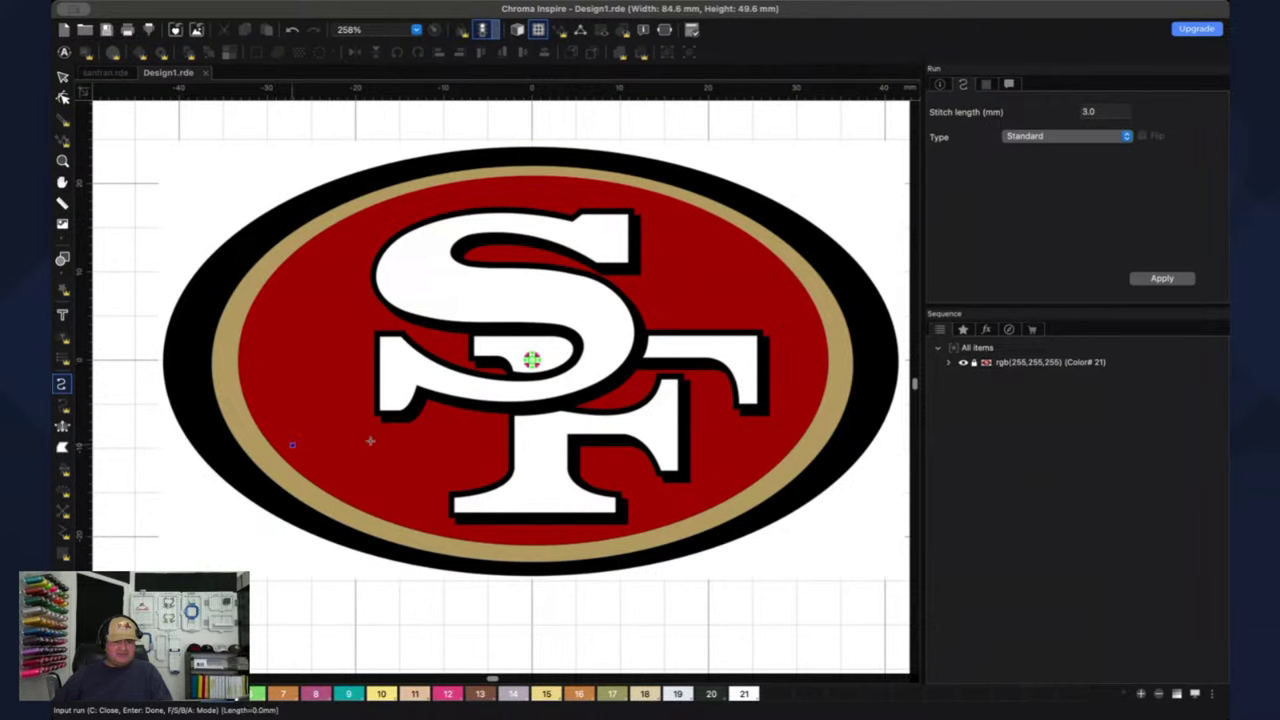
click(765, 467)
click(228, 366)
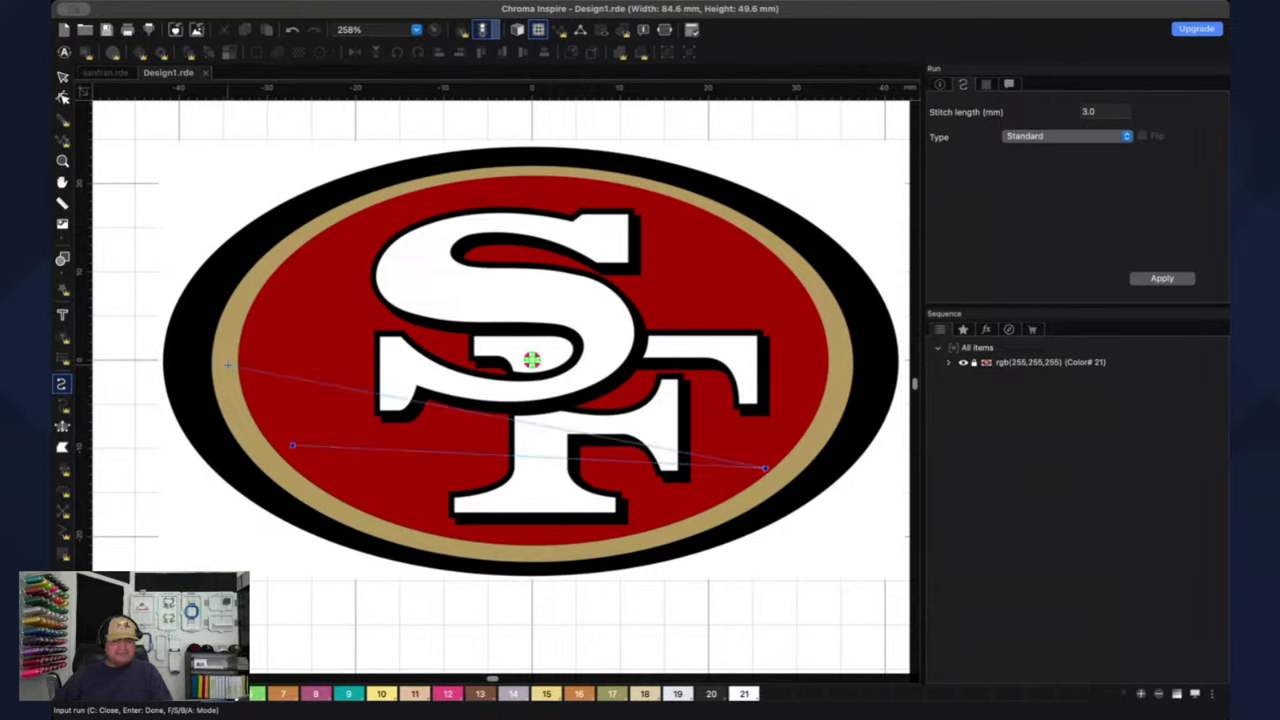
click(827, 368)
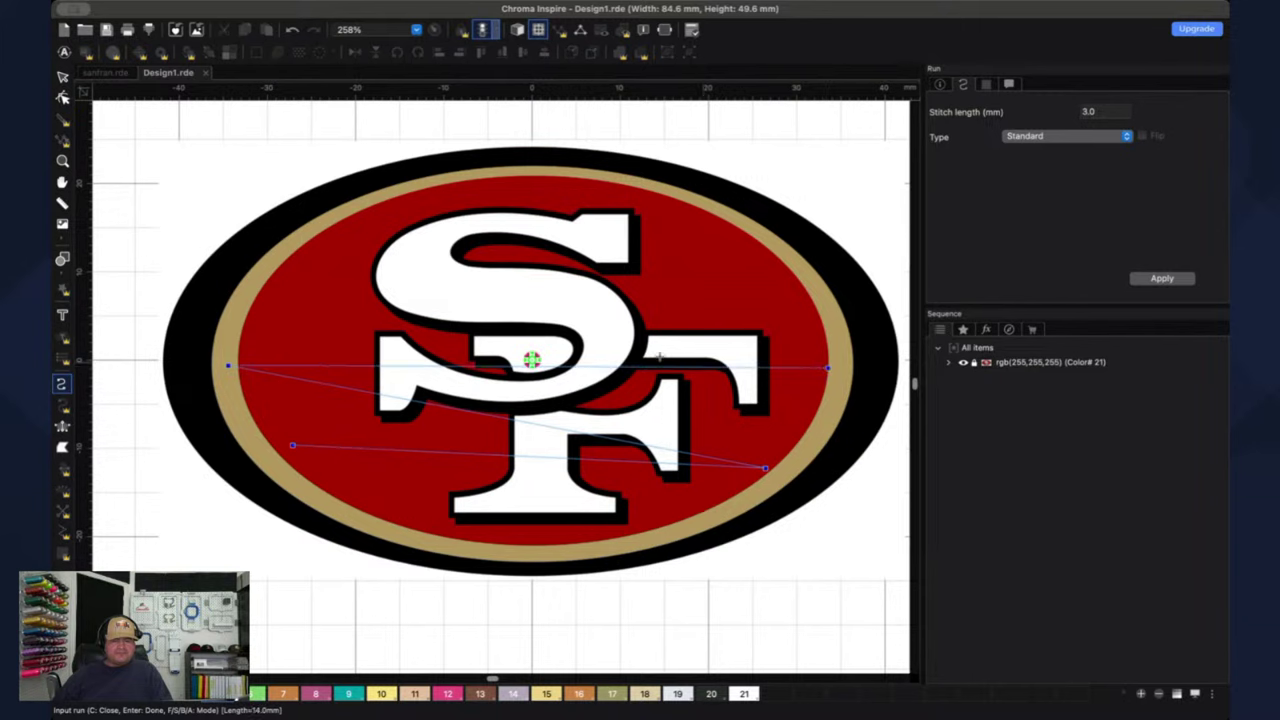
click(262, 297)
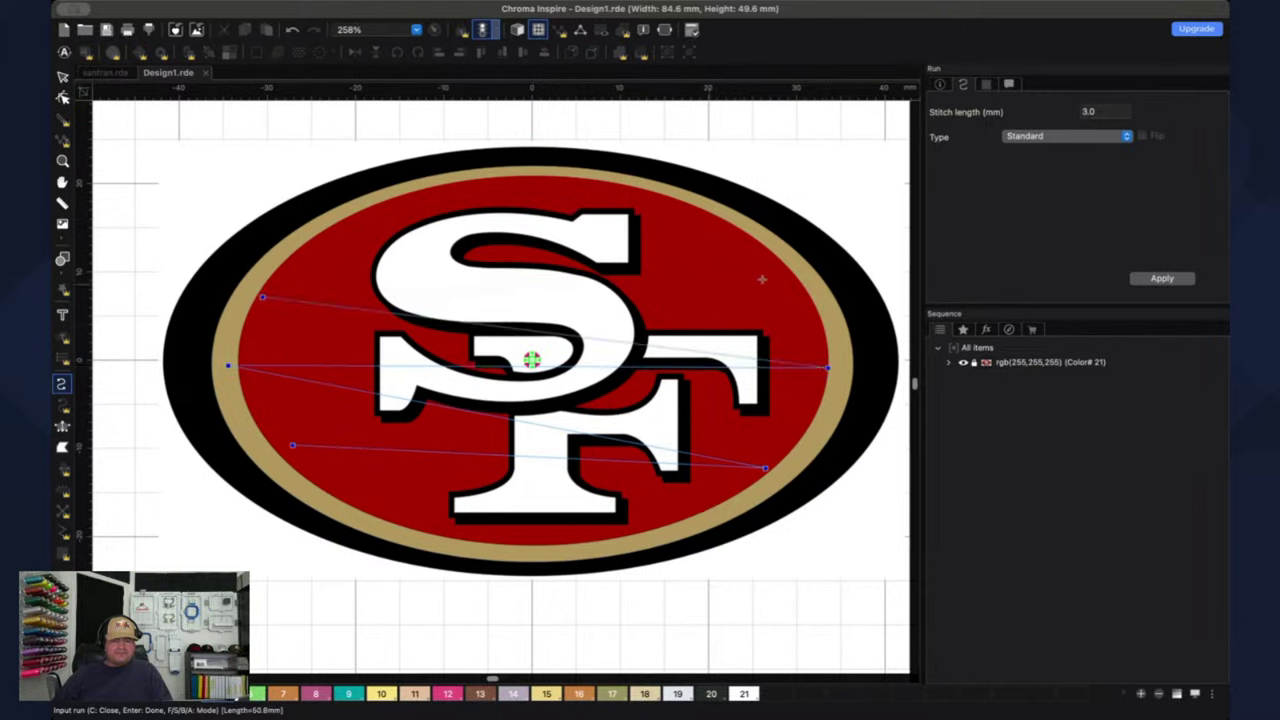
click(808, 275)
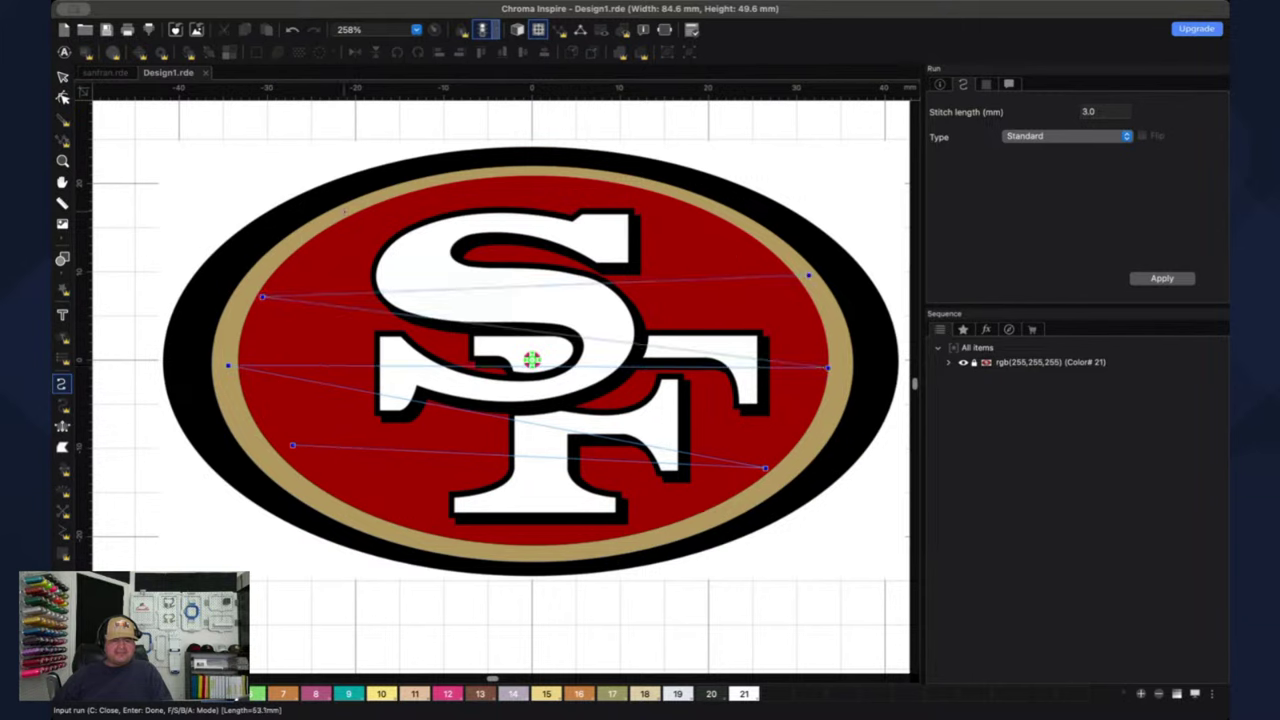
click(345, 212)
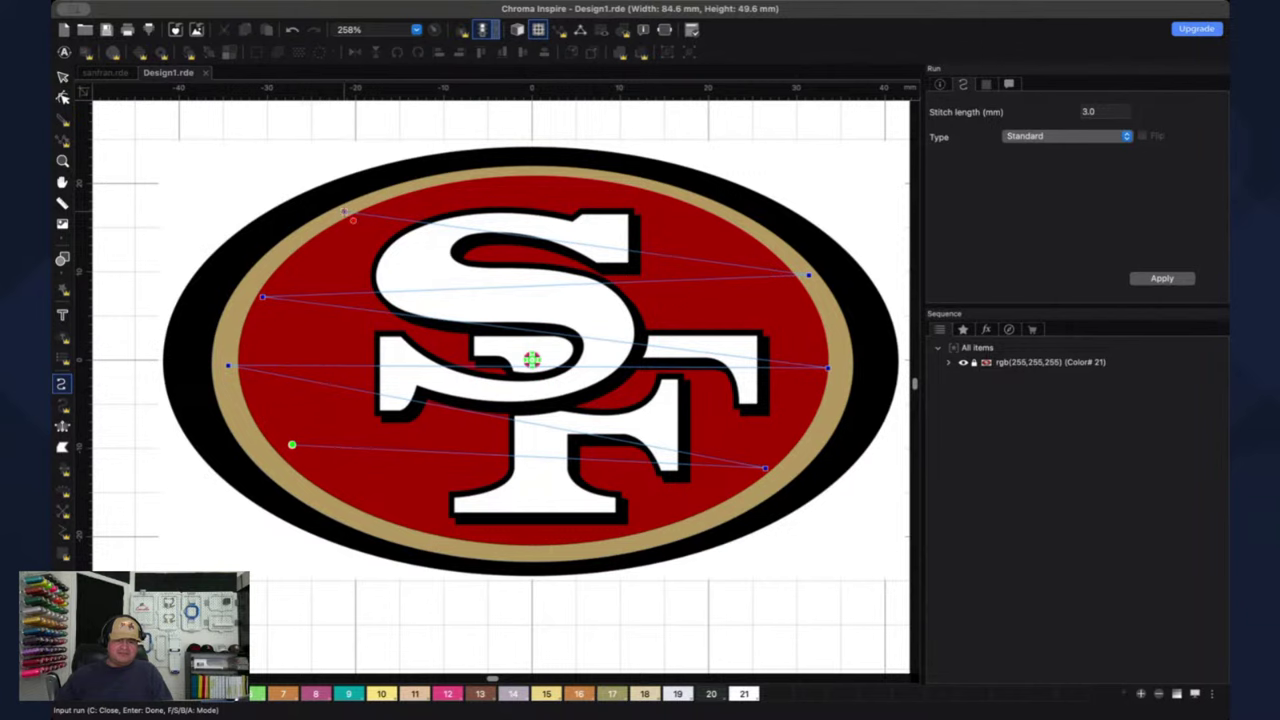
key(Return)
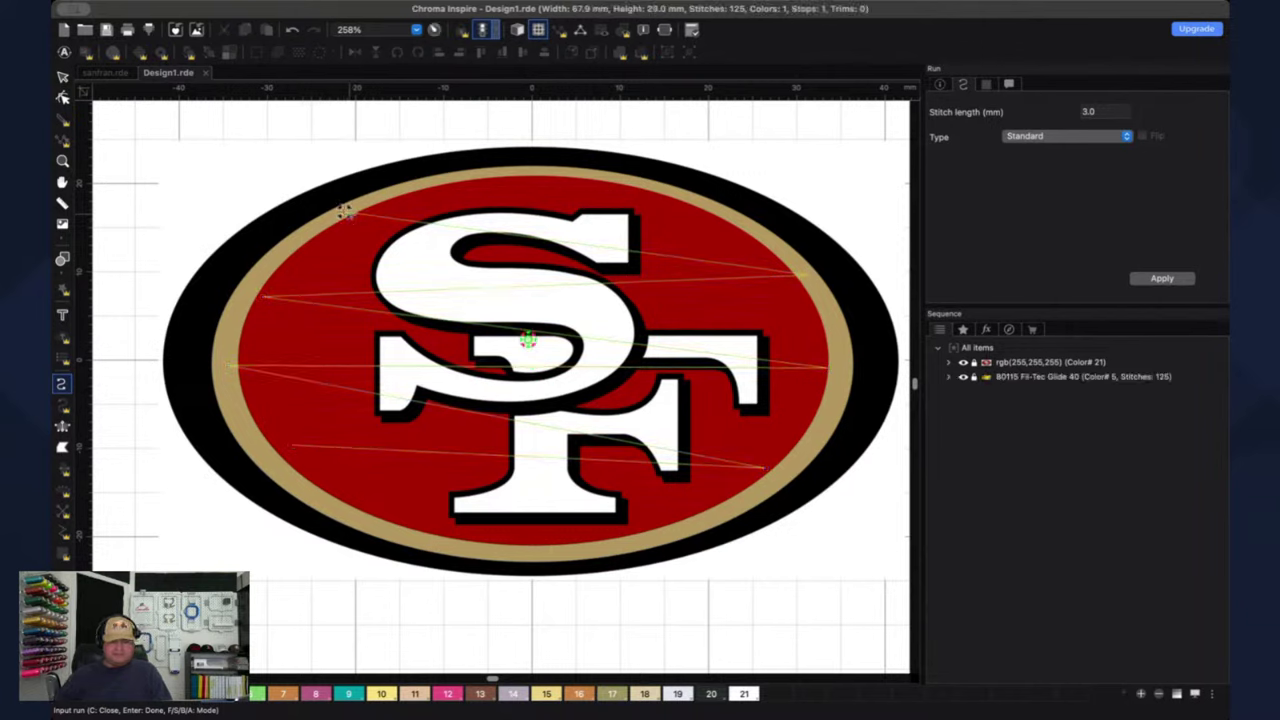
- Change the zigzag run stitch to black thread colour 20 and deselect it
key(Escape)
drag(120, 210, 274, 627)
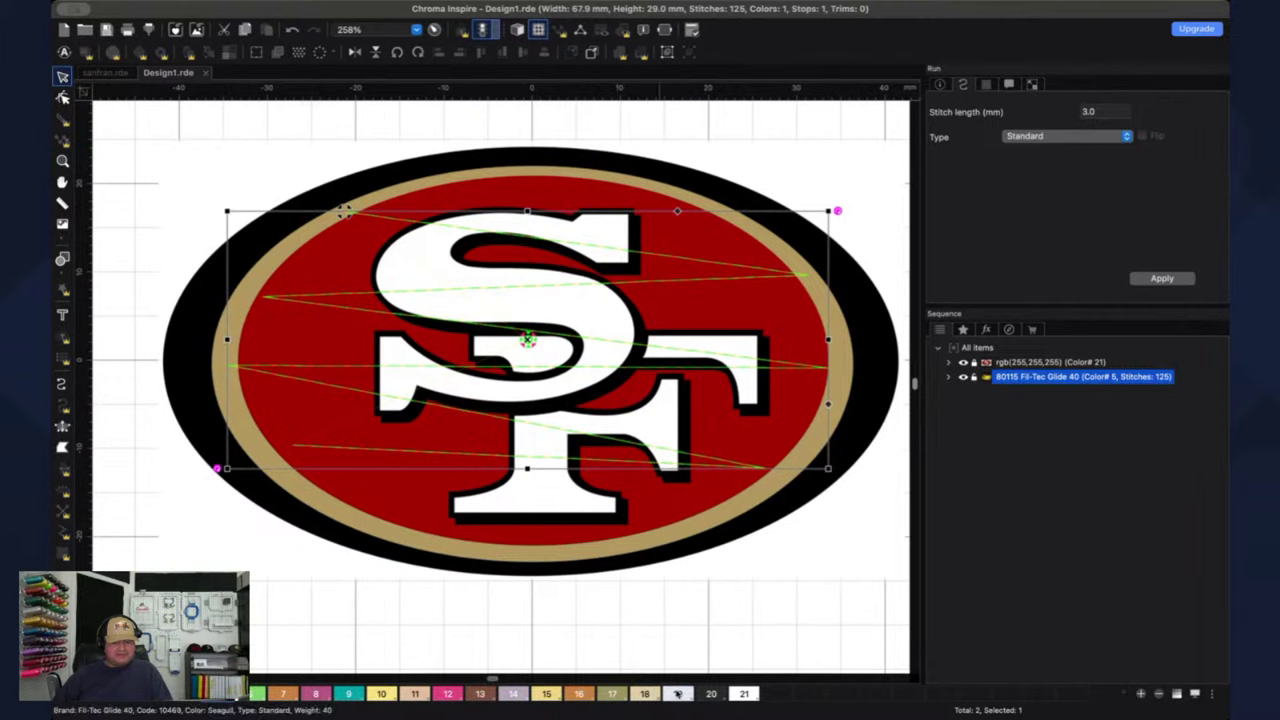
click(707, 694)
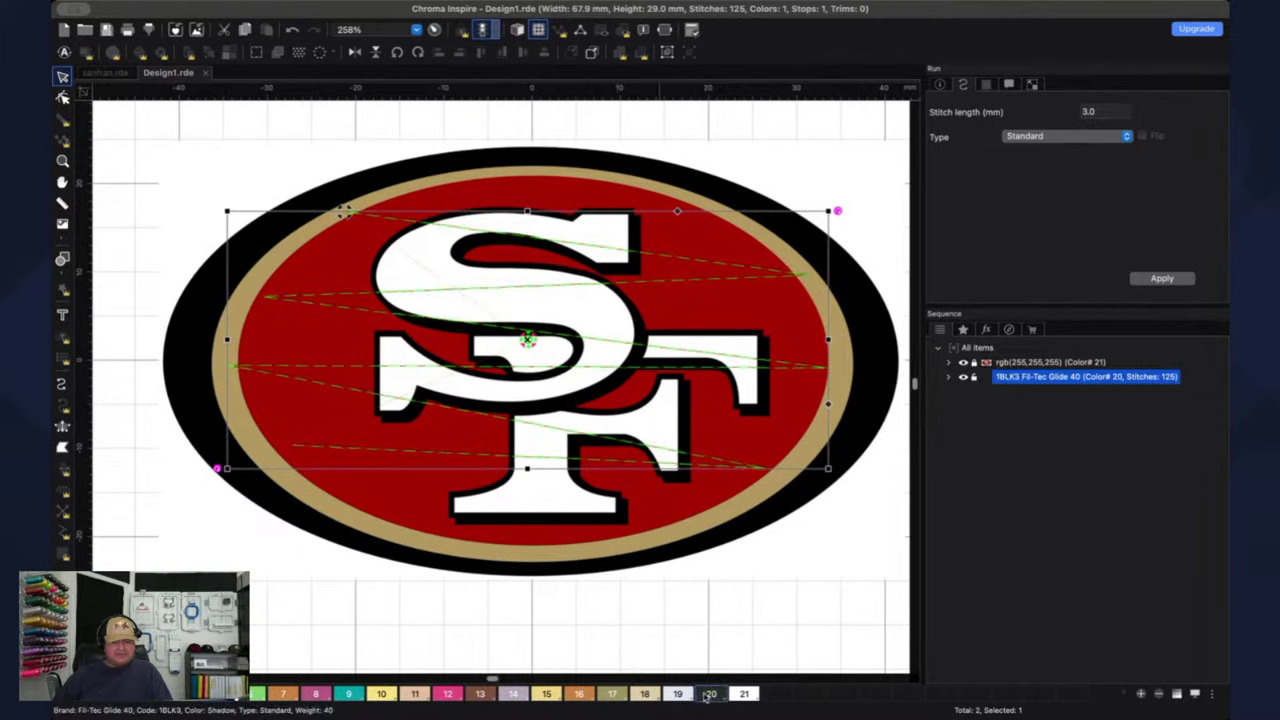
click(490, 642)
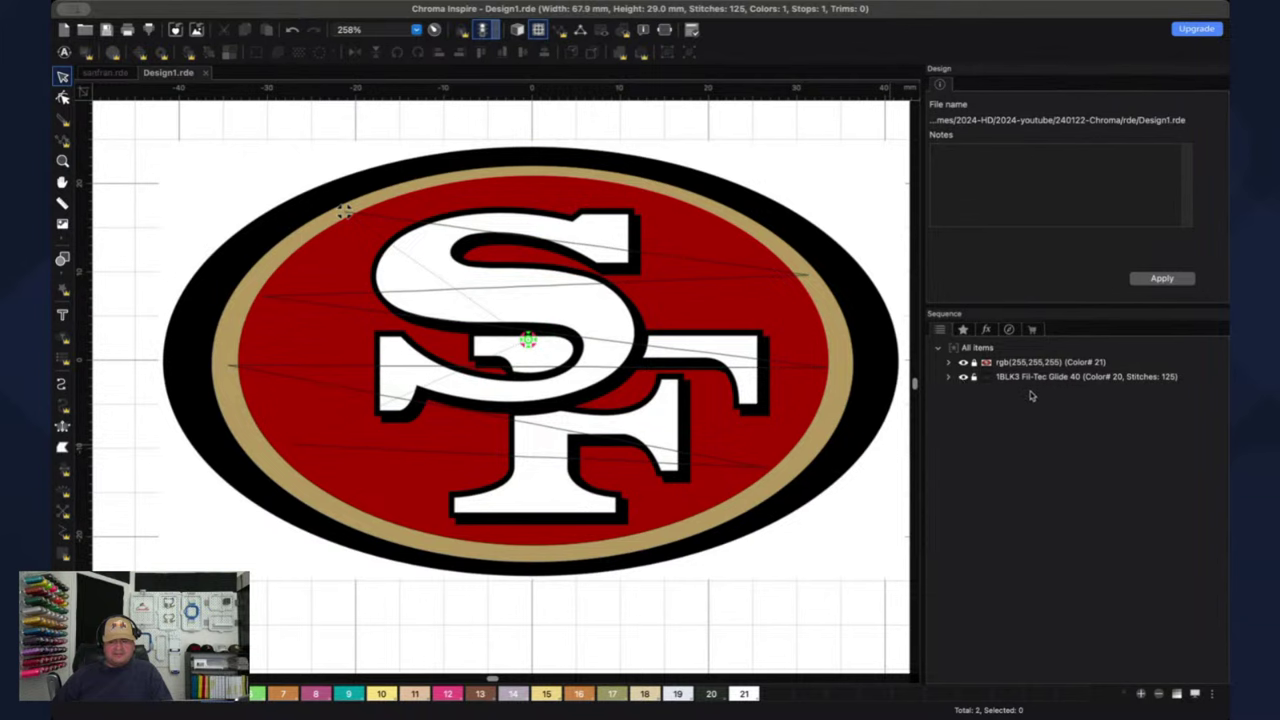
- Expand the black thread's sequence group, select the run object and turn on the 3D stitch view
click(947, 377)
click(982, 396)
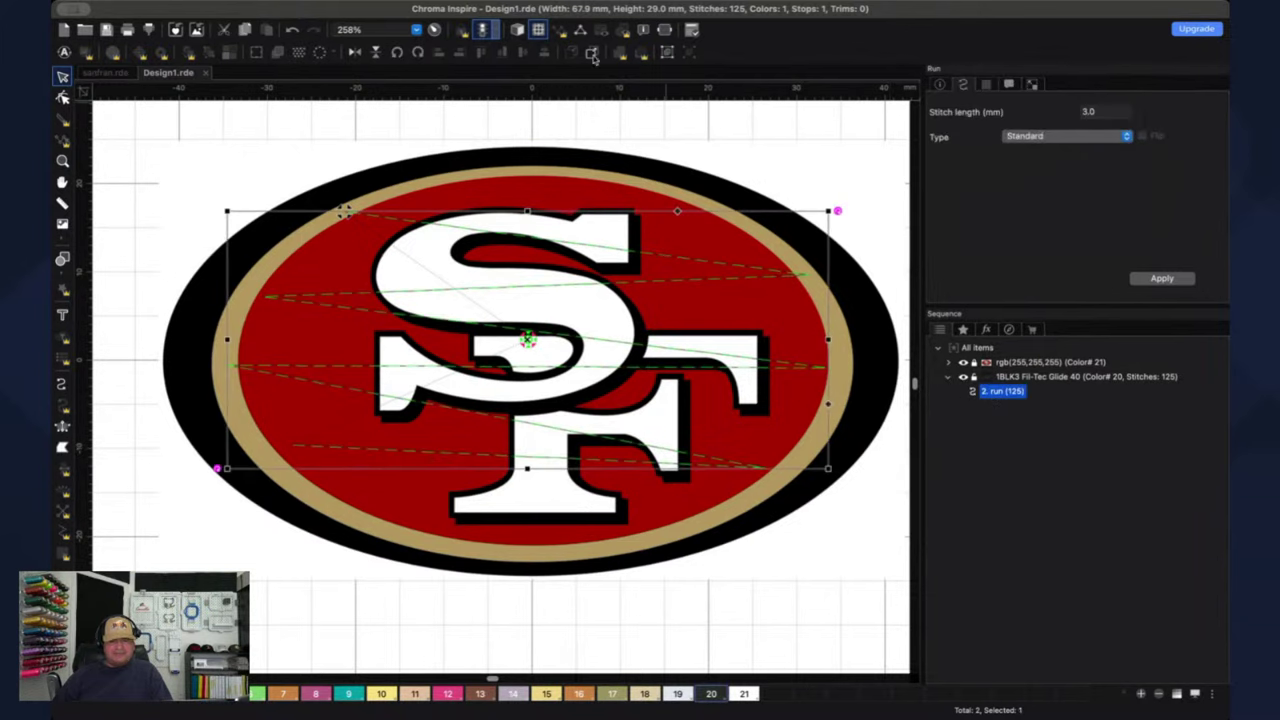
click(520, 30)
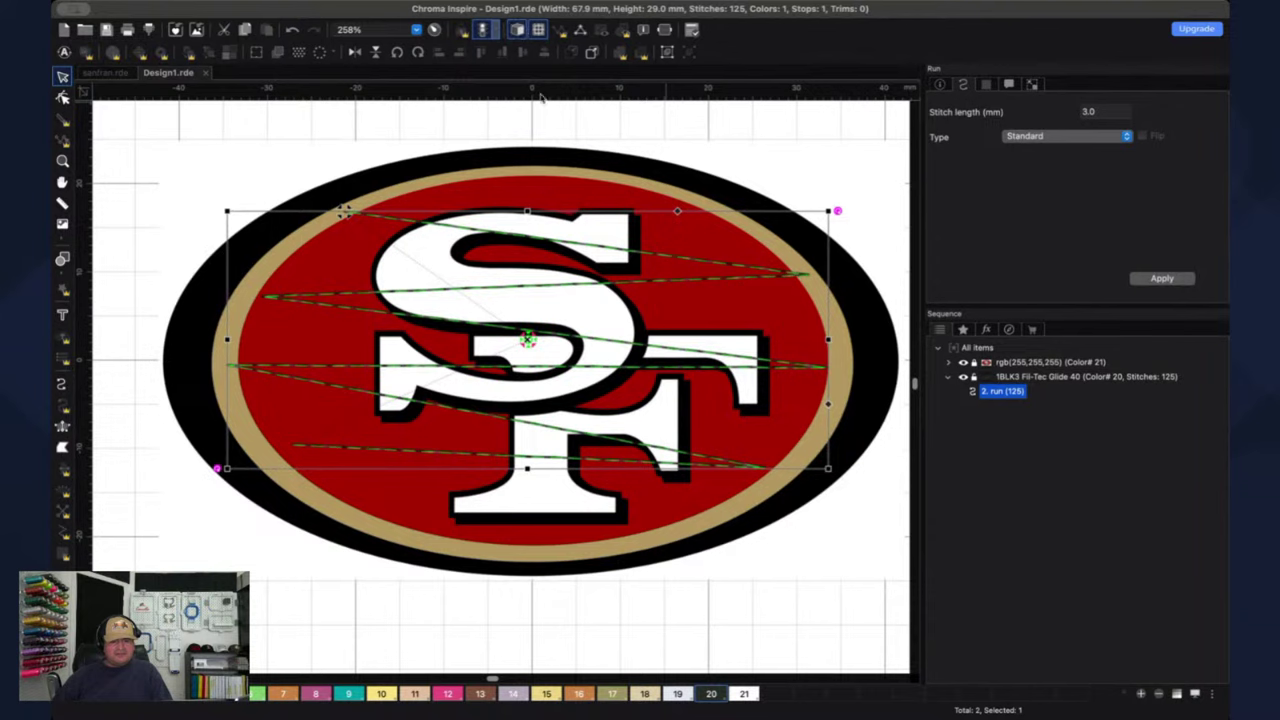
- Delete the black zigzag run stitch that crosses the red oval
click(582, 143)
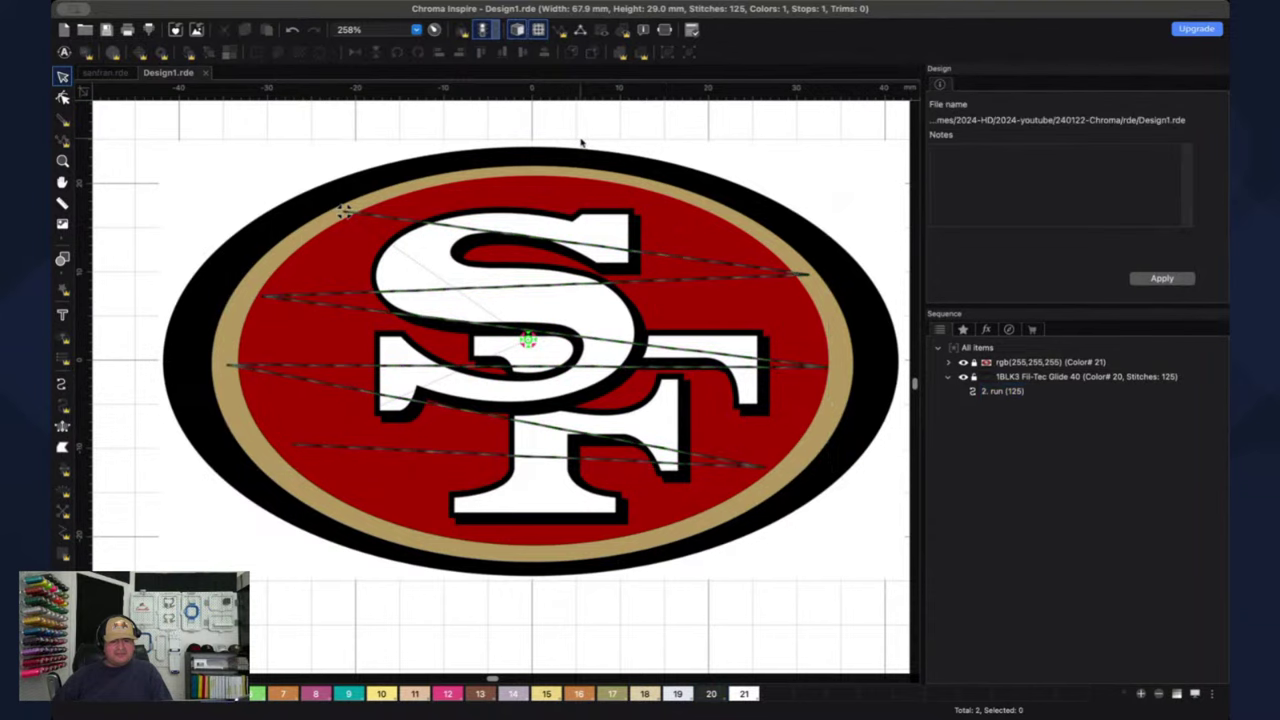
click(773, 280)
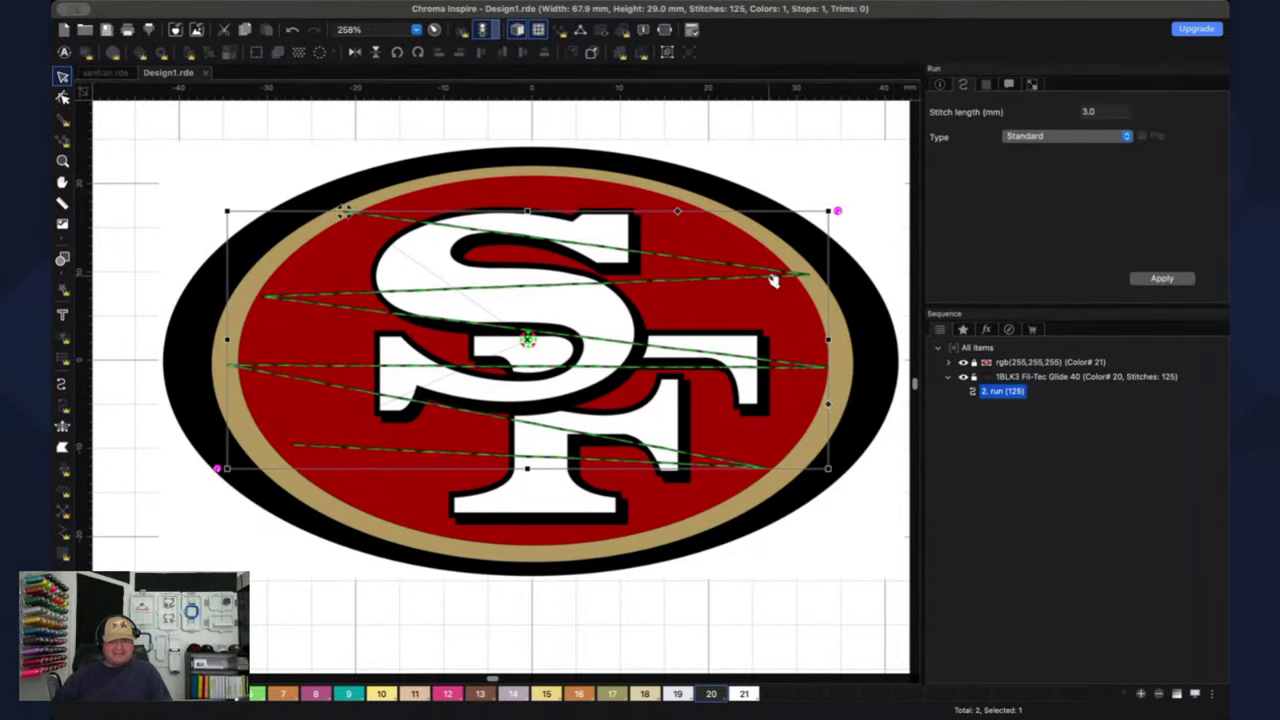
key(Delete)
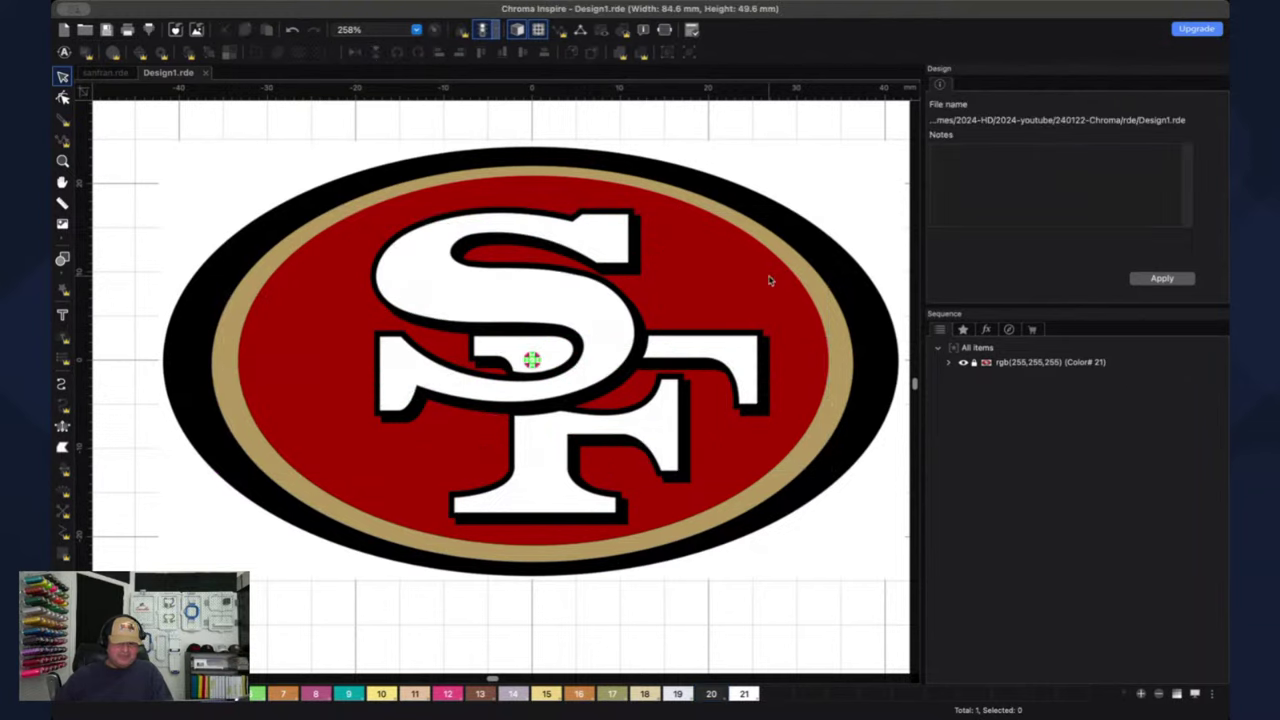
- Start a complex fill and place its first three outline points on the red oval's edge, from its left extreme to the upper left
click(62, 448)
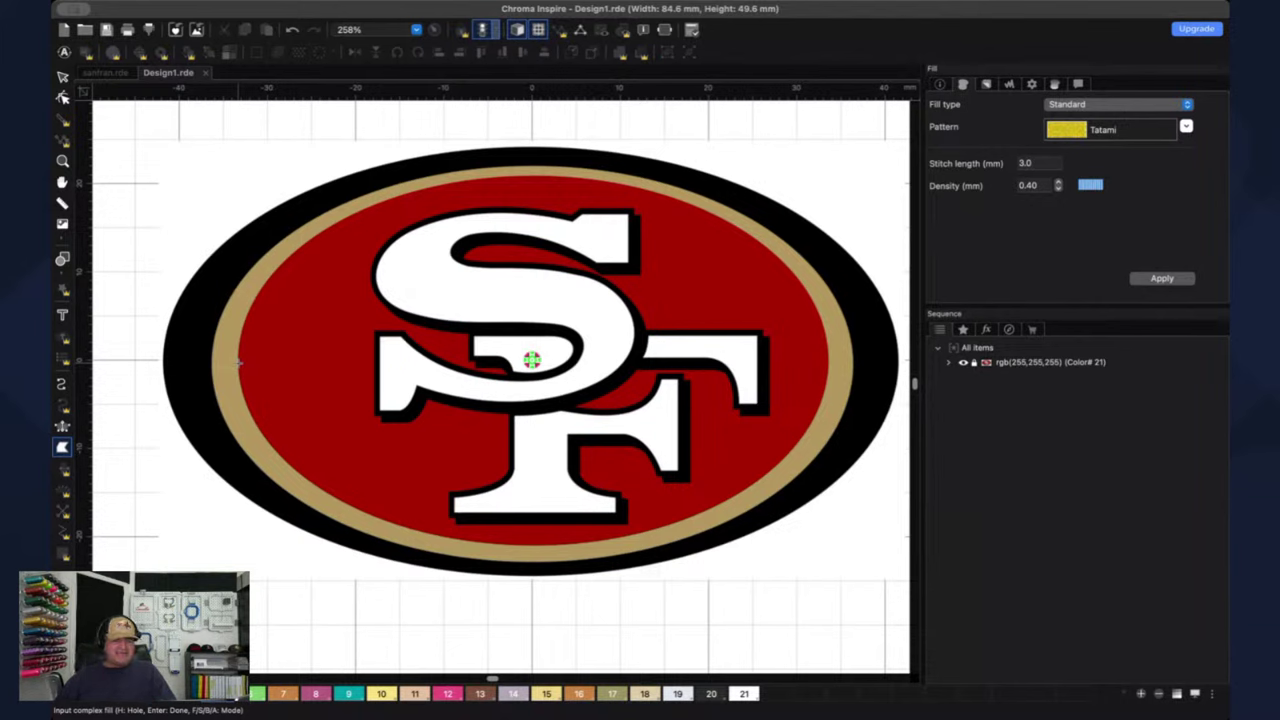
click(693, 30)
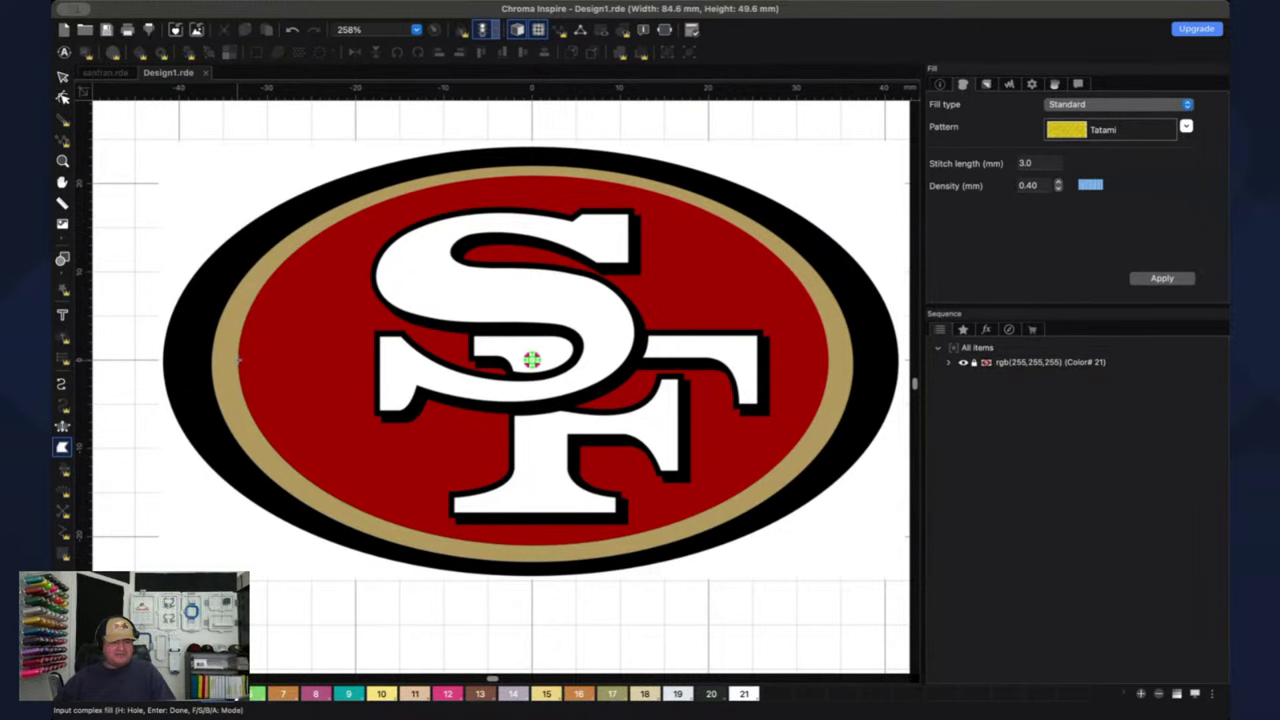
scroll(237, 360, up, 3)
key(space)
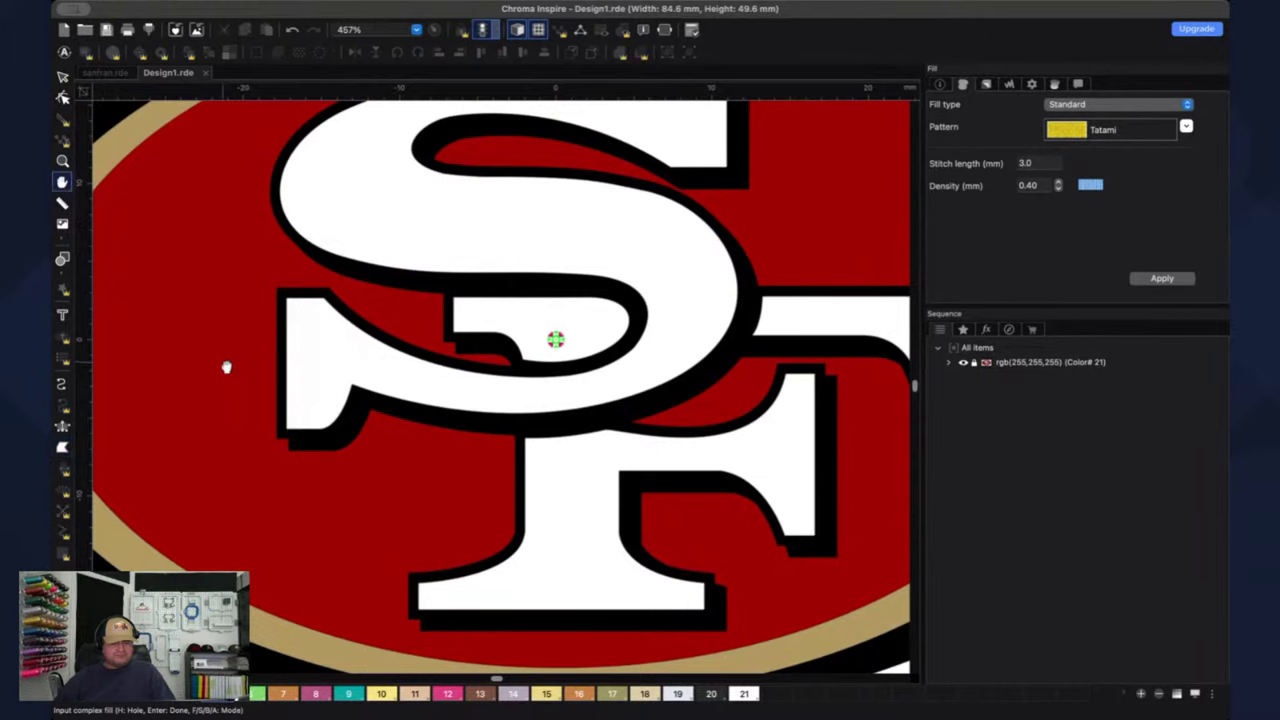
drag(226, 367, 456, 380)
scroll(267, 381, up, 1)
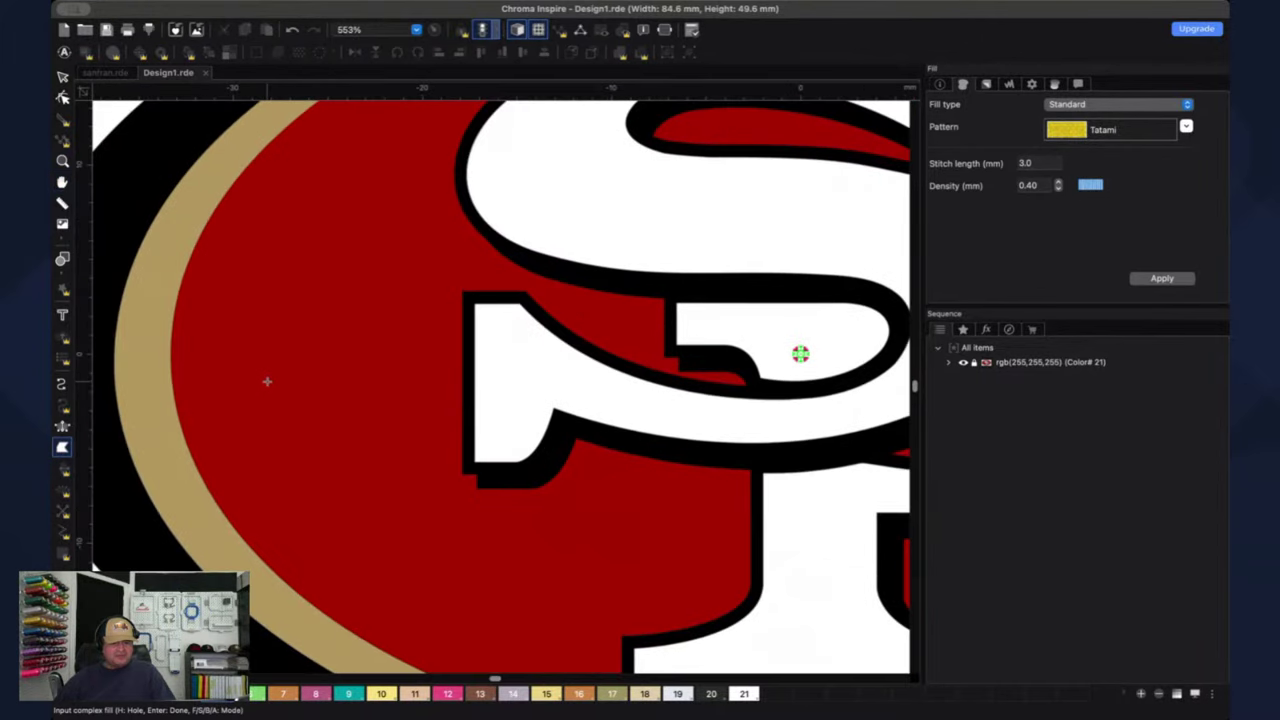
key(space)
drag(271, 386, 417, 394)
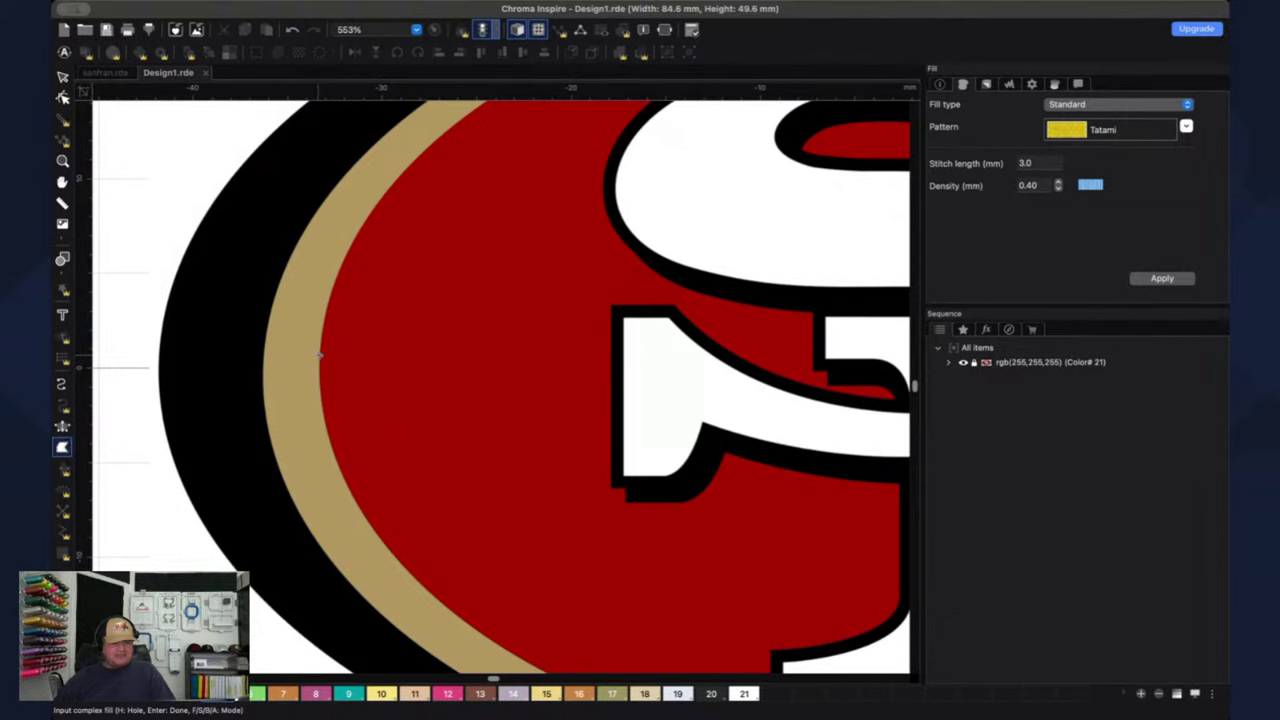
click(320, 355)
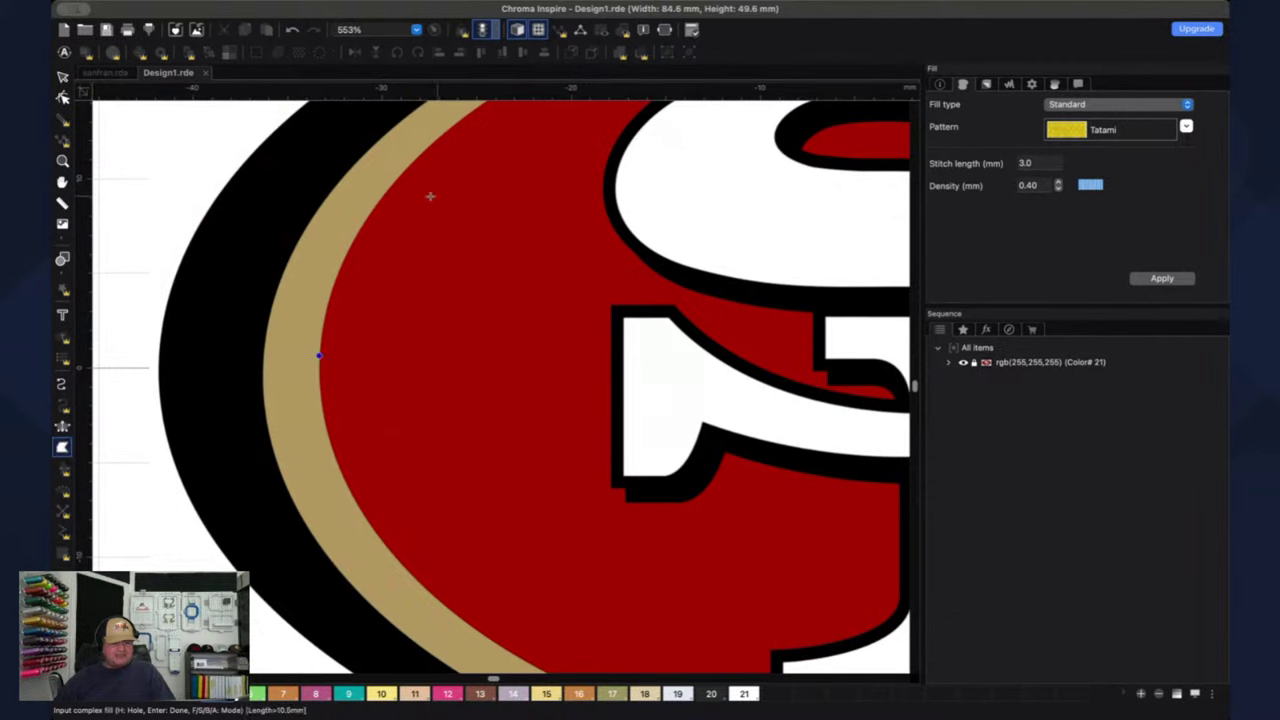
click(349, 250)
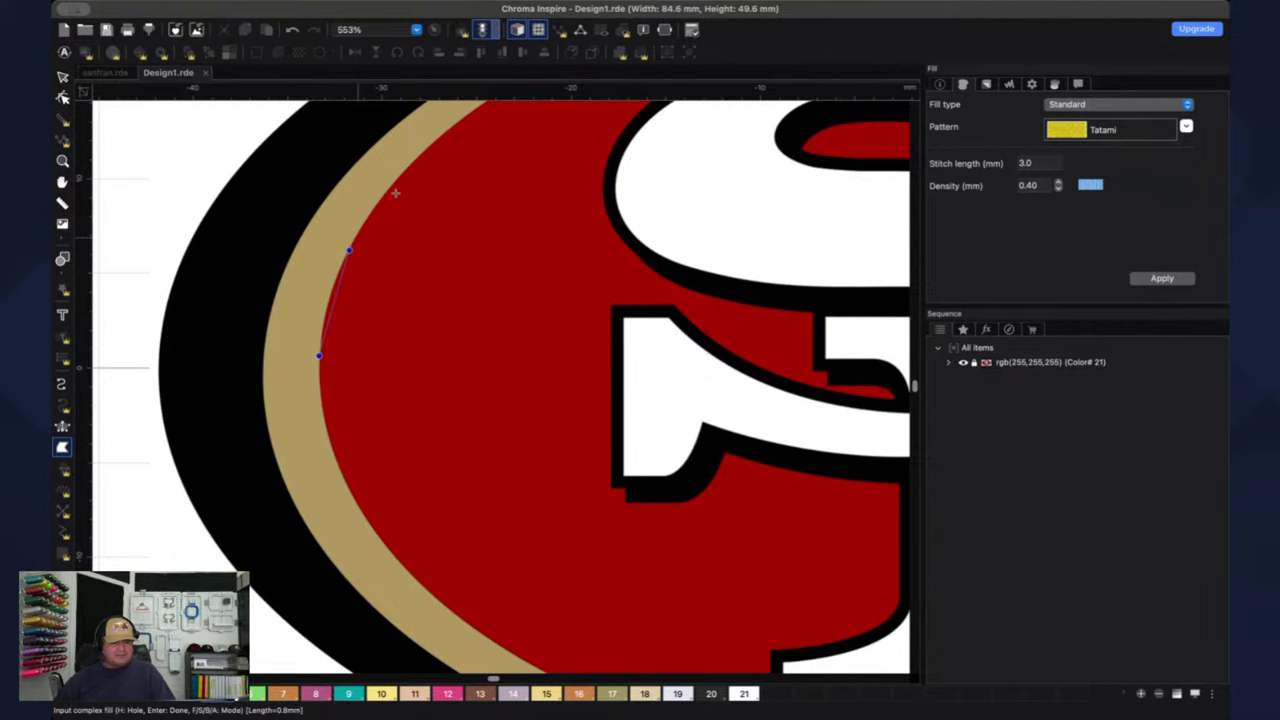
click(430, 145)
- Continue the fill outline with three points along the oval's top edge, from above the S's left curve to just past the top centre
key(space)
drag(554, 160, 389, 329)
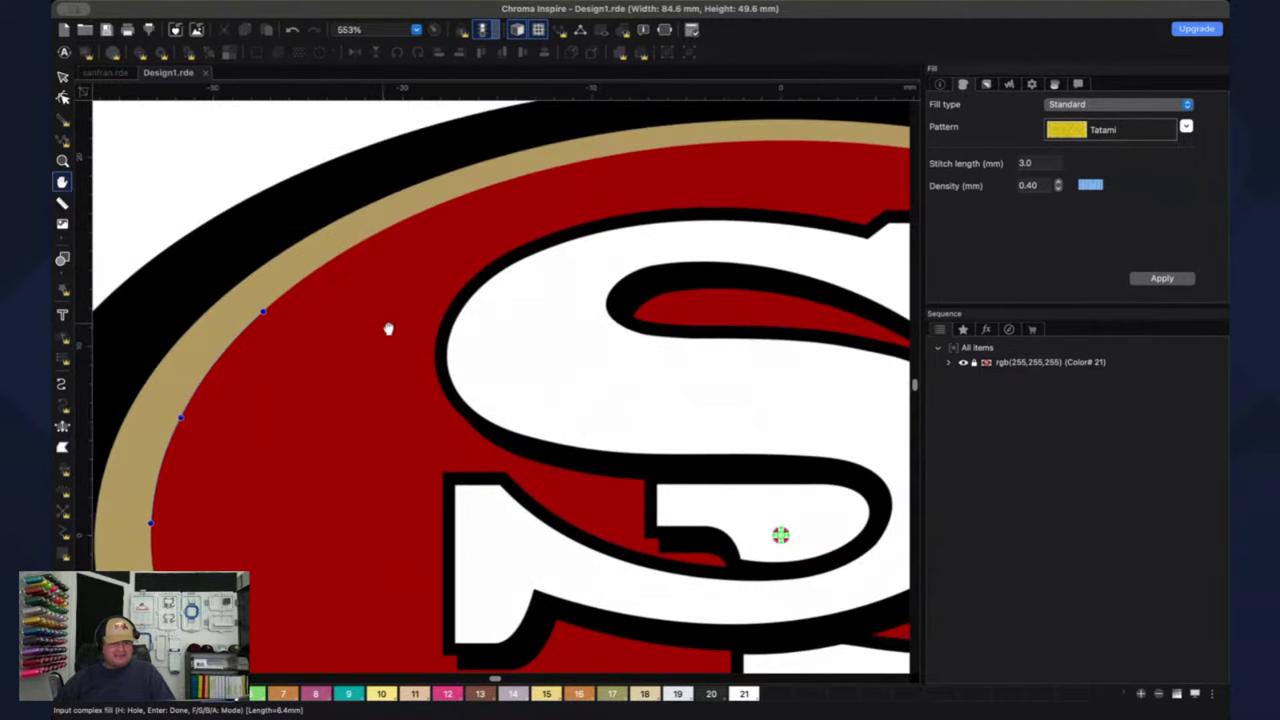
click(421, 212)
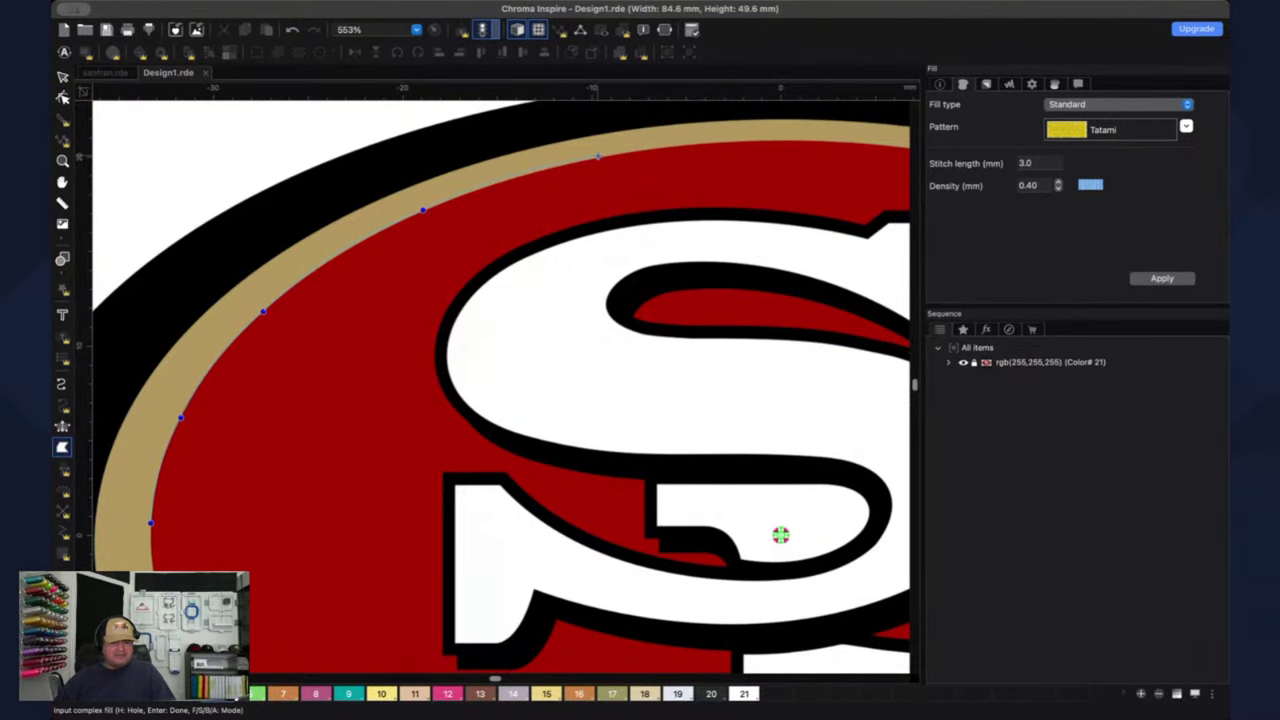
key(space)
drag(567, 241, 332, 299)
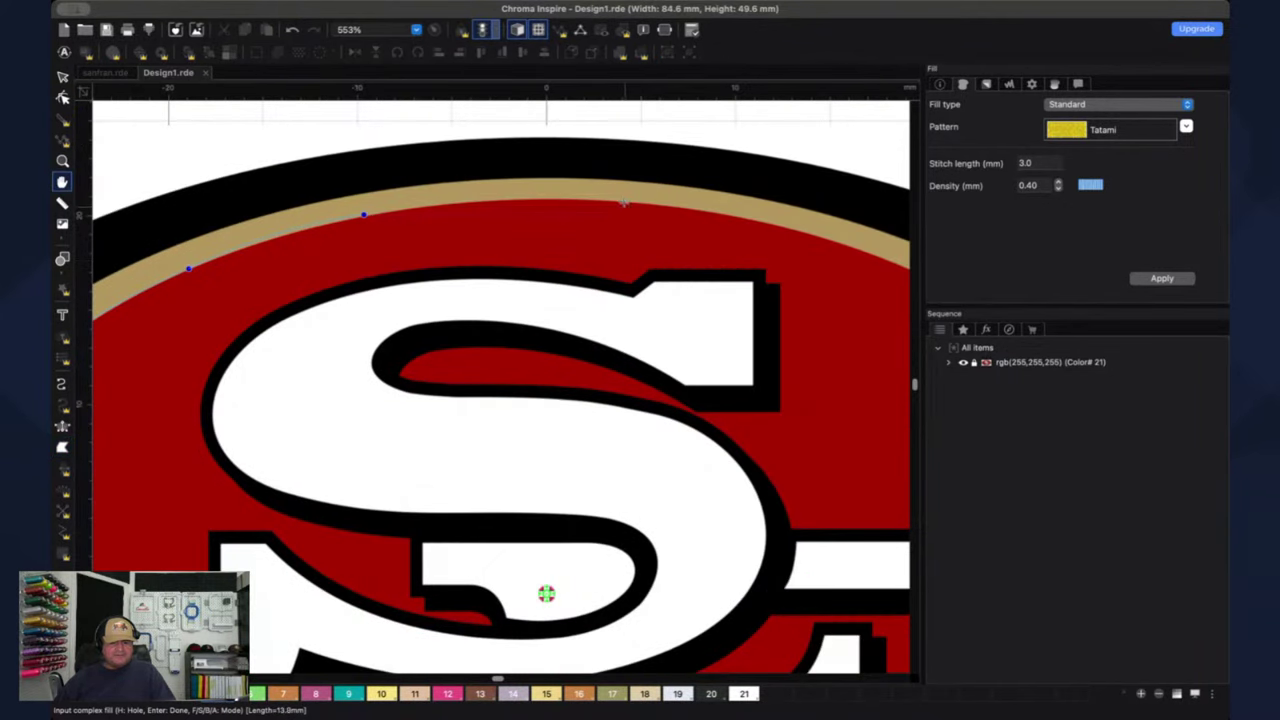
click(622, 201)
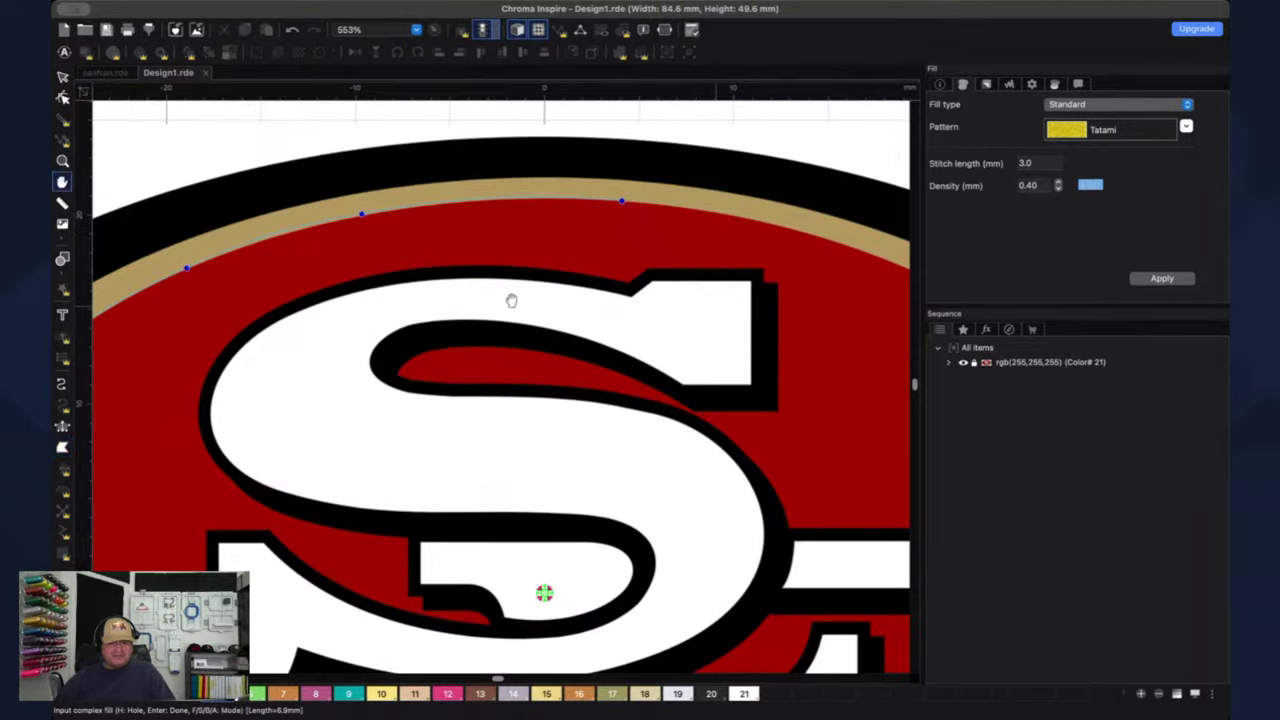
- Extend the fill outline with three points around the oval's upper right edge, down to its right extreme
drag(511, 300, 250, 285)
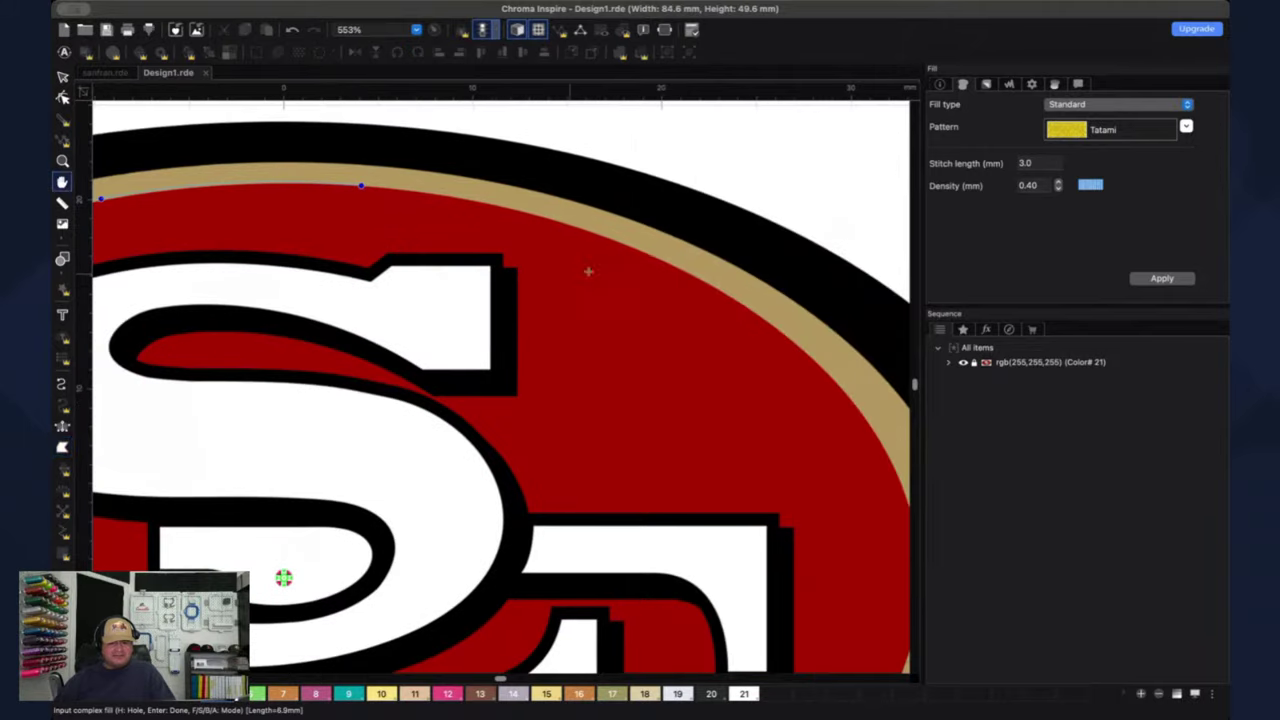
click(648, 254)
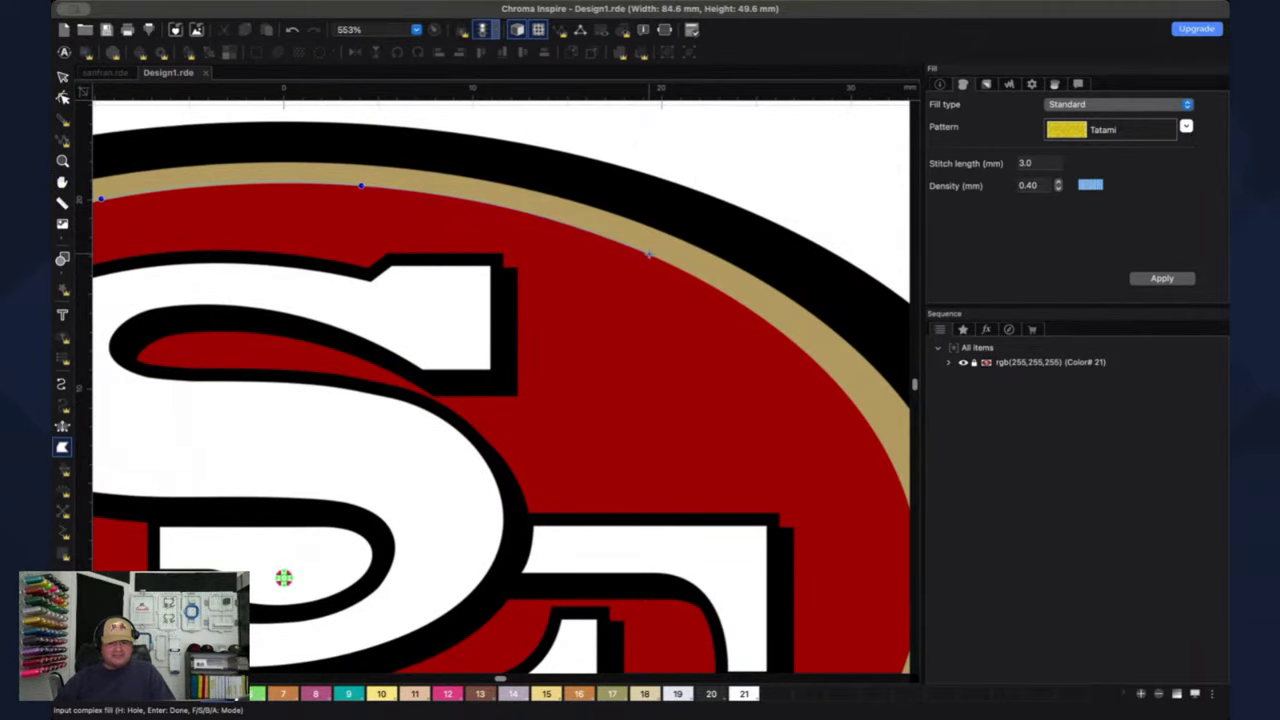
click(853, 403)
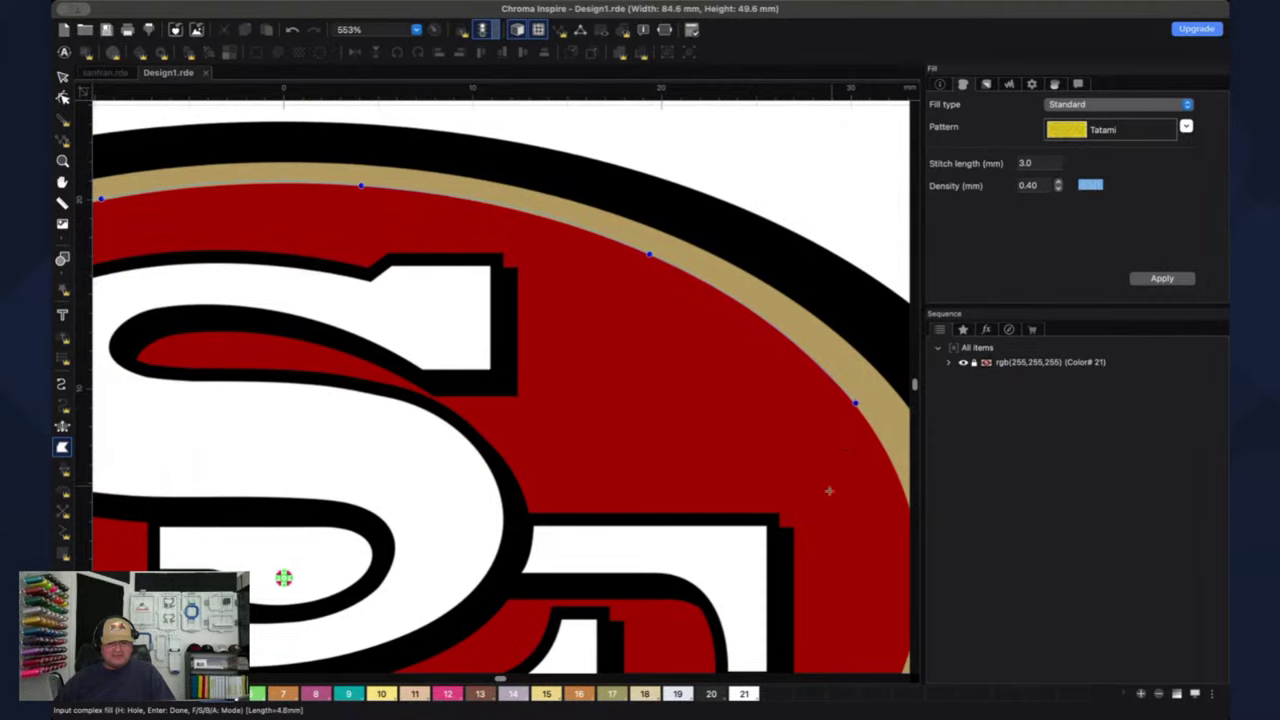
drag(794, 423, 740, 271)
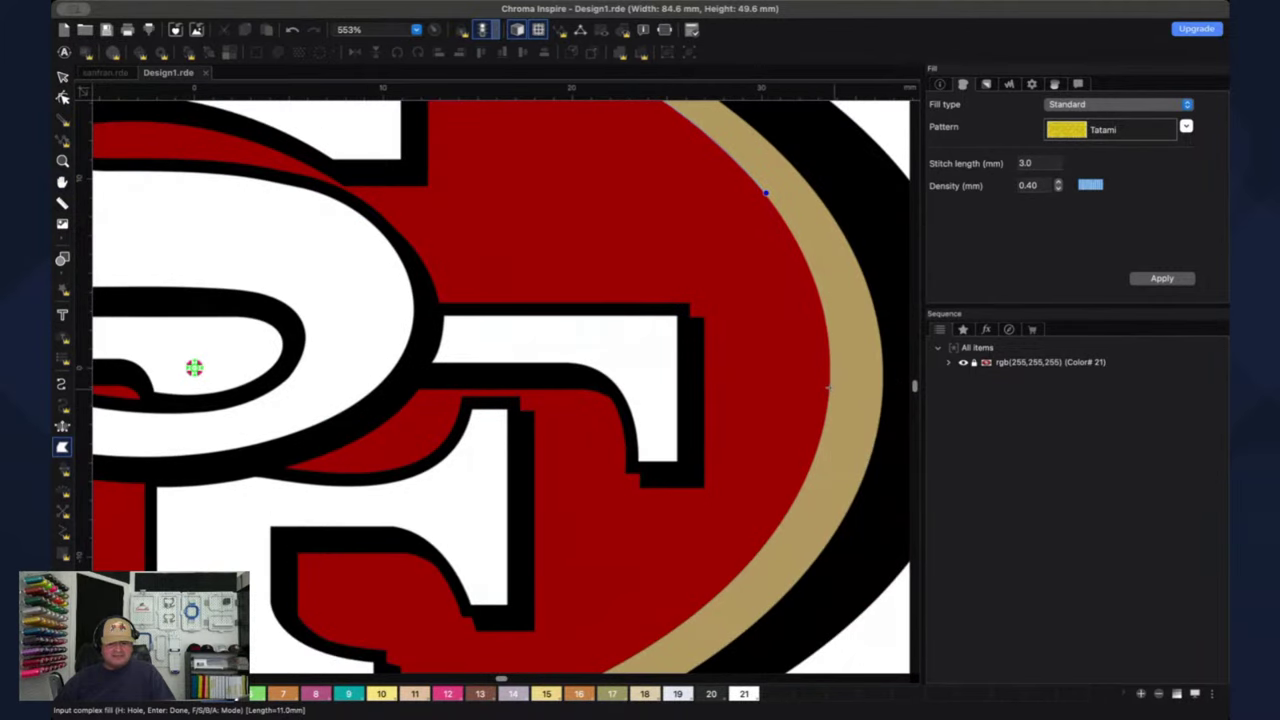
click(830, 387)
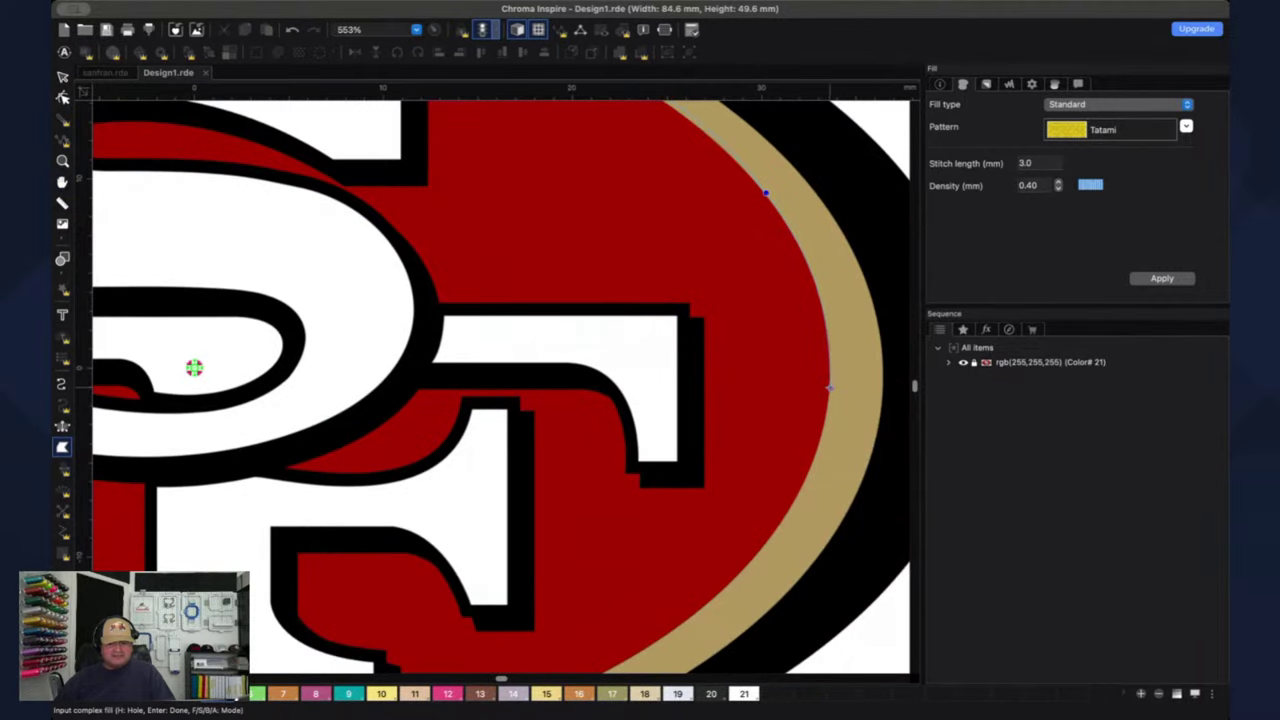
- Carry the fill outline along the oval's lower right edge with three points, ending below the right foot of the F
click(737, 576)
scroll(690, 480, down, 3)
scroll(690, 480, left, 1)
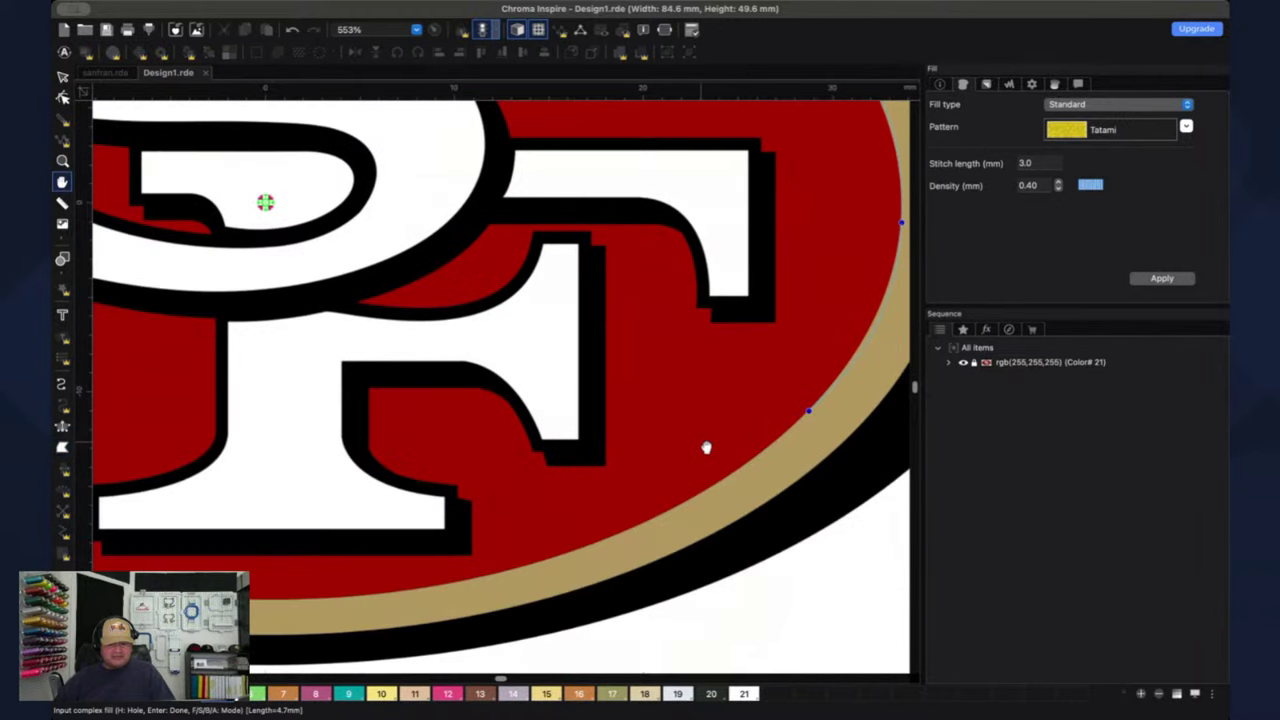
click(627, 530)
key(space)
drag(315, 578, 434, 531)
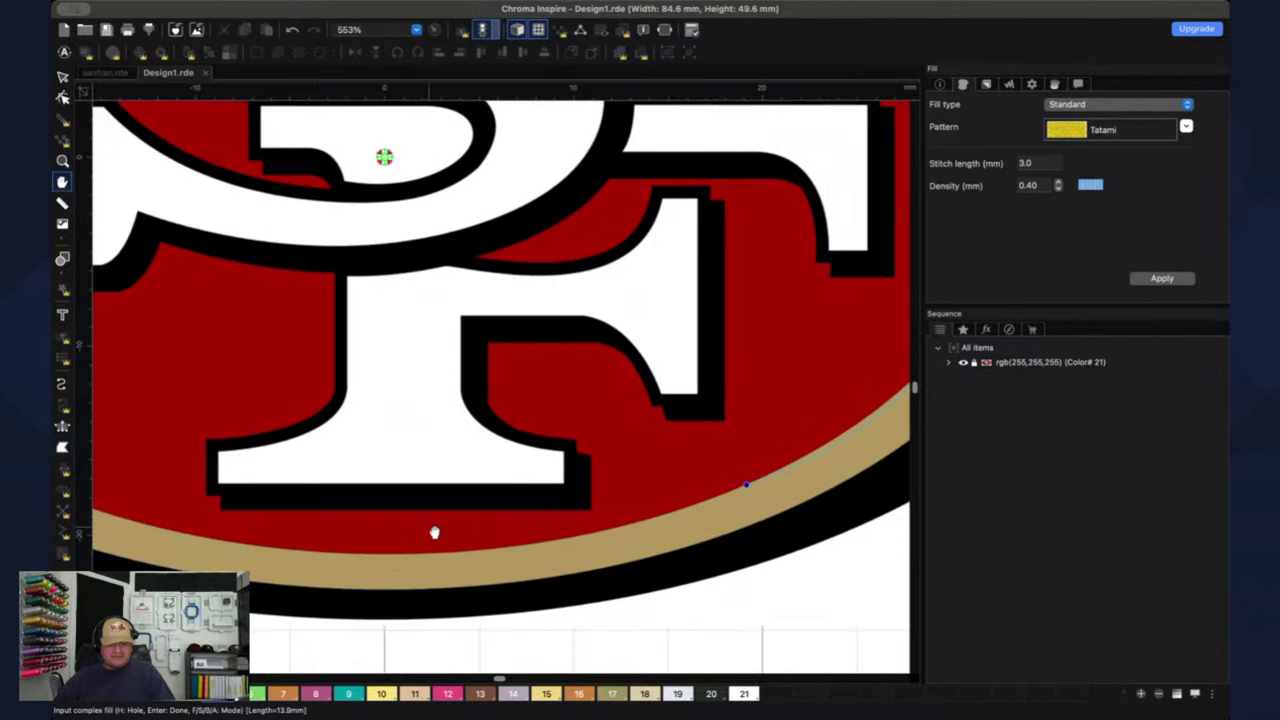
click(549, 541)
- Trace the oval's bottom and lower left edge with four more fill outline points
key(space)
drag(298, 541, 435, 542)
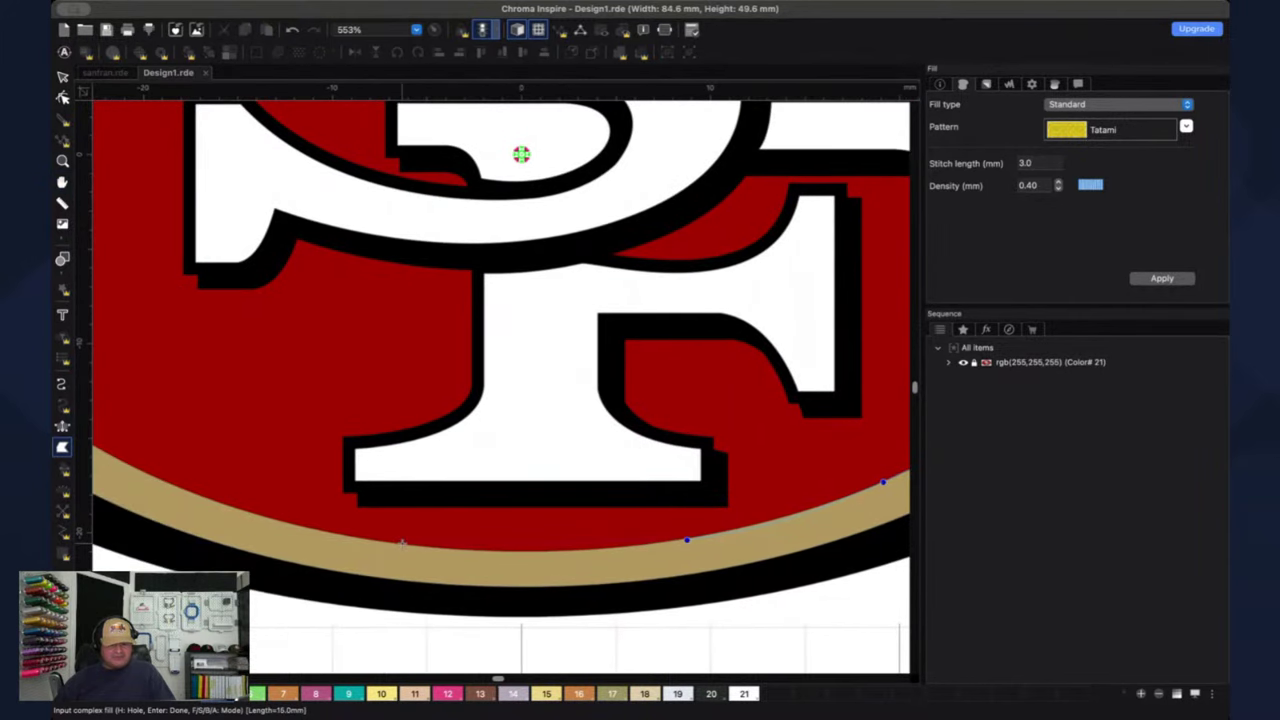
key(space)
drag(272, 460, 467, 488)
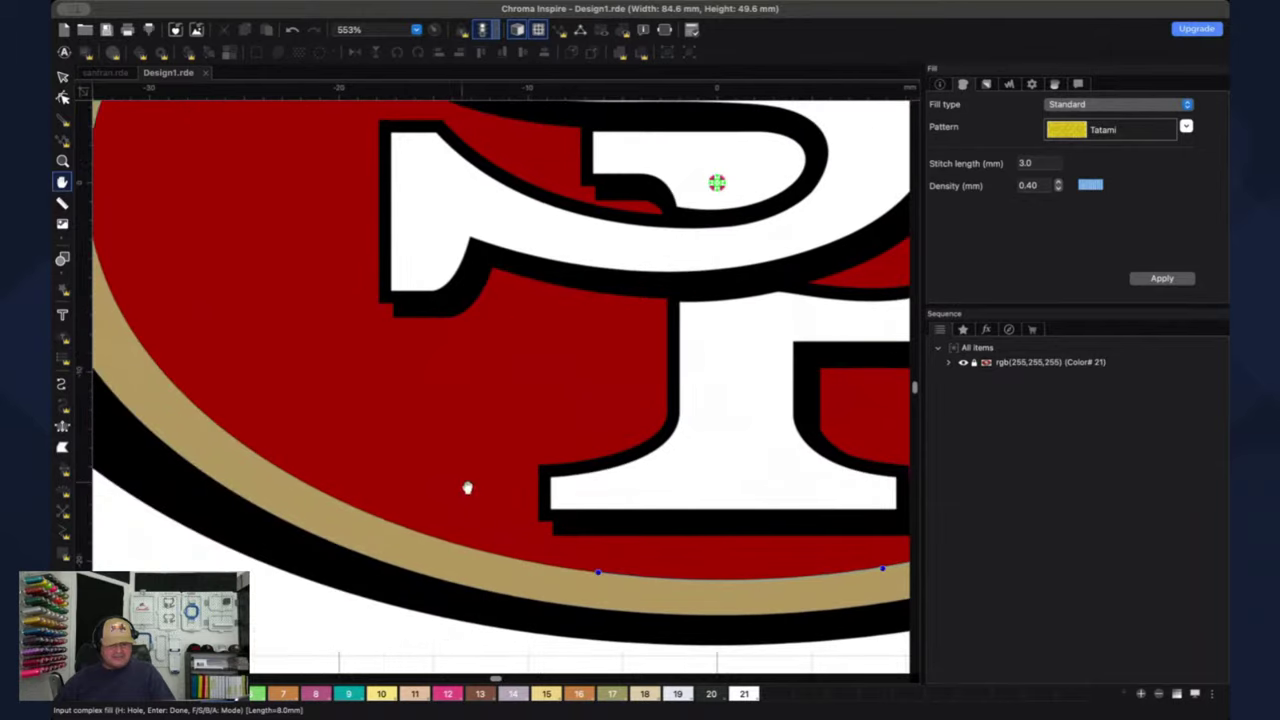
click(456, 544)
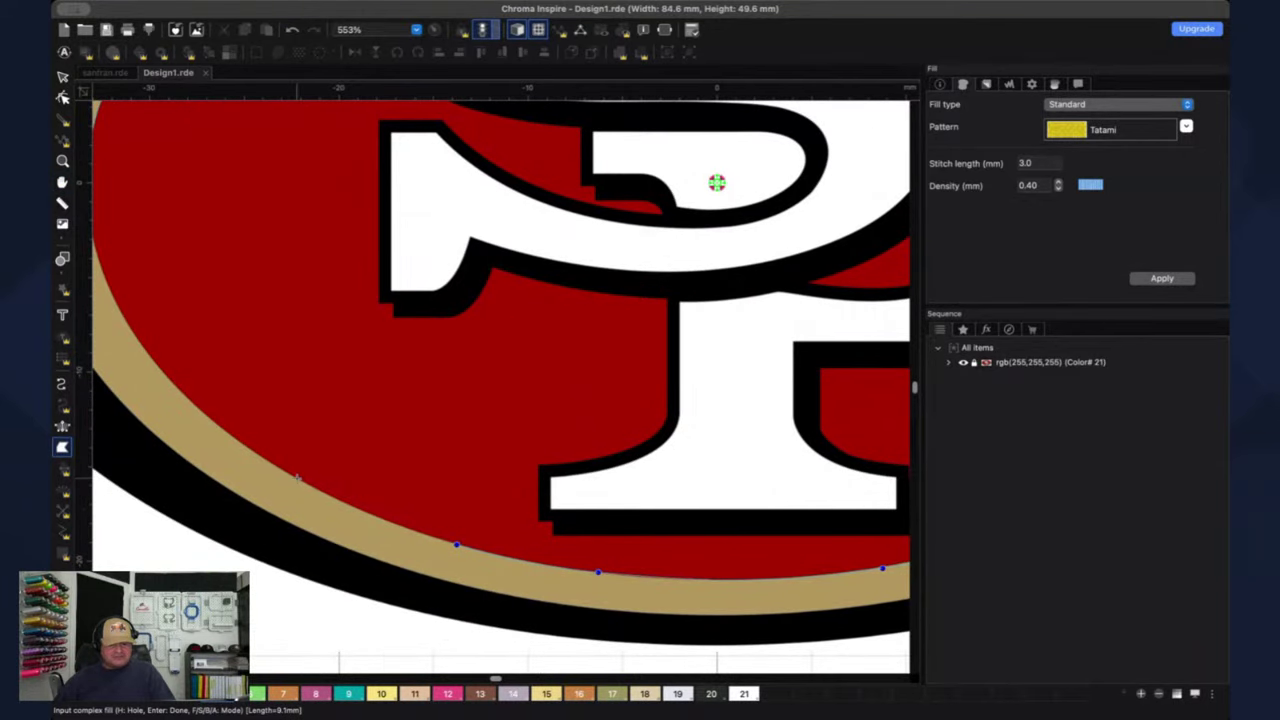
click(297, 478)
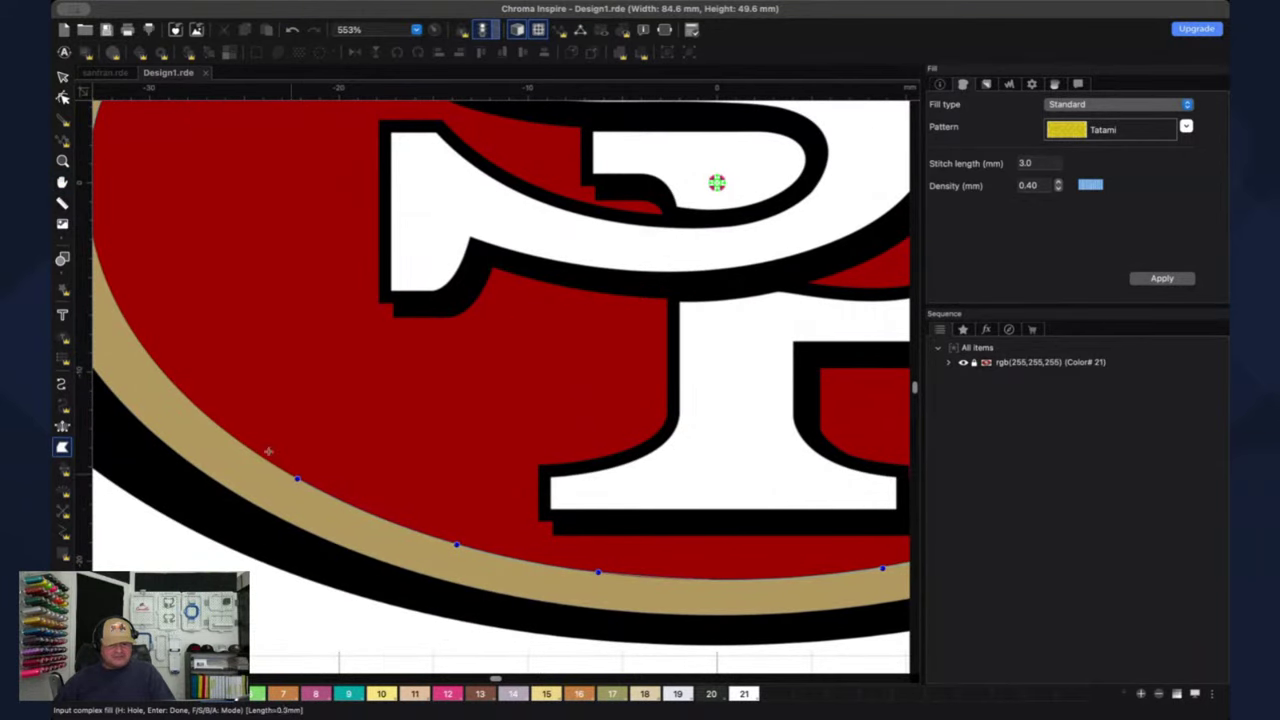
click(183, 395)
- Finish tracing up the oval's left edge, ending with a doubled point just below the outline's starting point
drag(206, 318, 457, 390)
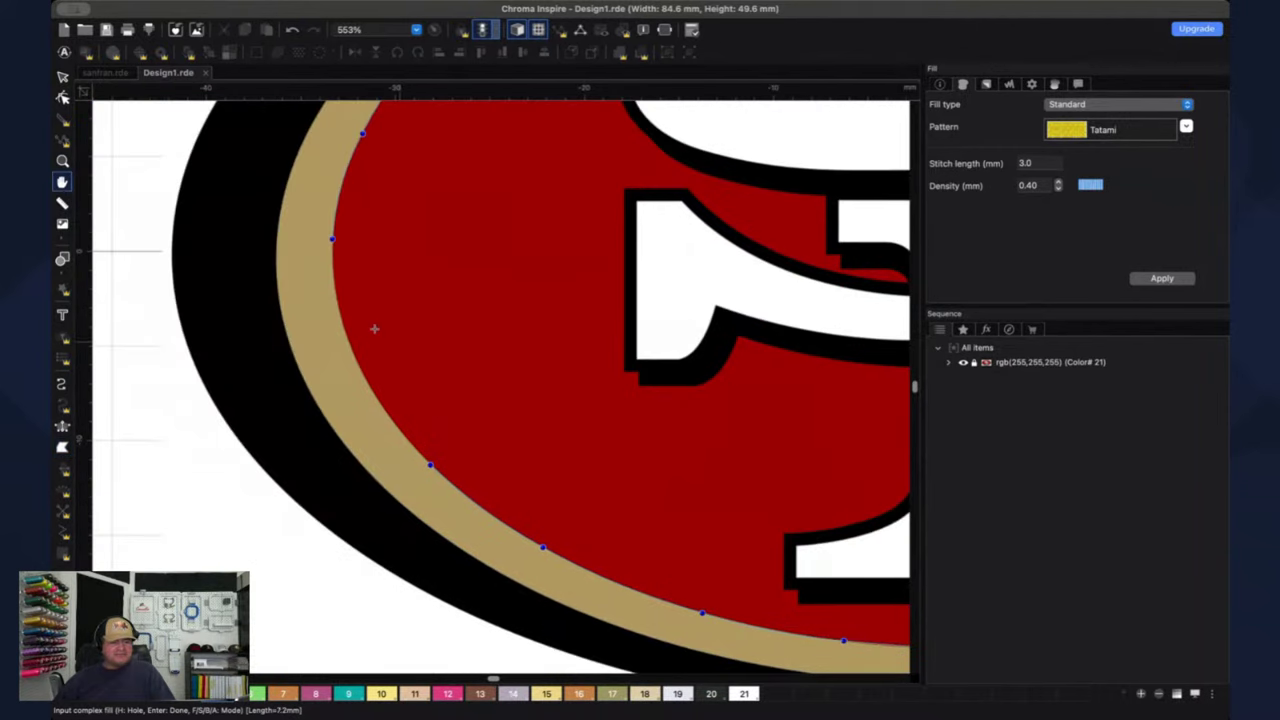
click(353, 354)
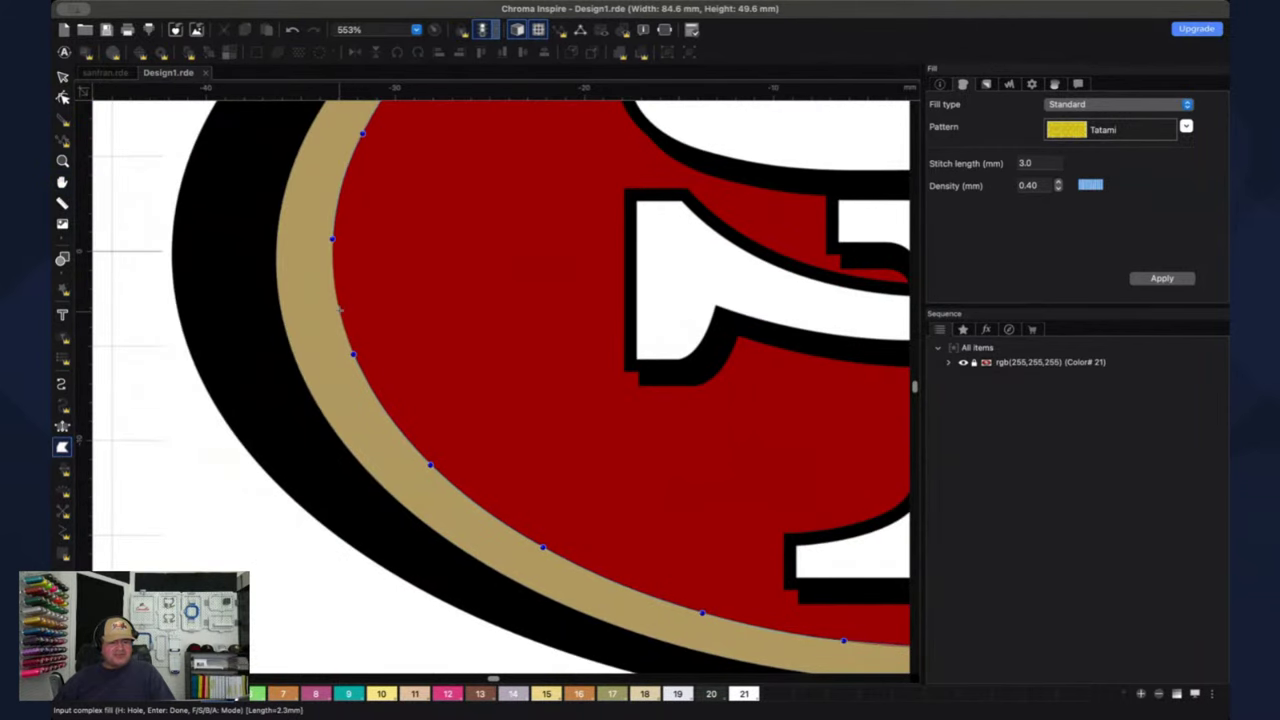
click(336, 292)
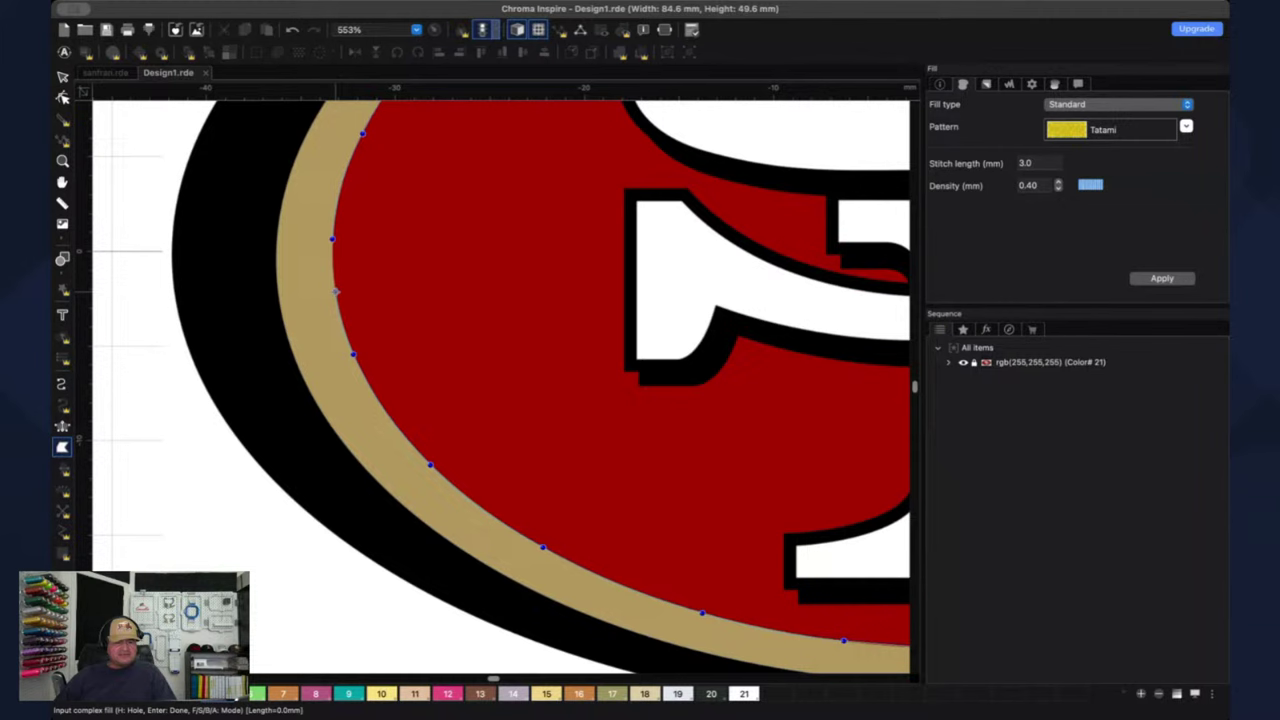
click(335, 291)
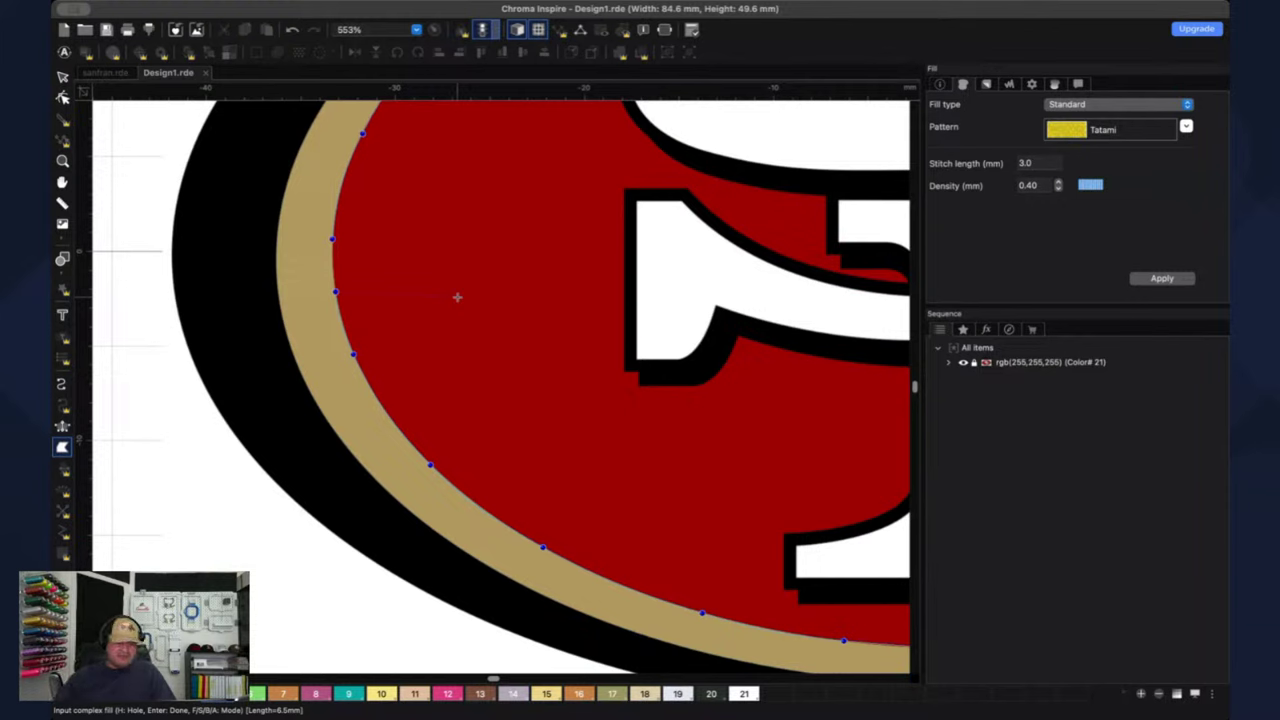
- Close the outline and accept the proposed angle line, entry point and exit point to generate the oval's Tatami fill
key(Return)
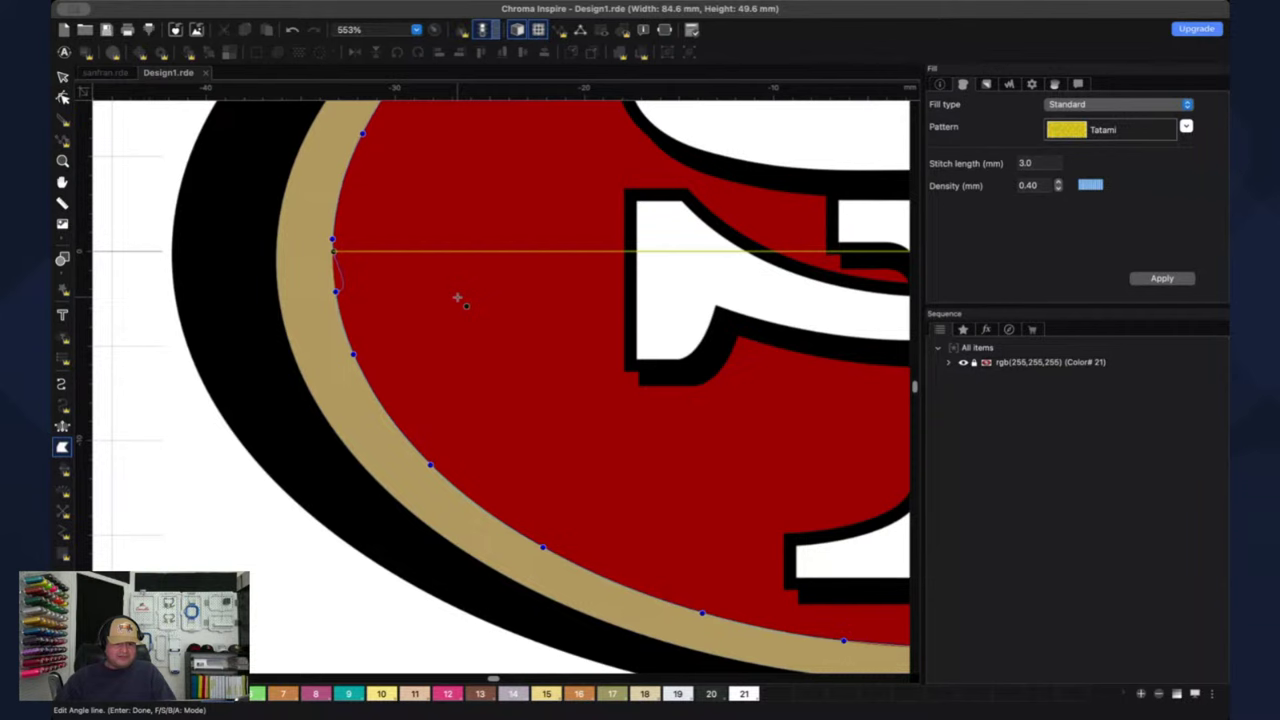
key(Return)
key(Return)
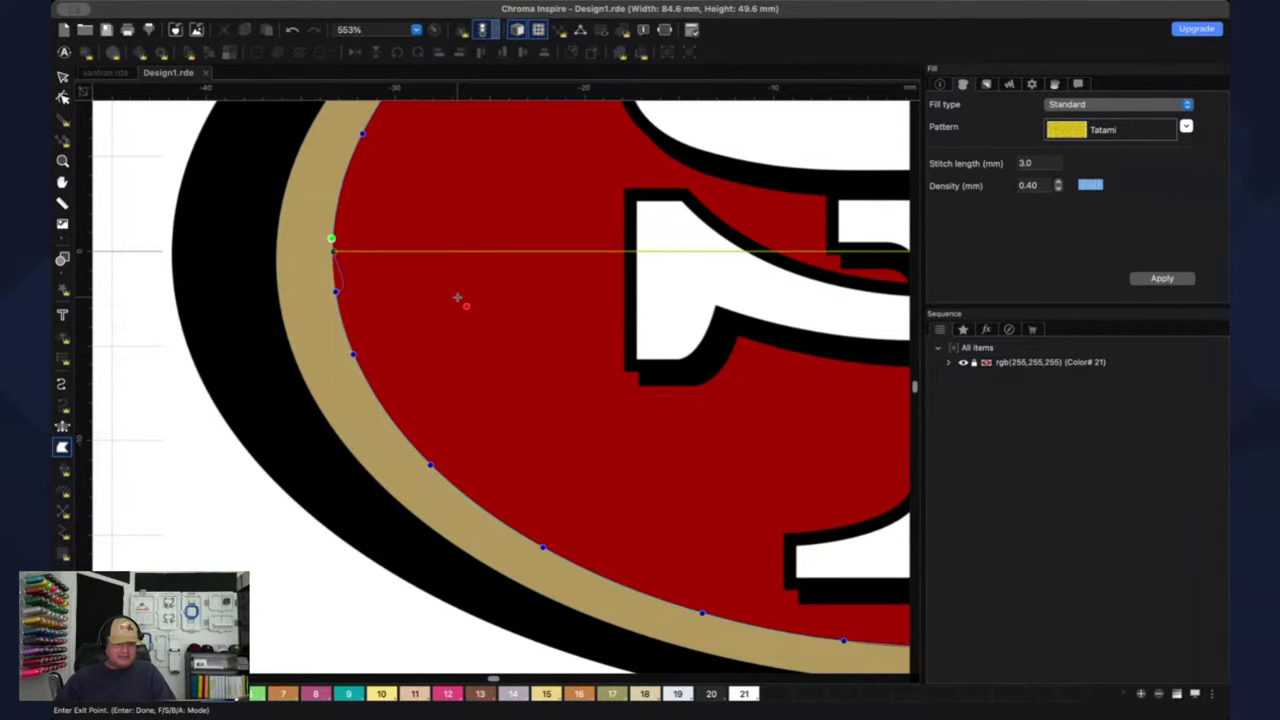
key(Return)
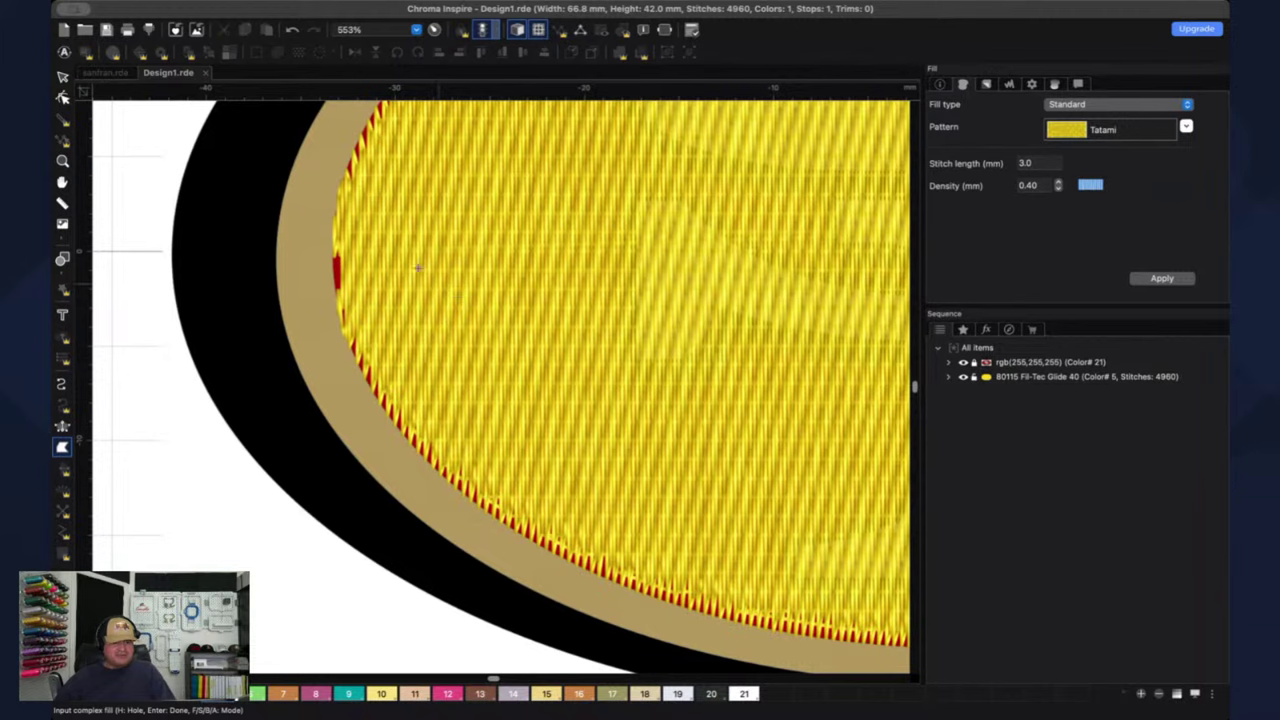
- Open the Tatami fill's outline for point editing and shift the starting point slightly upward along the oval's left edge
click(62, 97)
click(436, 240)
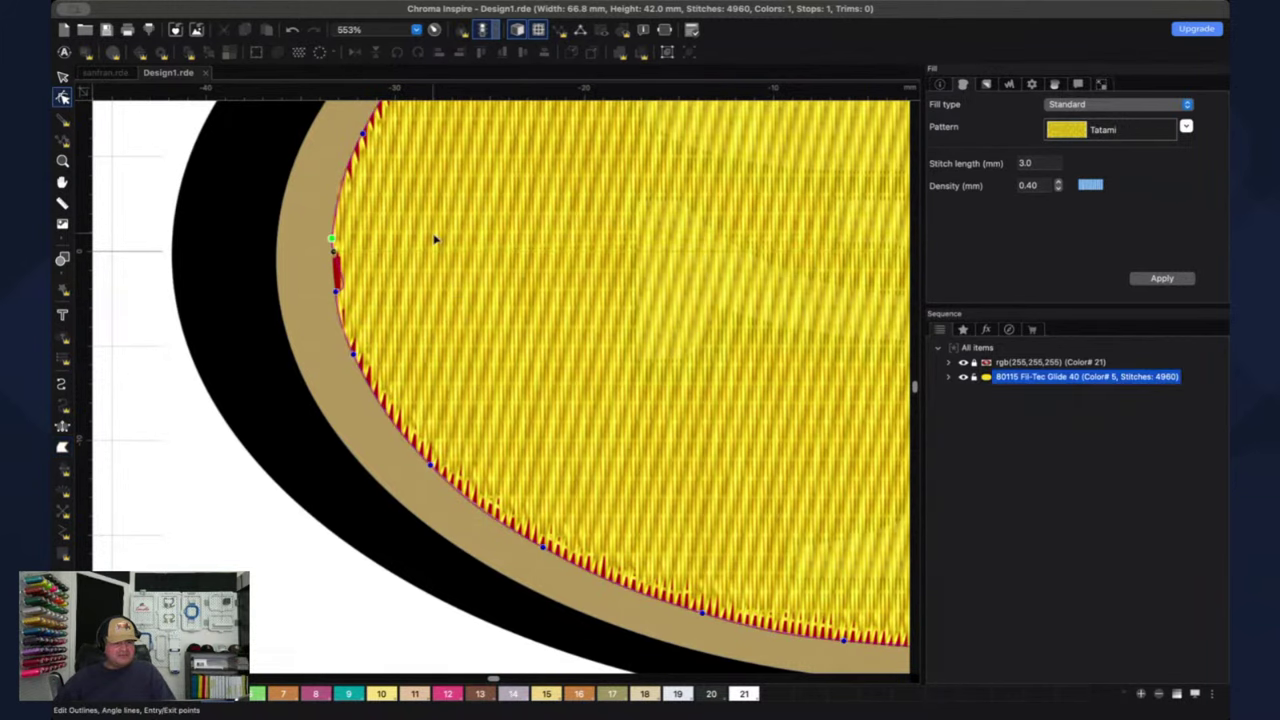
scroll(333, 265, up, 4)
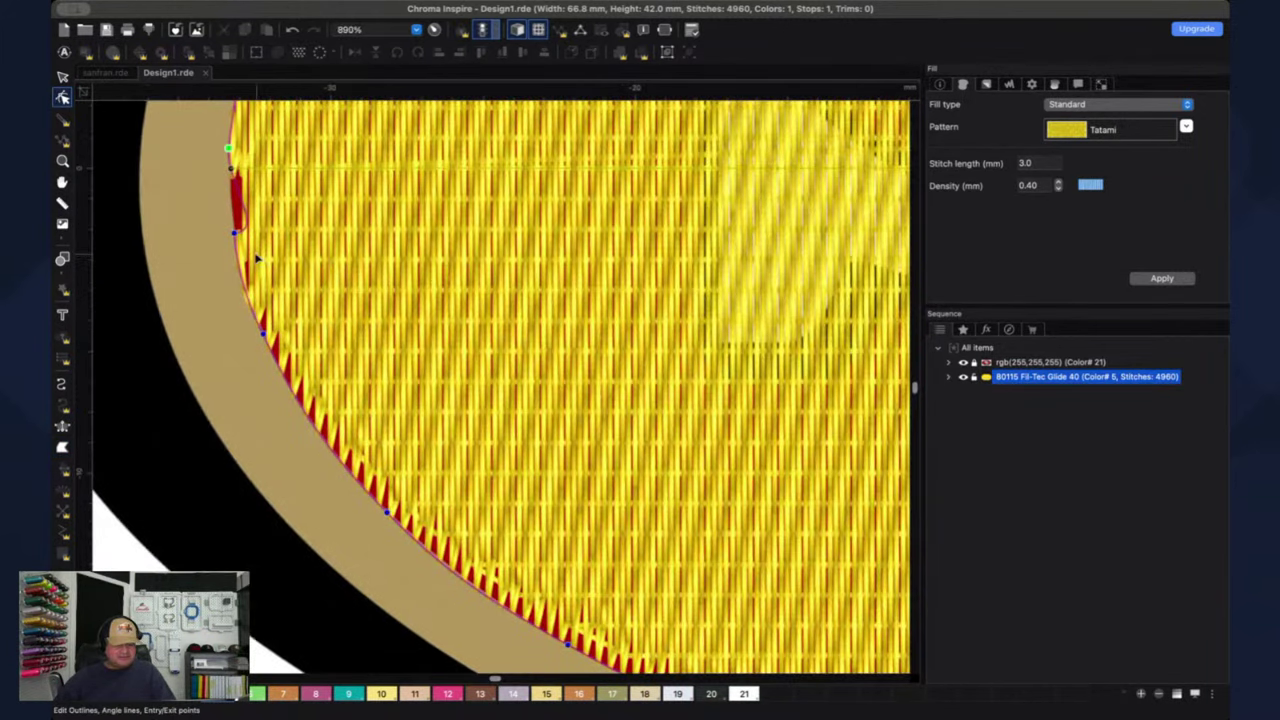
key(space)
drag(260, 255, 420, 300)
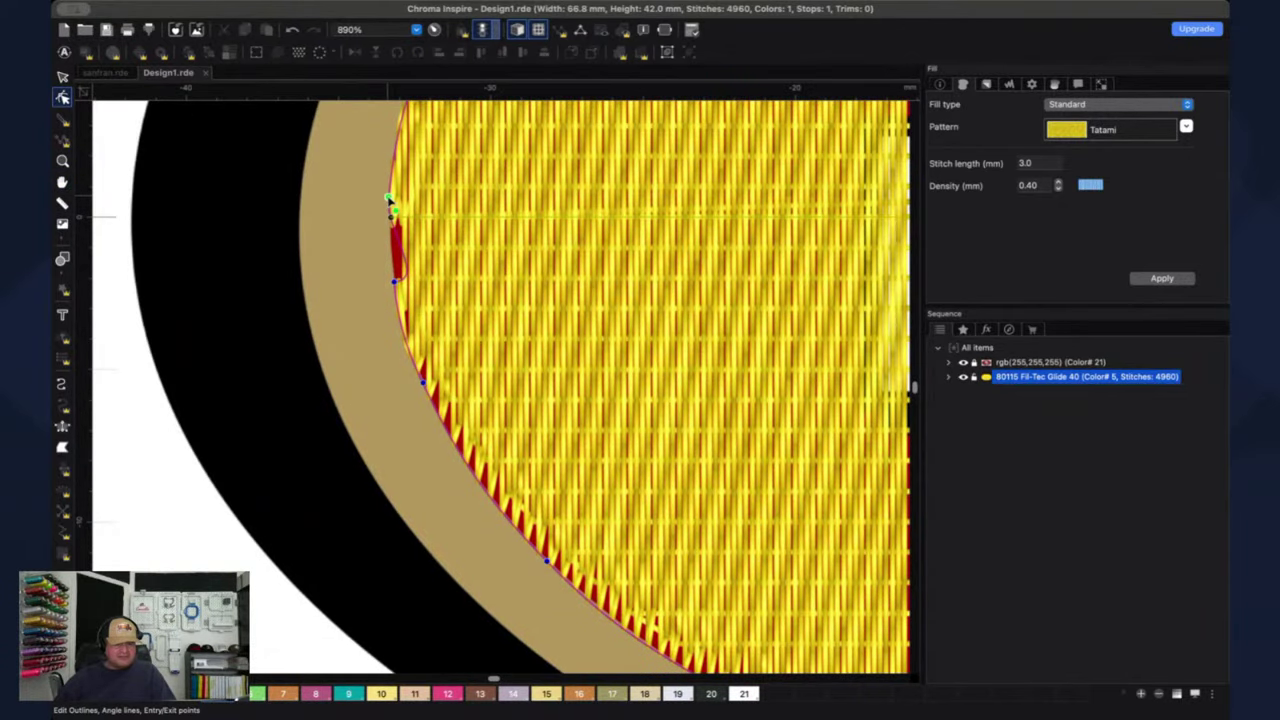
mouse_move(389, 197)
mouse_down()
mouse_move(390, 179)
mouse_move(389, 195)
mouse_up()
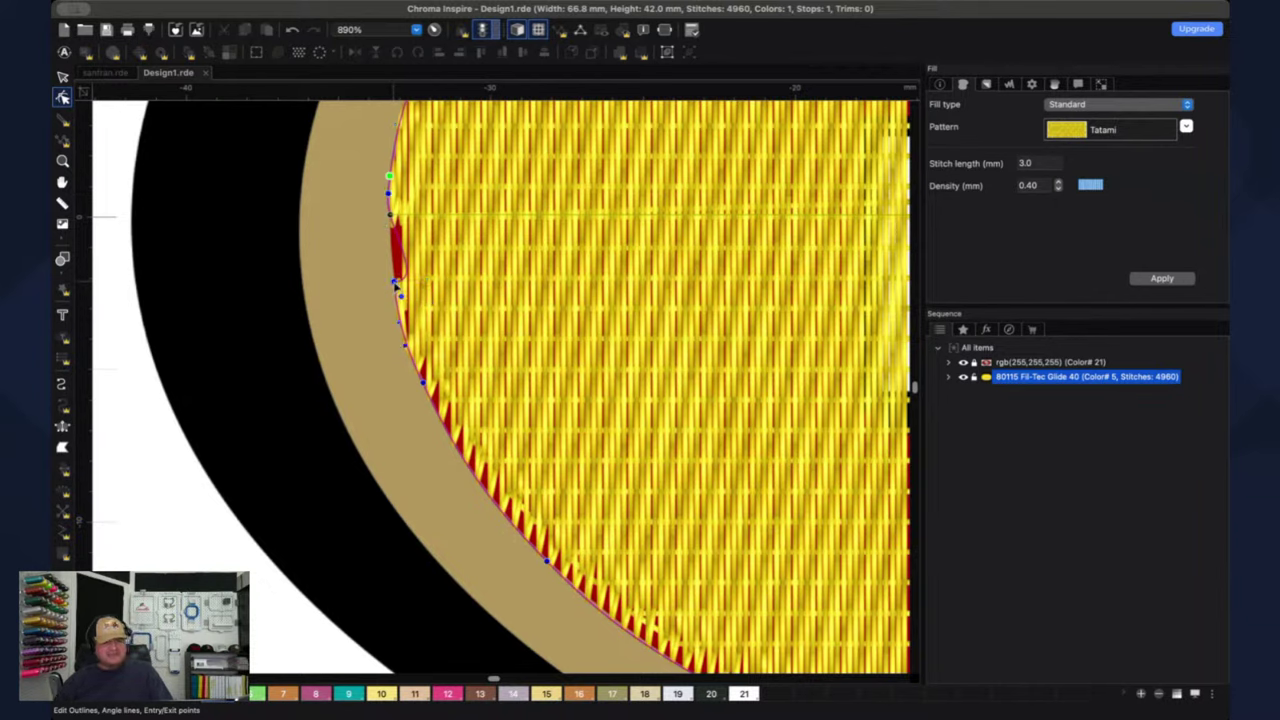
- Delete the surplus outline point just below the starting point on the oval's left edge, finish adjusting there and deselect the fill
click(395, 285)
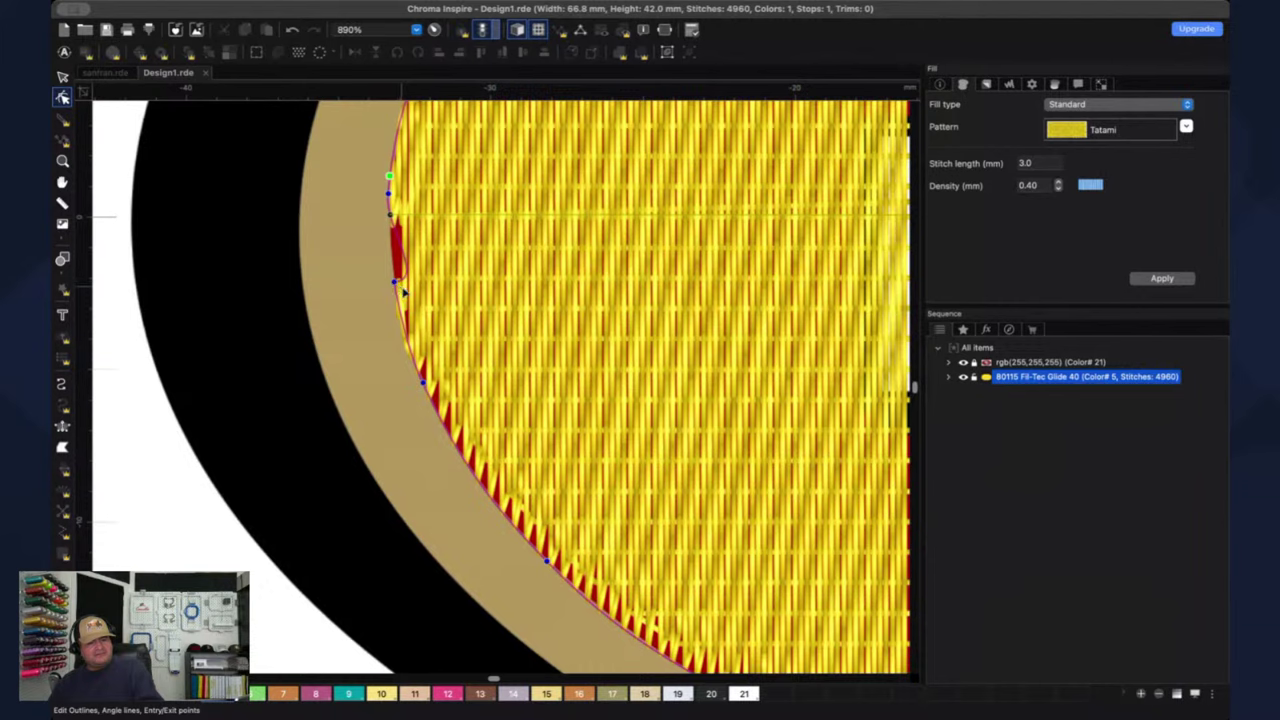
key(Delete)
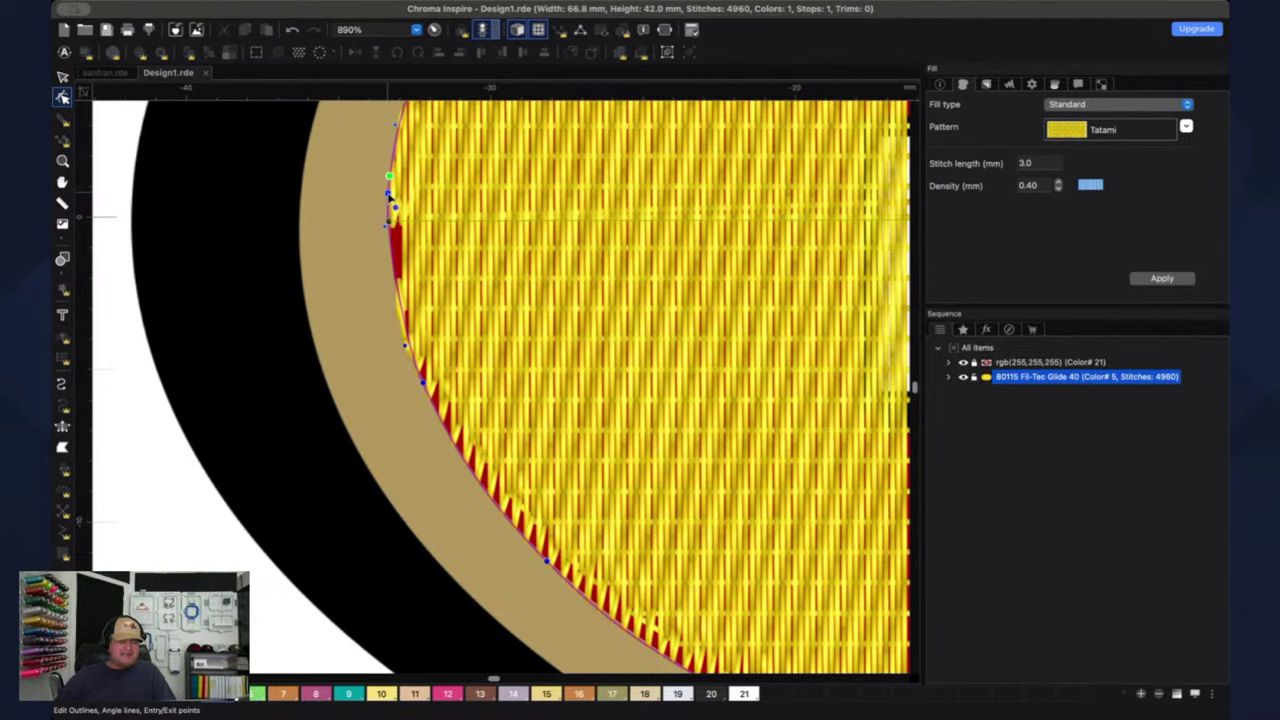
drag(389, 195, 425, 297)
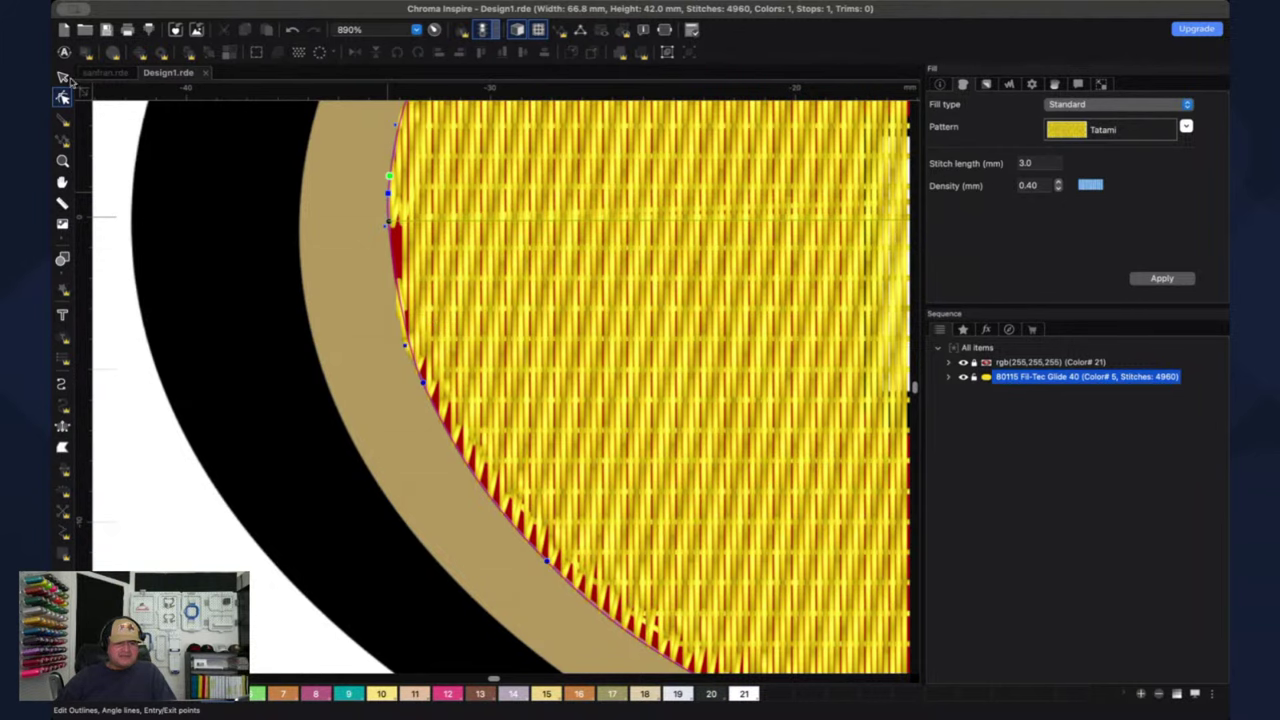
key(Escape)
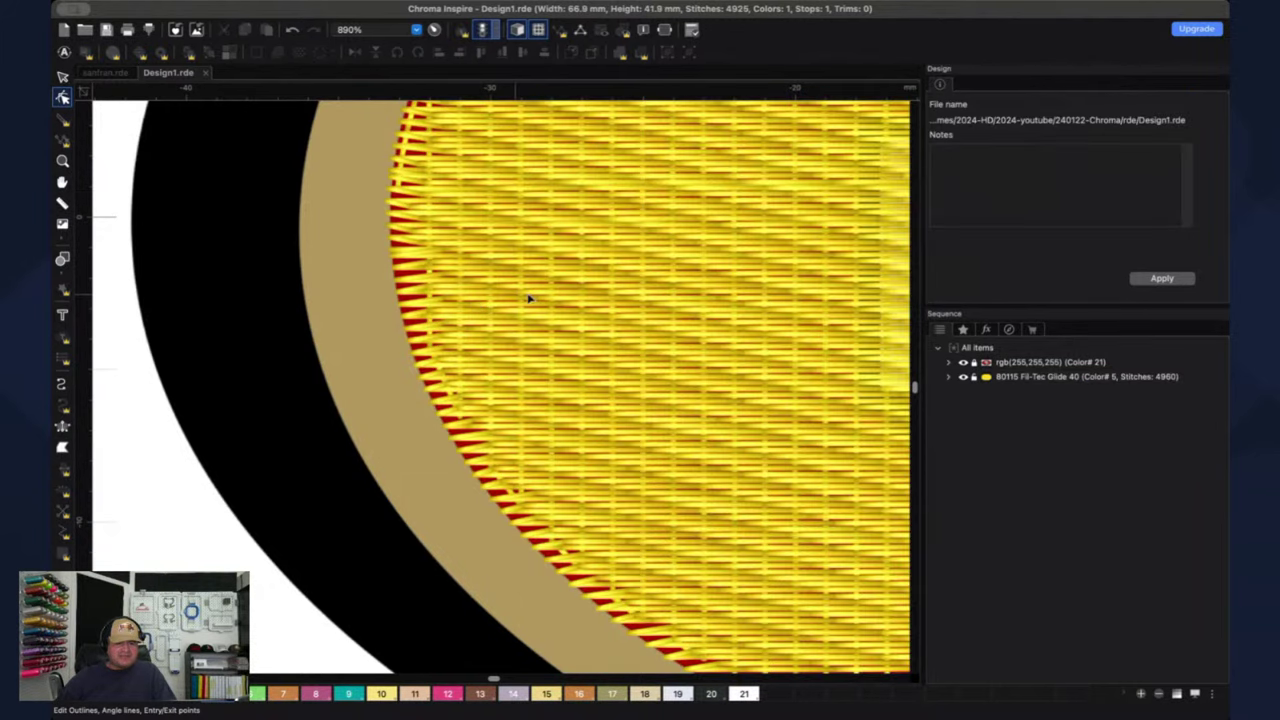
- Turn off the 3D stitch preview to display the fill as plain thread lines over the oval's upper left area
scroll(640, 308, down, 3)
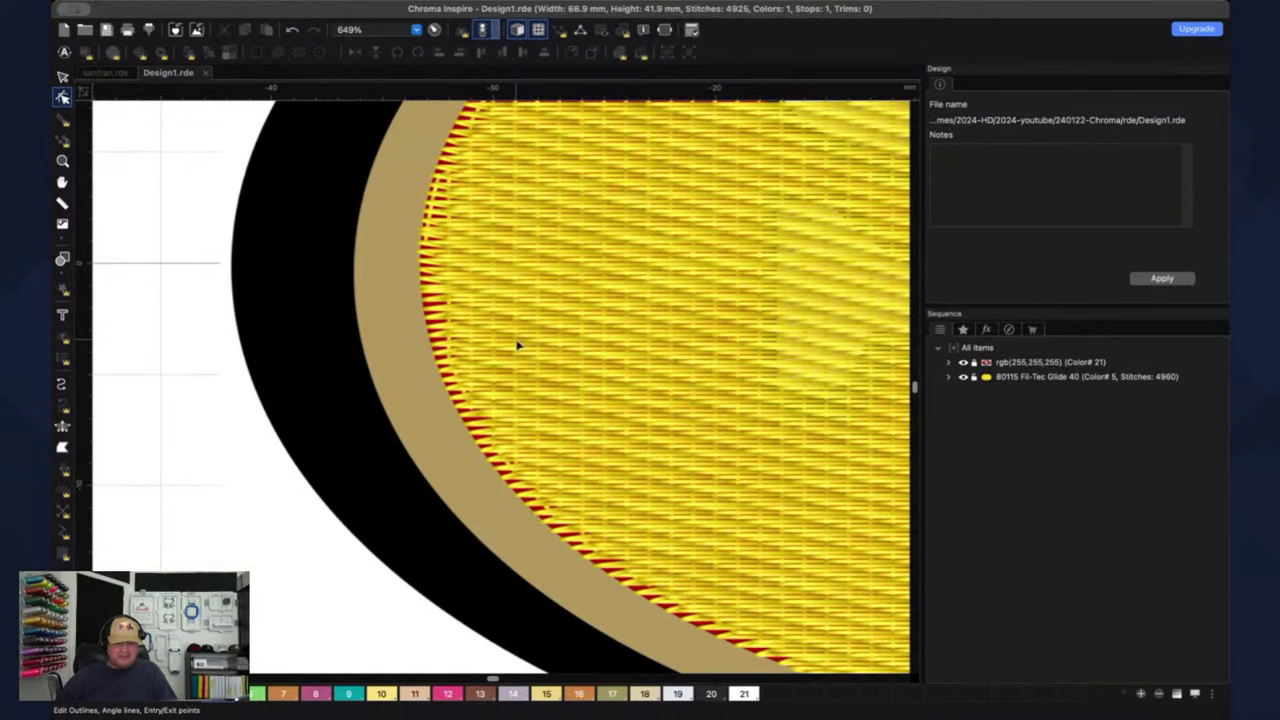
key(space)
drag(703, 306, 447, 334)
scroll(447, 334, up, 5)
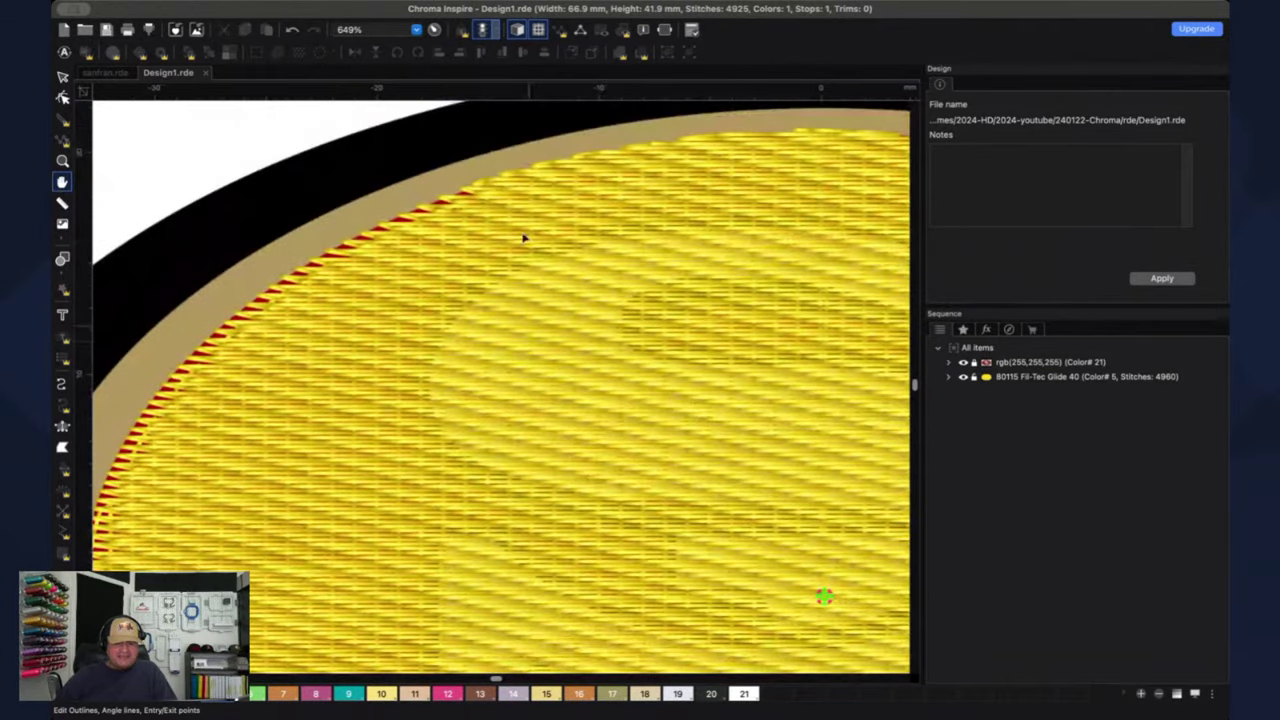
click(518, 30)
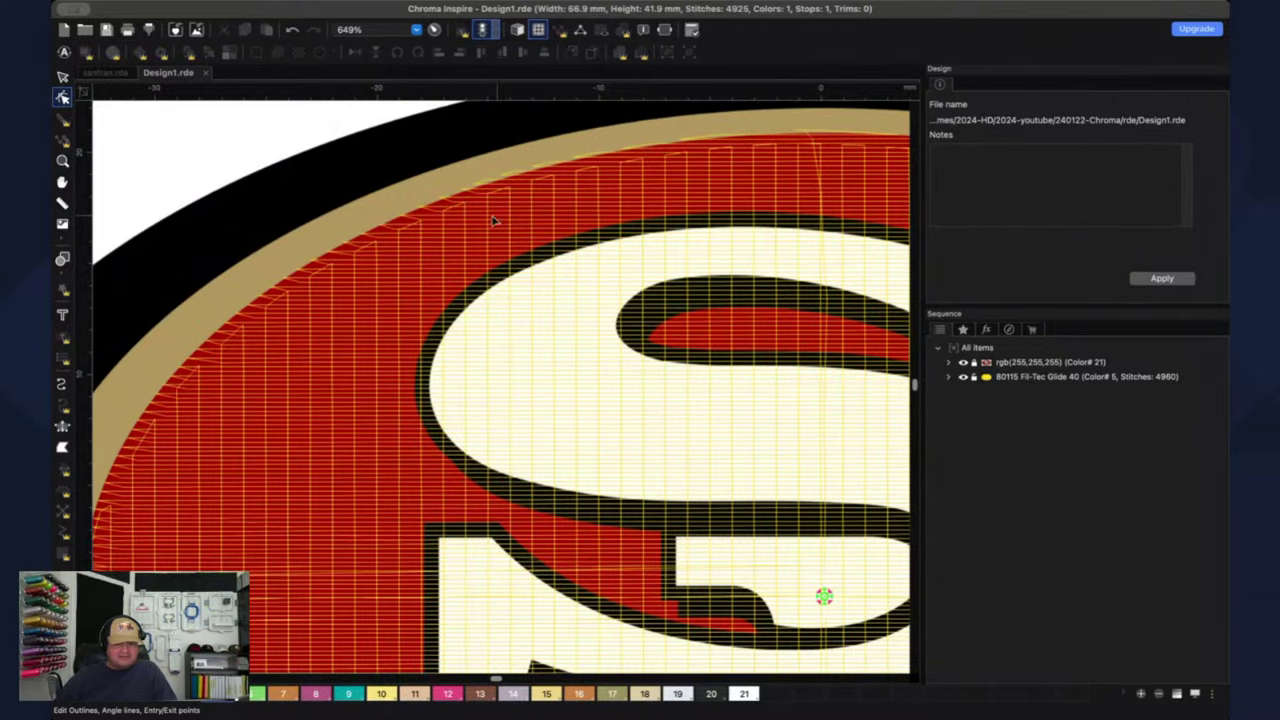
scroll(472, 213, up, 3)
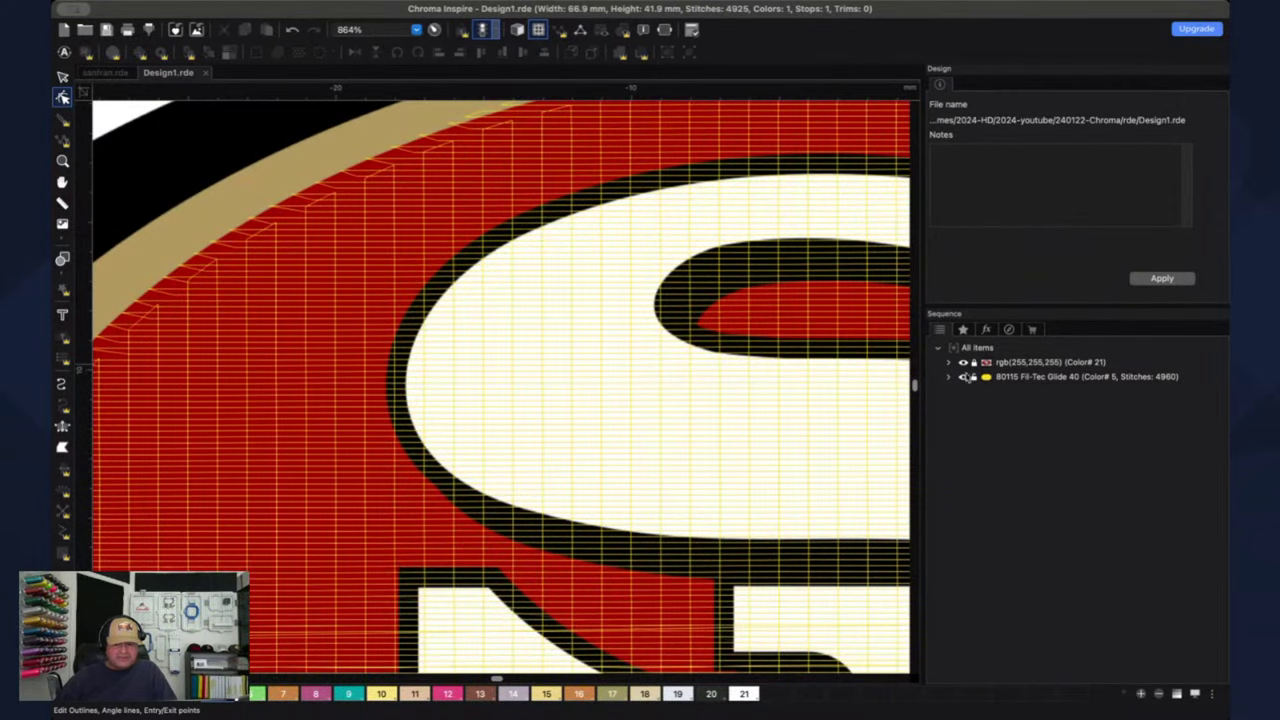
- Hide the logo artwork and recolor the oval fill with thread color 20, black
click(964, 366)
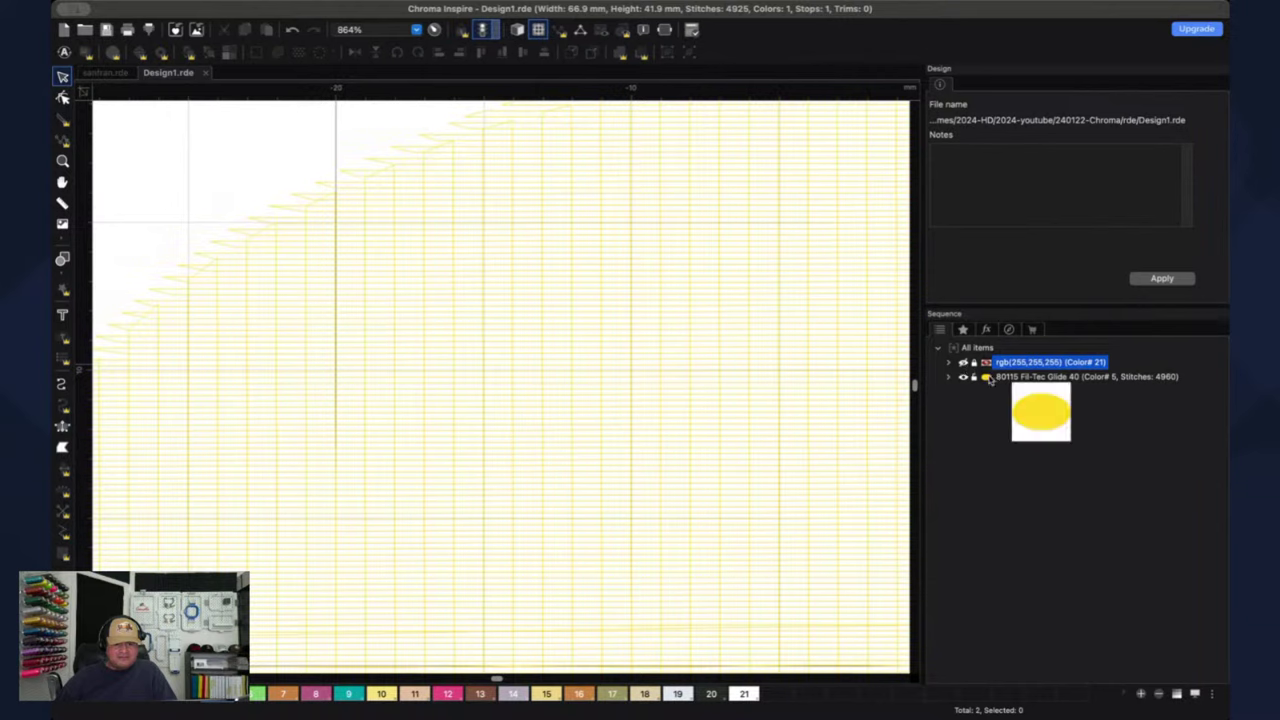
click(988, 377)
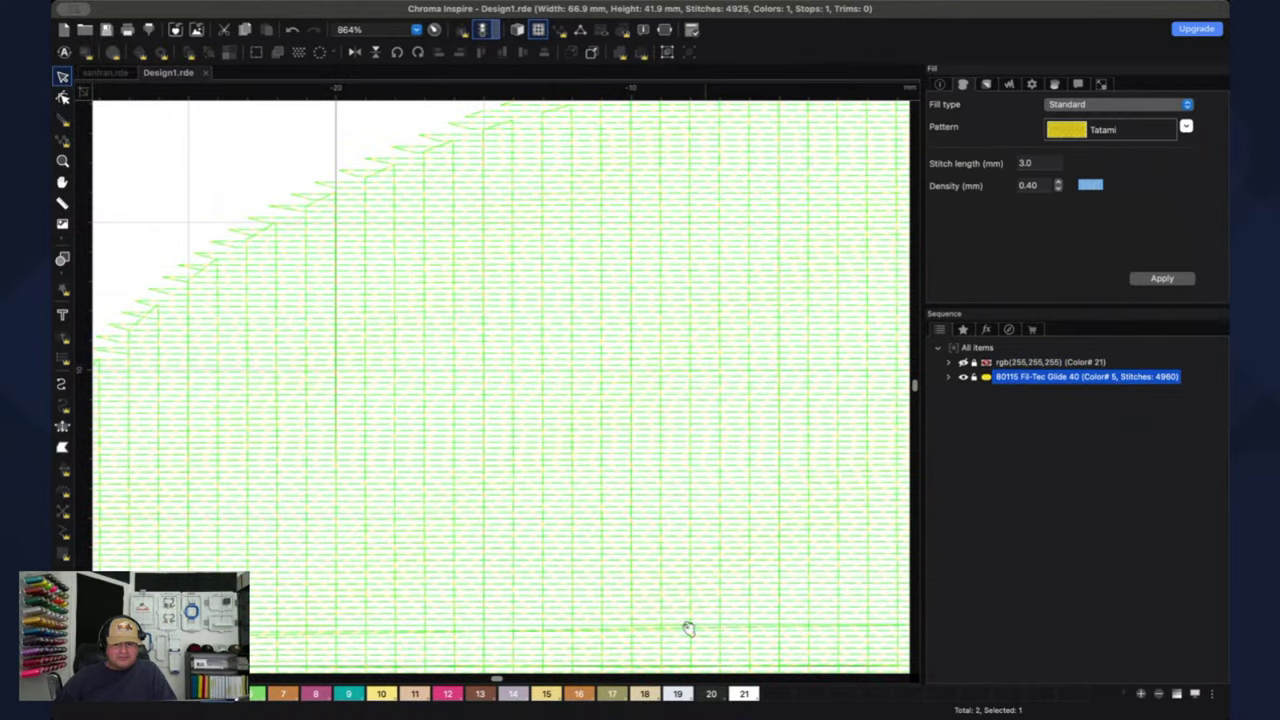
click(711, 697)
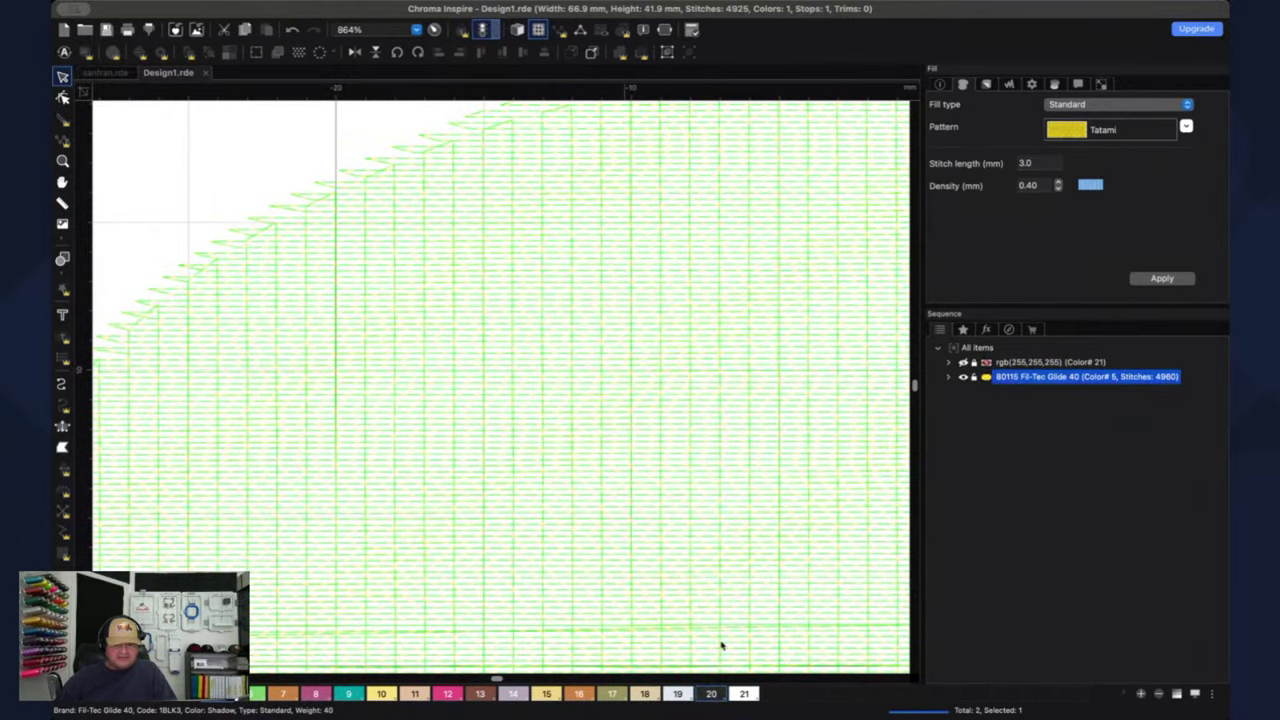
click(265, 167)
scroll(405, 258, down, 1)
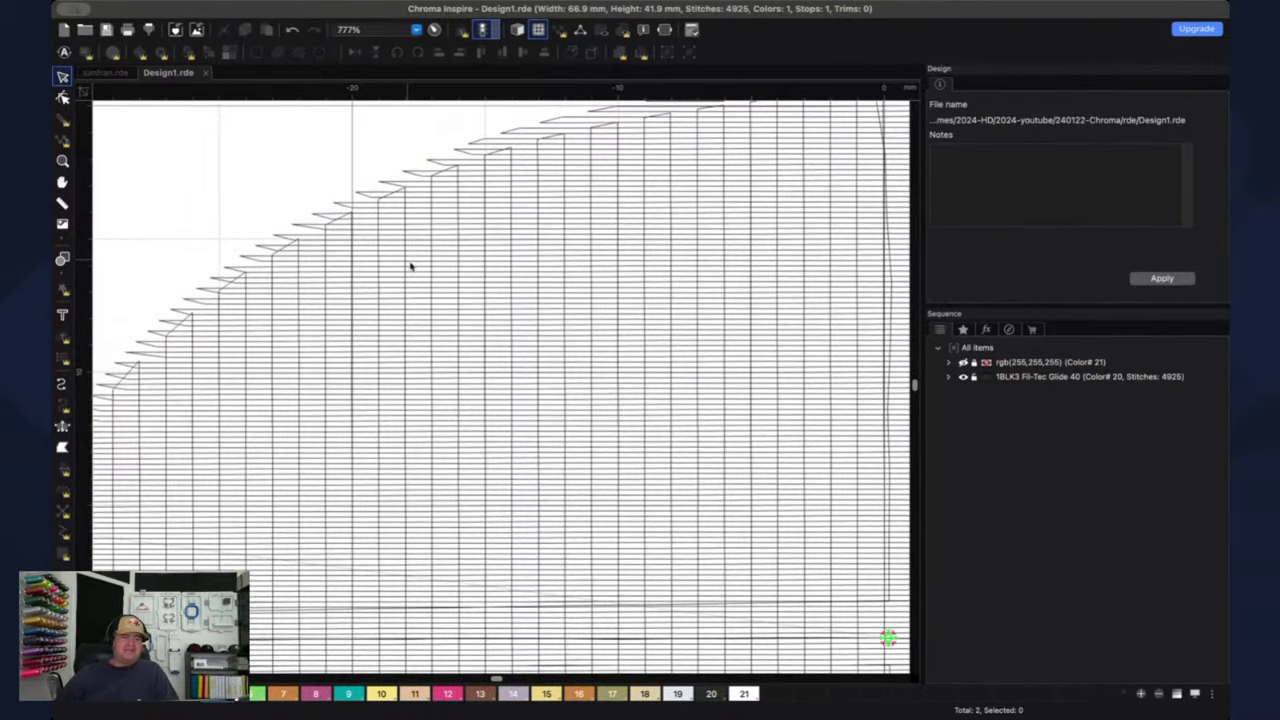
scroll(506, 334, down, 5)
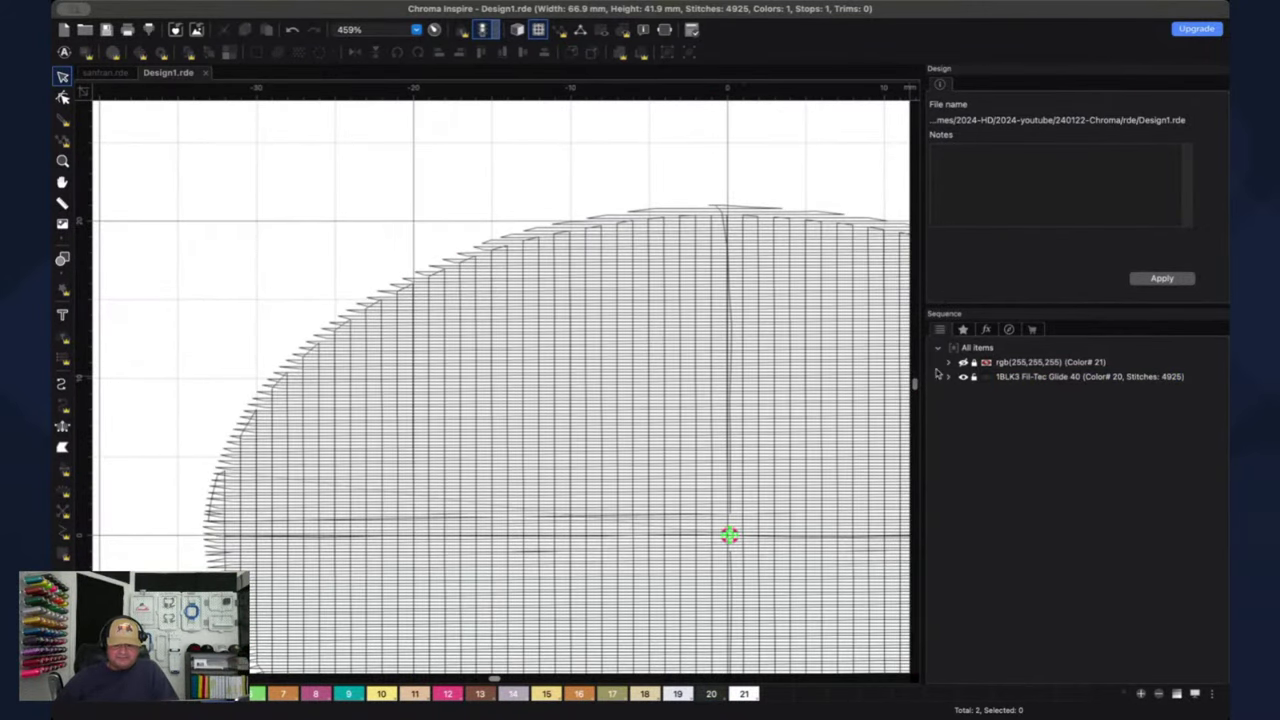
- Show the logo artwork again behind the black fill stitches
click(963, 366)
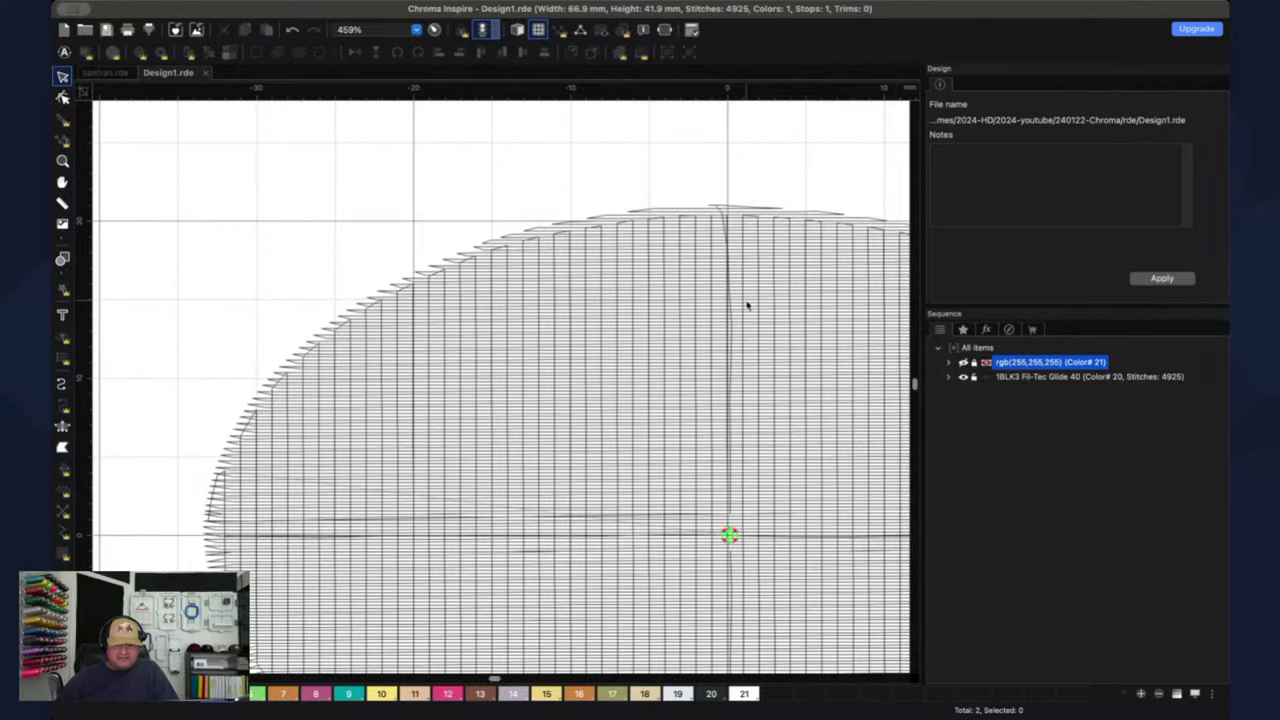
click(963, 363)
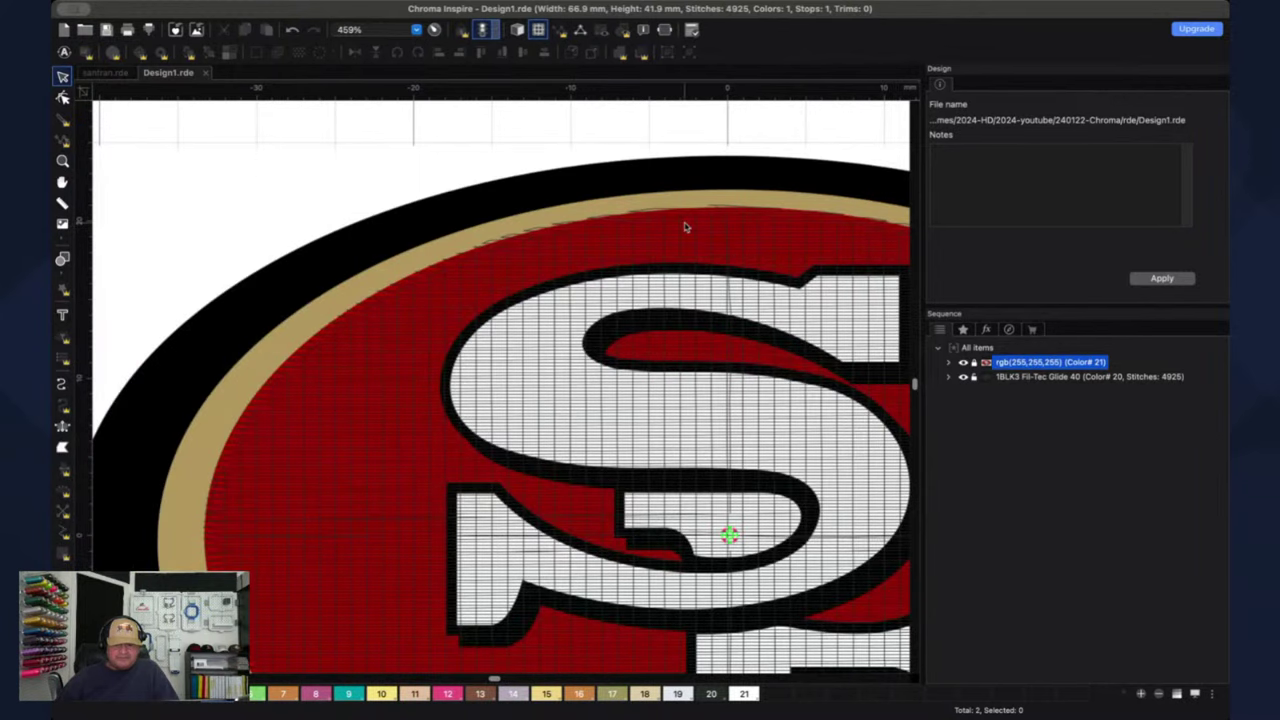
scroll(686, 223, up, 1)
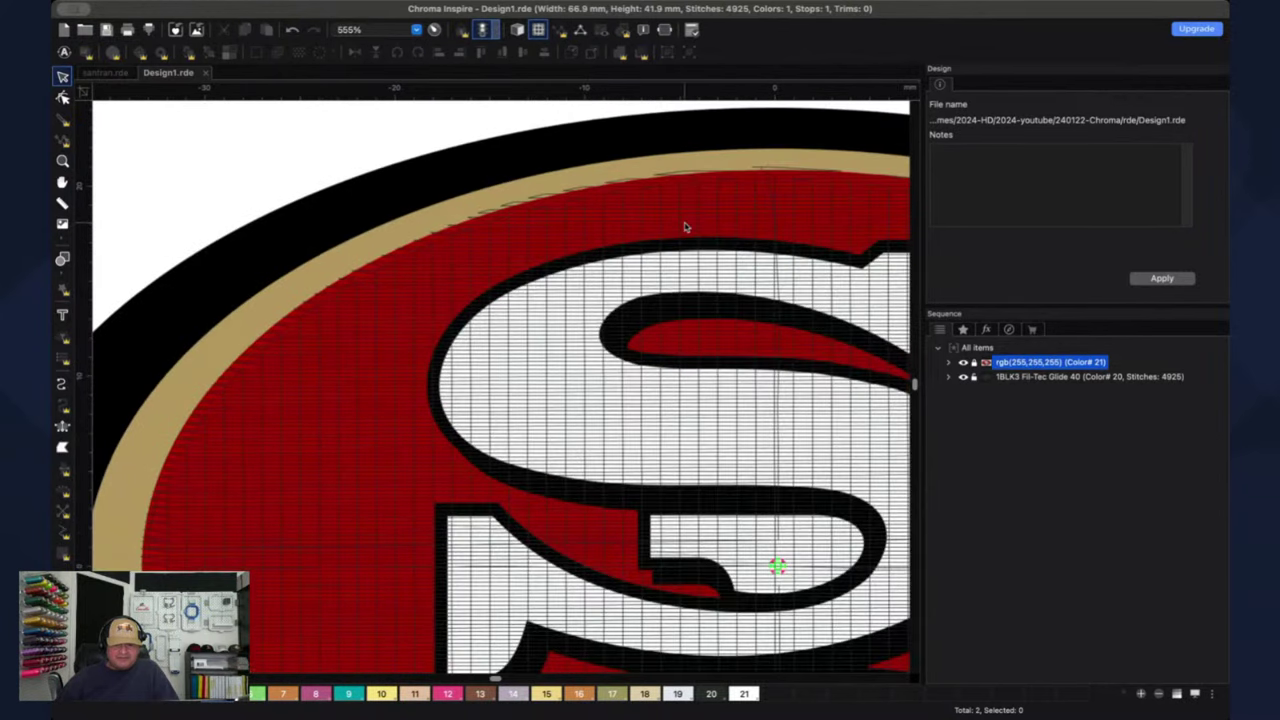
- Examine how the fill's stitches and underlay meet the gold band along the oval's top and upper left edge
click(461, 247)
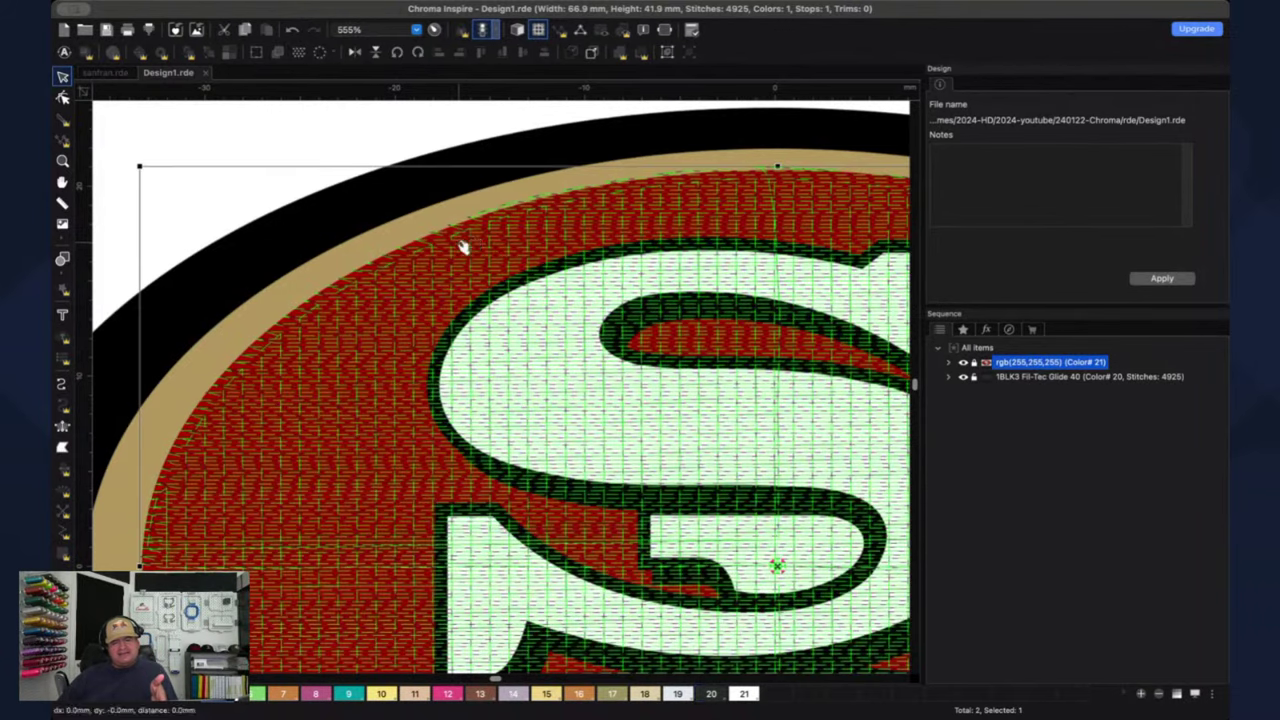
click(657, 131)
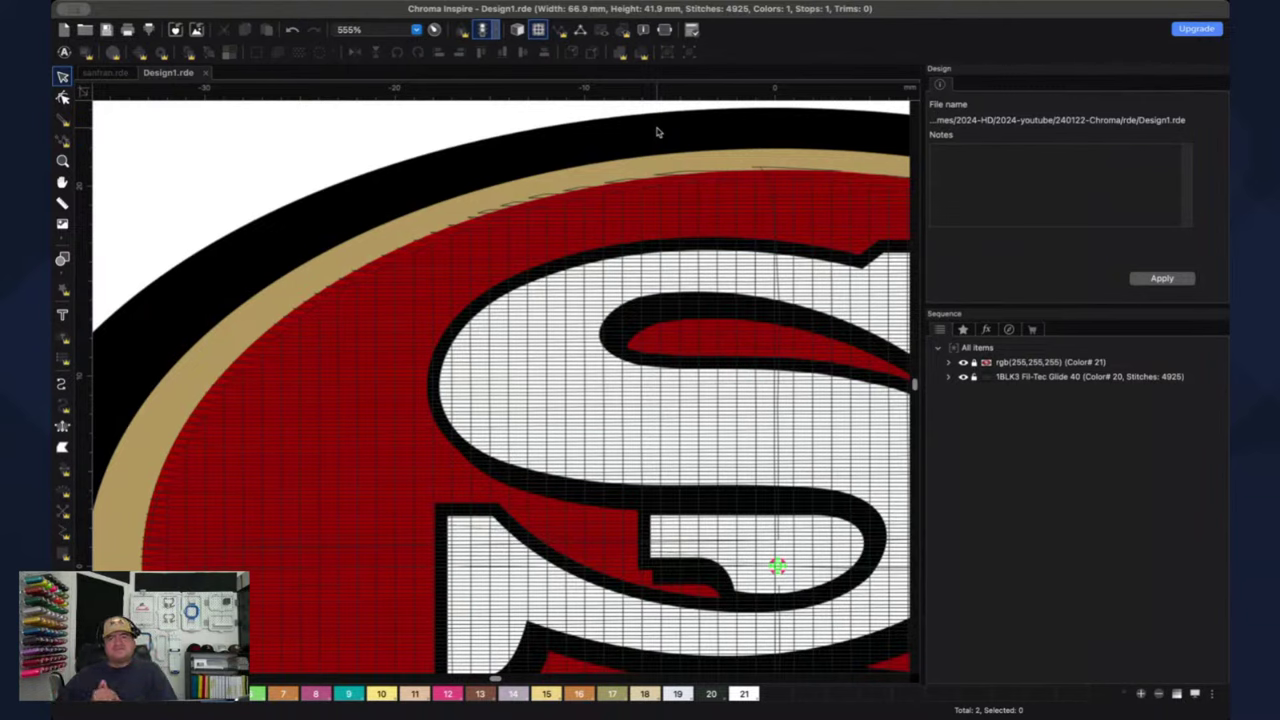
click(605, 210)
click(634, 129)
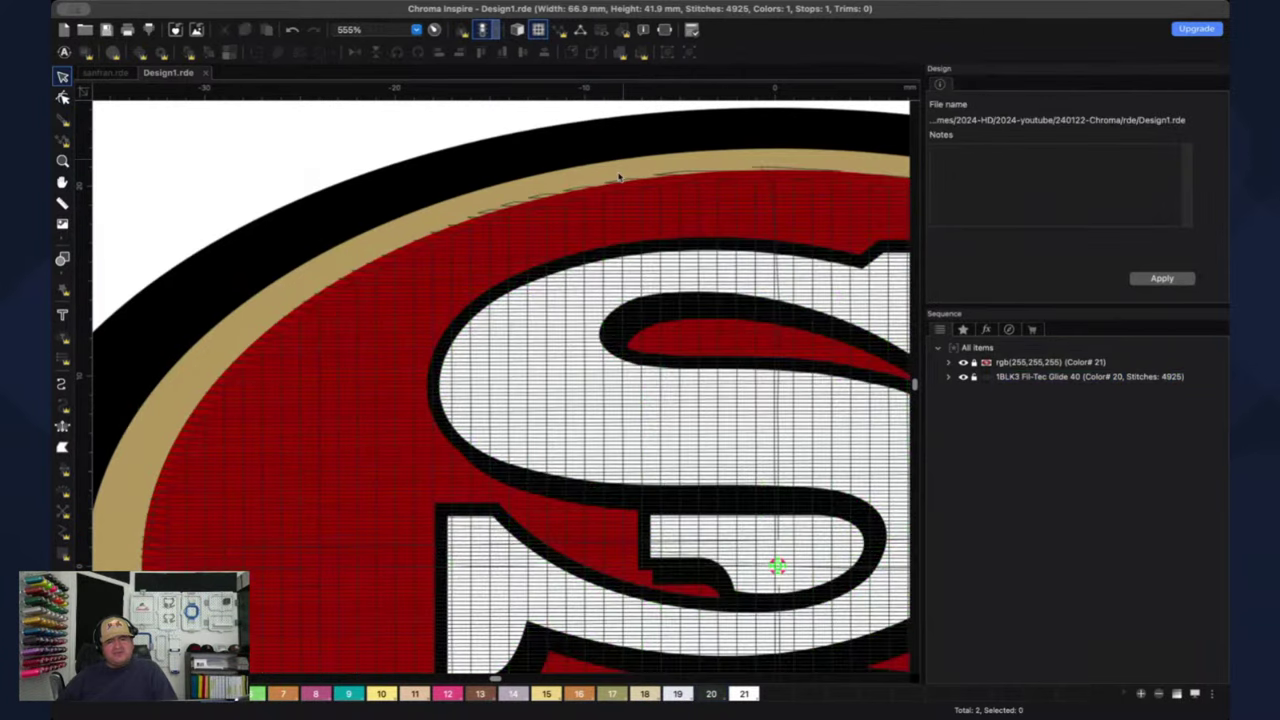
click(610, 205)
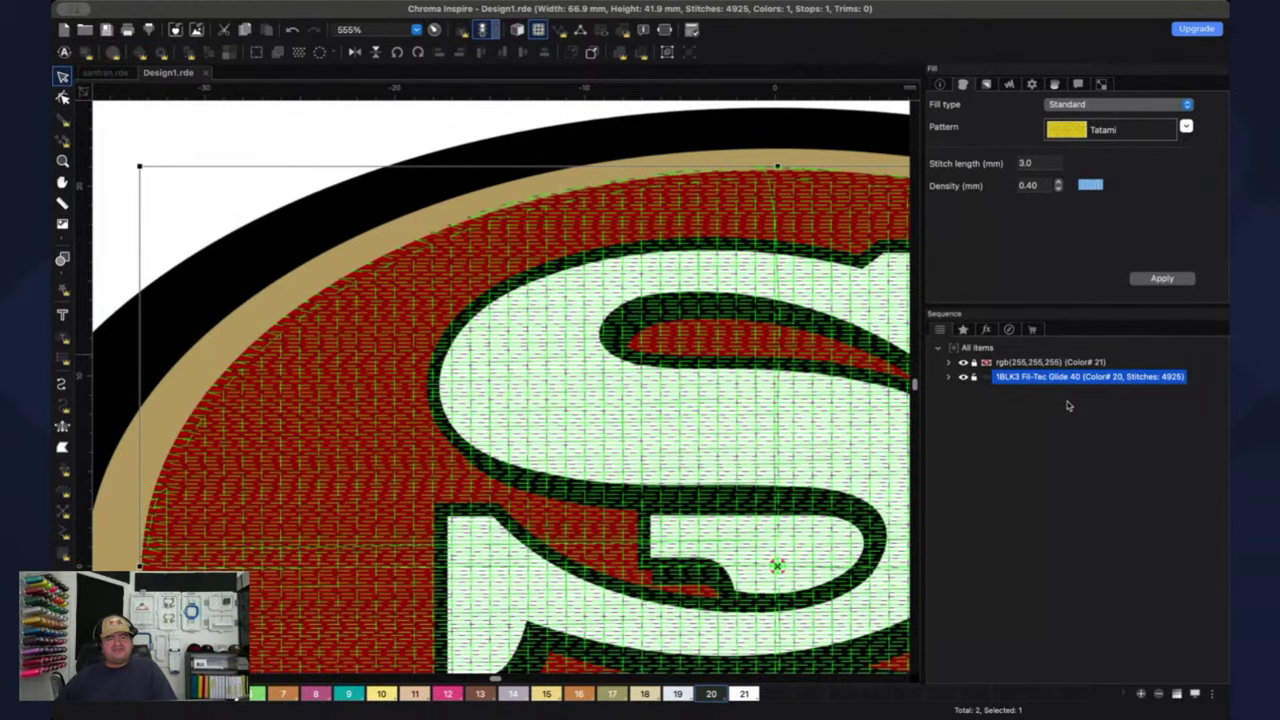
click(663, 143)
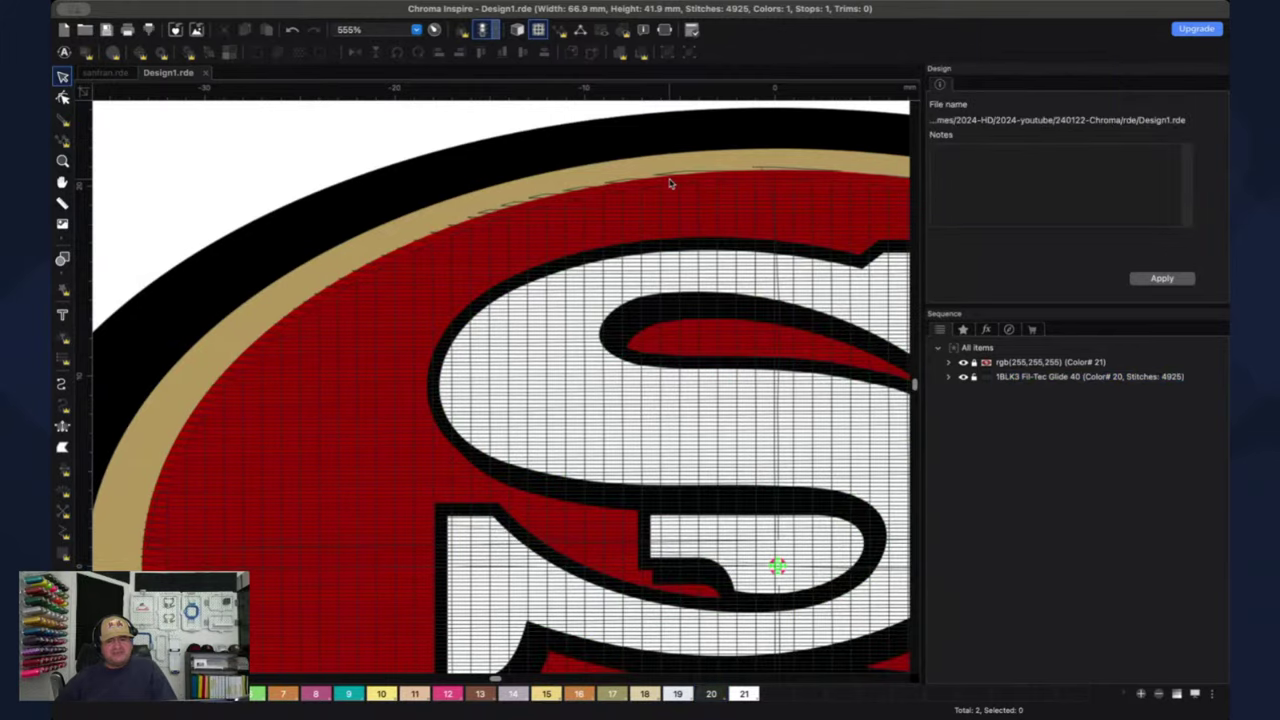
scroll(670, 183, up, 2)
scroll(520, 195, up, 2)
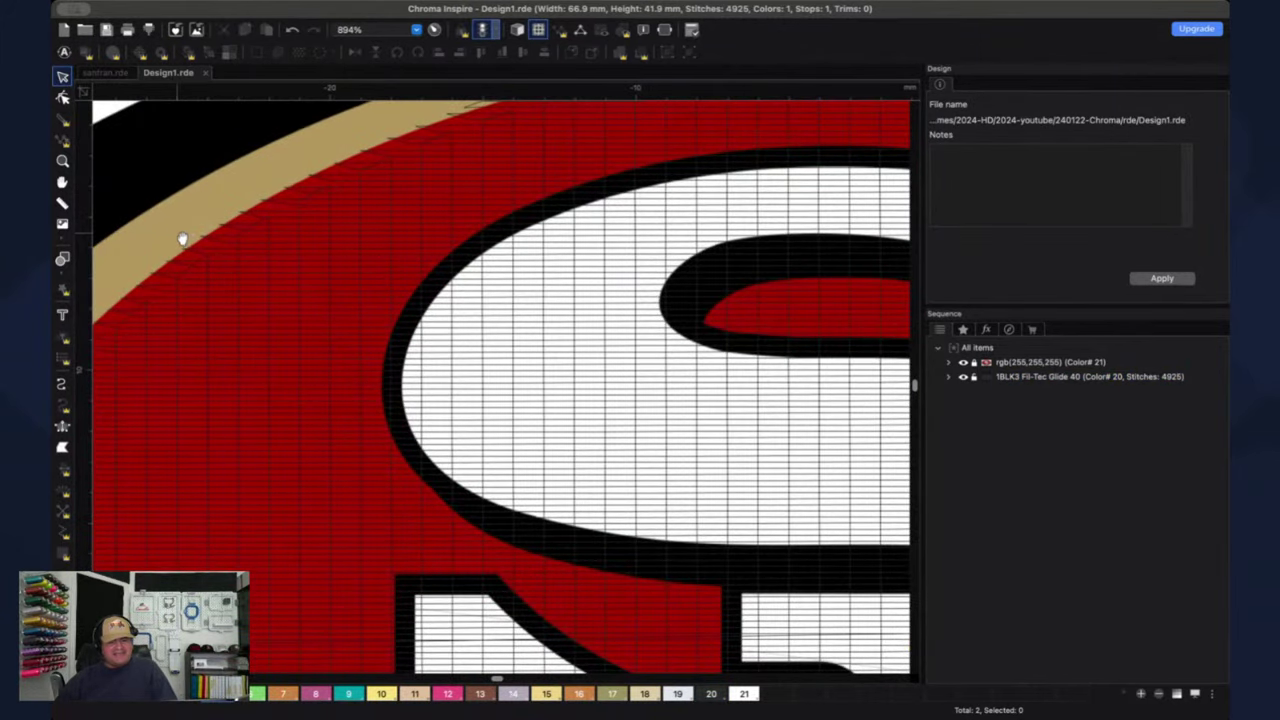
scroll(331, 303, up, 2)
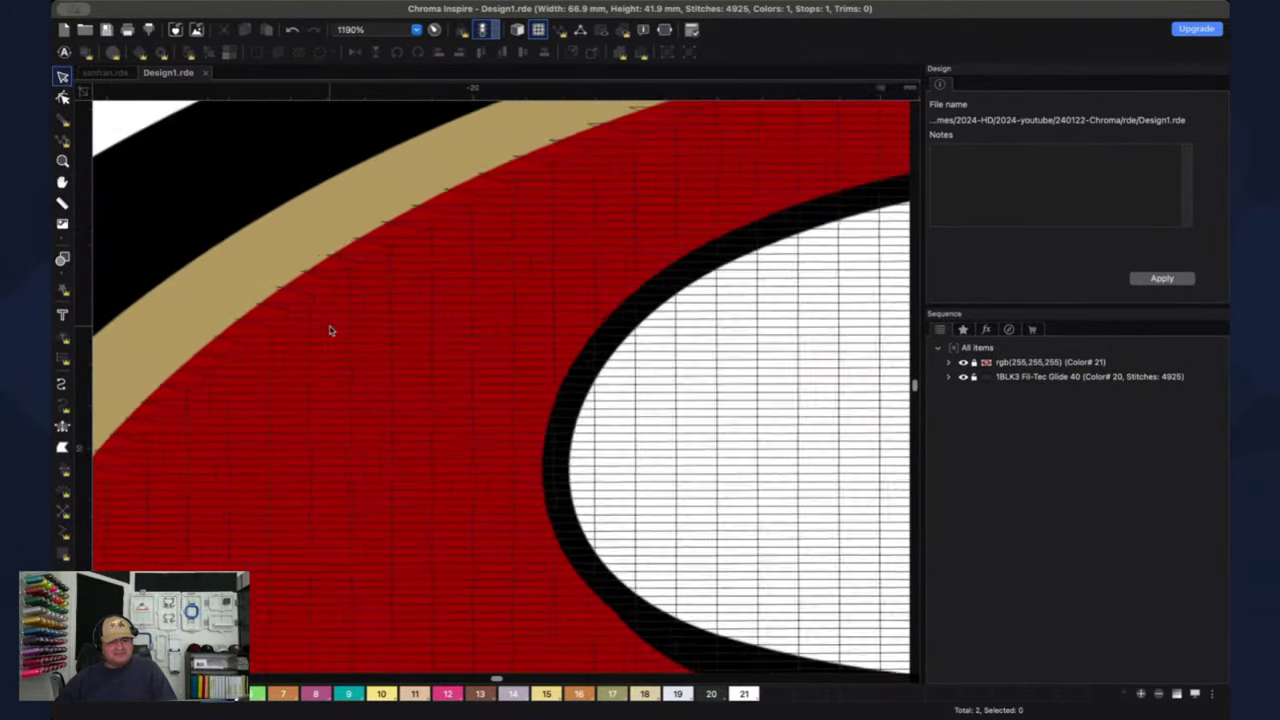
scroll(331, 330, up, 1)
click(331, 283)
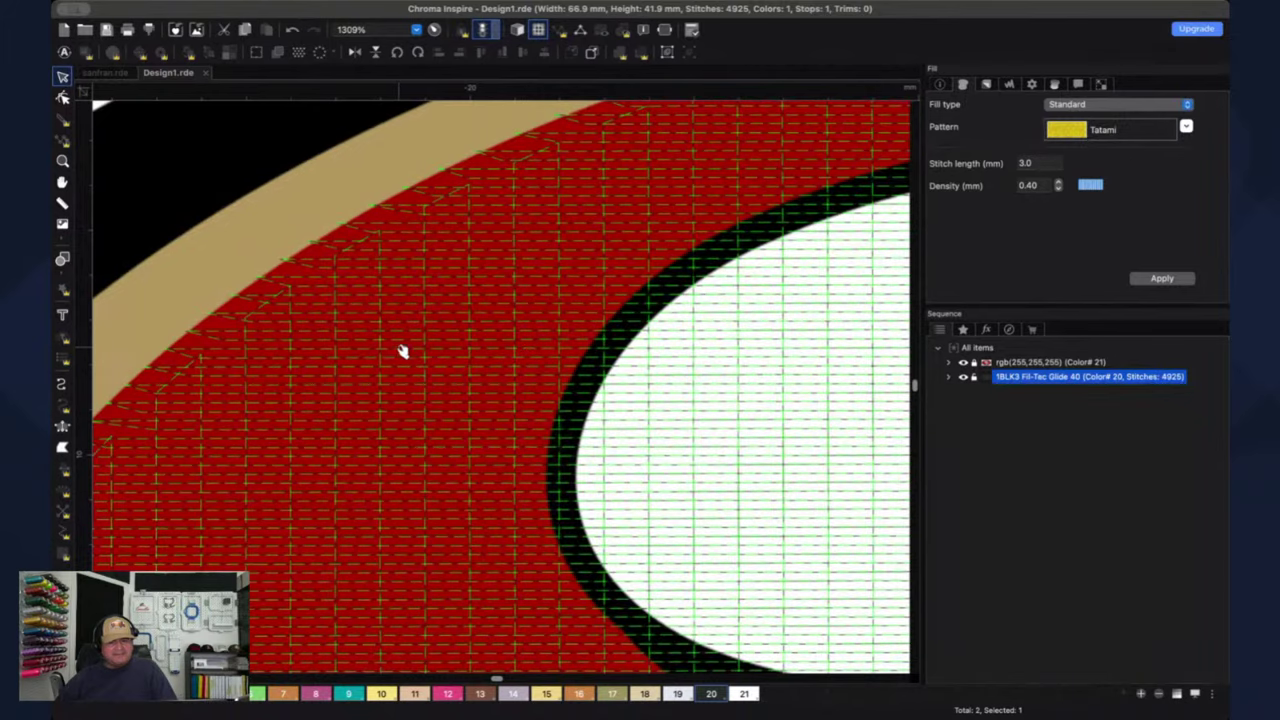
scroll(400, 350, down, 3)
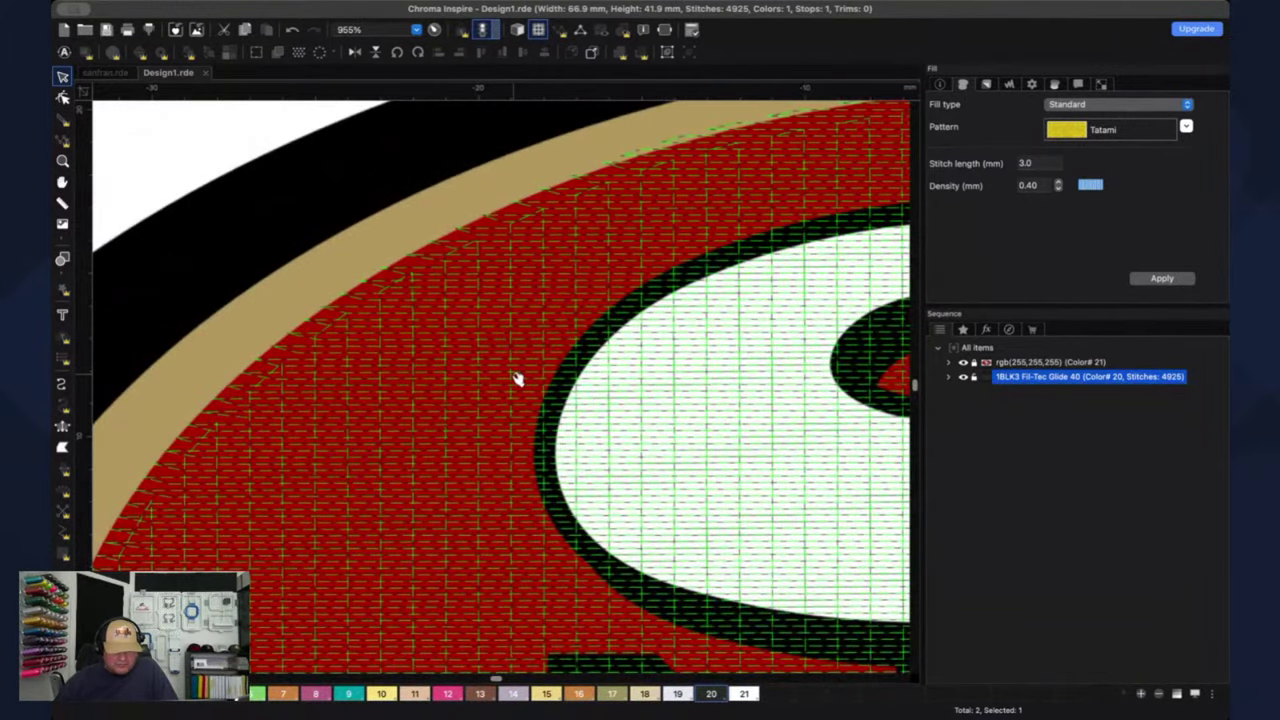
key(Escape)
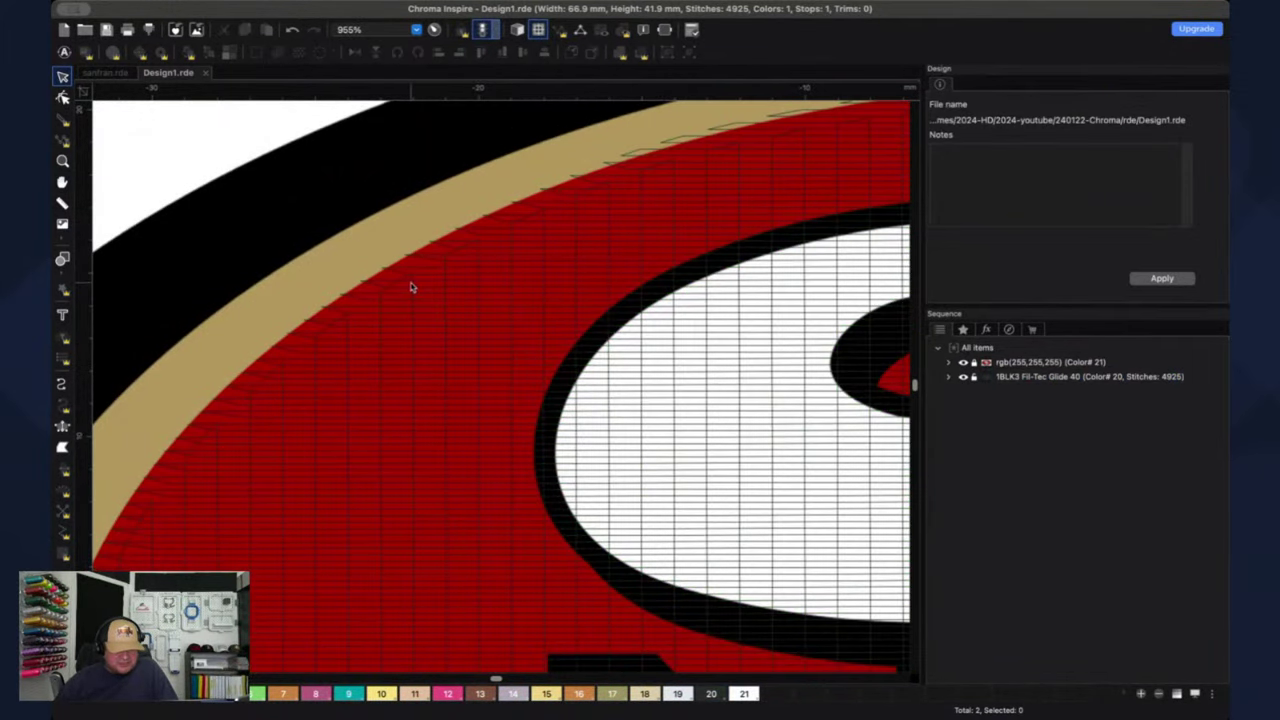
- Hide the logo artwork again, reselect the black fill and open the design information
mouse_move(984, 384)
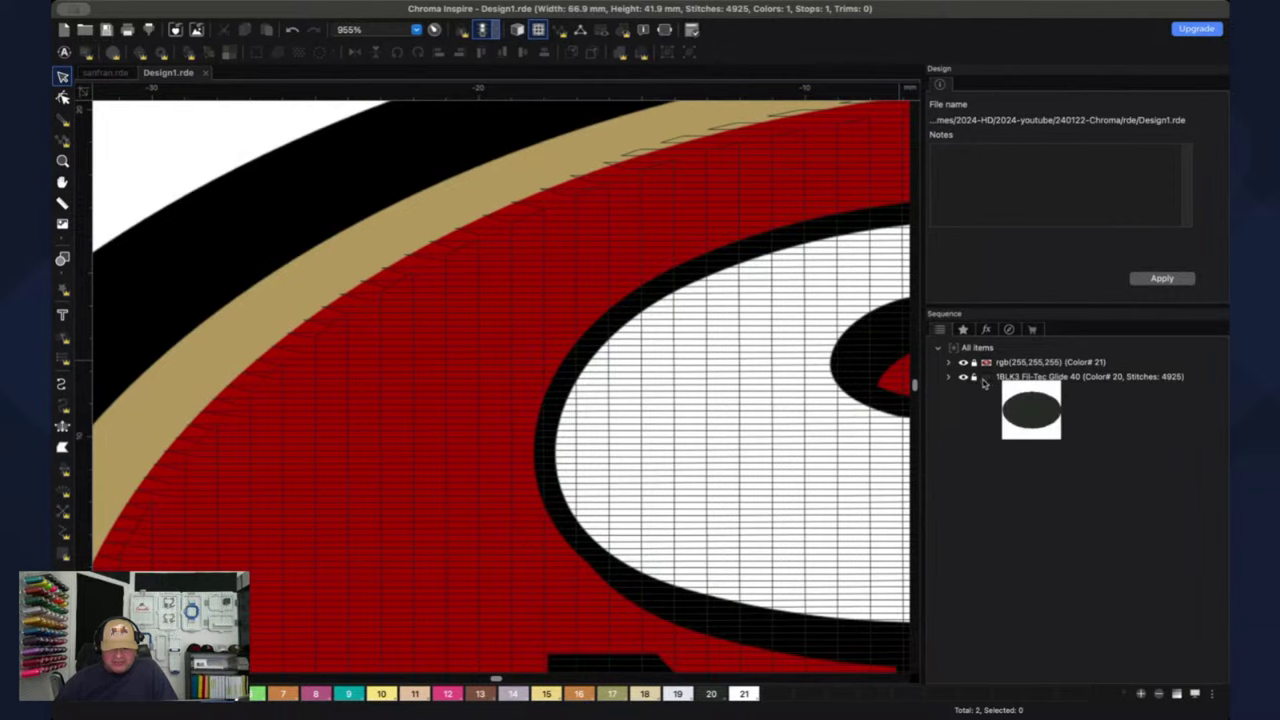
click(990, 377)
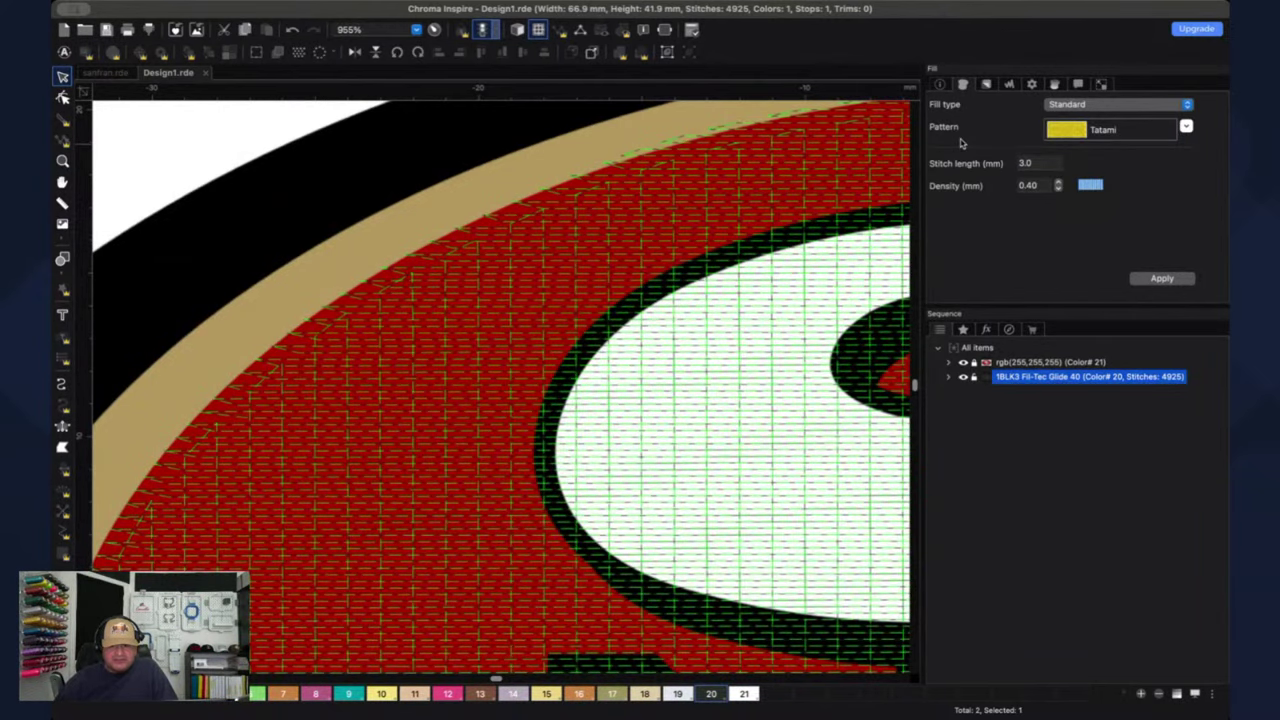
click(964, 364)
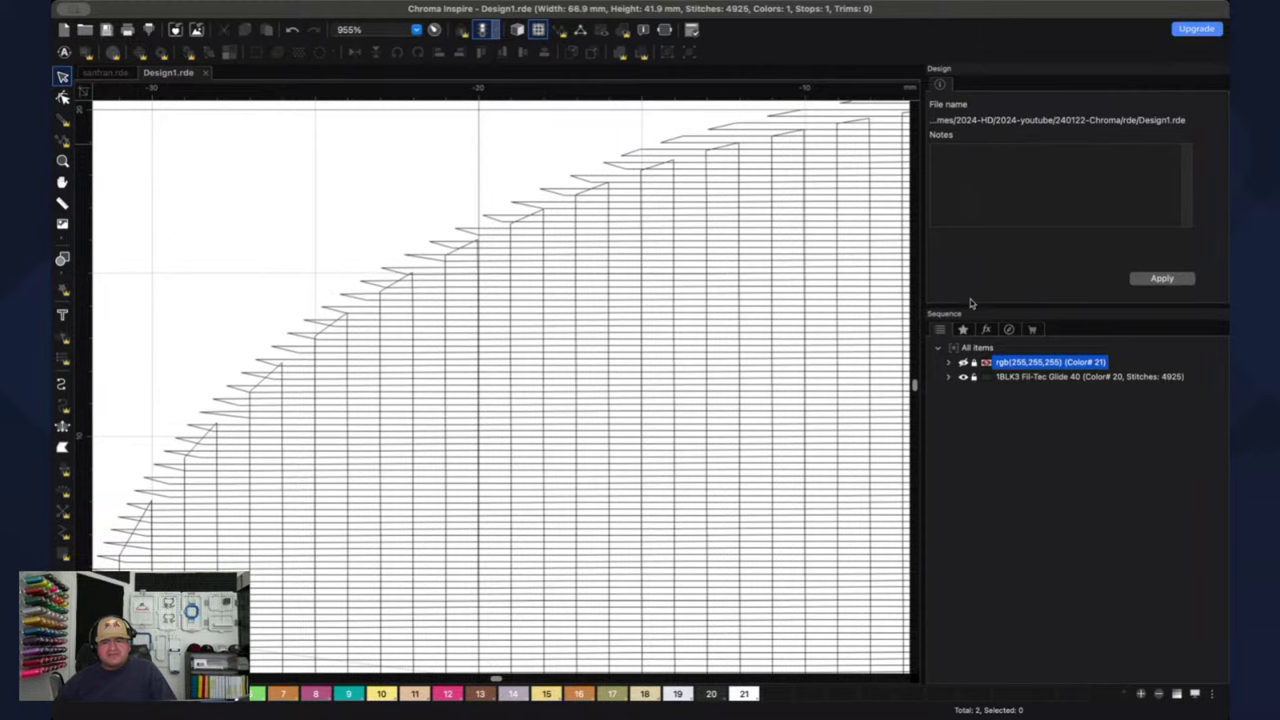
click(991, 378)
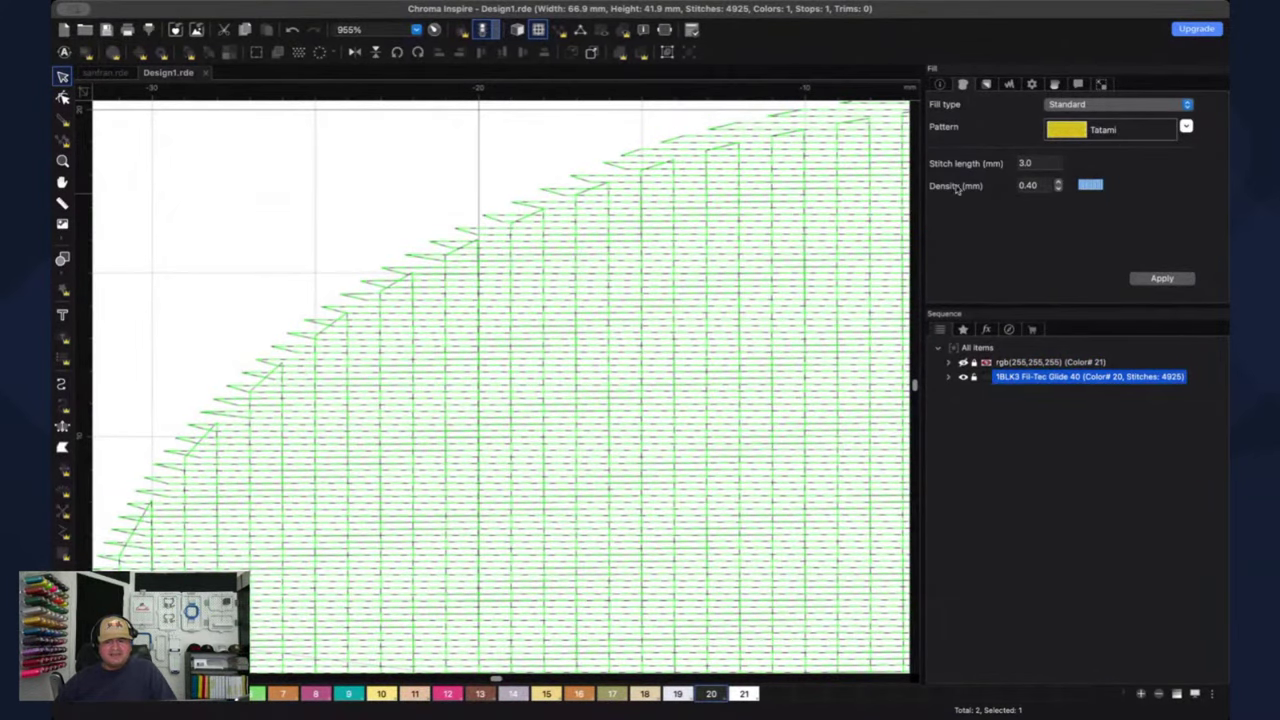
click(944, 87)
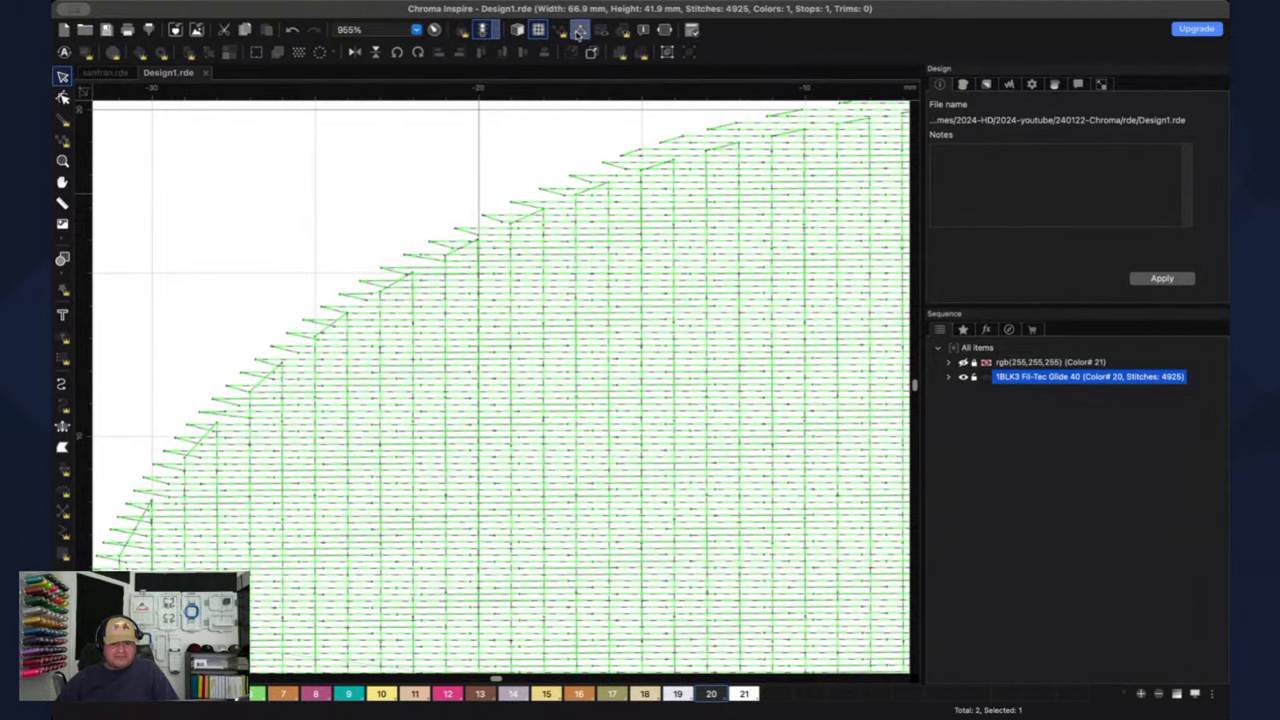
- Set the black oval's Tatami fill stitch length to 4.0 mm and apply it
click(963, 85)
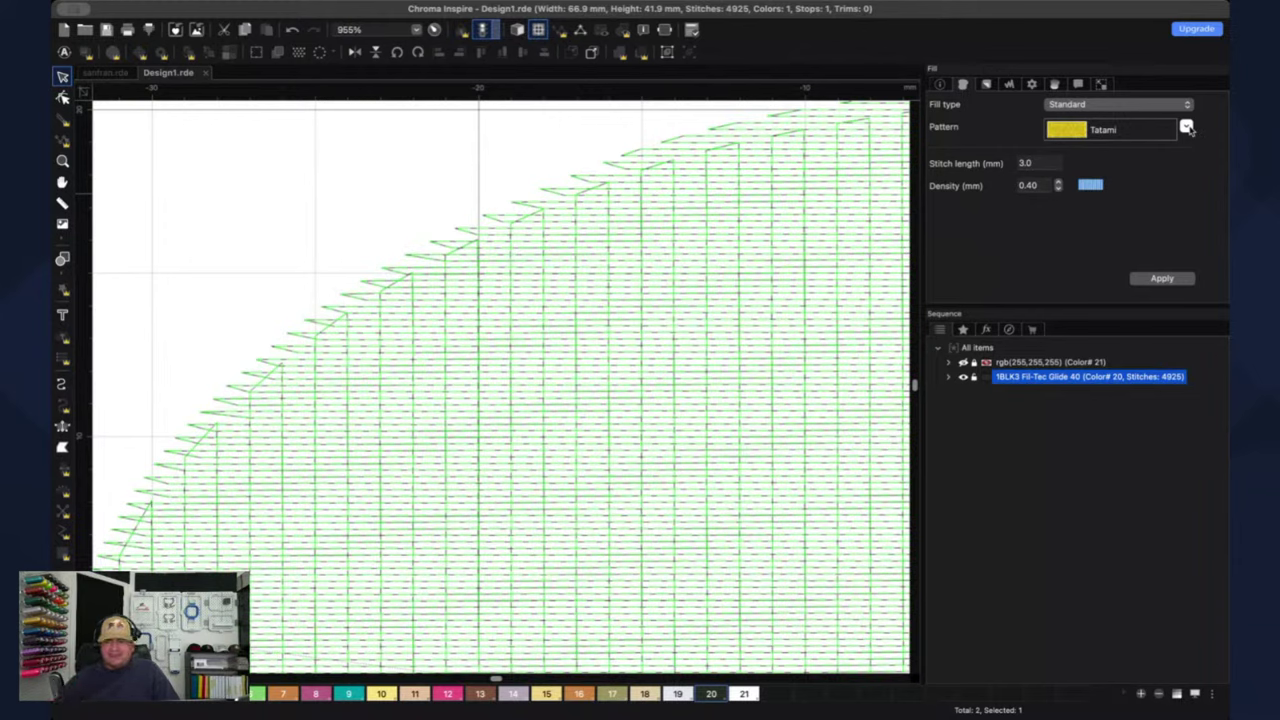
click(1205, 146)
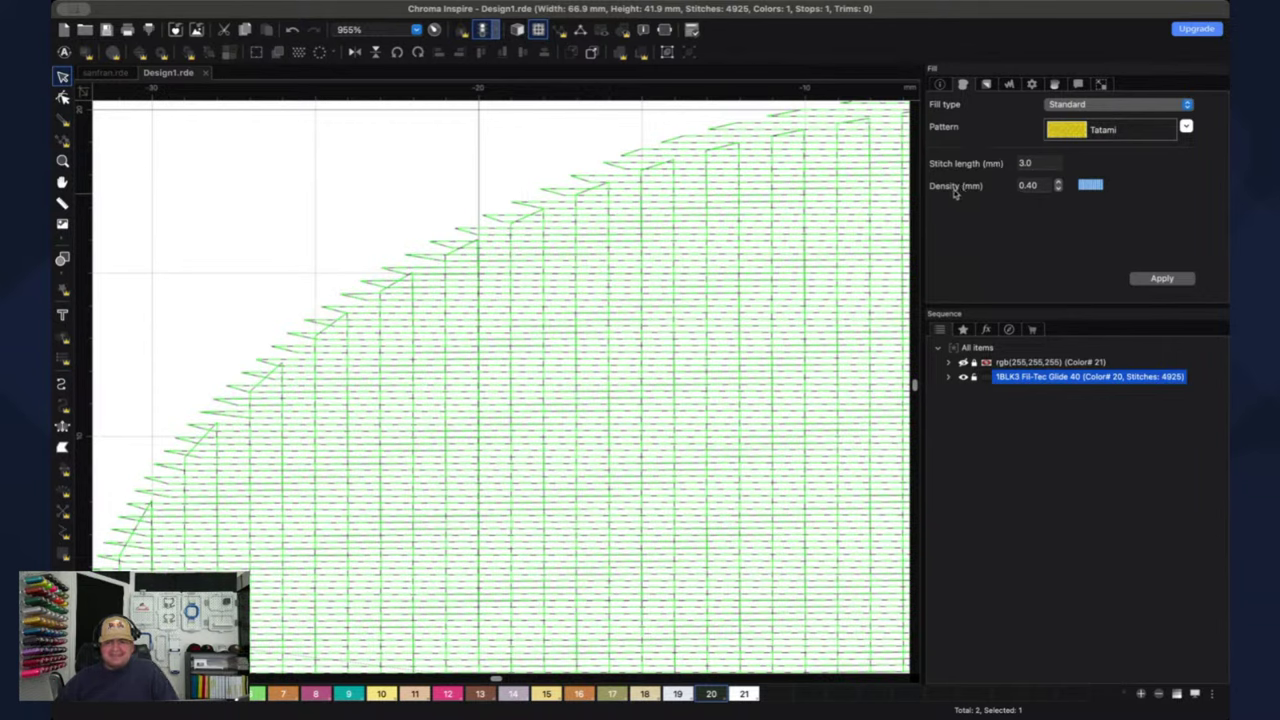
double_click(1037, 162)
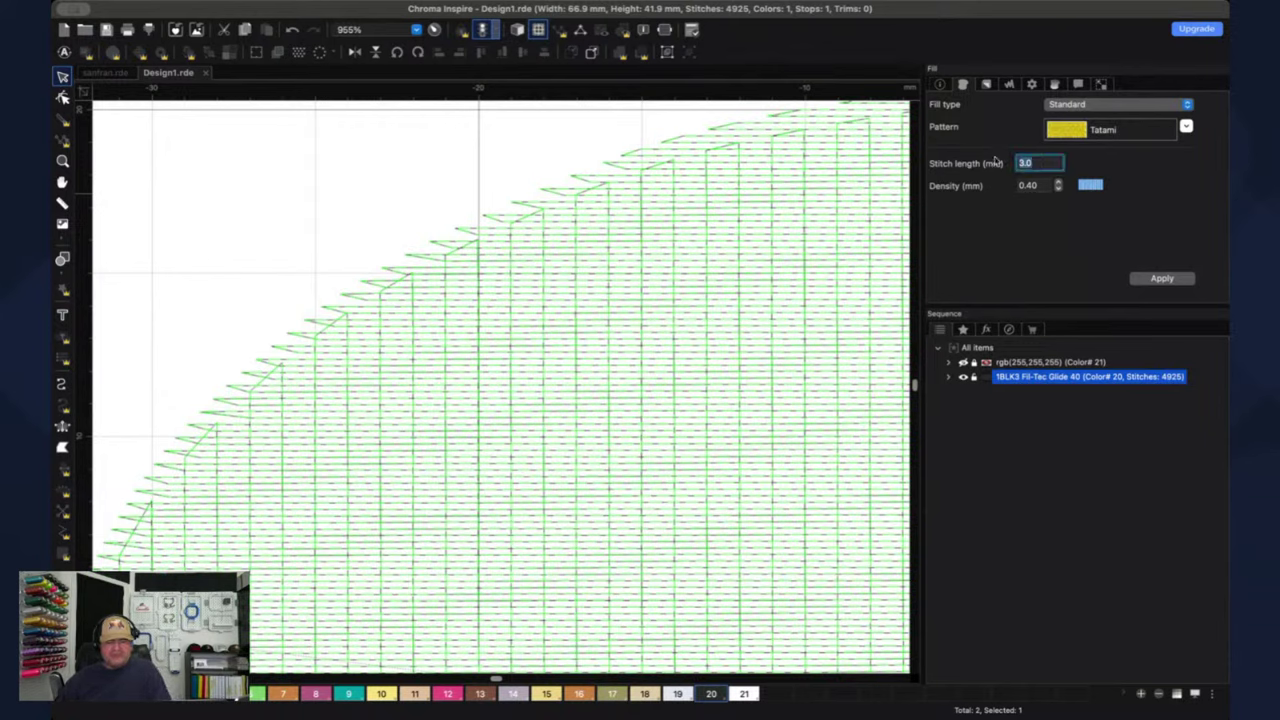
text(4)
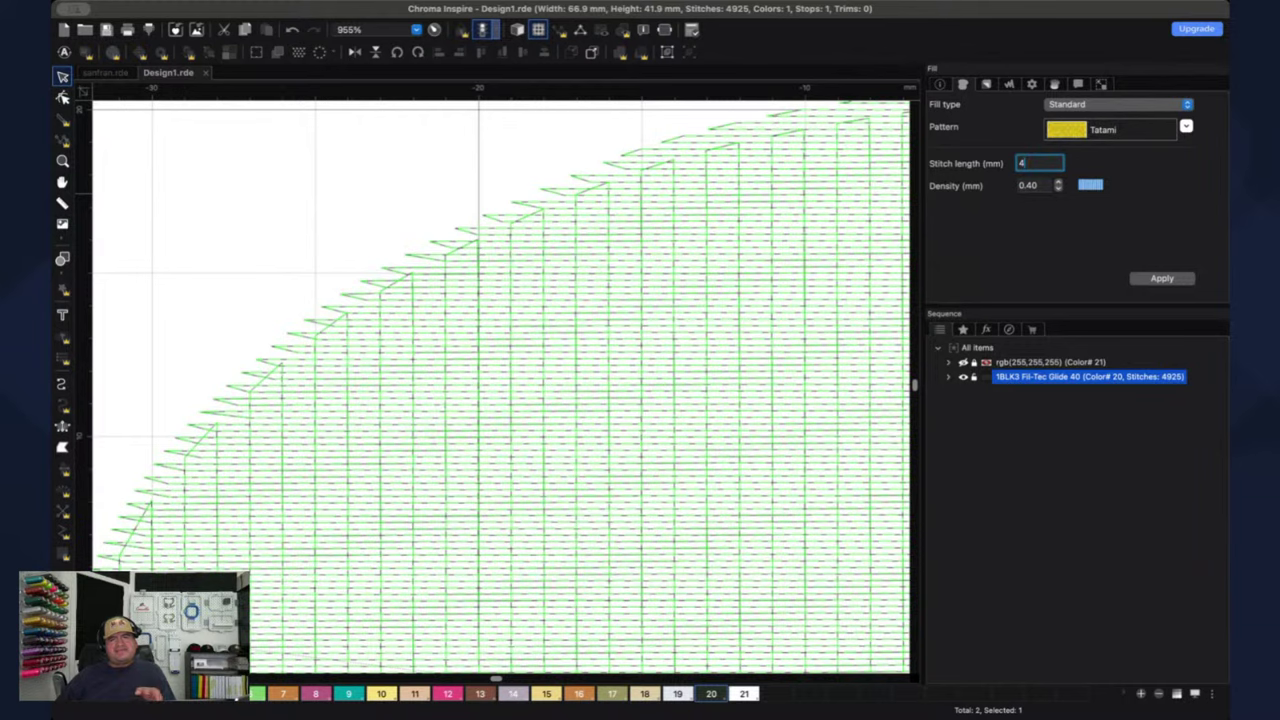
click(1162, 279)
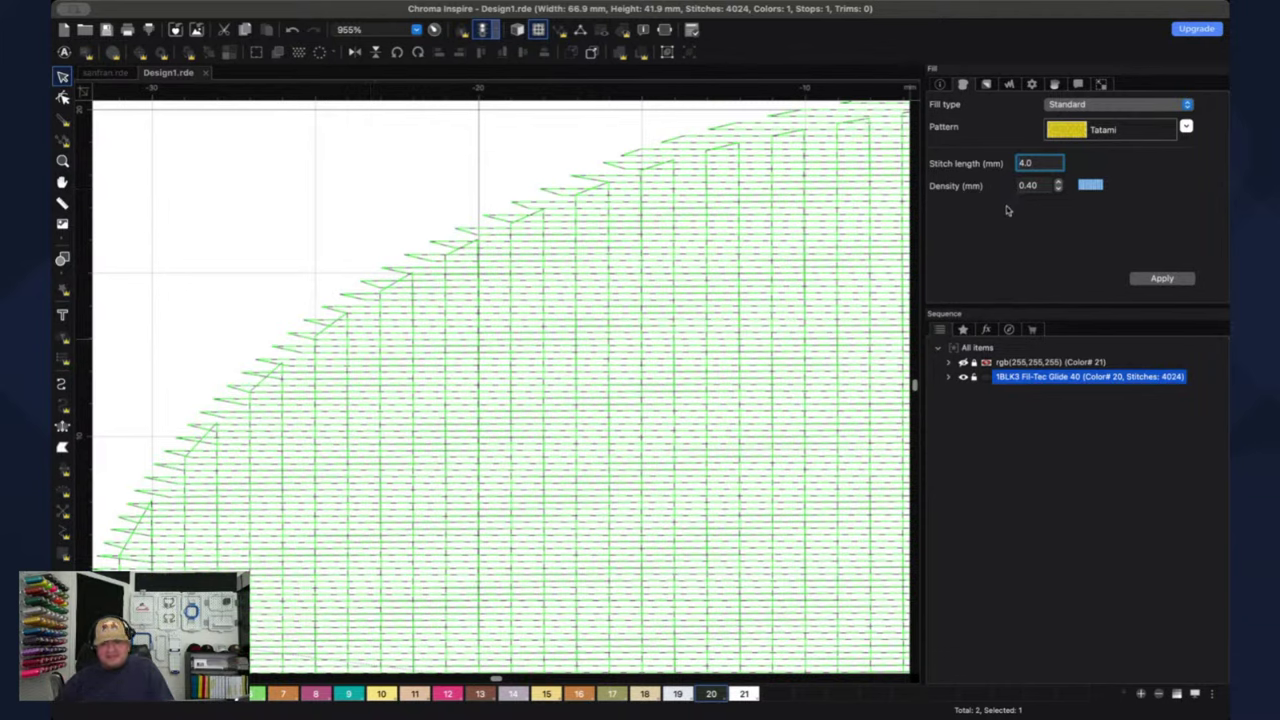
- Remove the Perpendicular underlay from the oval fill and apply the change
click(988, 86)
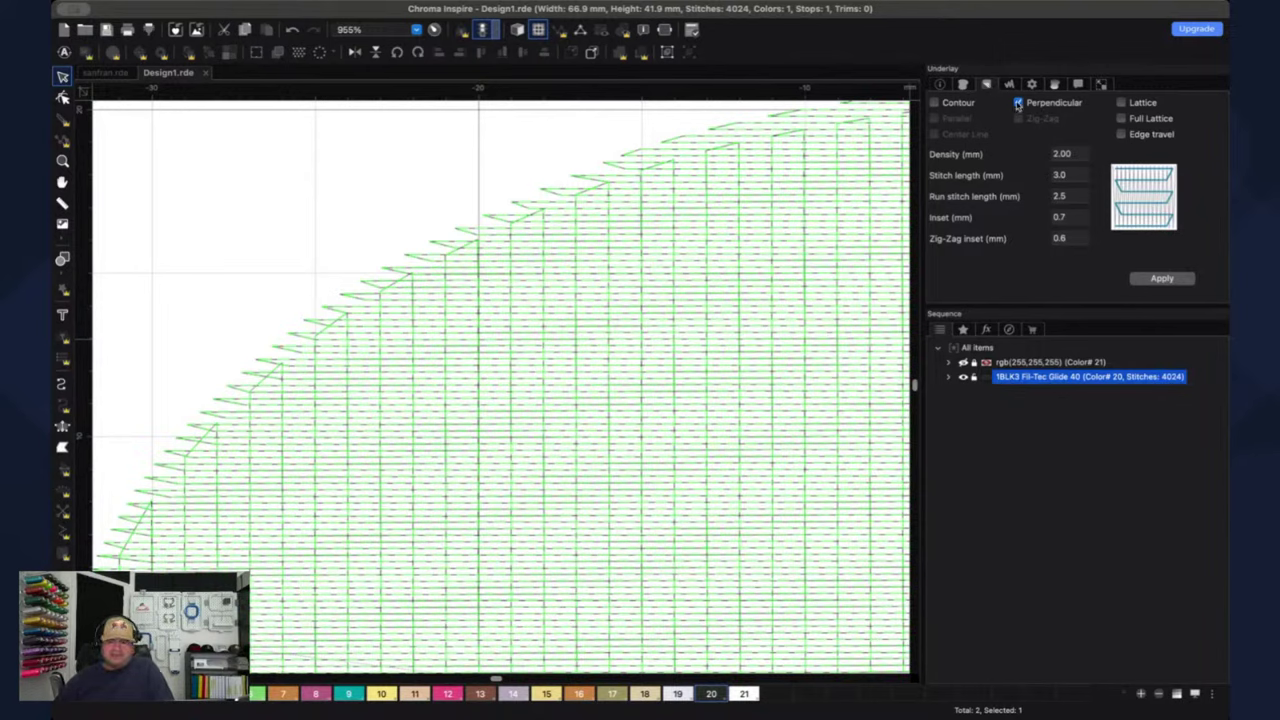
click(1018, 103)
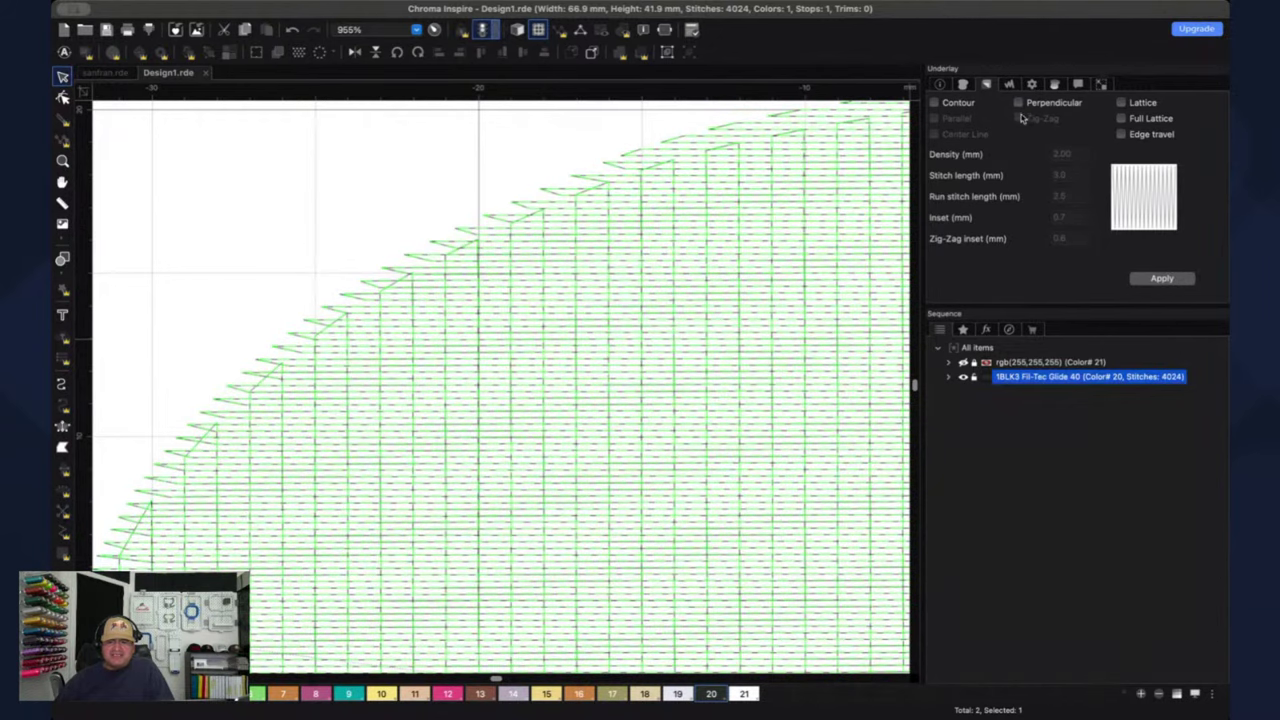
click(1160, 280)
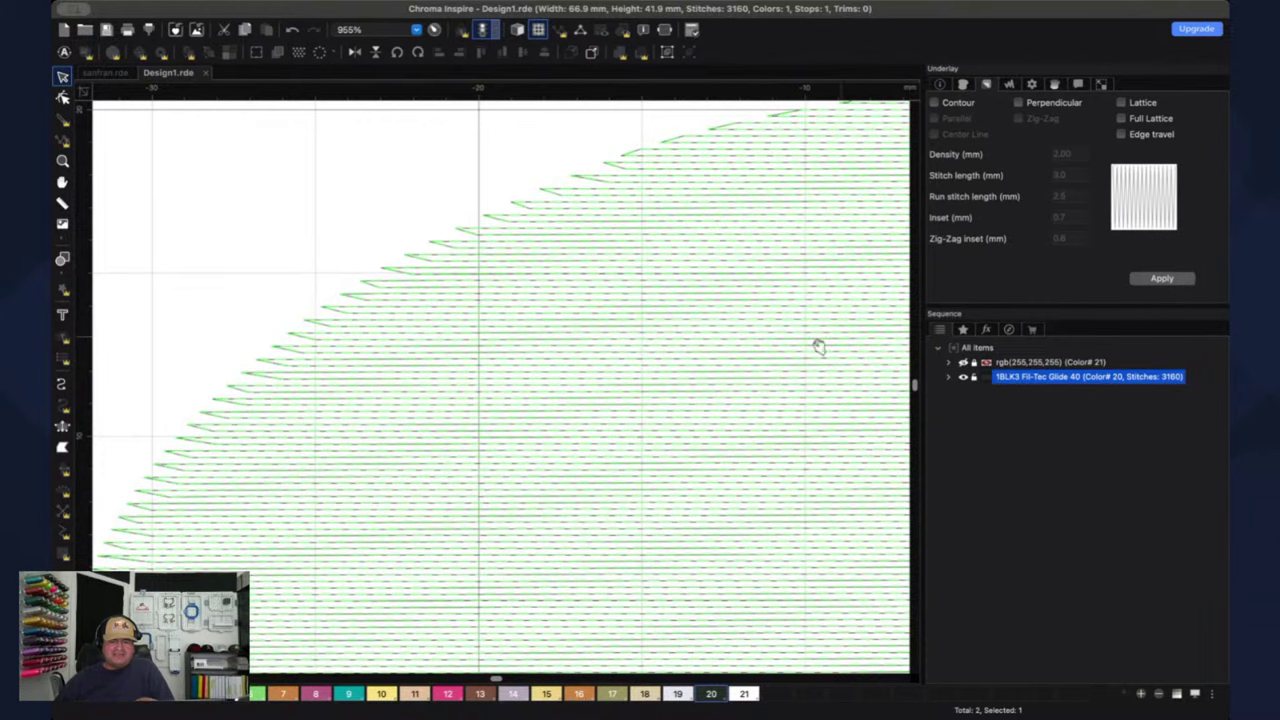
- Examine the fill's stitch rows and travel stitches without underlay, from the upper left edge across the whole oval
scroll(682, 398, down, 2)
click(637, 134)
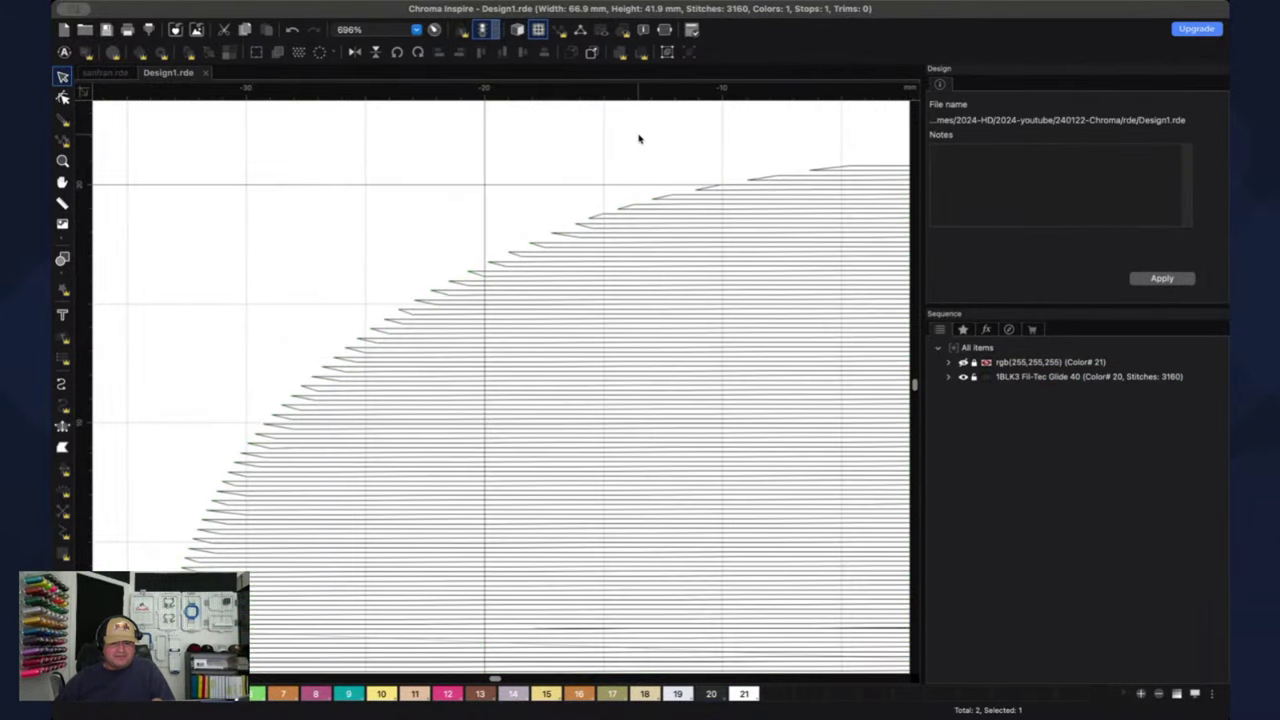
scroll(668, 404, down, 1)
scroll(668, 404, down, 1)
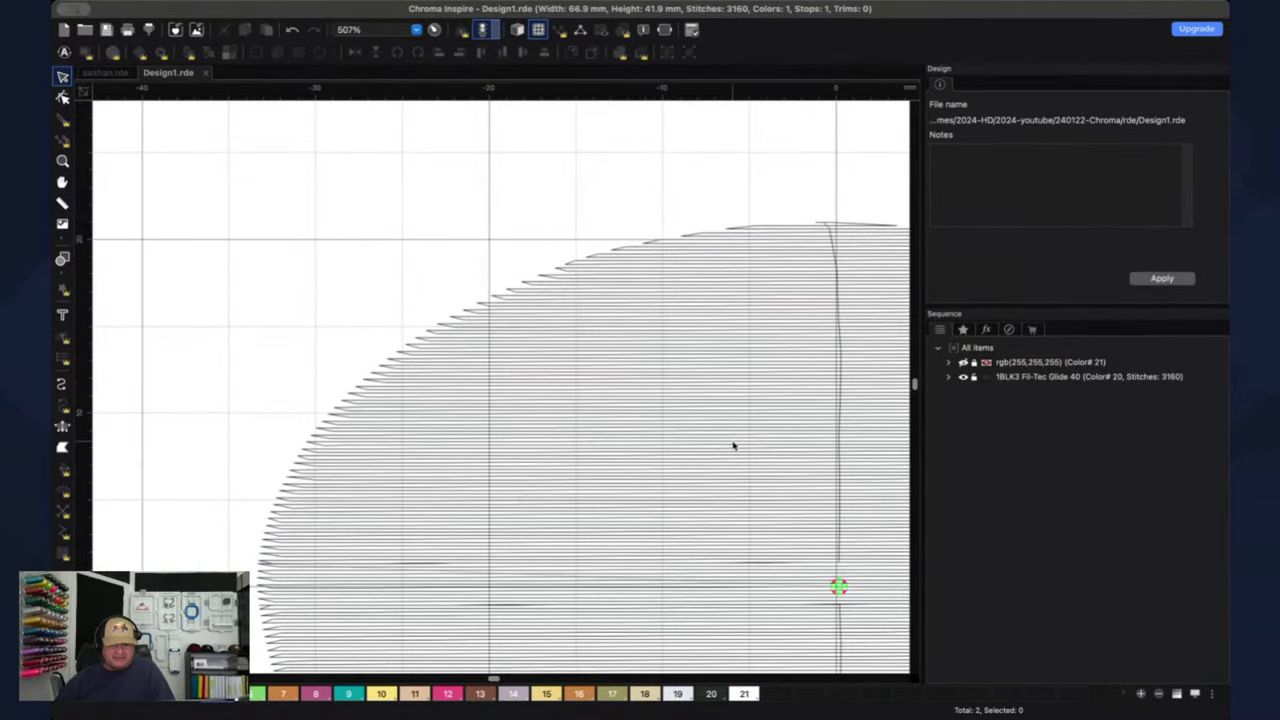
key(h)
drag(738, 447, 549, 280)
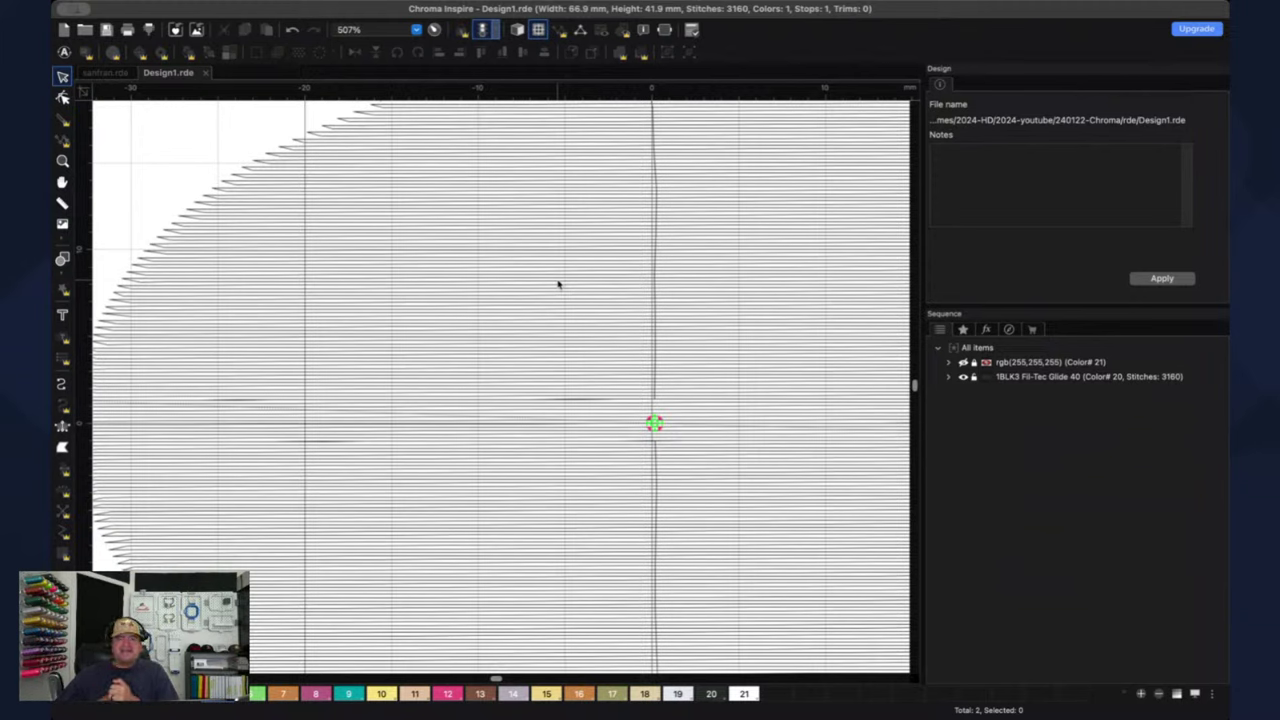
scroll(688, 323, down, 3)
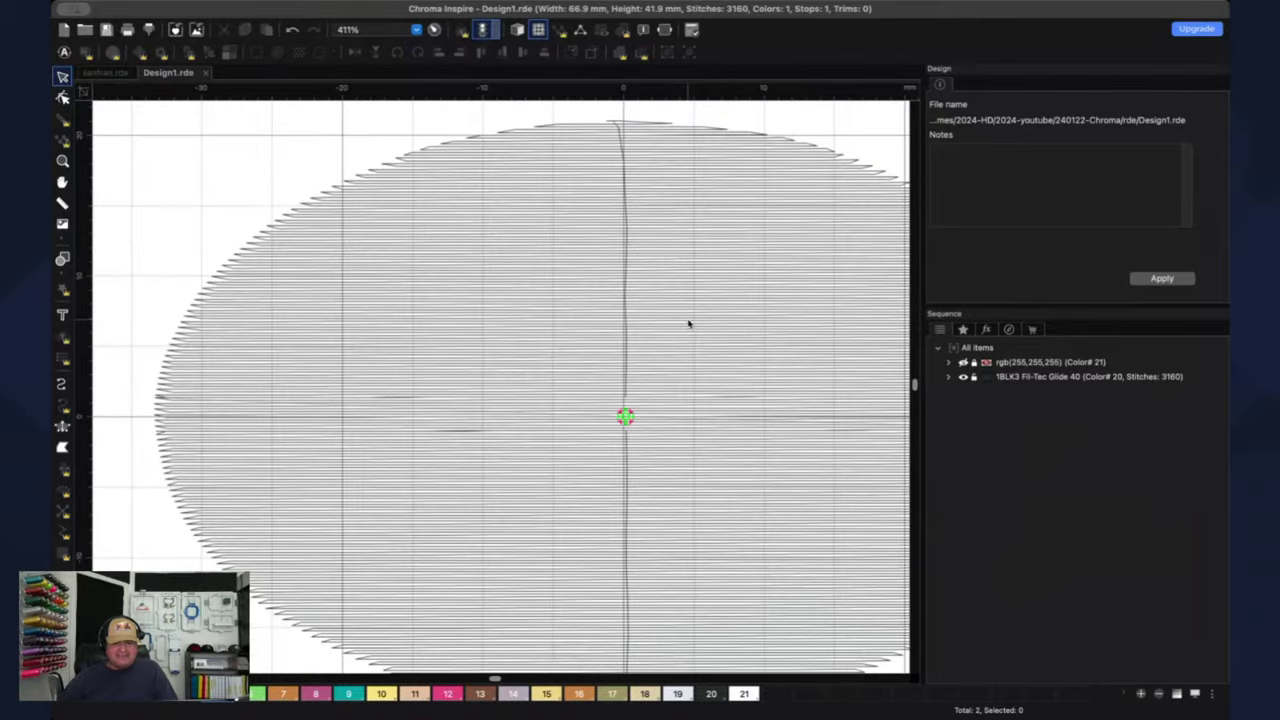
scroll(688, 323, down, 1)
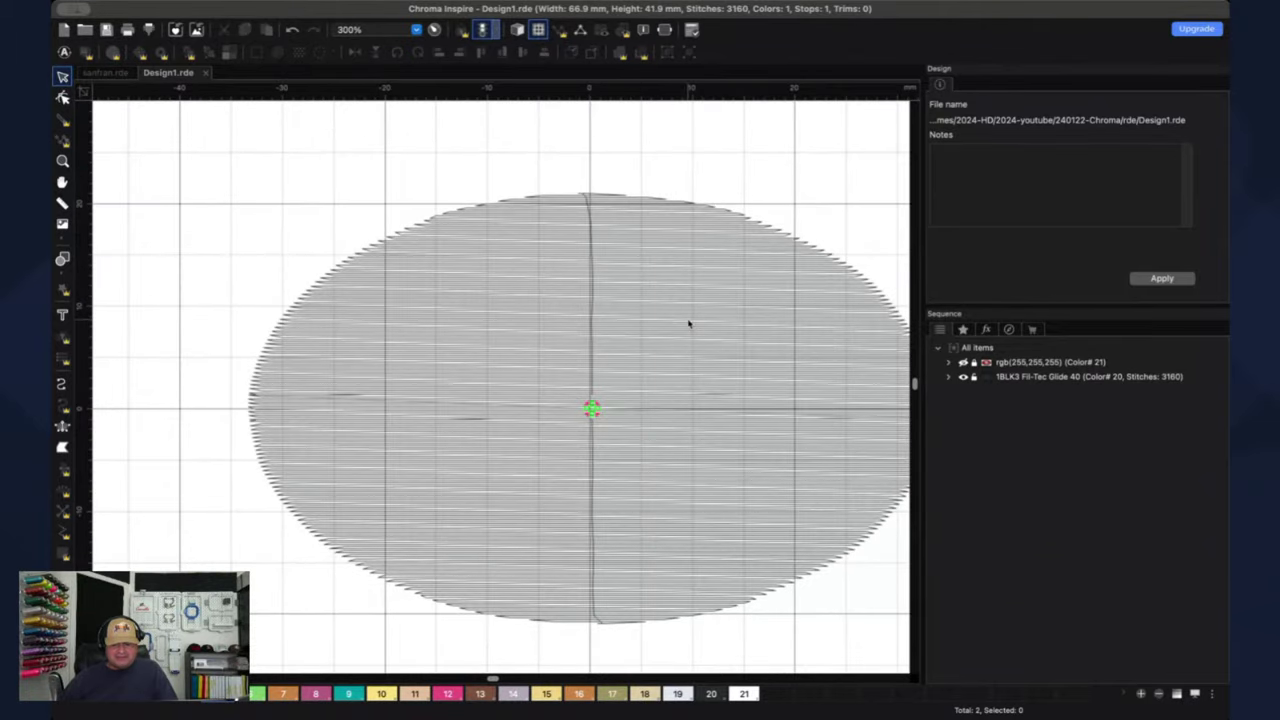
scroll(688, 323, down, 1)
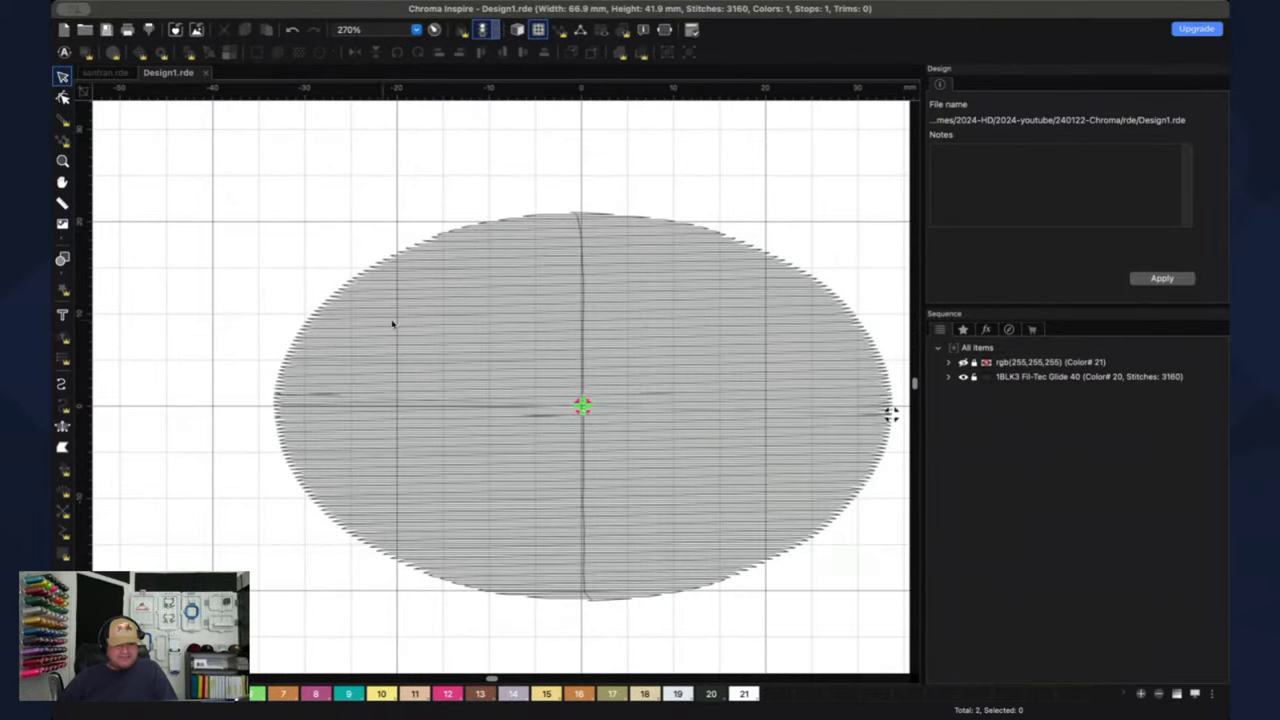
- Move the oval fill's entry point from the left edge to the center of the bottom edge
click(457, 340)
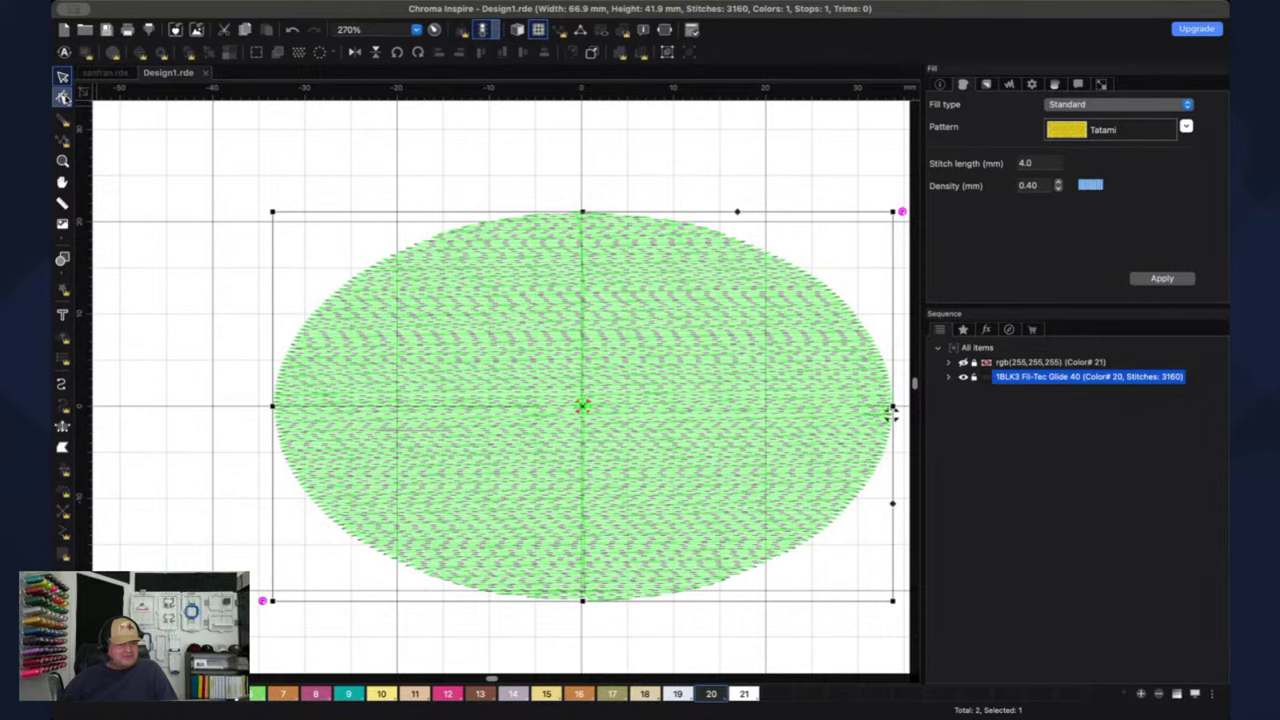
click(62, 97)
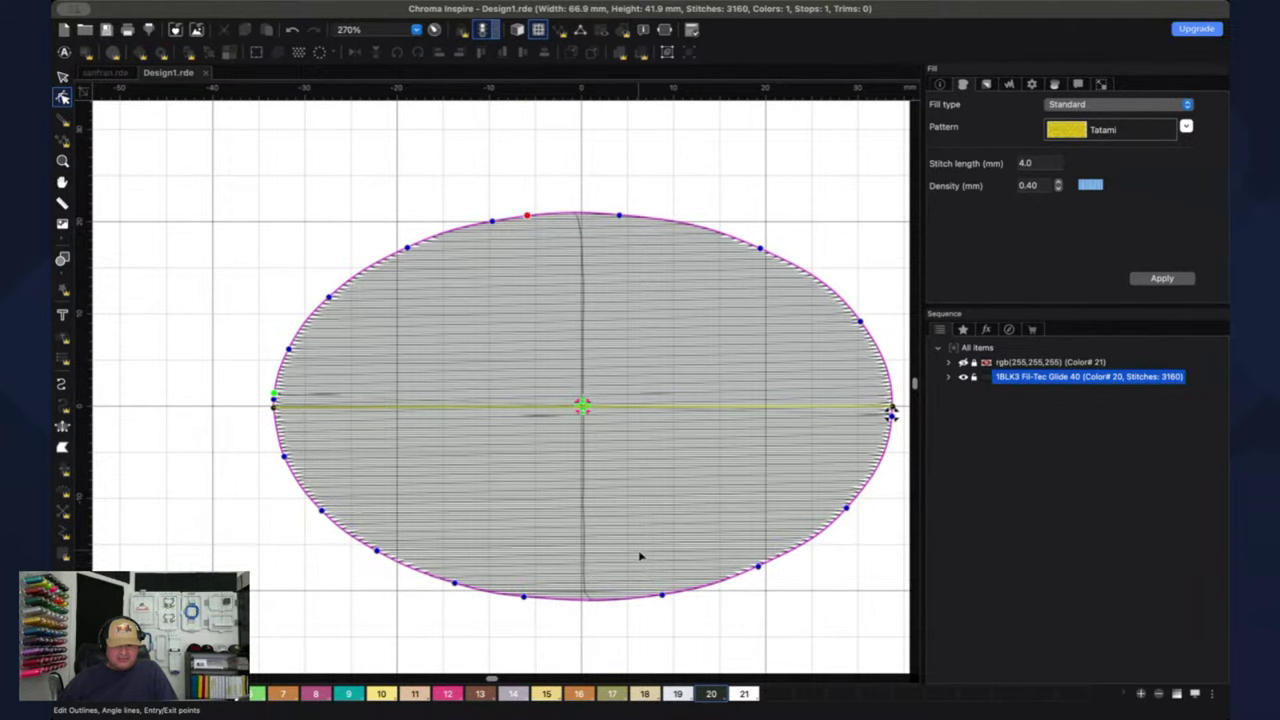
scroll(640, 556, down, 1)
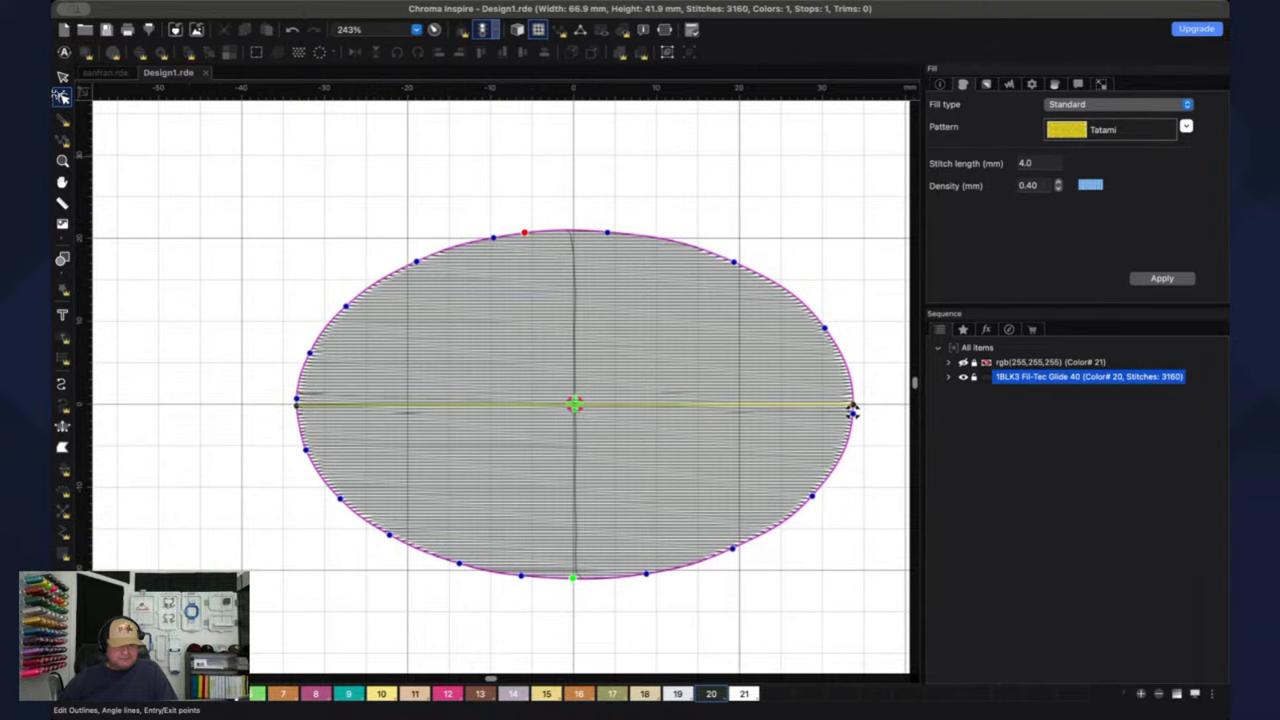
click(62, 76)
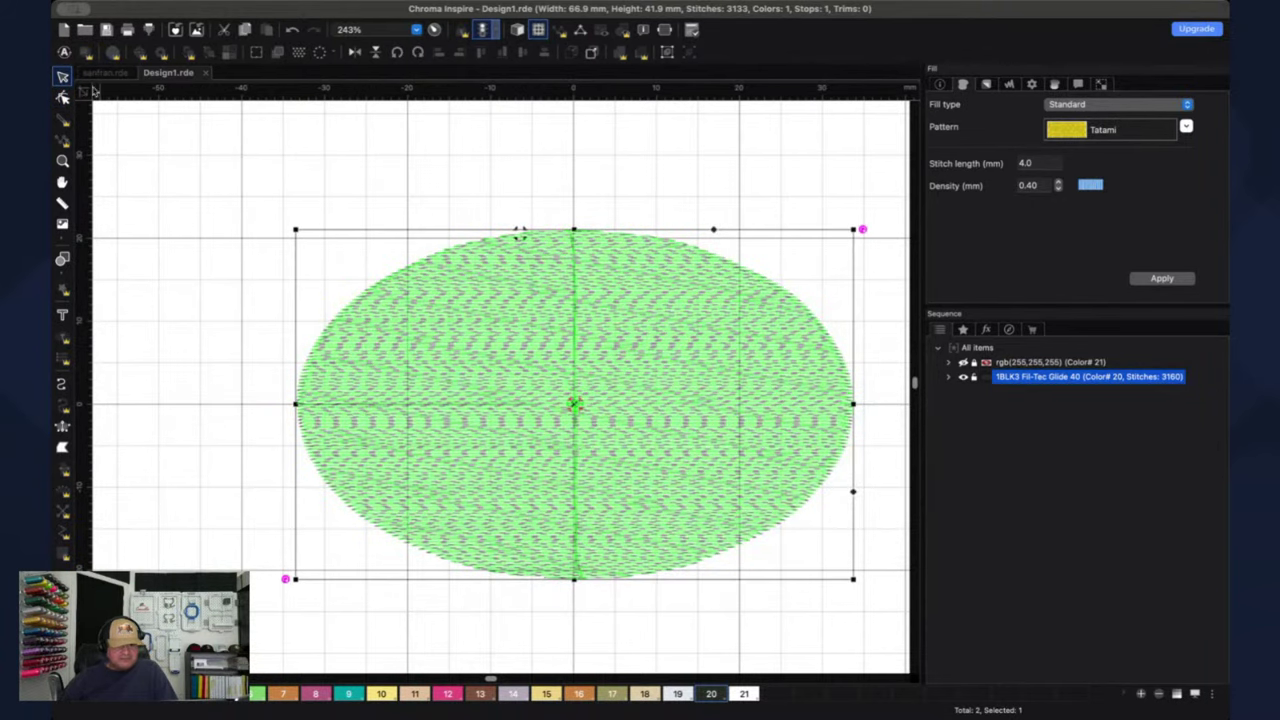
- Tilt the fill's stitch direction slightly by raising the right end of its angle line along the oval's outline
click(62, 96)
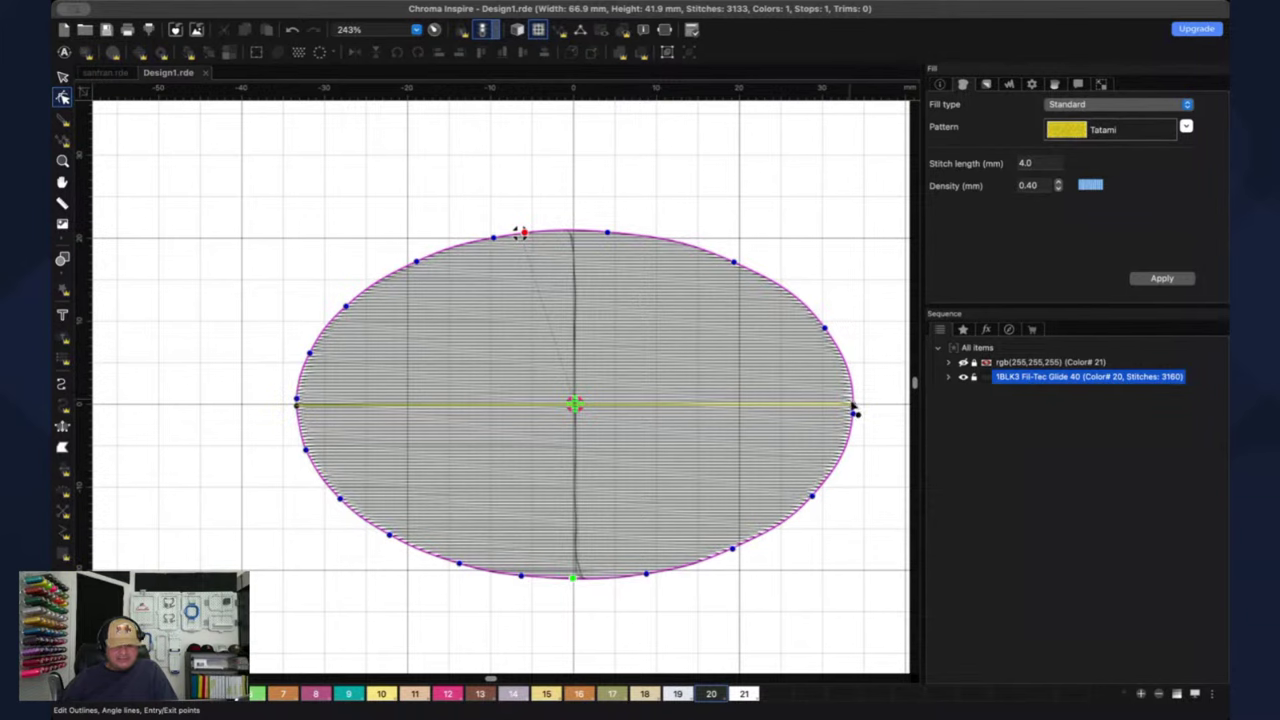
drag(853, 407, 818, 318)
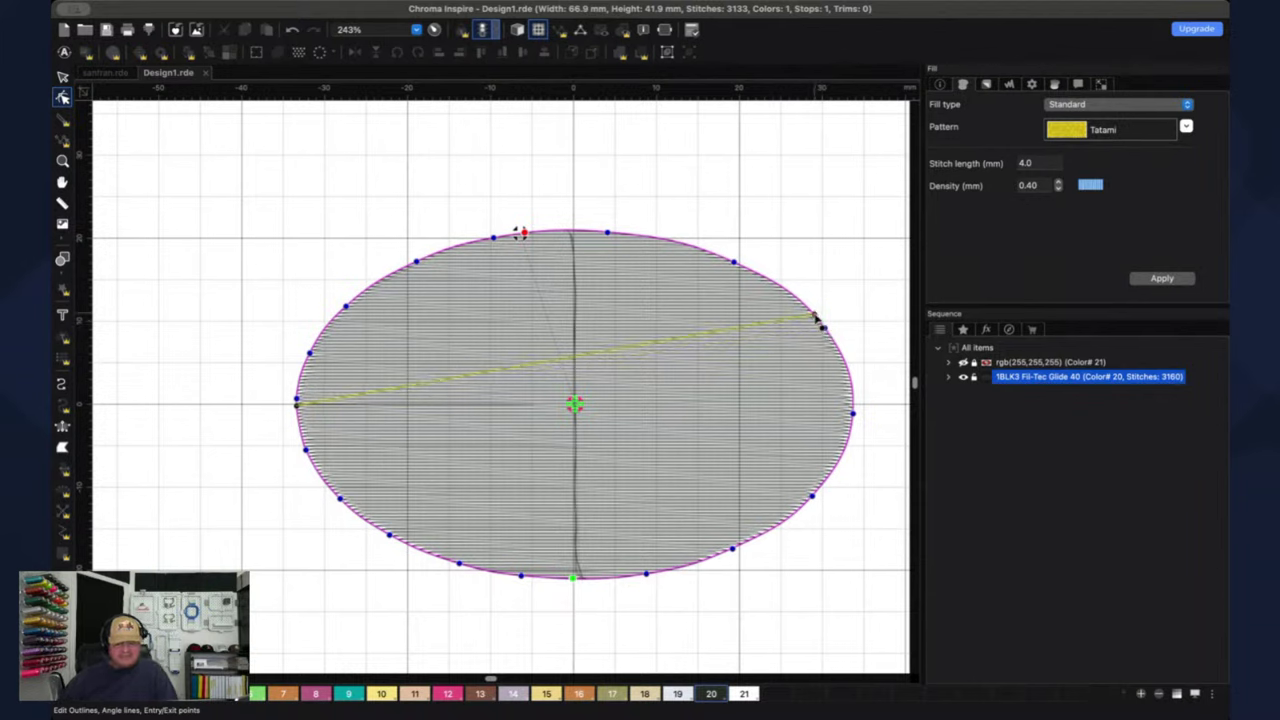
drag(820, 325, 836, 352)
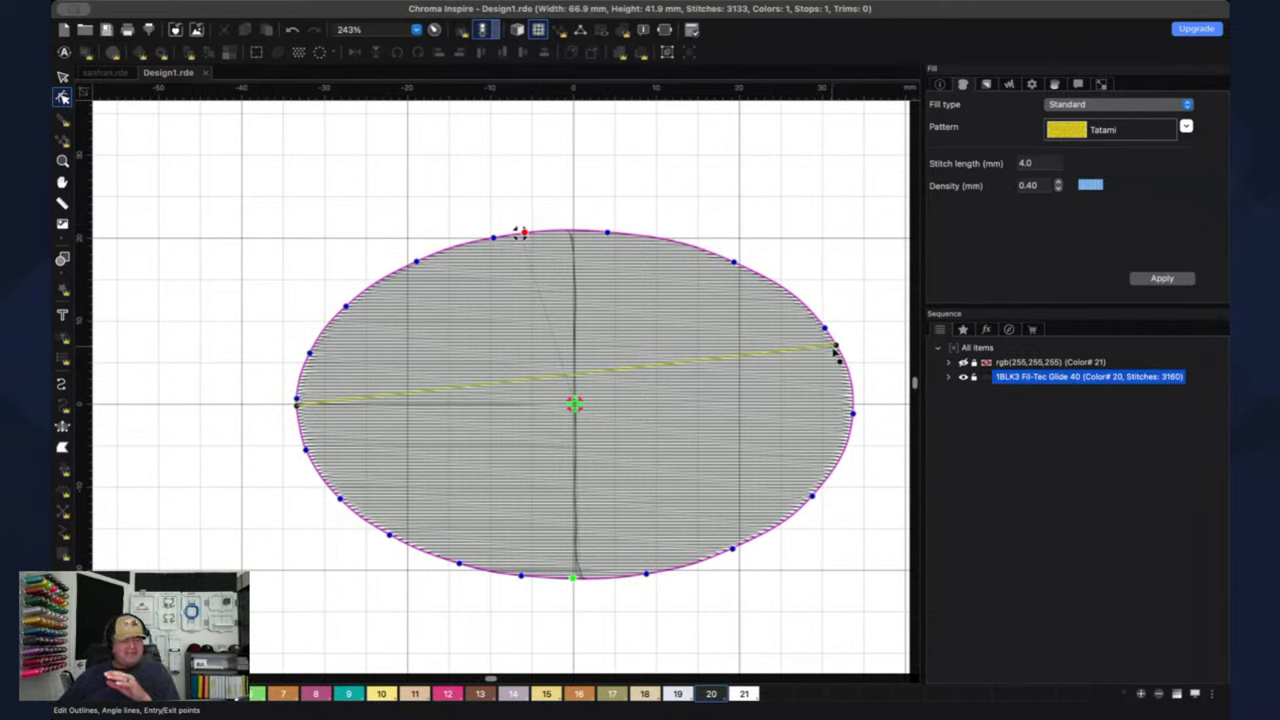
drag(836, 350, 870, 365)
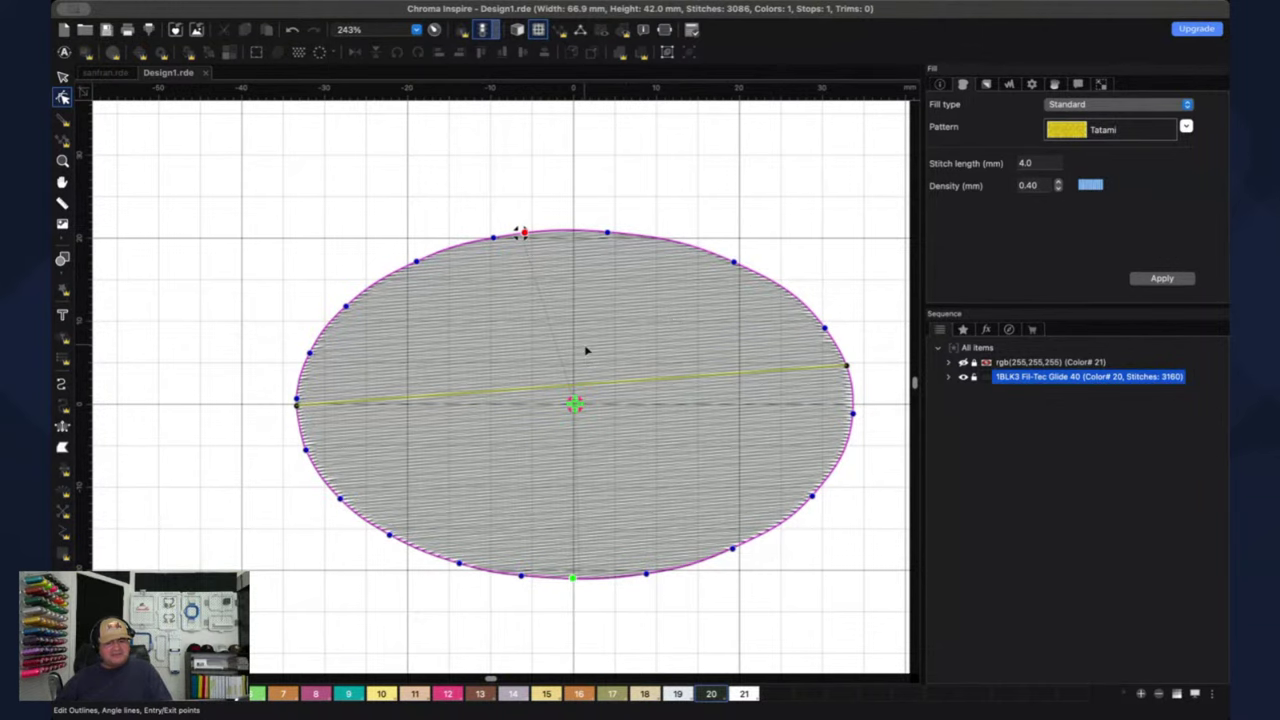
- Examine the angled stitch rows and the travel stitch near the center, then across the whole oval
scroll(588, 364, up, 5)
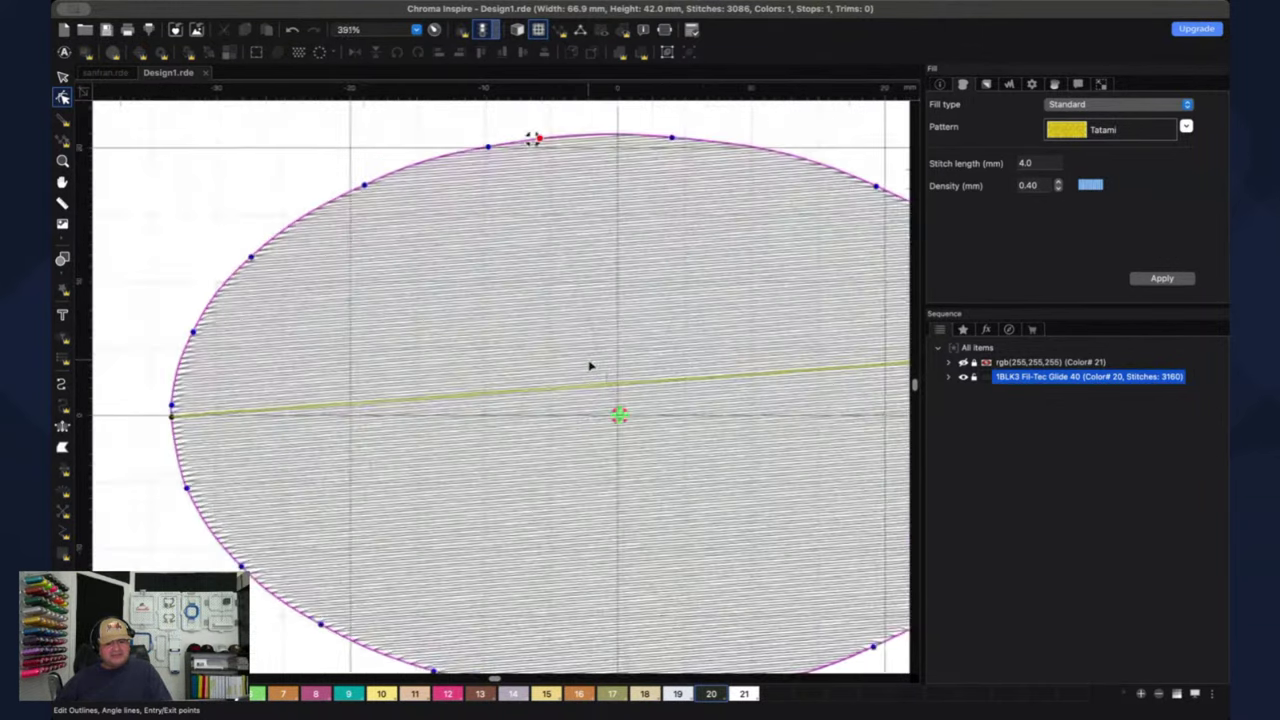
scroll(586, 385, up, 1)
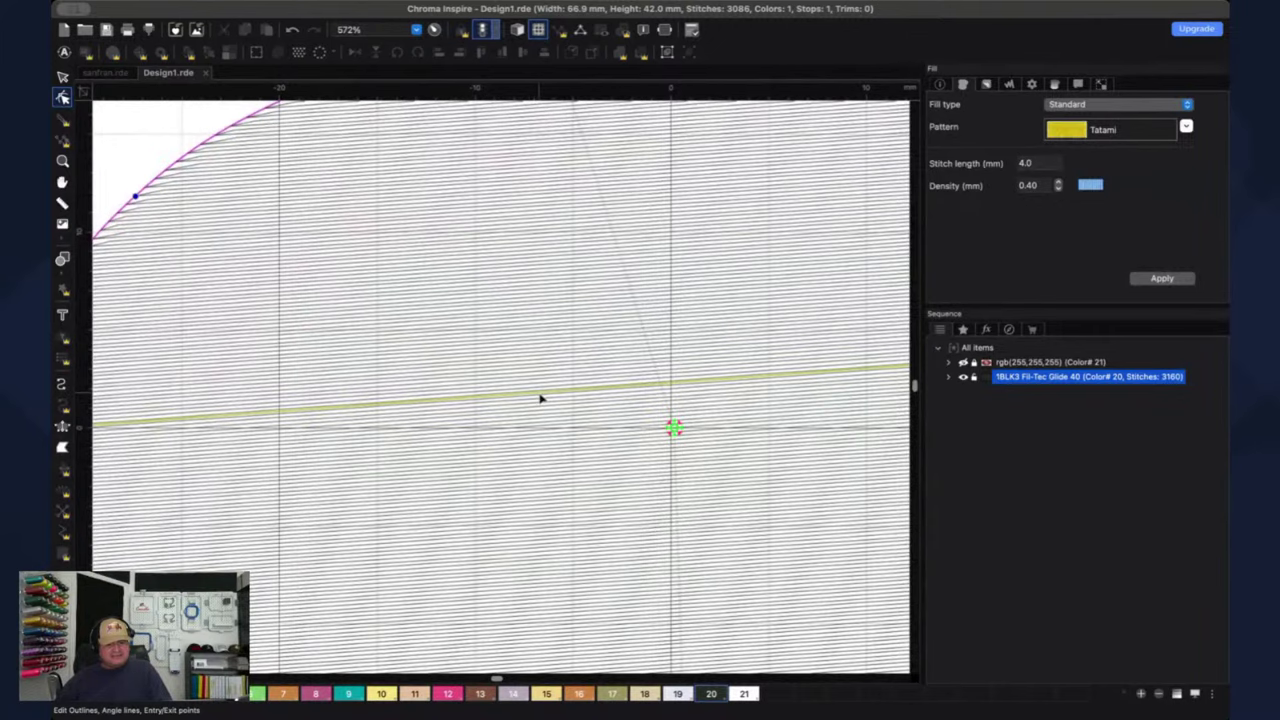
scroll(545, 397, up, 2)
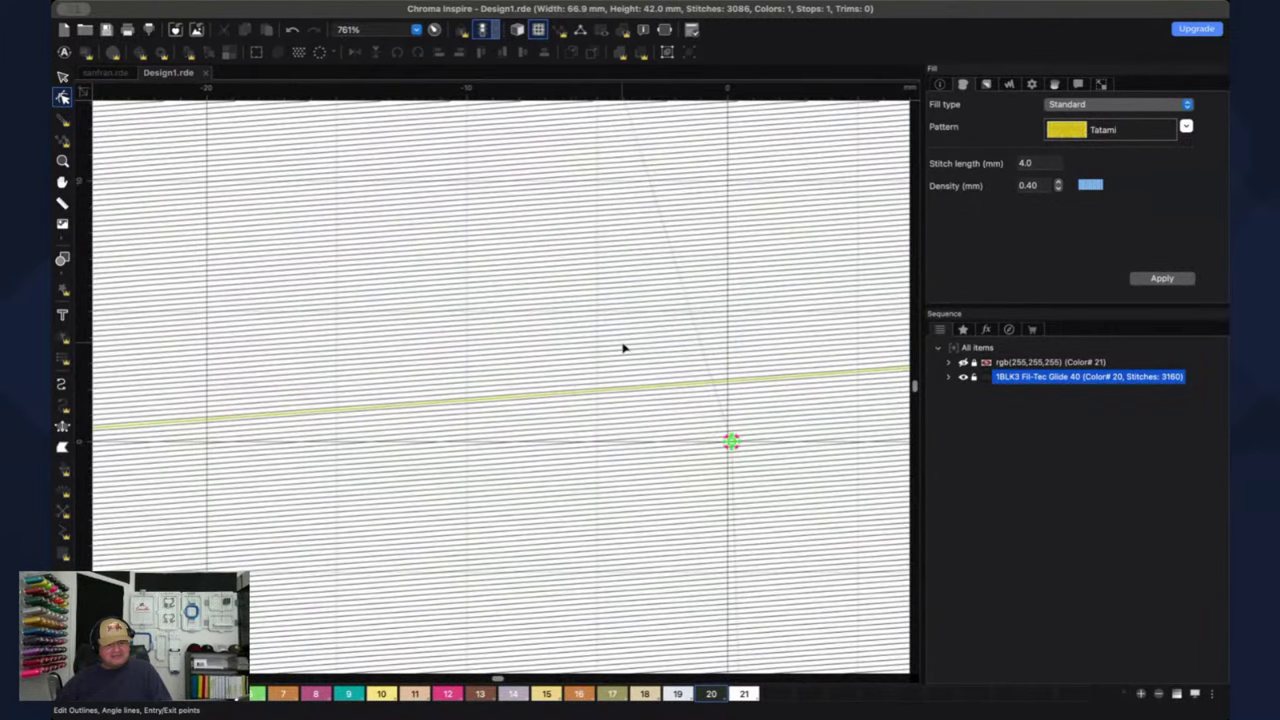
scroll(660, 347, down, 2)
scroll(711, 346, down, 3)
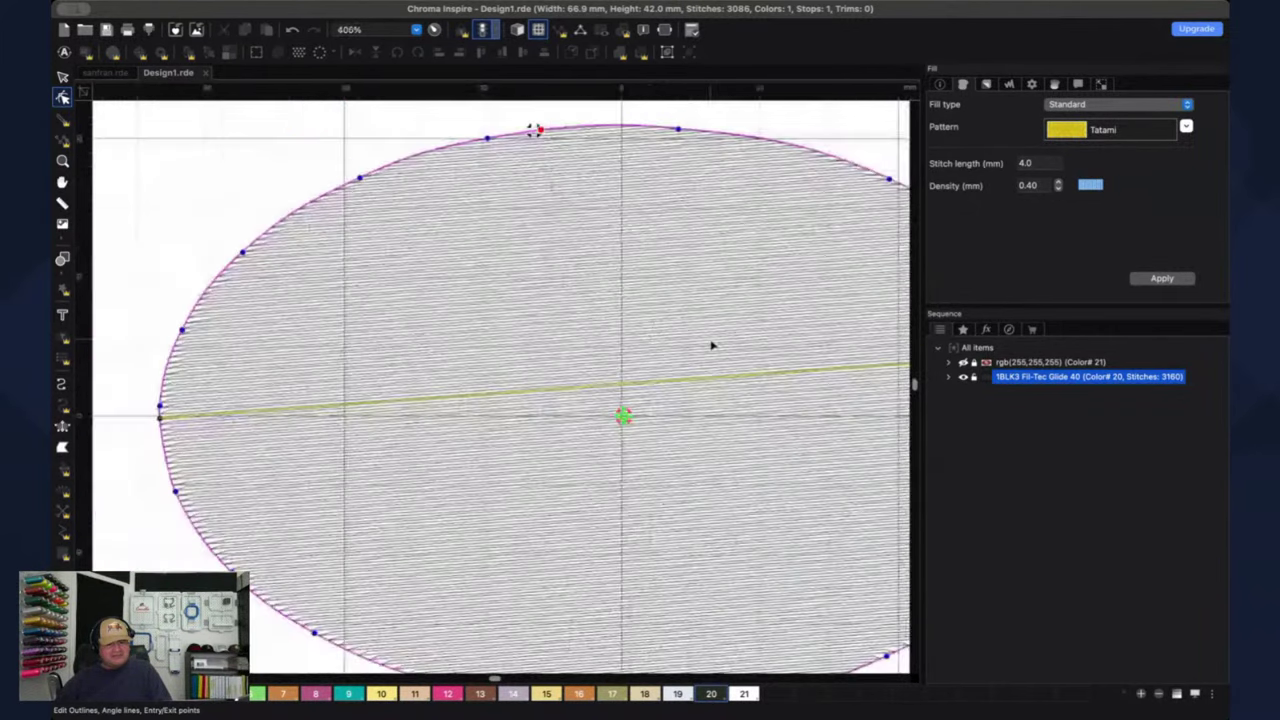
scroll(711, 346, down, 1)
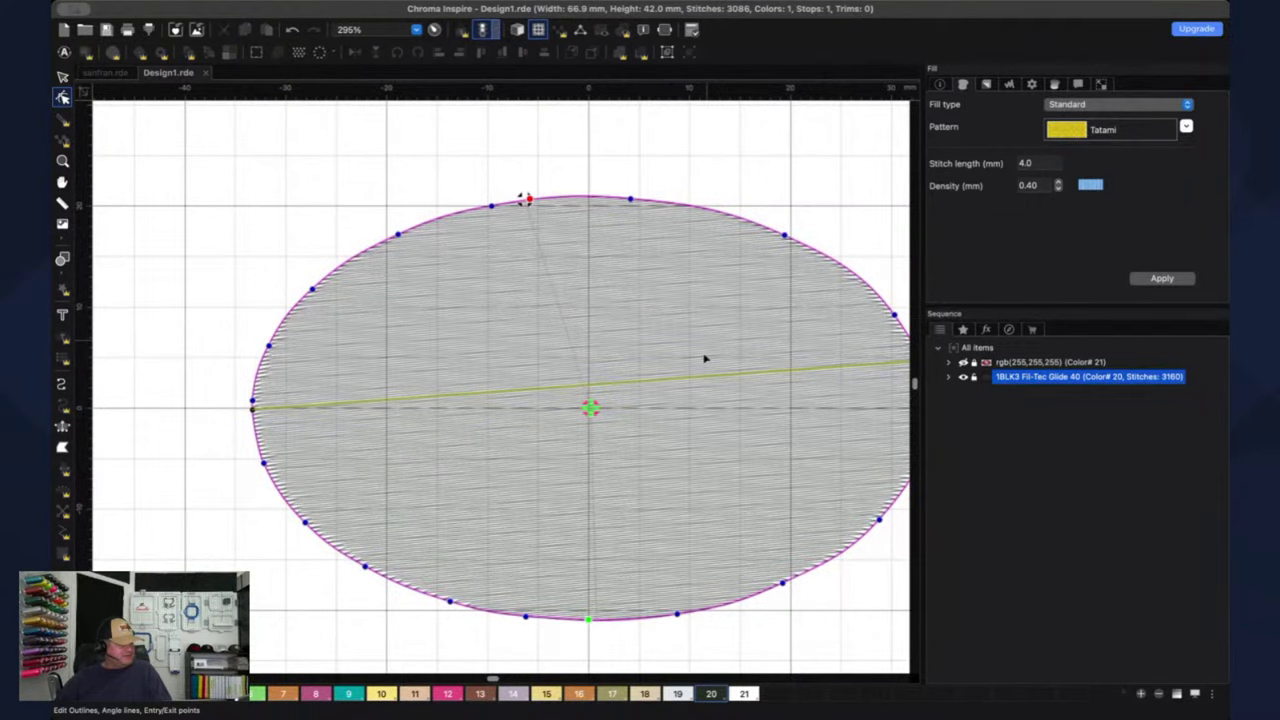
scroll(731, 327, down, 2)
key(space)
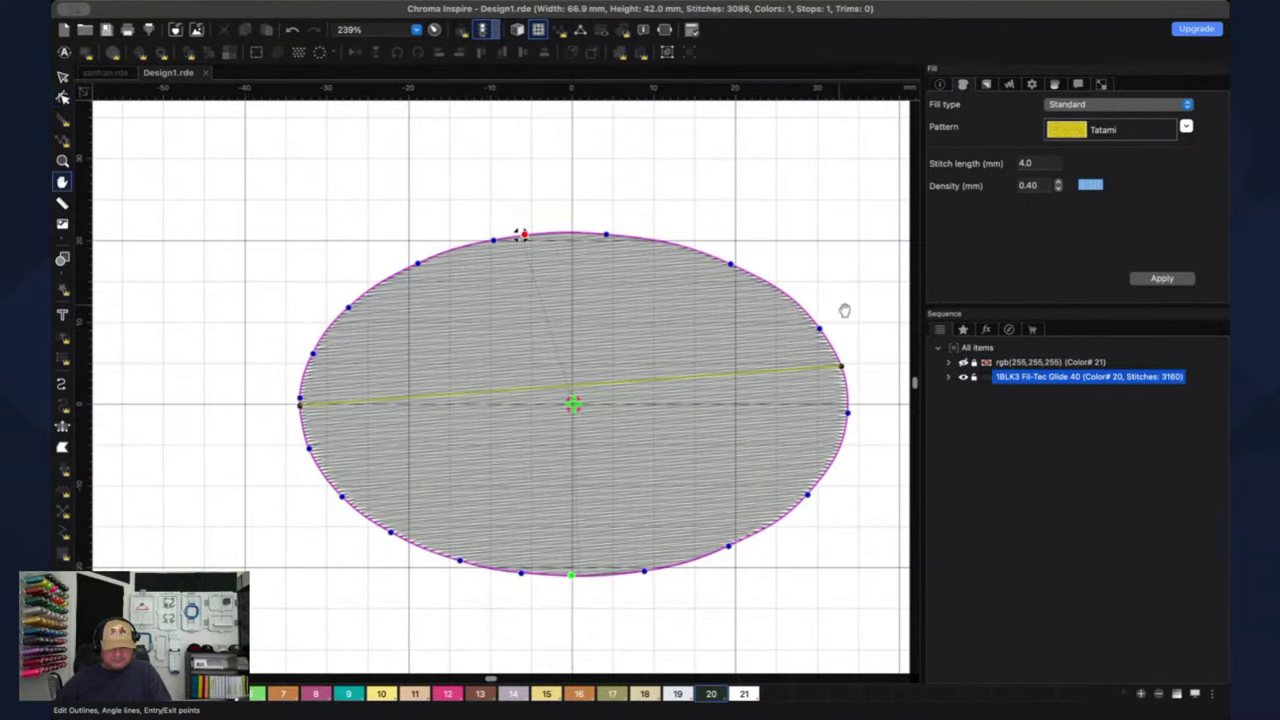
drag(821, 290, 766, 276)
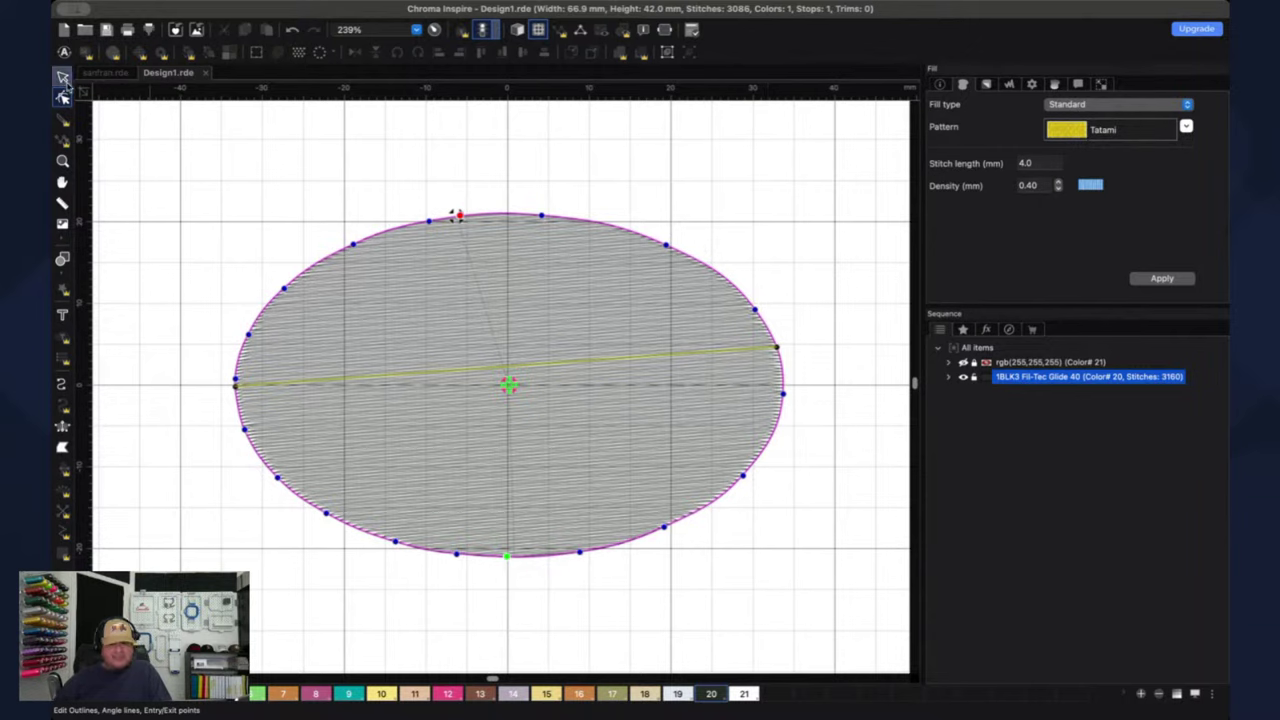
- Leave outline editing and reselect the oval fill with its selected stitches highlighted in blue
click(62, 77)
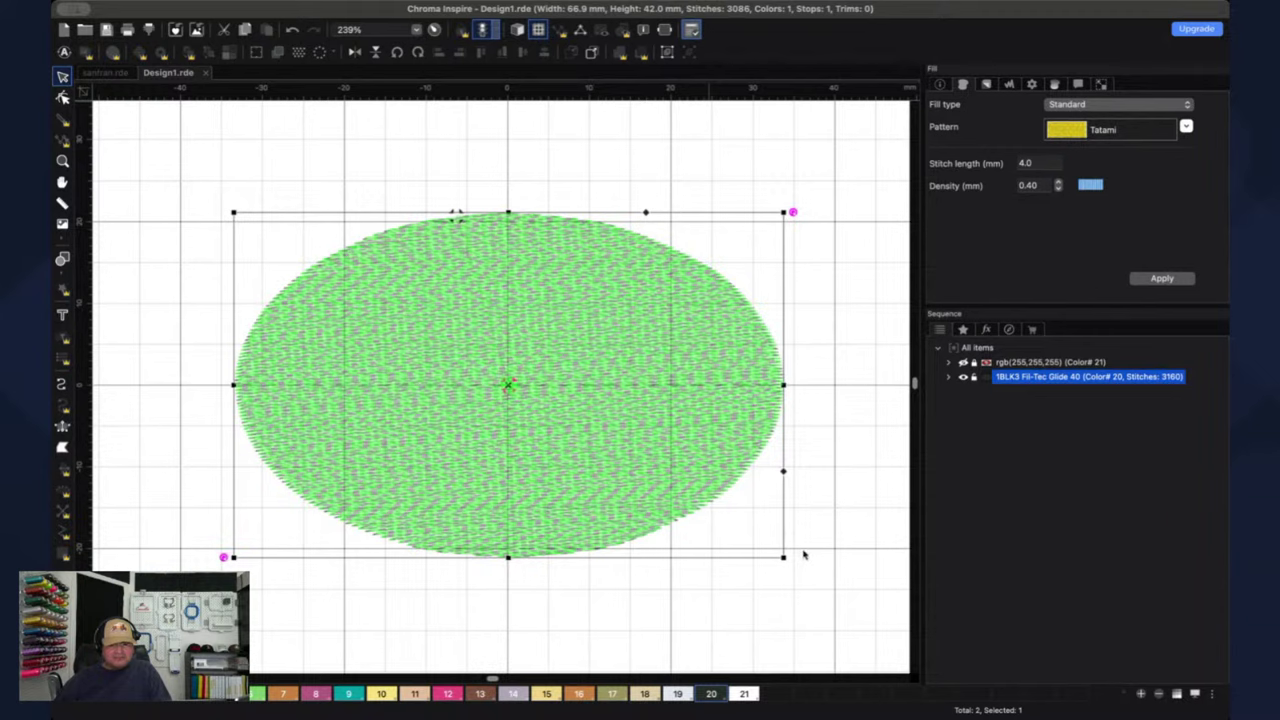
click(852, 438)
click(725, 394)
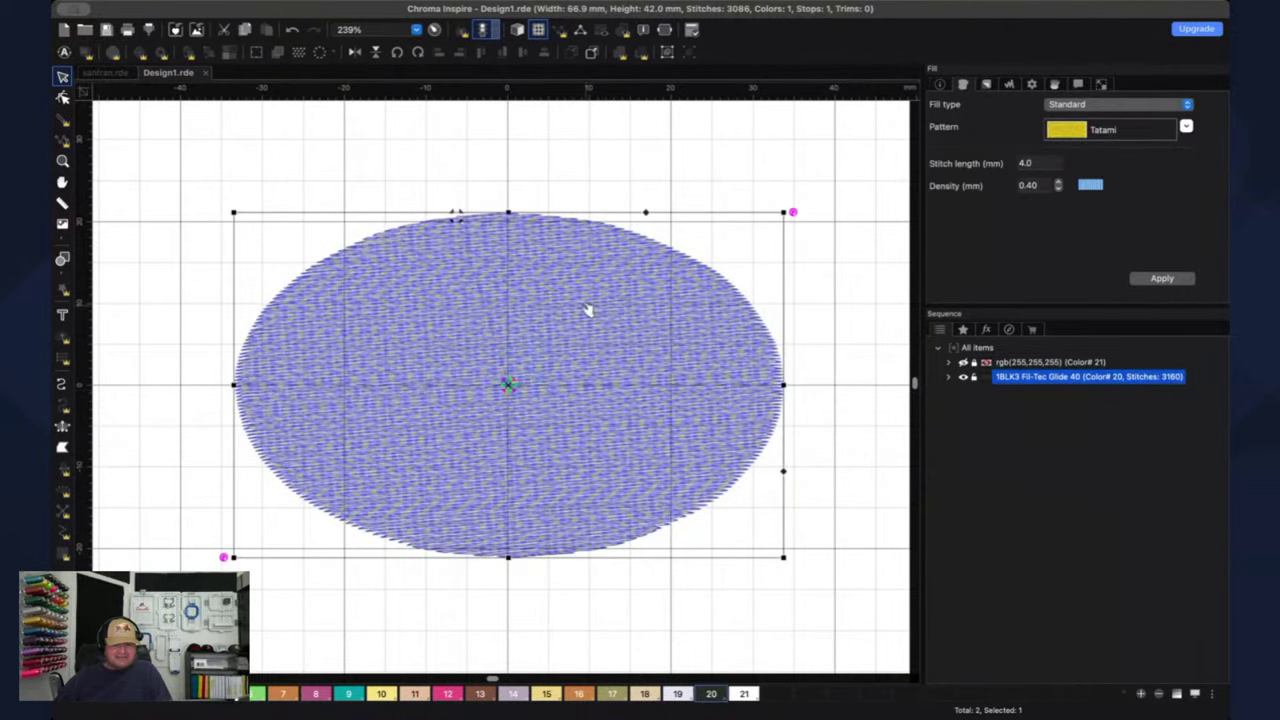
scroll(588, 310, up, 2)
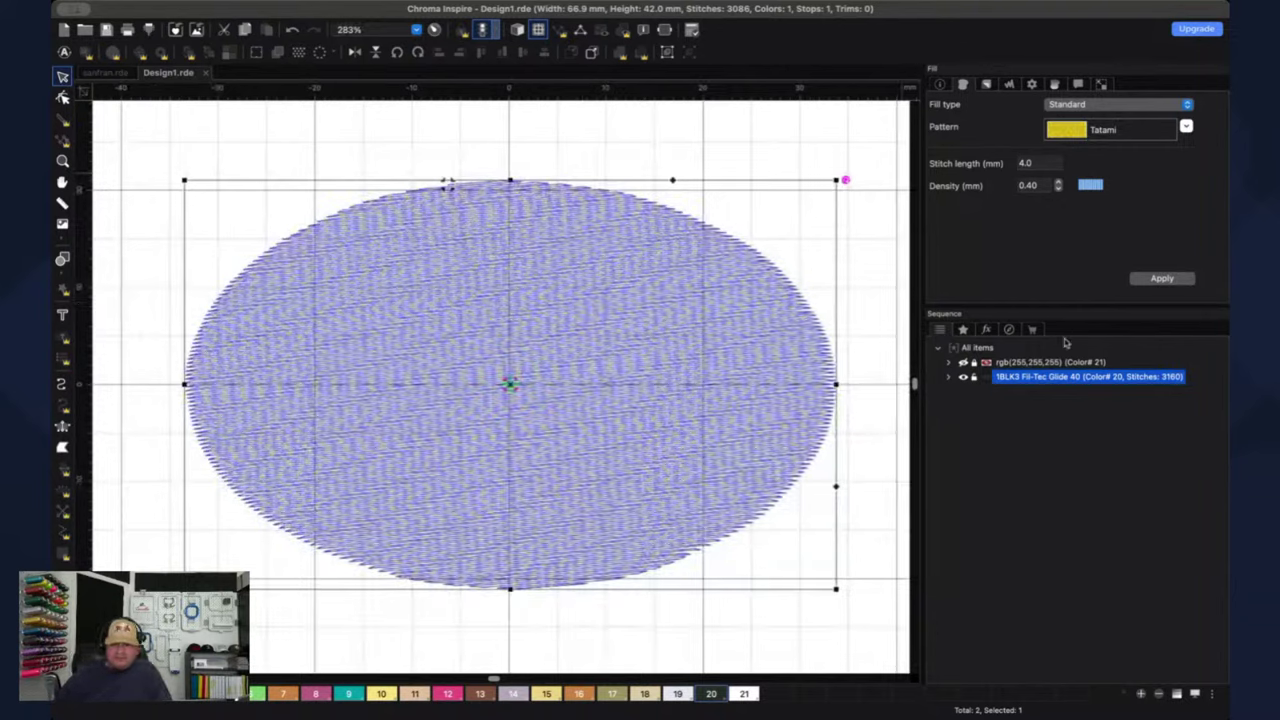
- Add a Contour underlay to the oval fill and apply it
click(986, 85)
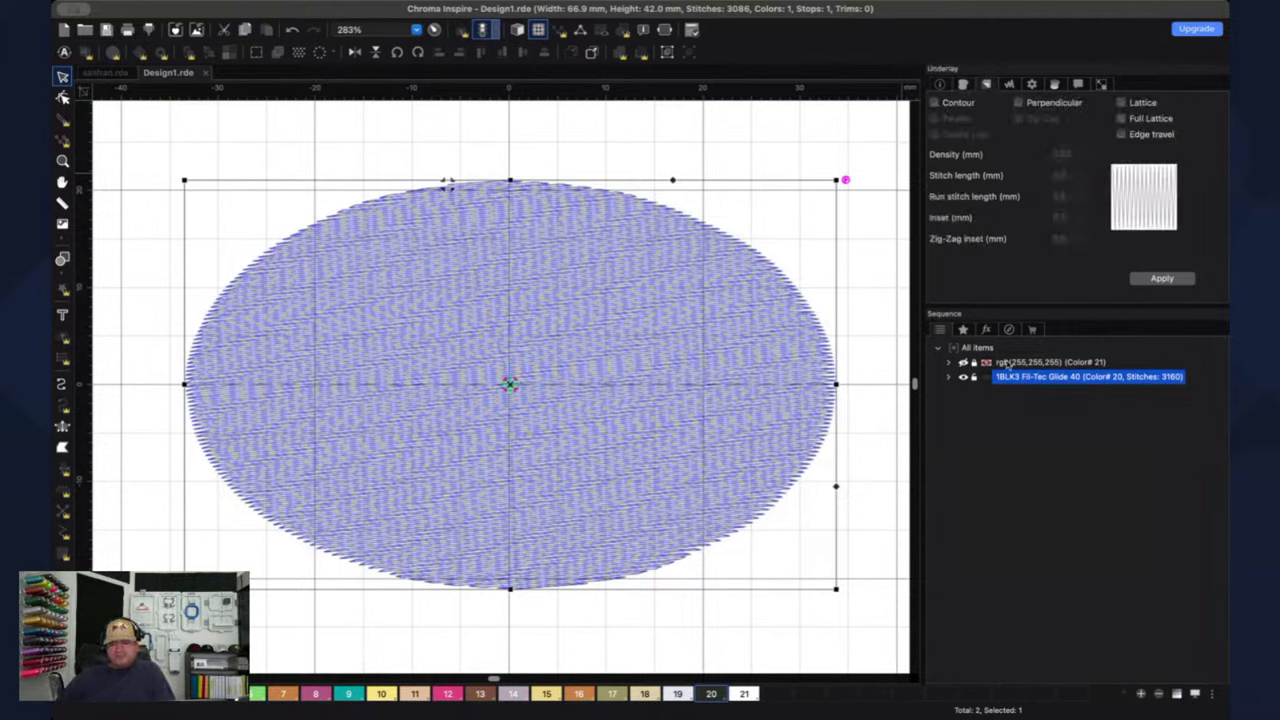
click(935, 103)
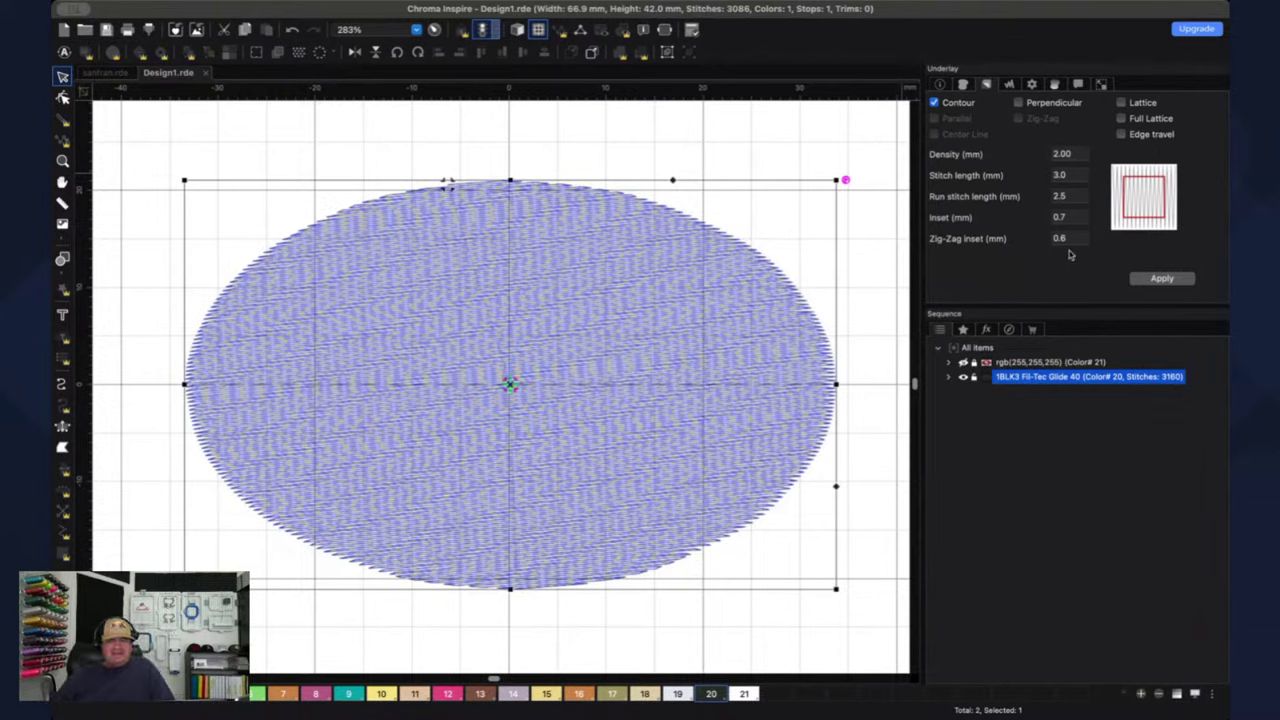
click(1162, 280)
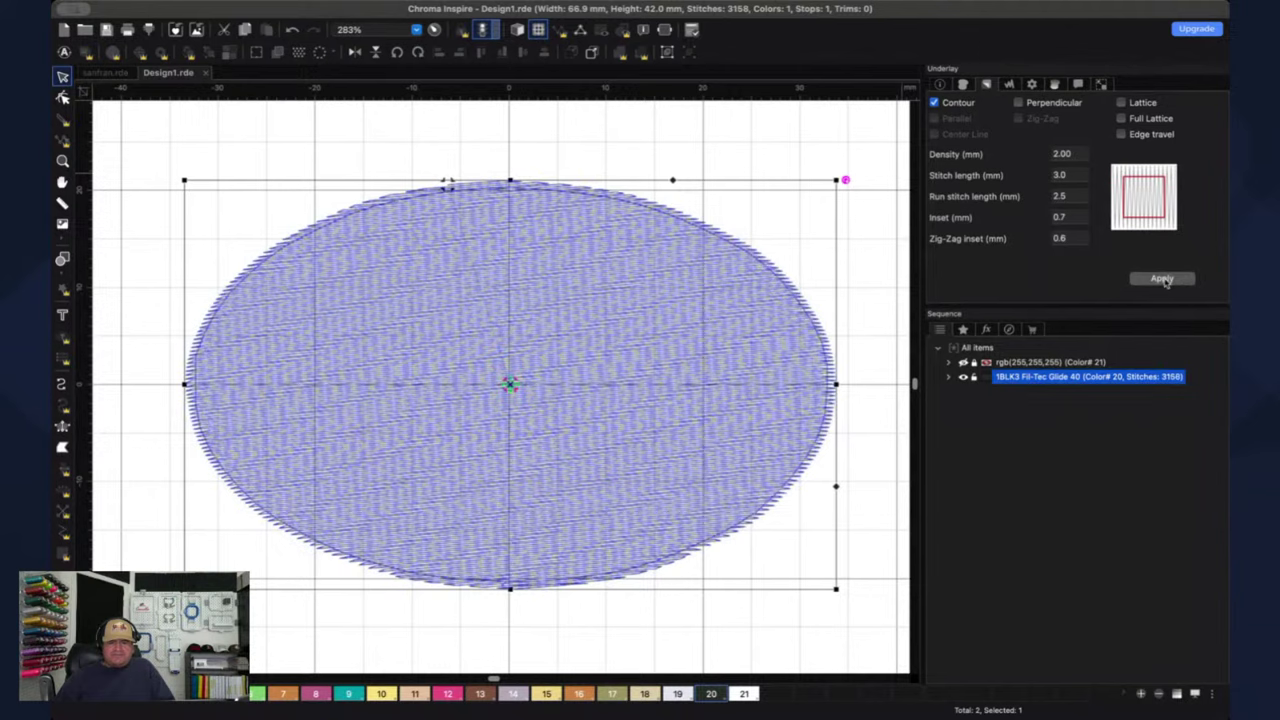
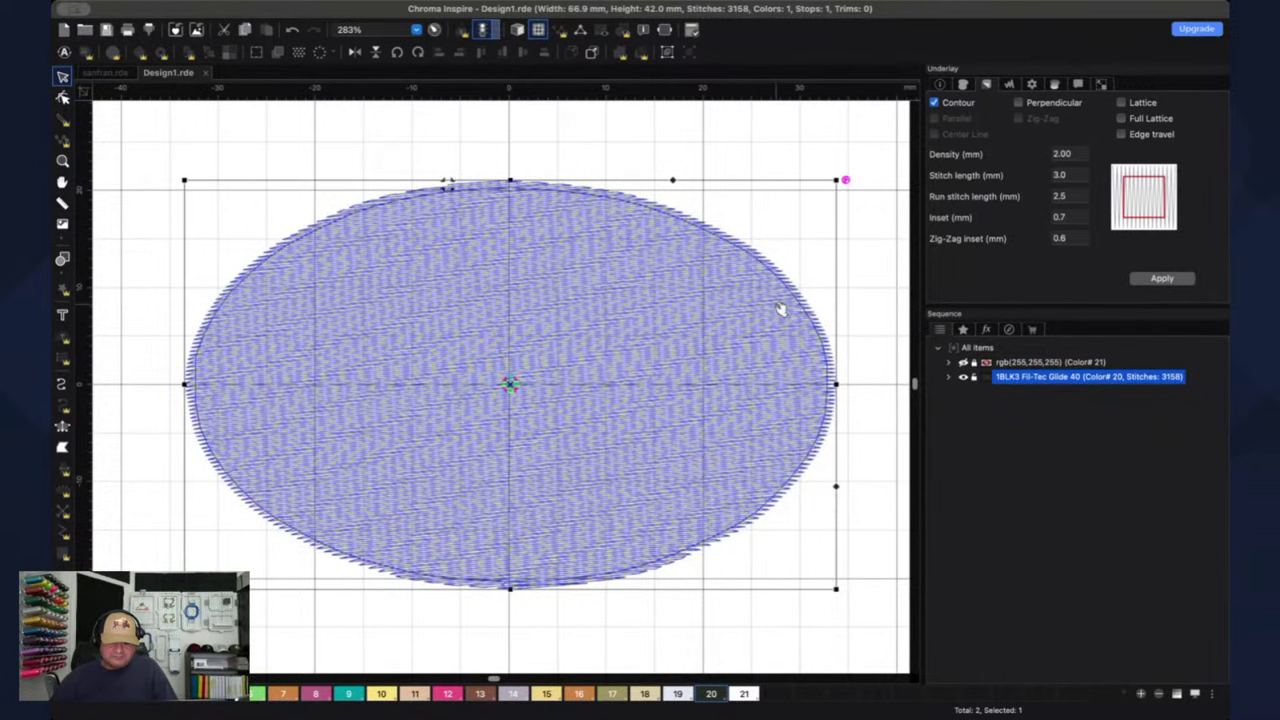
- Examine the Contour underlay's run and the fill's stitch ends along the oval's upper-right edge
scroll(786, 306, up, 3)
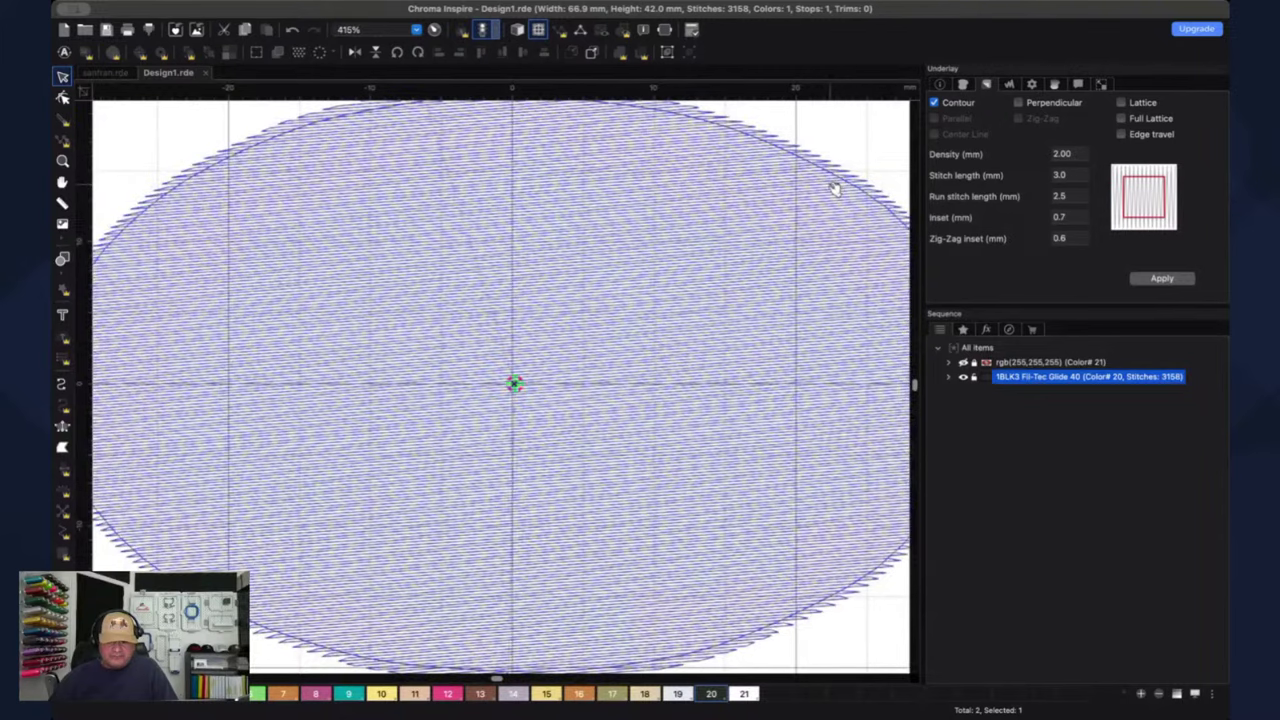
key(Escape)
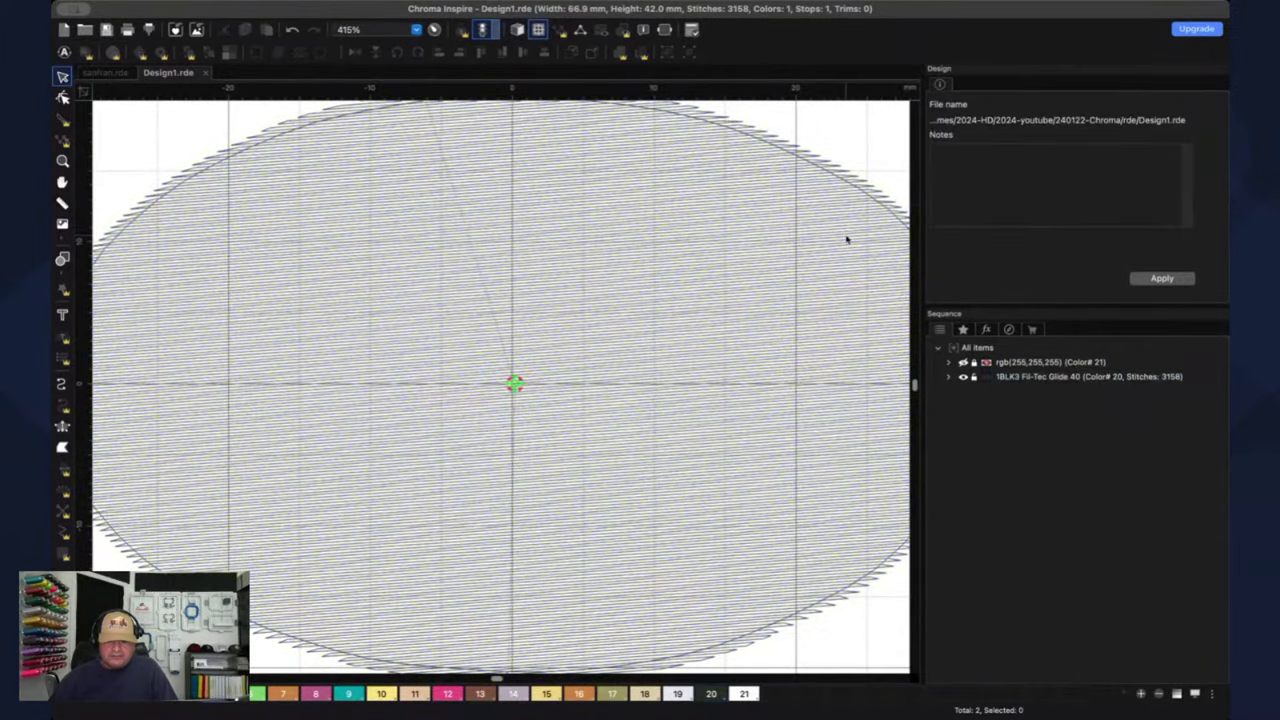
click(846, 240)
key(space)
drag(846, 217, 655, 432)
scroll(730, 360, up, 2)
key(space)
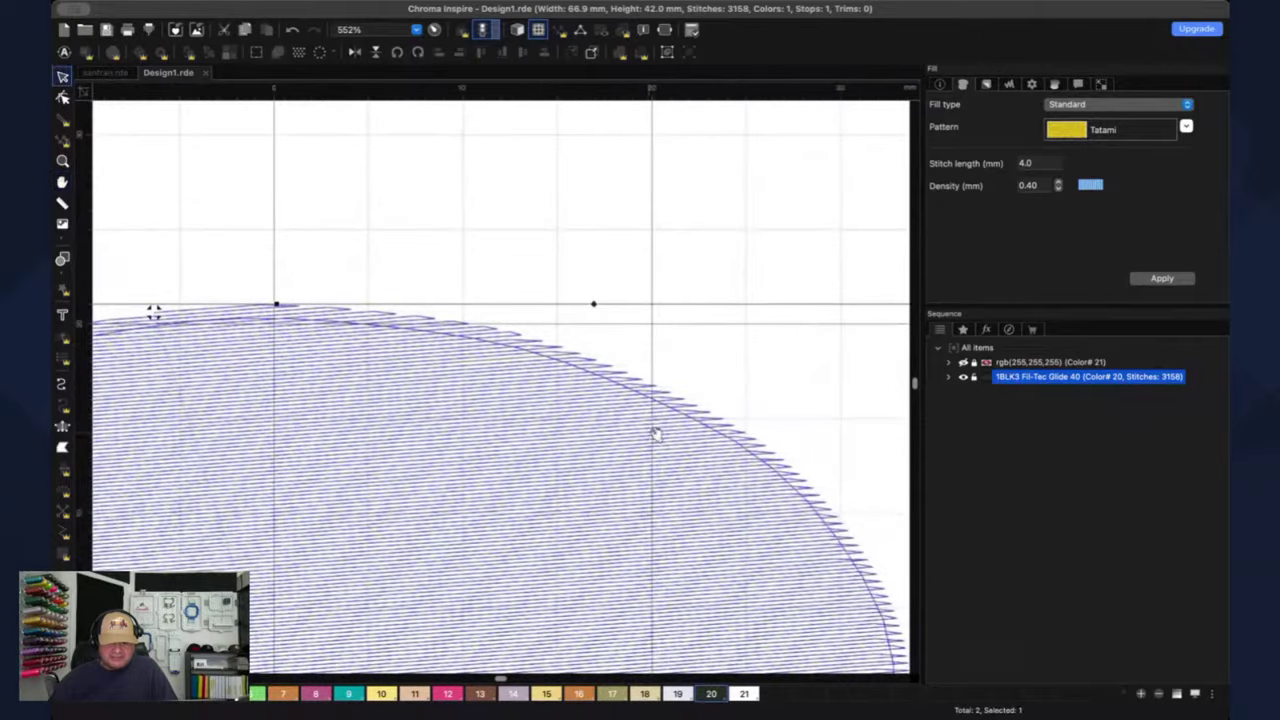
scroll(660, 420, up, 3)
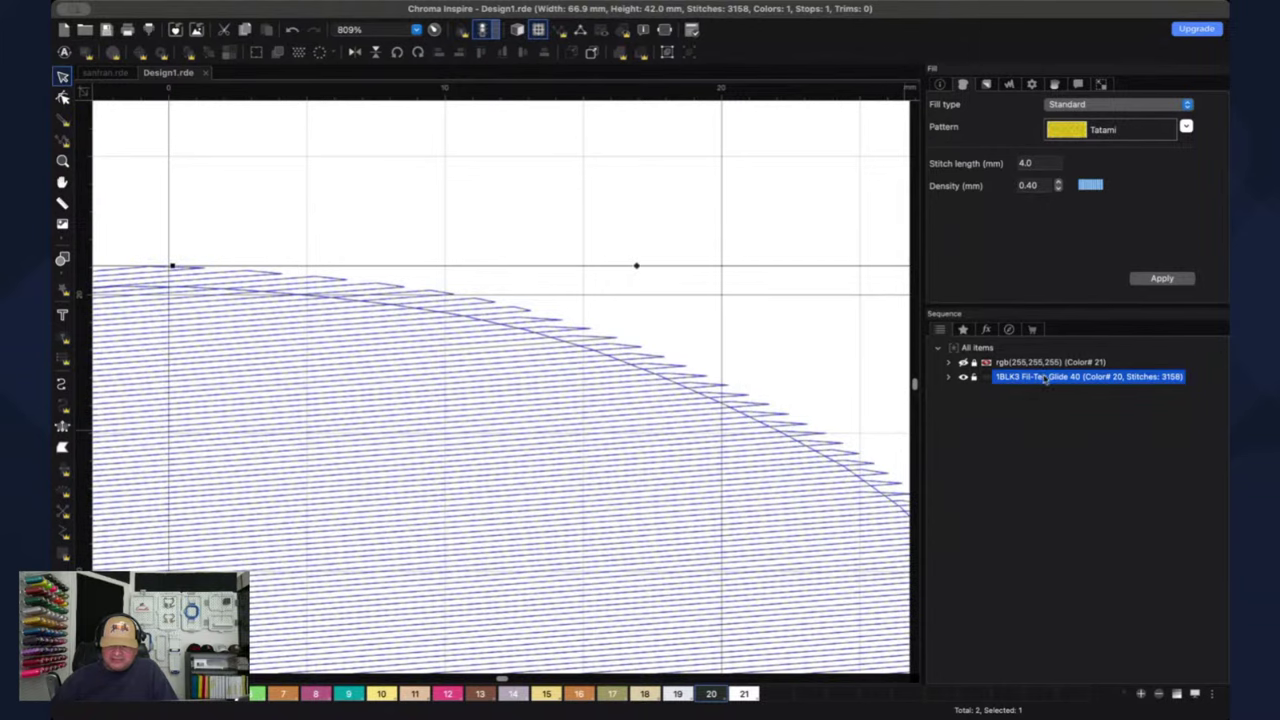
- Set the oval fill's underlay stitch length to 2.5 mm, matching the 2.5 mm run stitch length
click(987, 84)
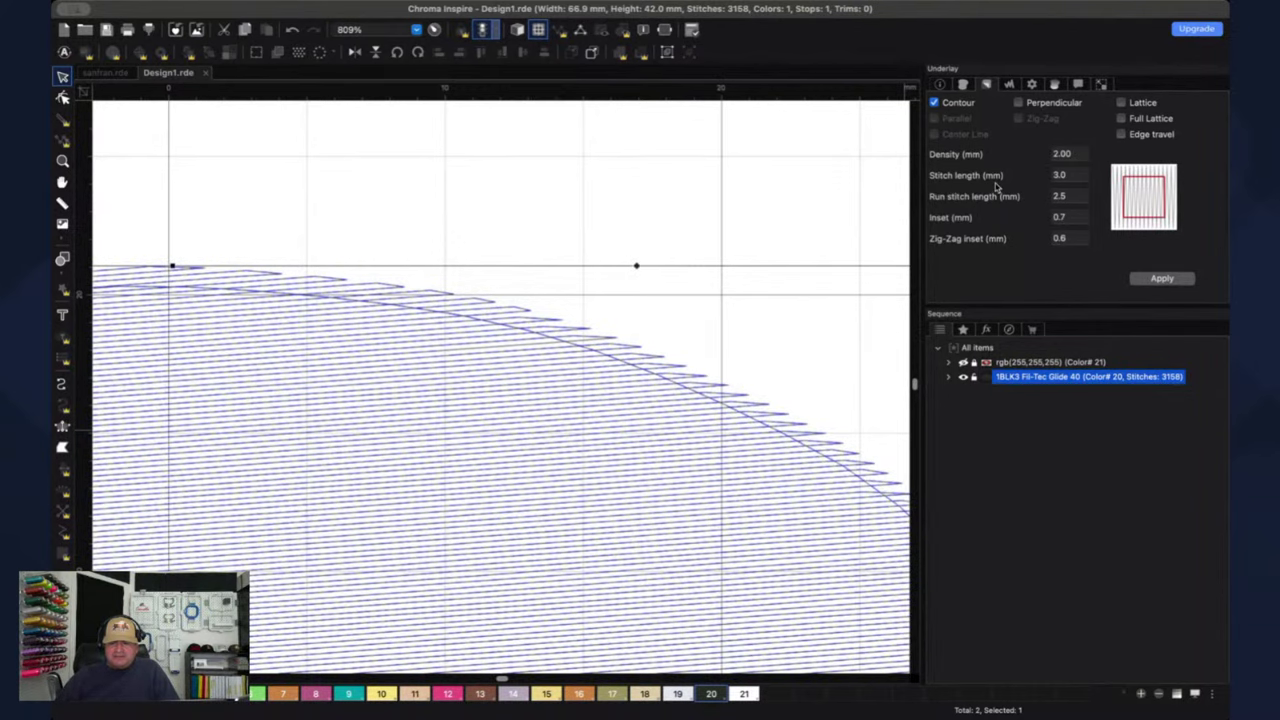
click(1068, 175)
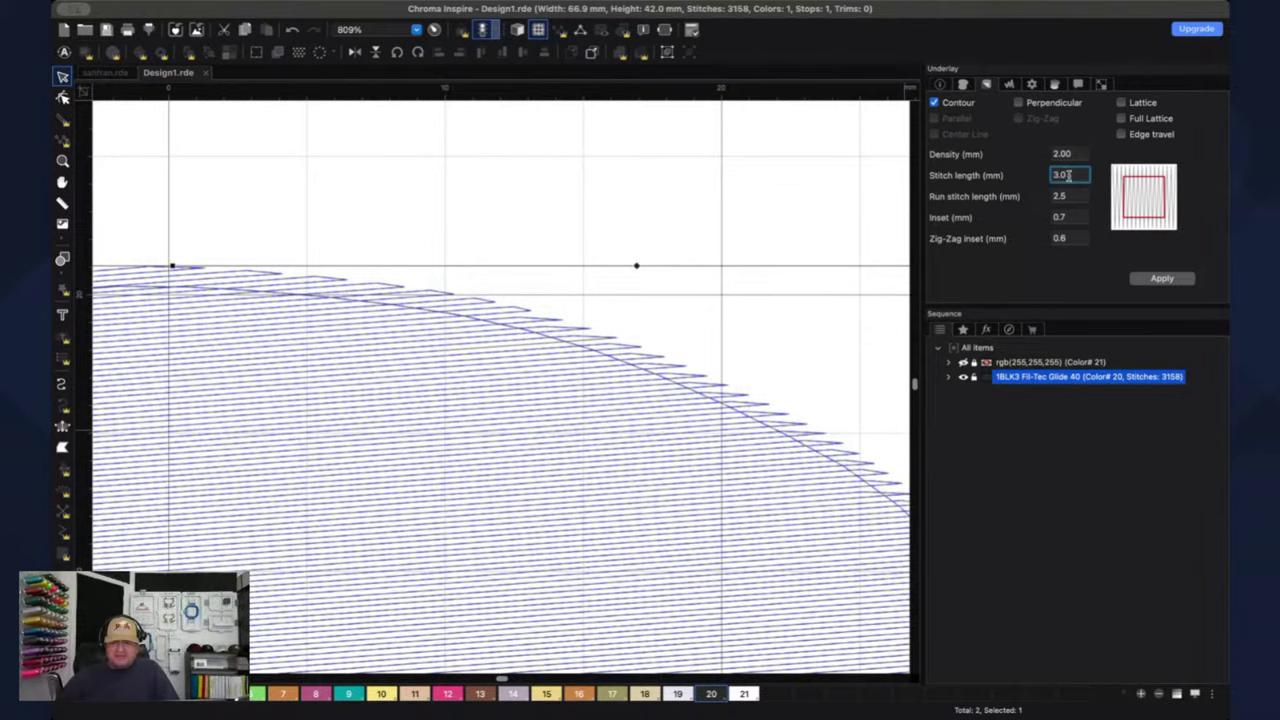
drag(1068, 175, 1042, 171)
text(2.5)
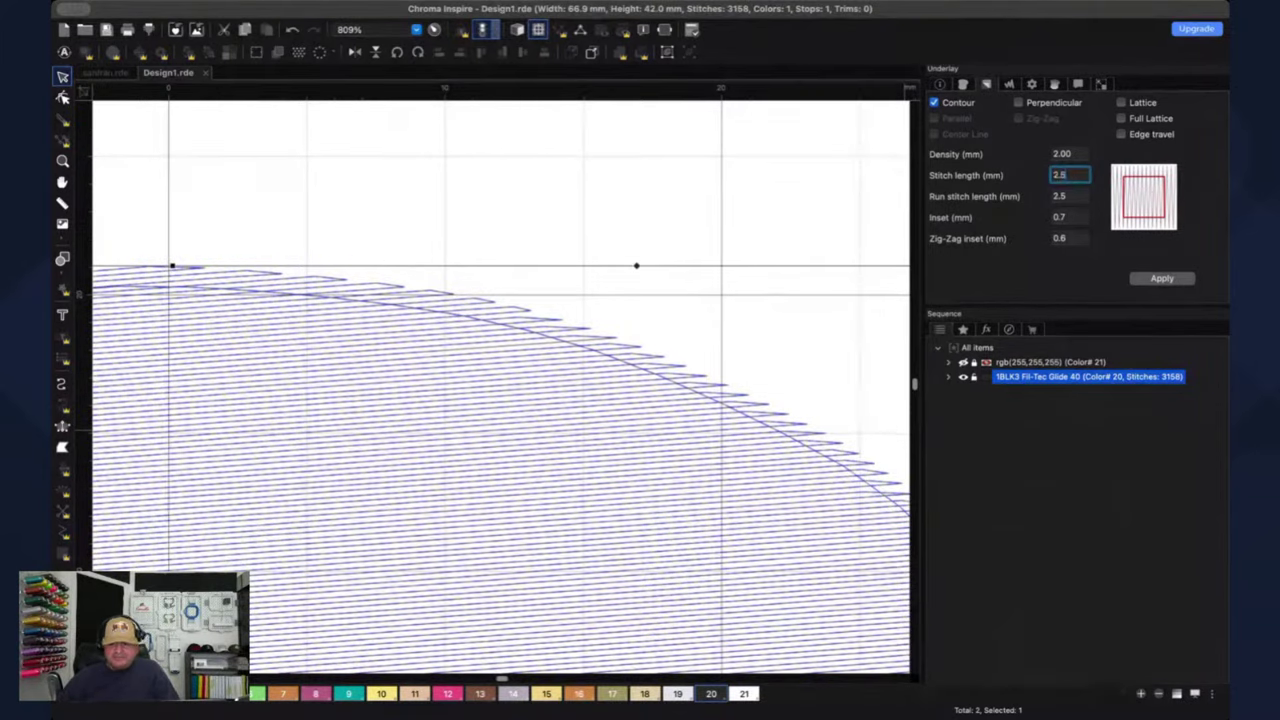
click(1072, 200)
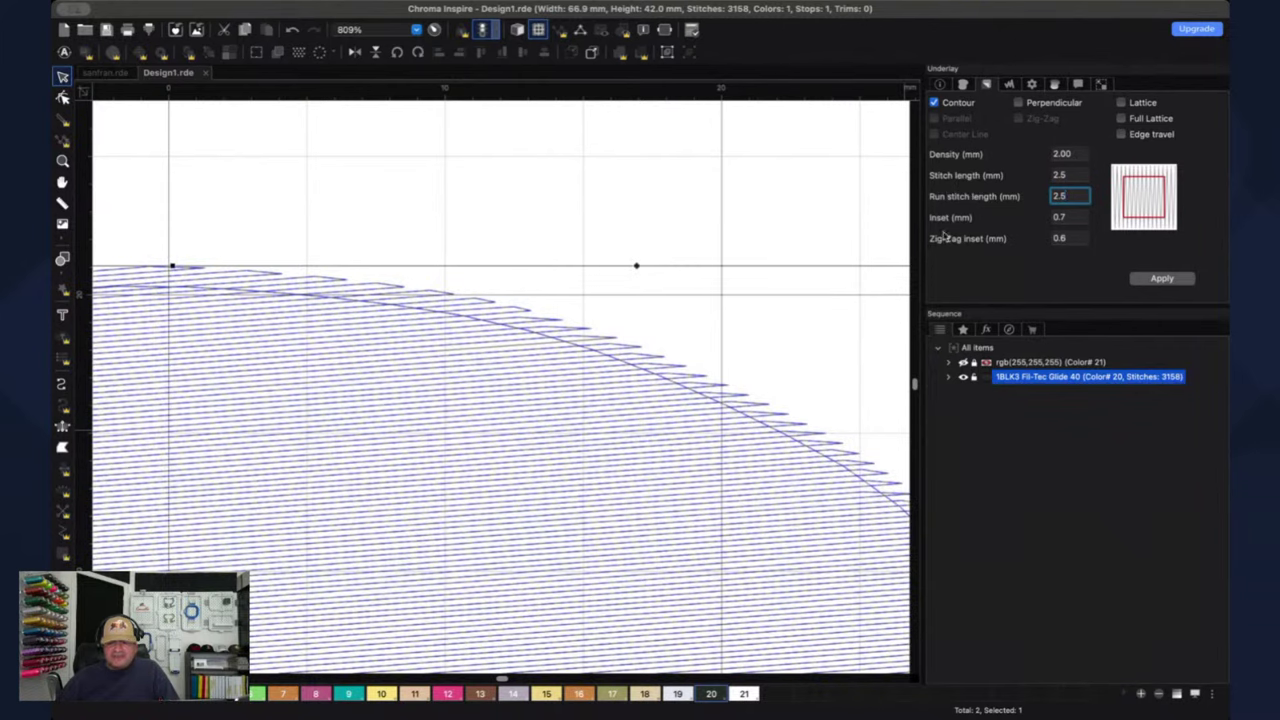
- Set the Contour underlay's inset to 0.1 mm and apply it to the oval fill
click(1062, 217)
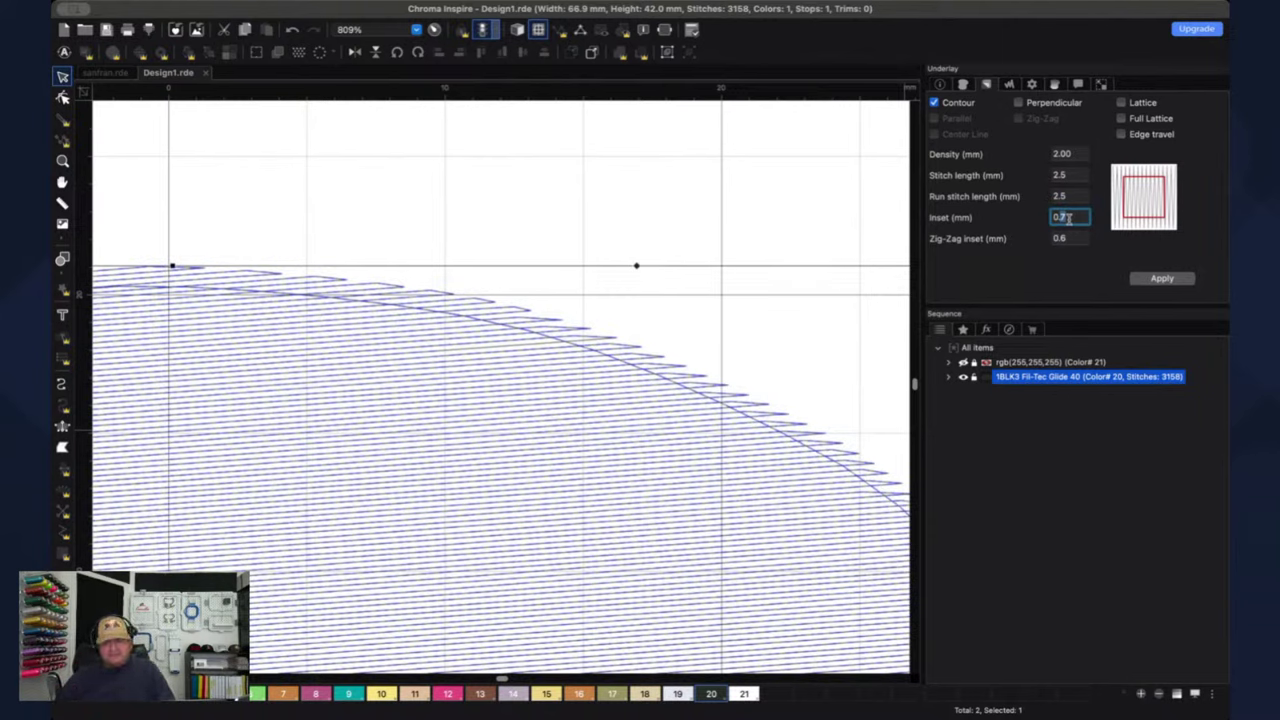
text(0.0)
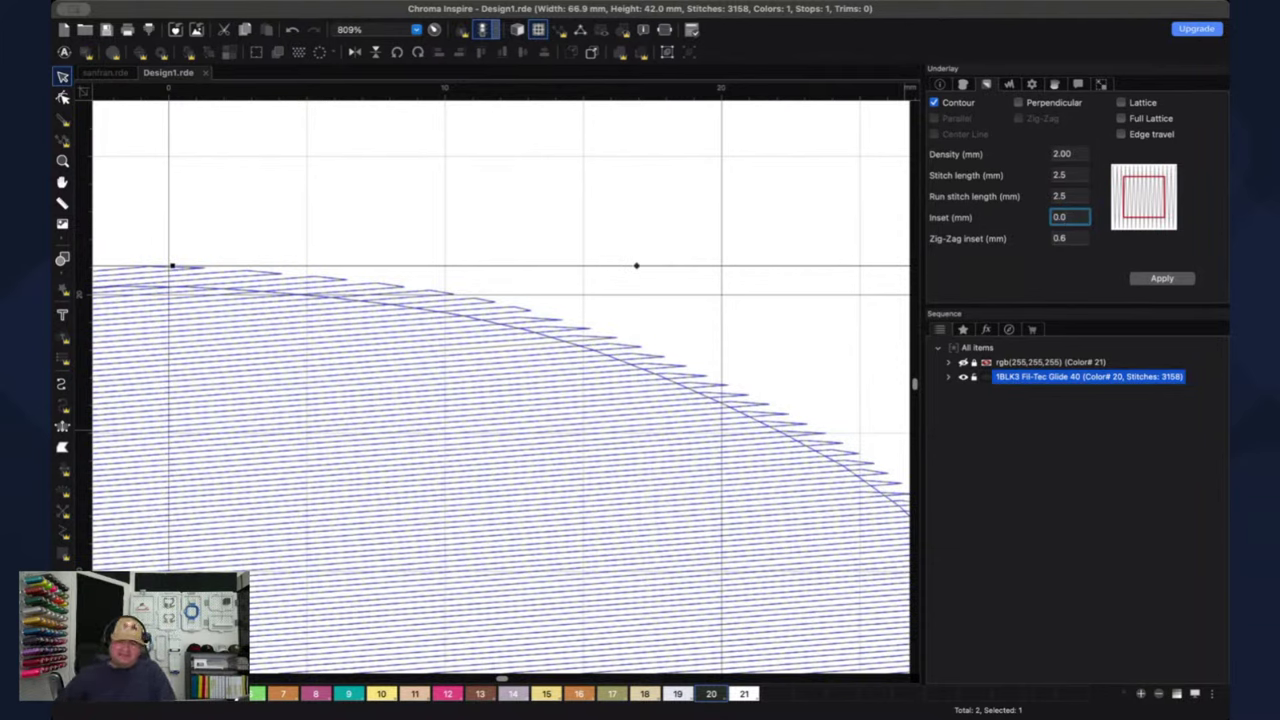
click(1162, 279)
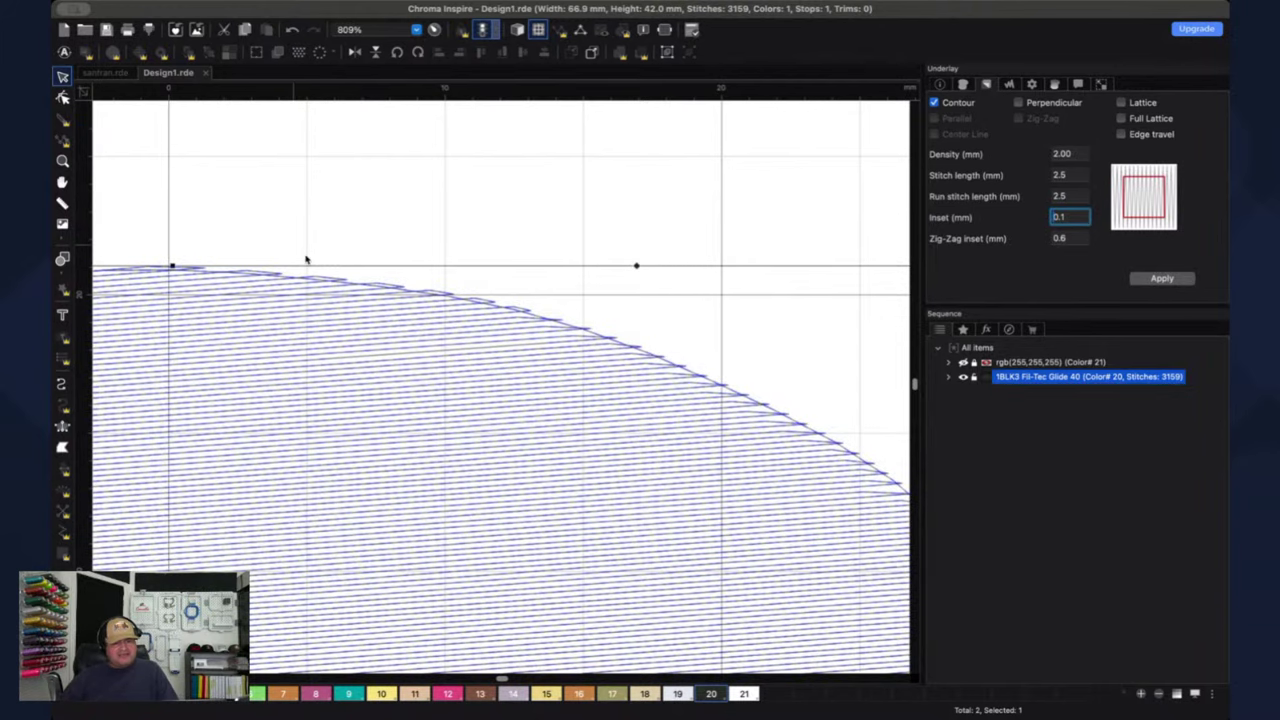
scroll(312, 270, down, 2)
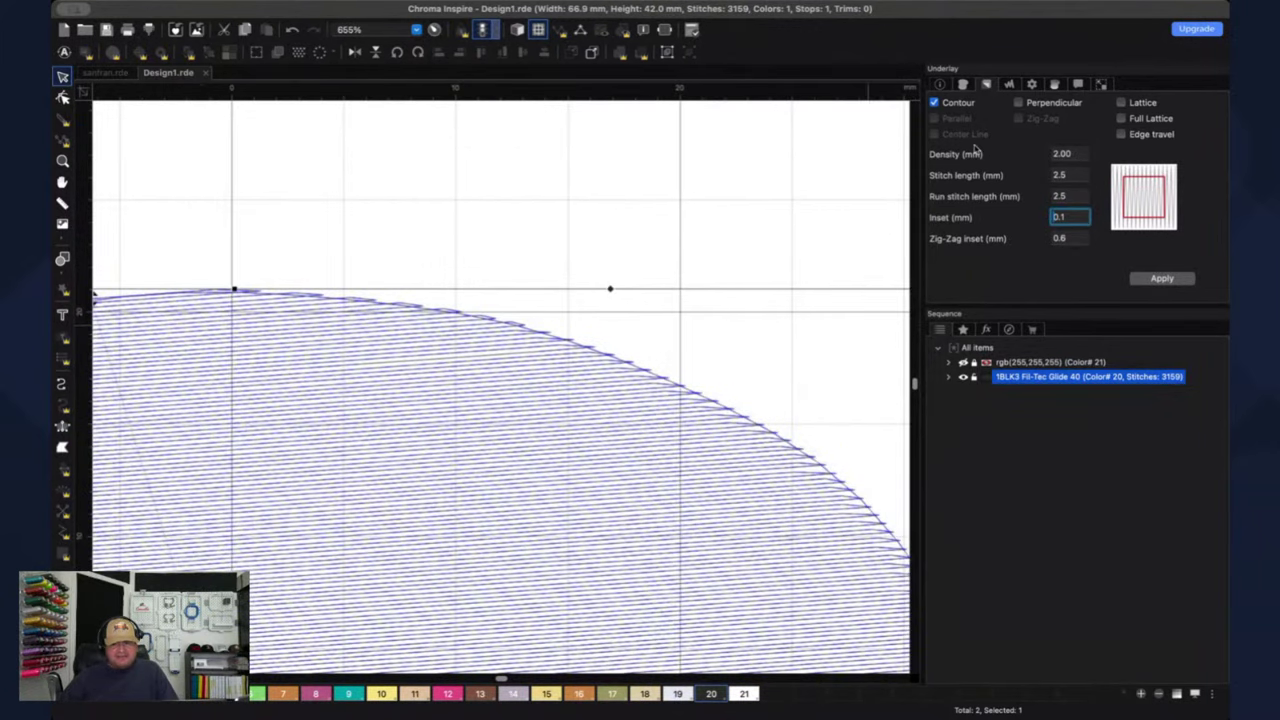
- Show the hidden logo artwork and compare the fill's edge with the red oval along its upper-right curve
click(965, 365)
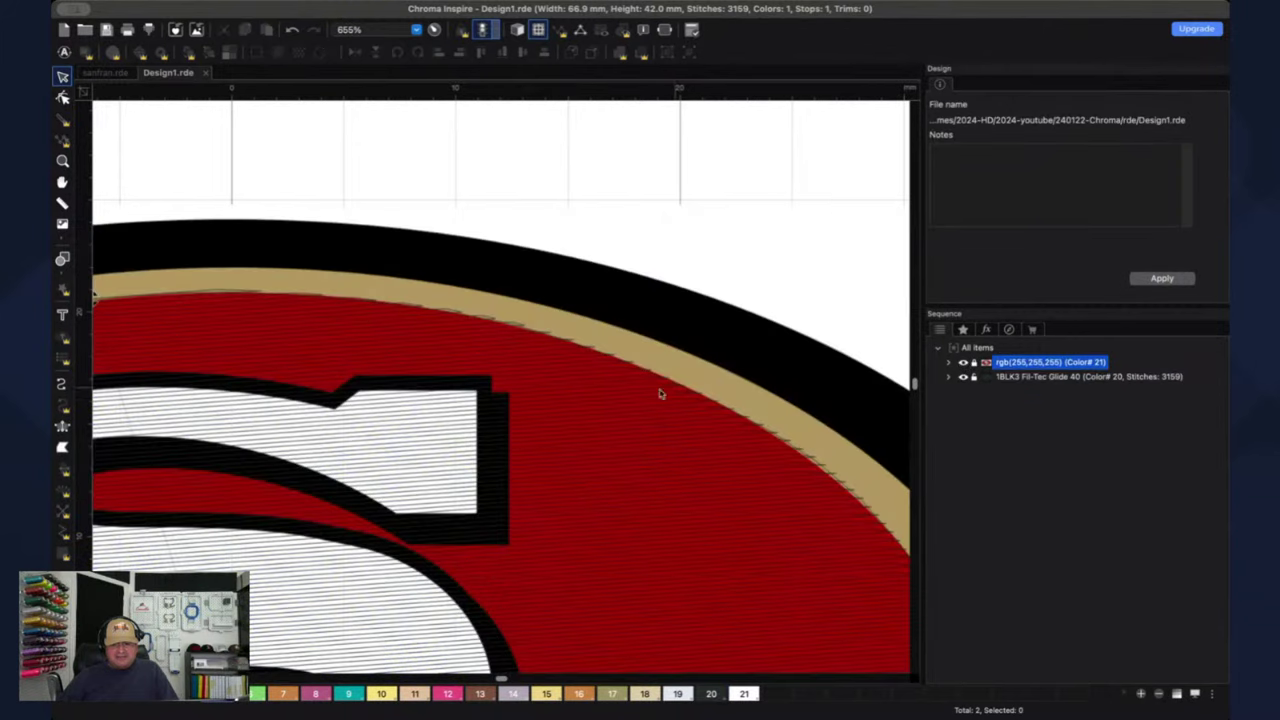
scroll(600, 345, up, 3)
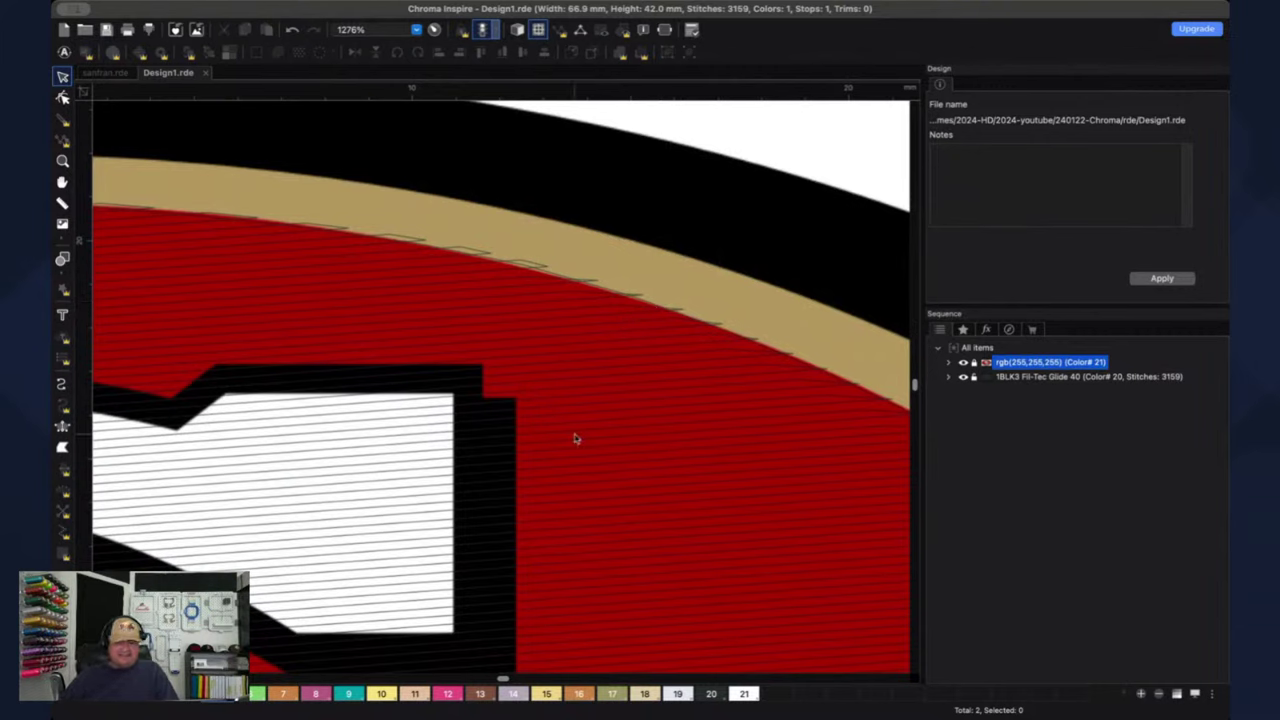
click(1052, 377)
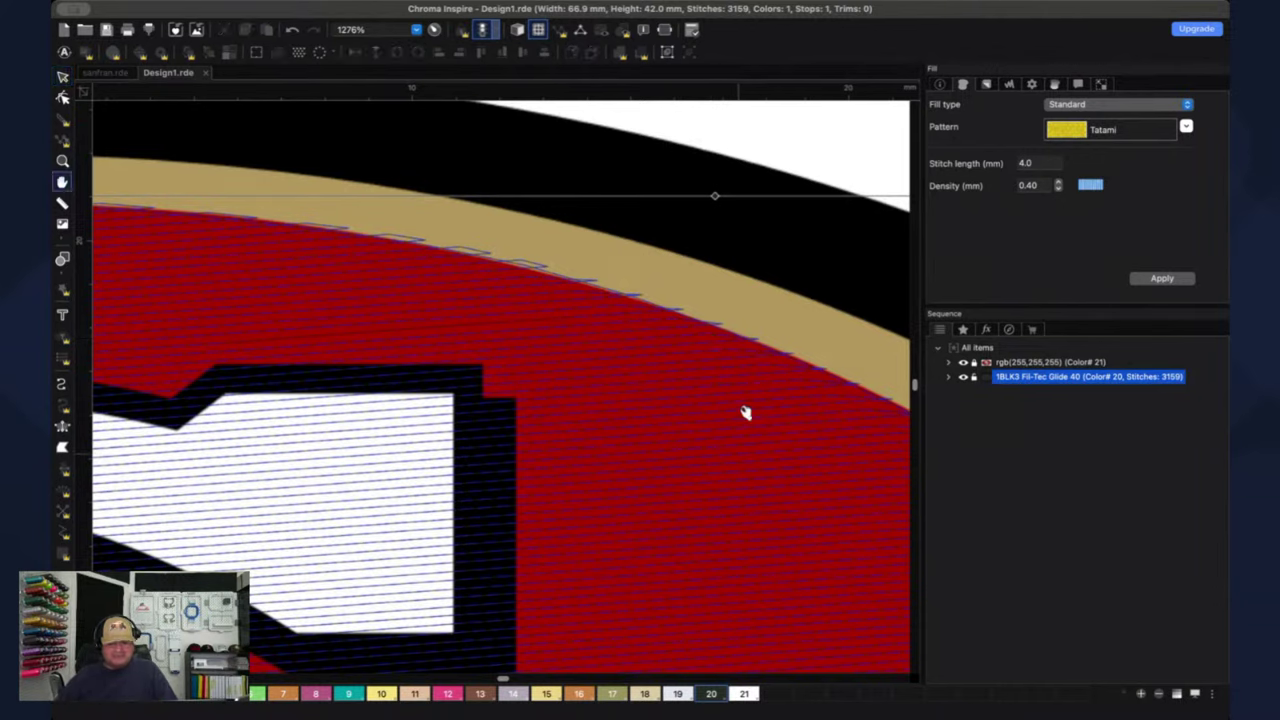
key(Escape)
key(h)
drag(771, 420, 609, 236)
drag(815, 455, 657, 360)
drag(769, 471, 654, 374)
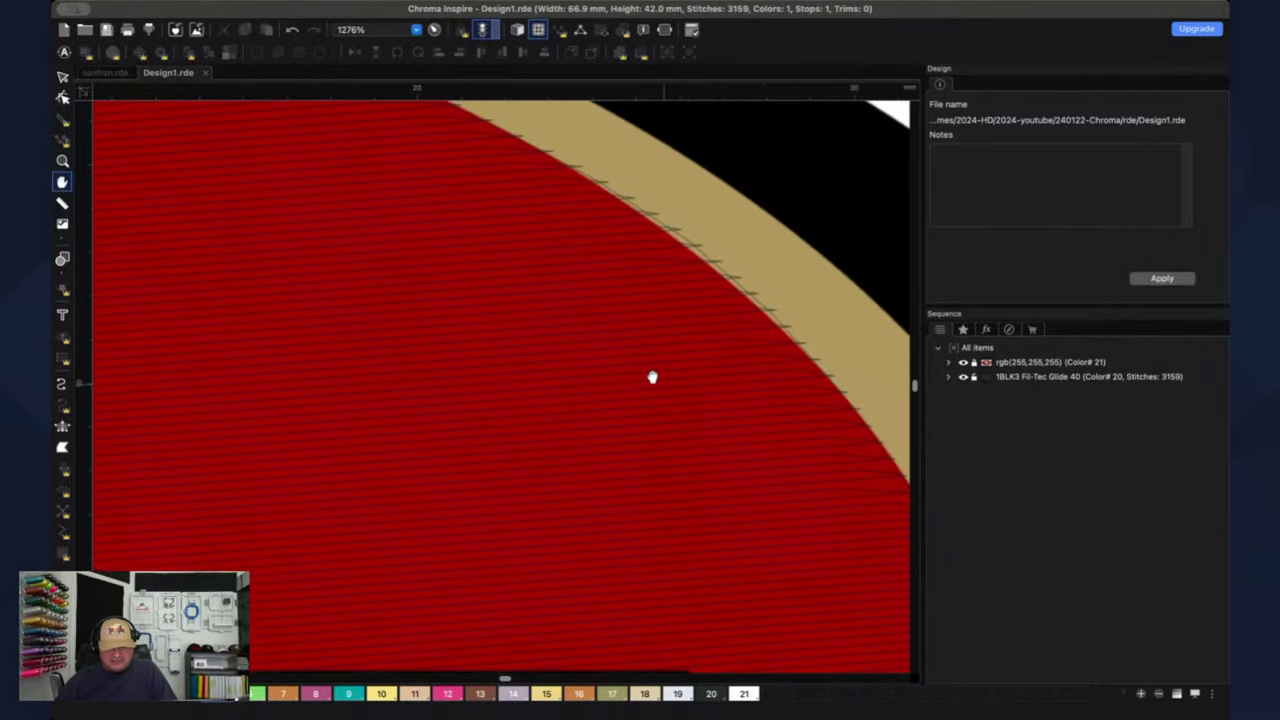
drag(740, 457, 766, 537)
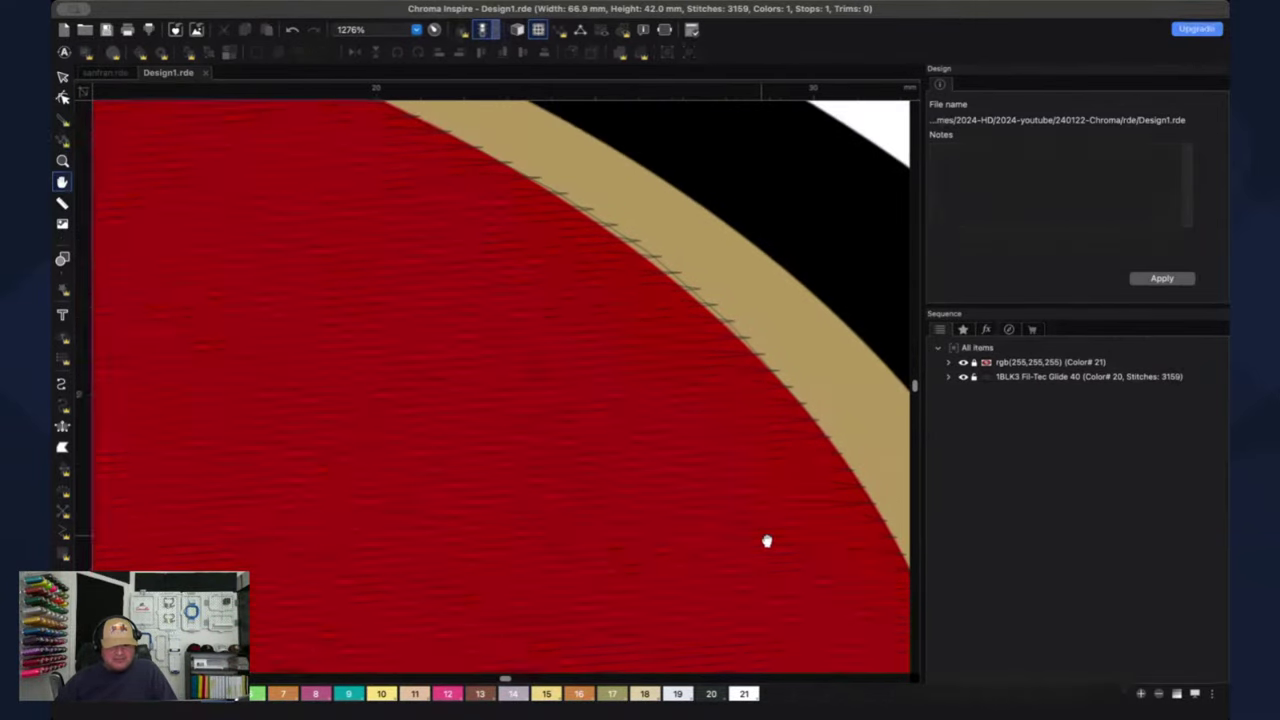
key(Escape)
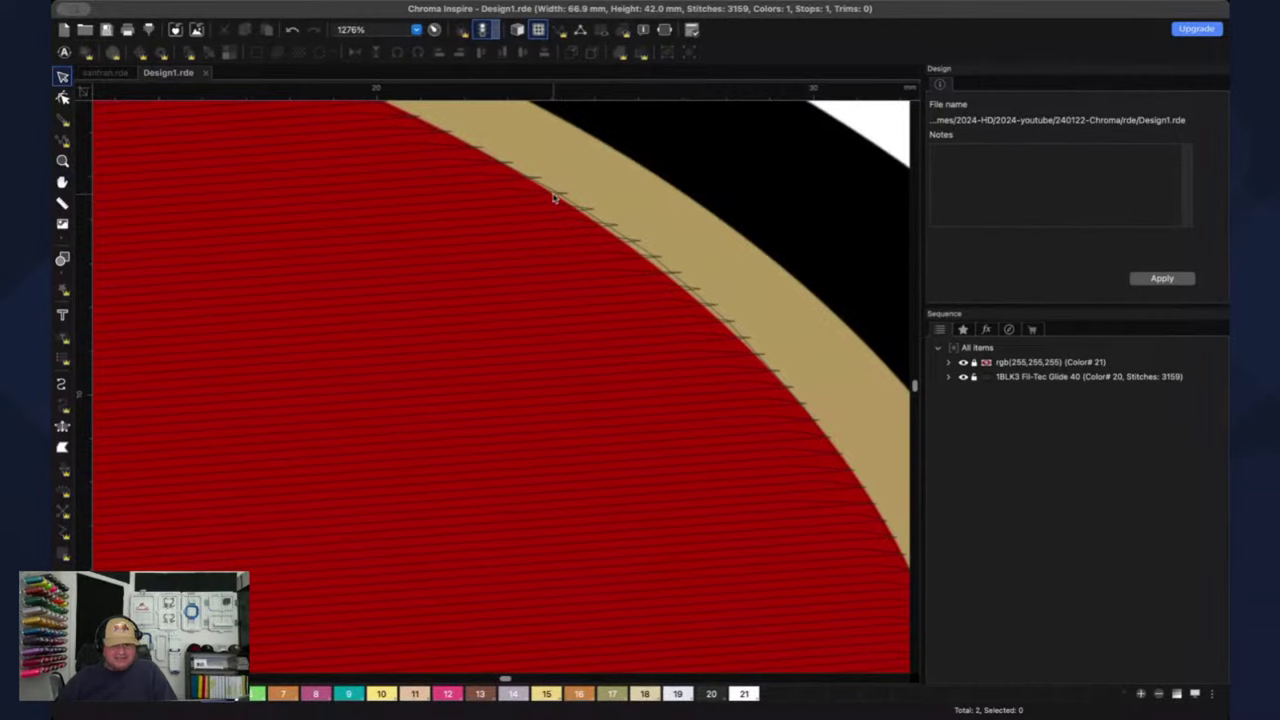
- Edit the oval fill's outline, nudging the lower node of its upper-right arc onto the red artwork's edge
click(649, 257)
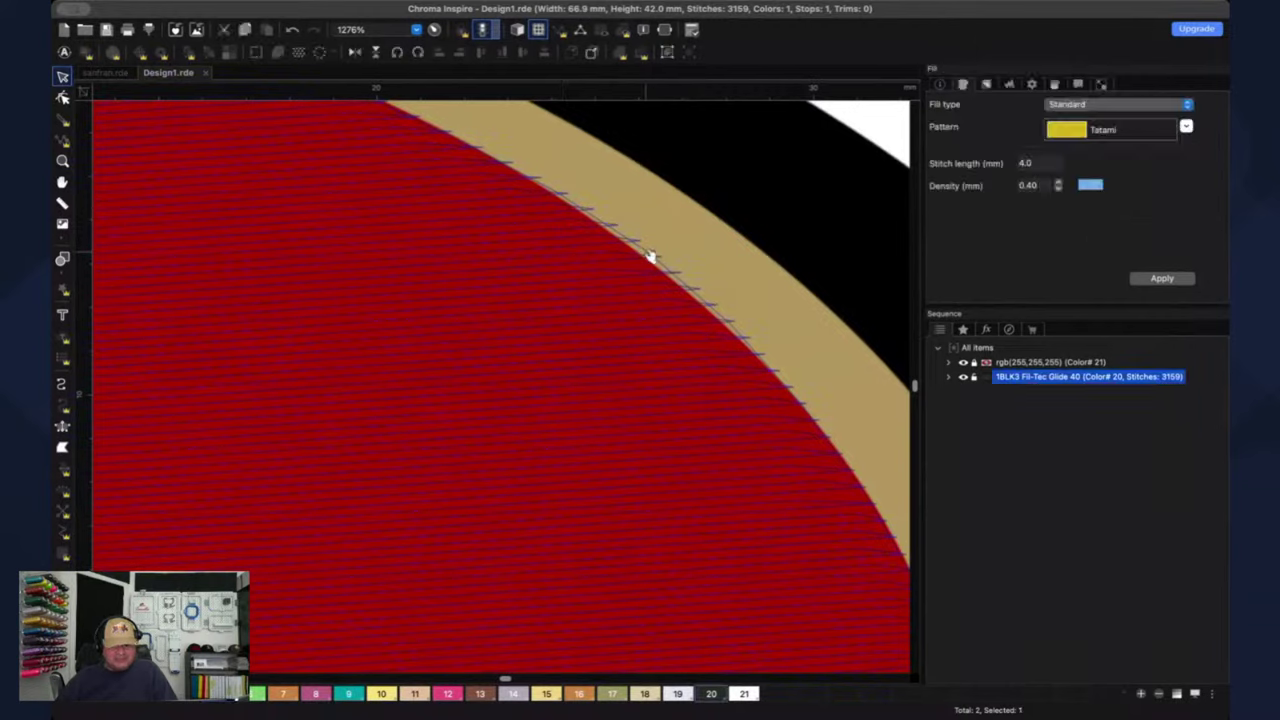
scroll(658, 265, up, 3)
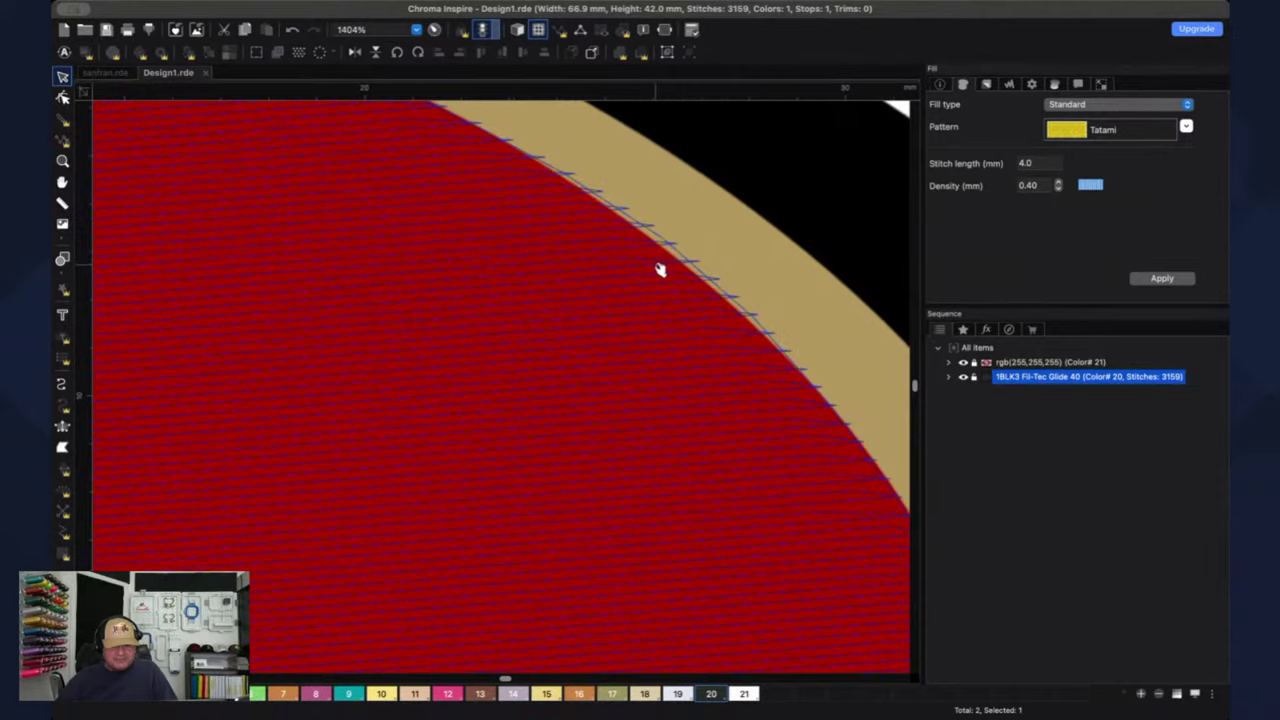
drag(732, 232, 663, 309)
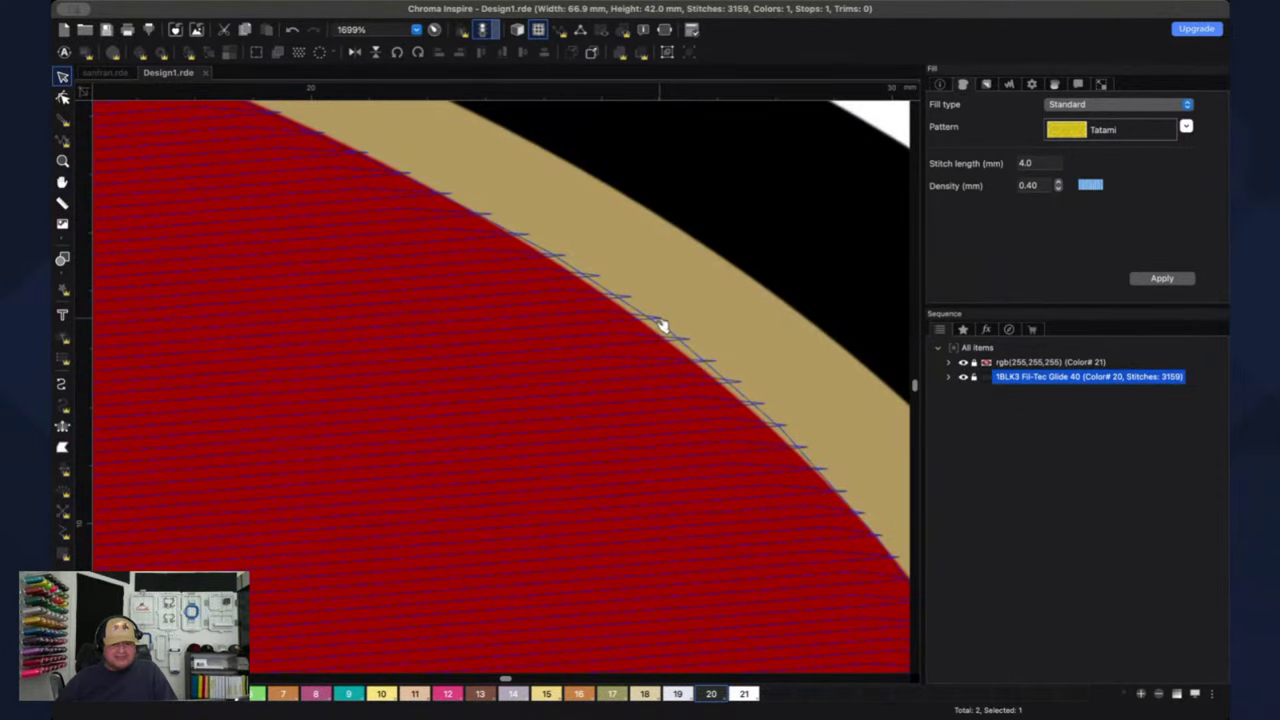
click(62, 97)
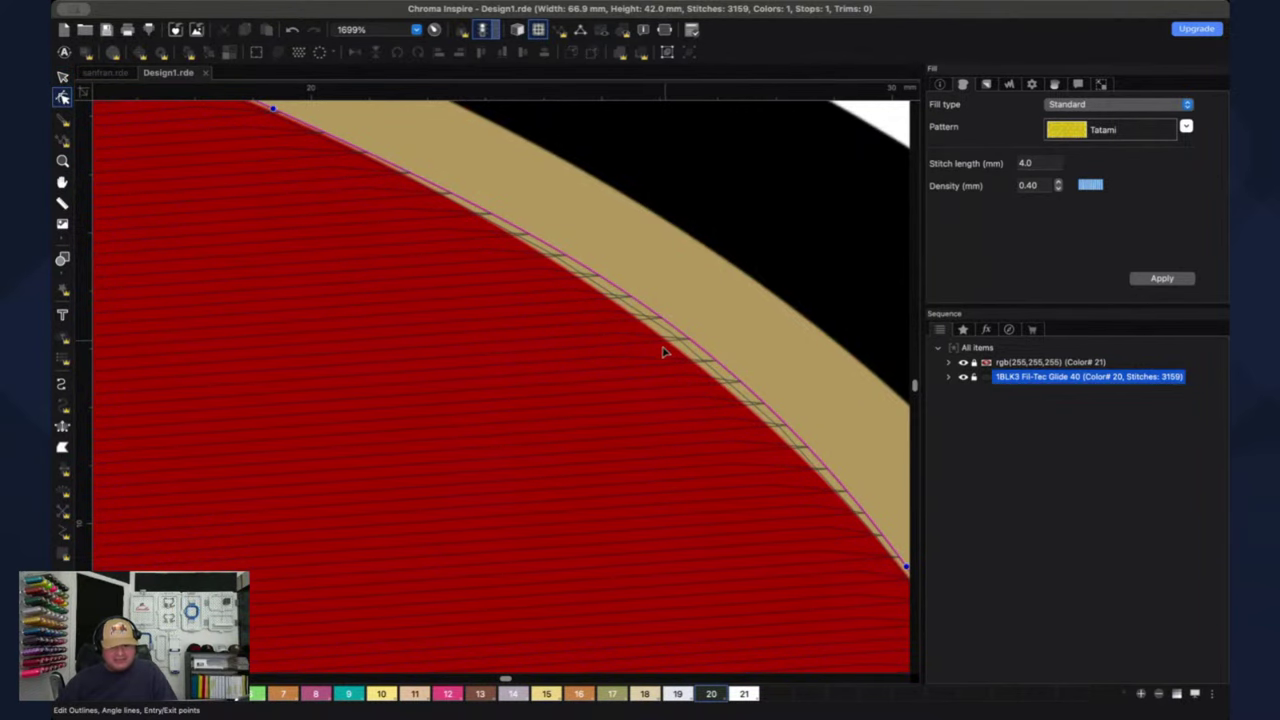
scroll(660, 360, down, 5)
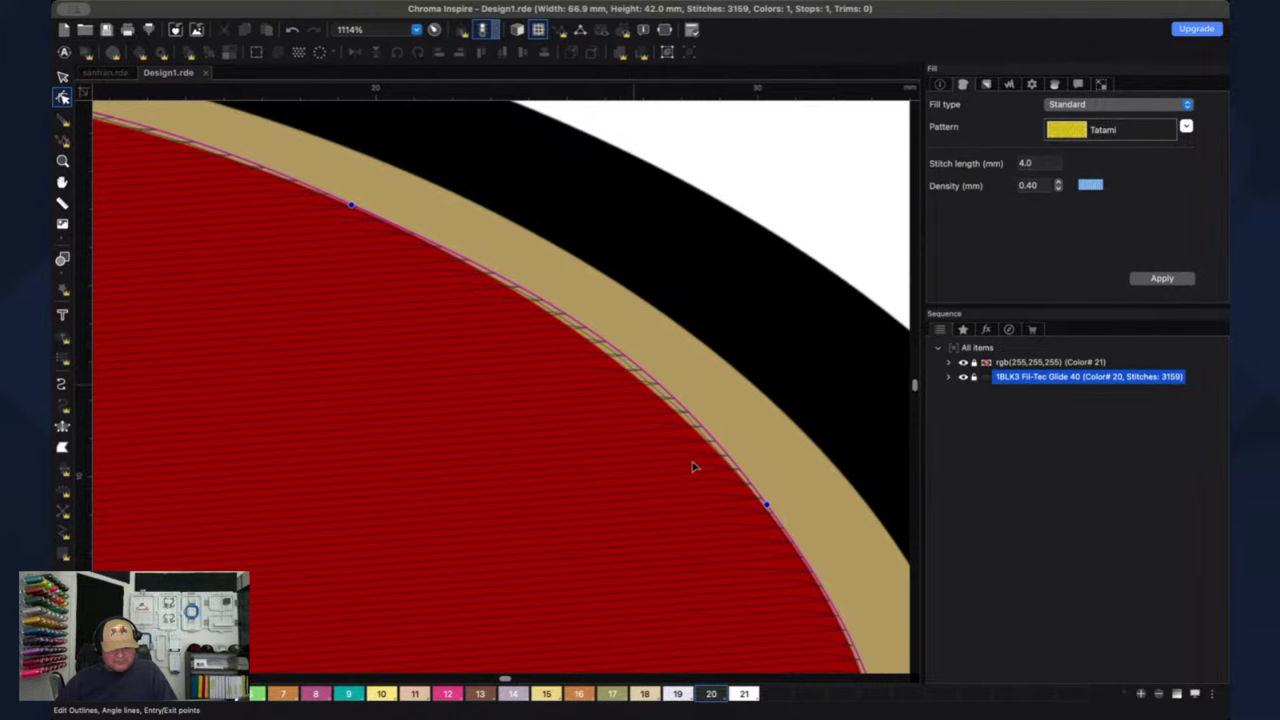
click(767, 508)
drag(767, 512, 769, 513)
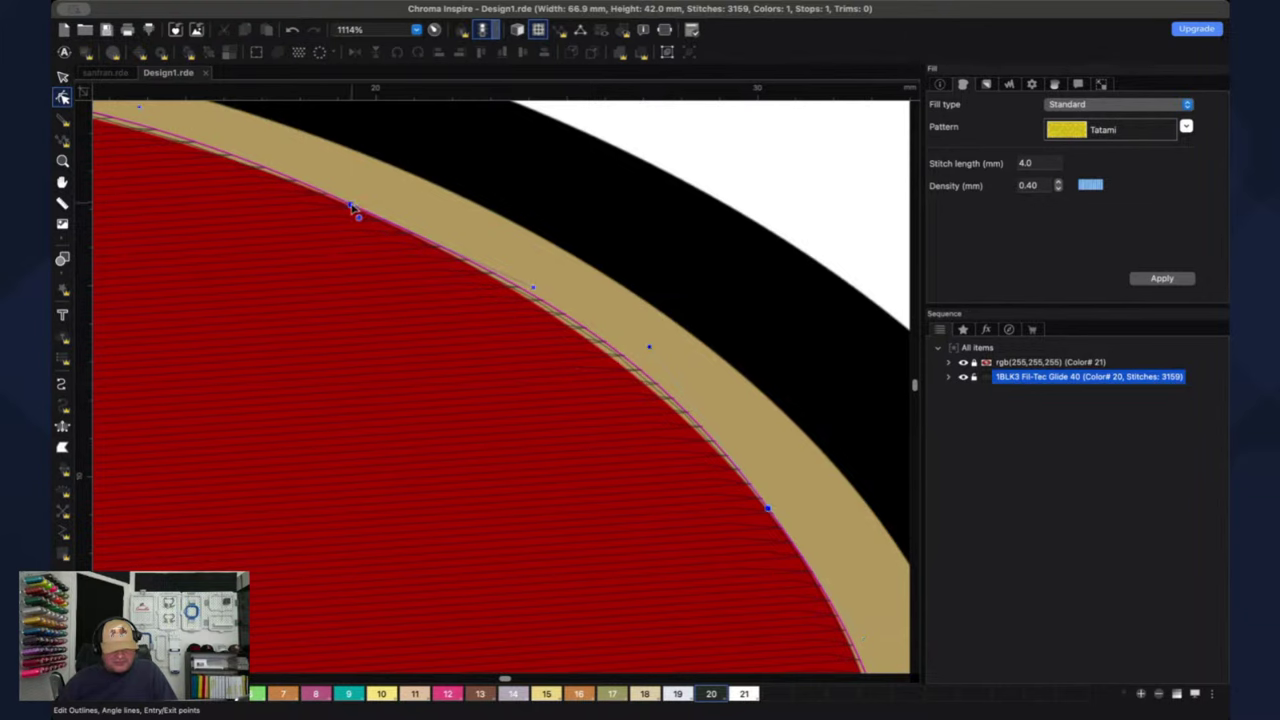
- Shift the arc's upper node onto the red edge, pull the curve between both nodes slightly inward, and leave outline editing
drag(351, 207, 344, 205)
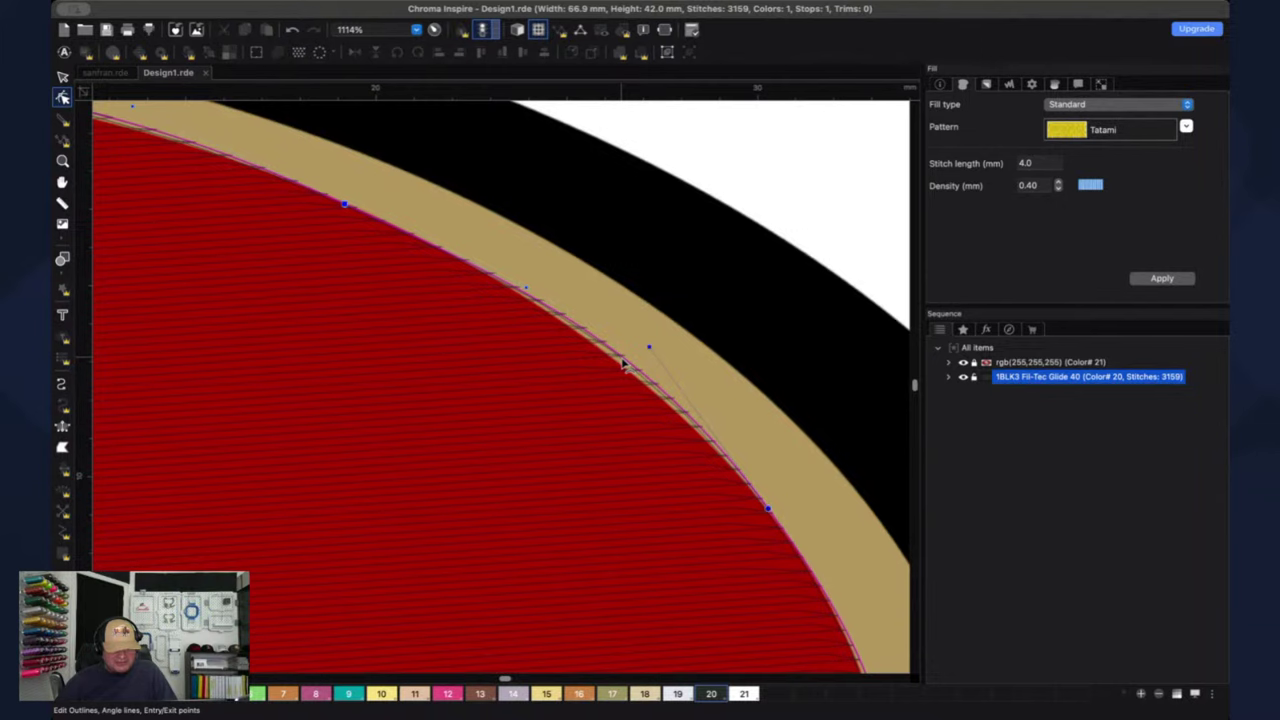
drag(622, 364, 623, 368)
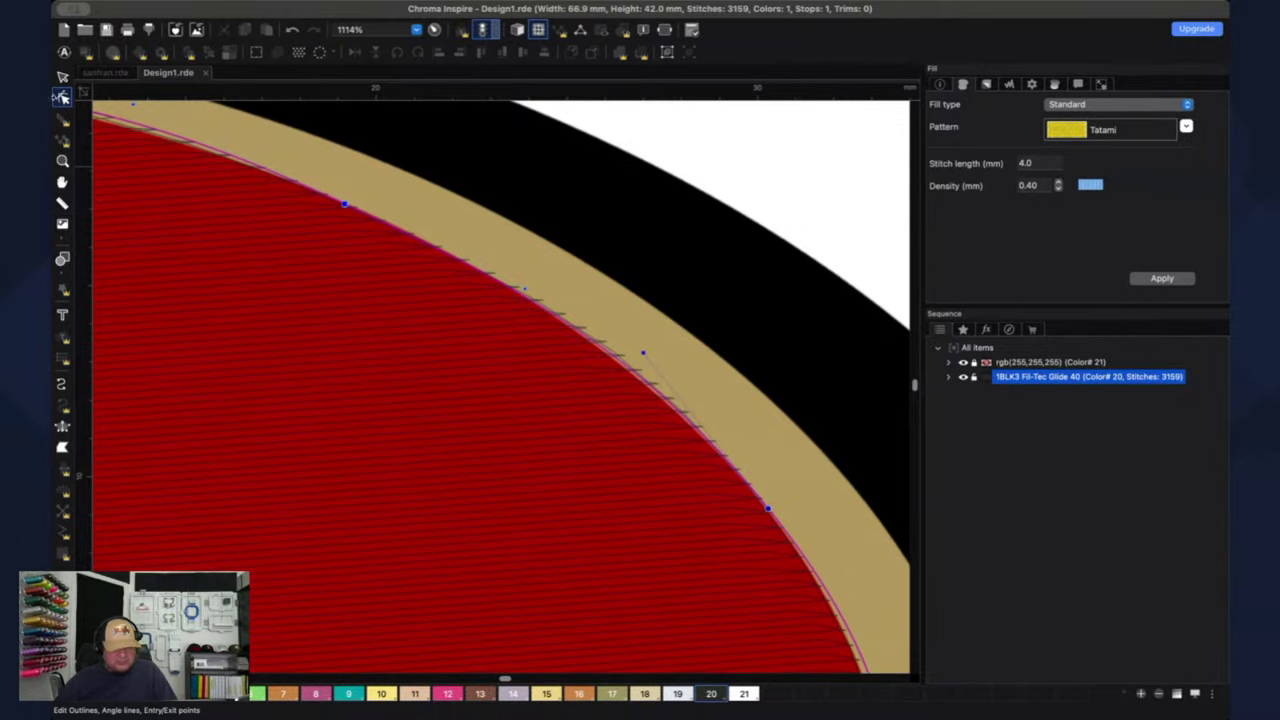
click(62, 77)
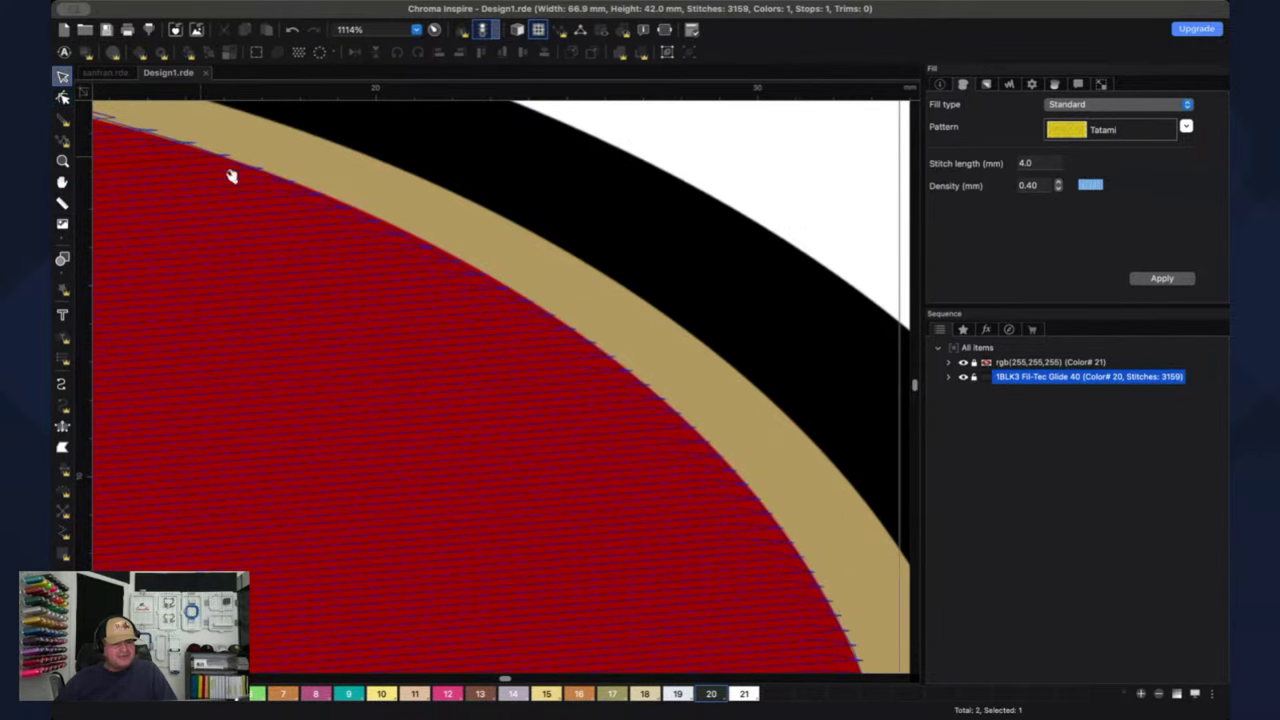
- Examine the fill's edge against the artwork clockwise from the upper-right arc, along the bottom, to the oval's left side
click(695, 304)
scroll(563, 457, down, 3)
key(h)
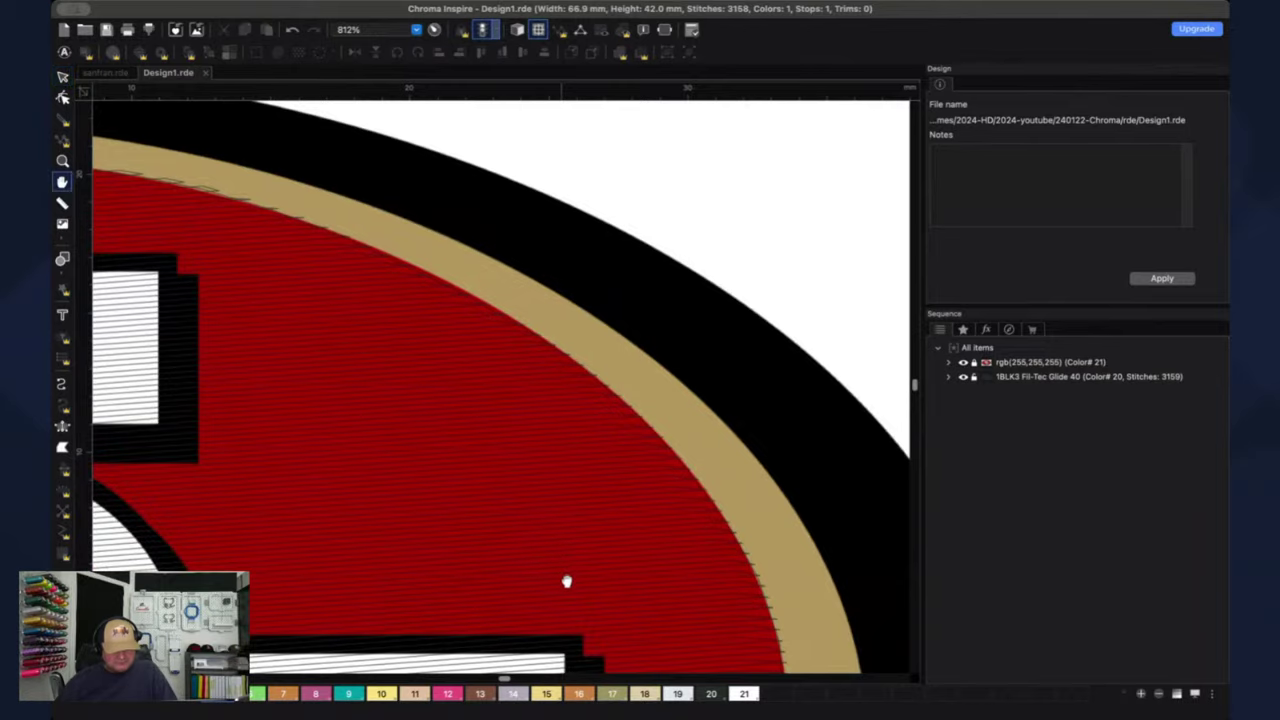
drag(566, 580, 610, 413)
scroll(610, 413, down, 5)
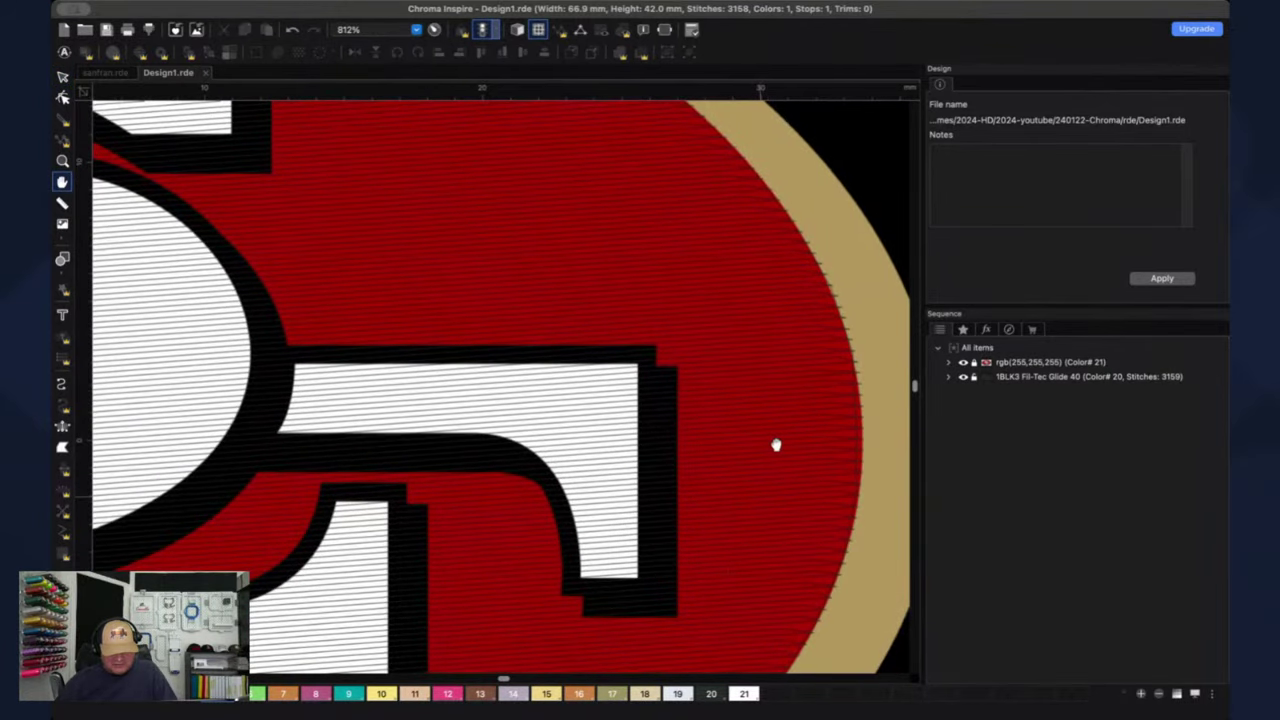
scroll(617, 503, down, 5)
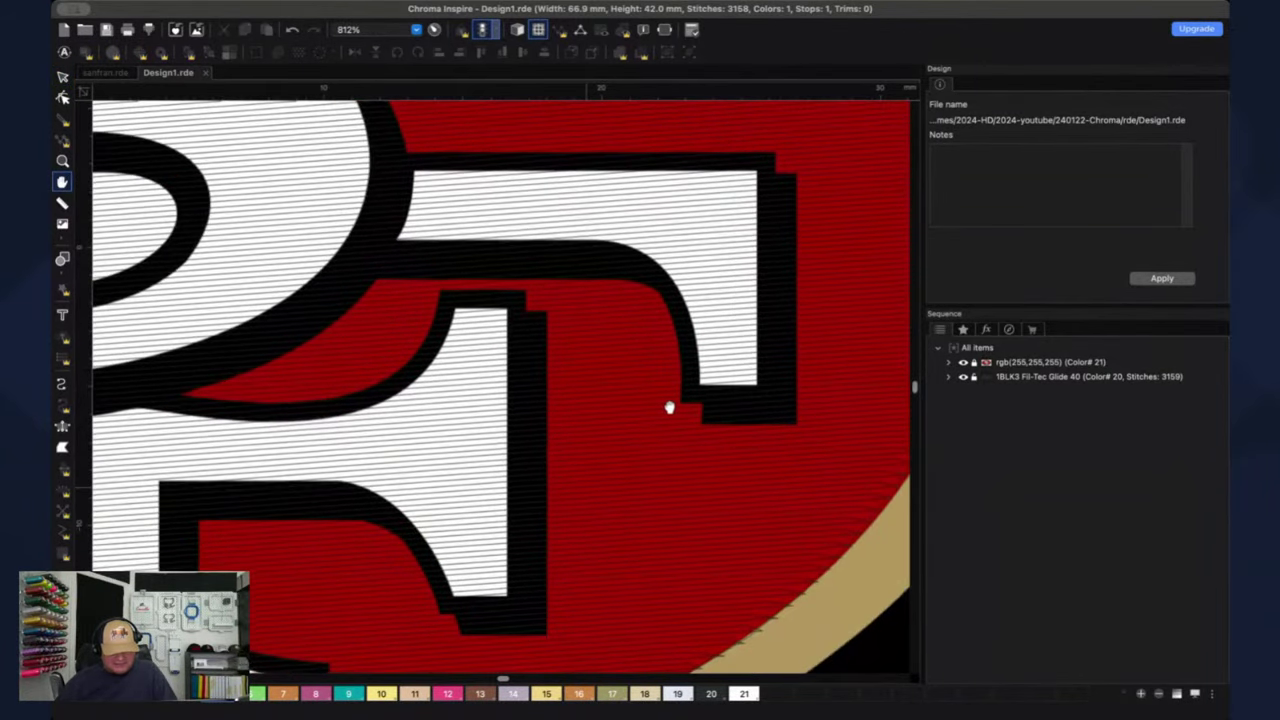
scroll(481, 521, left, 5)
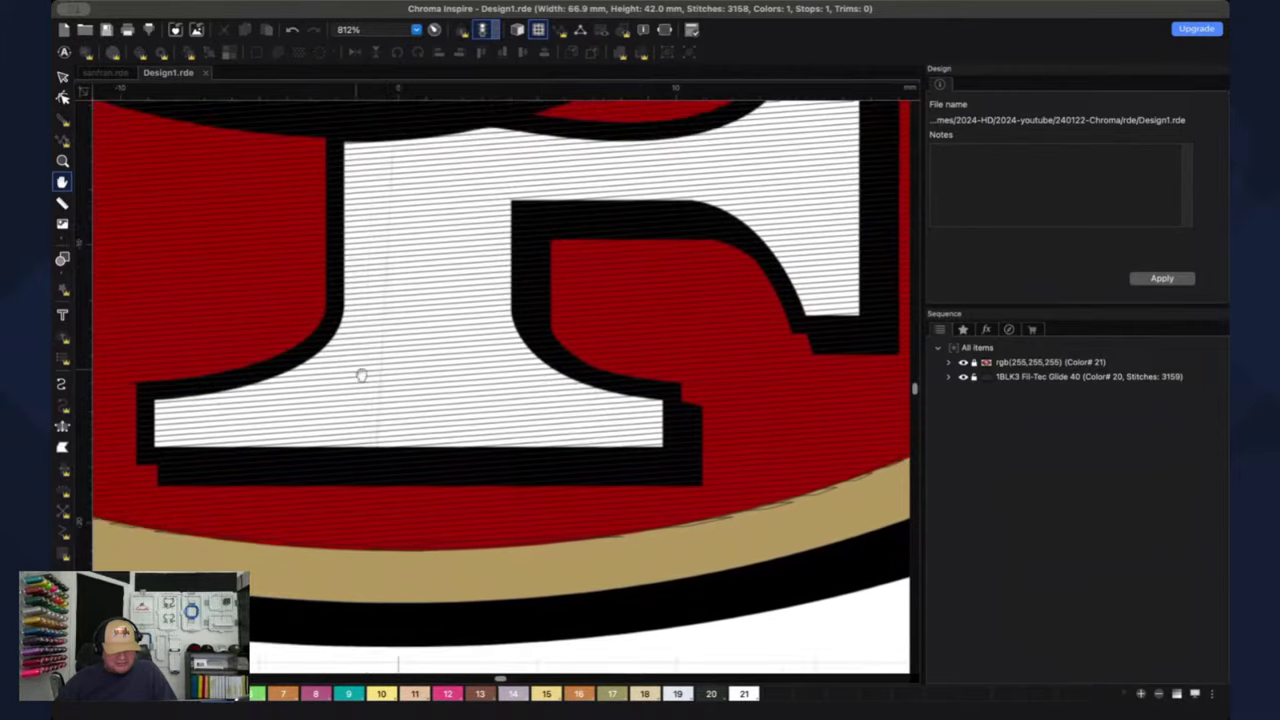
scroll(346, 372, left, 5)
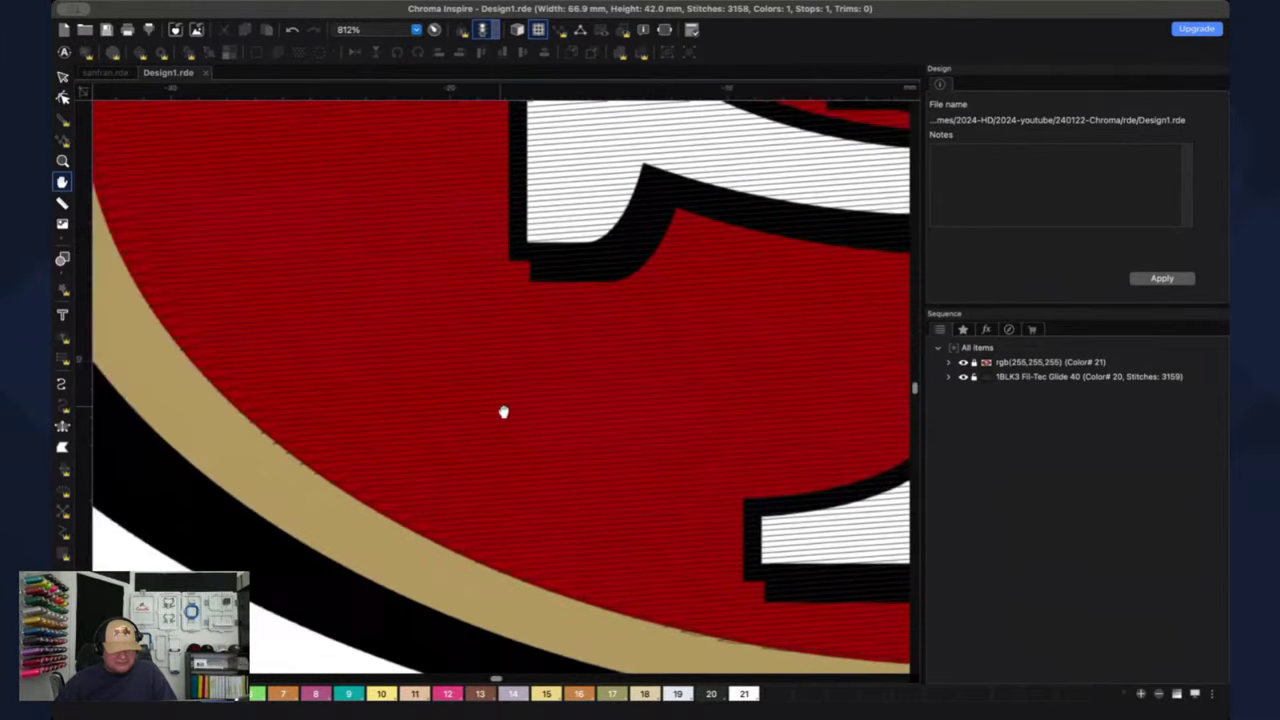
scroll(442, 413, left, 5)
scroll(442, 413, up, 5)
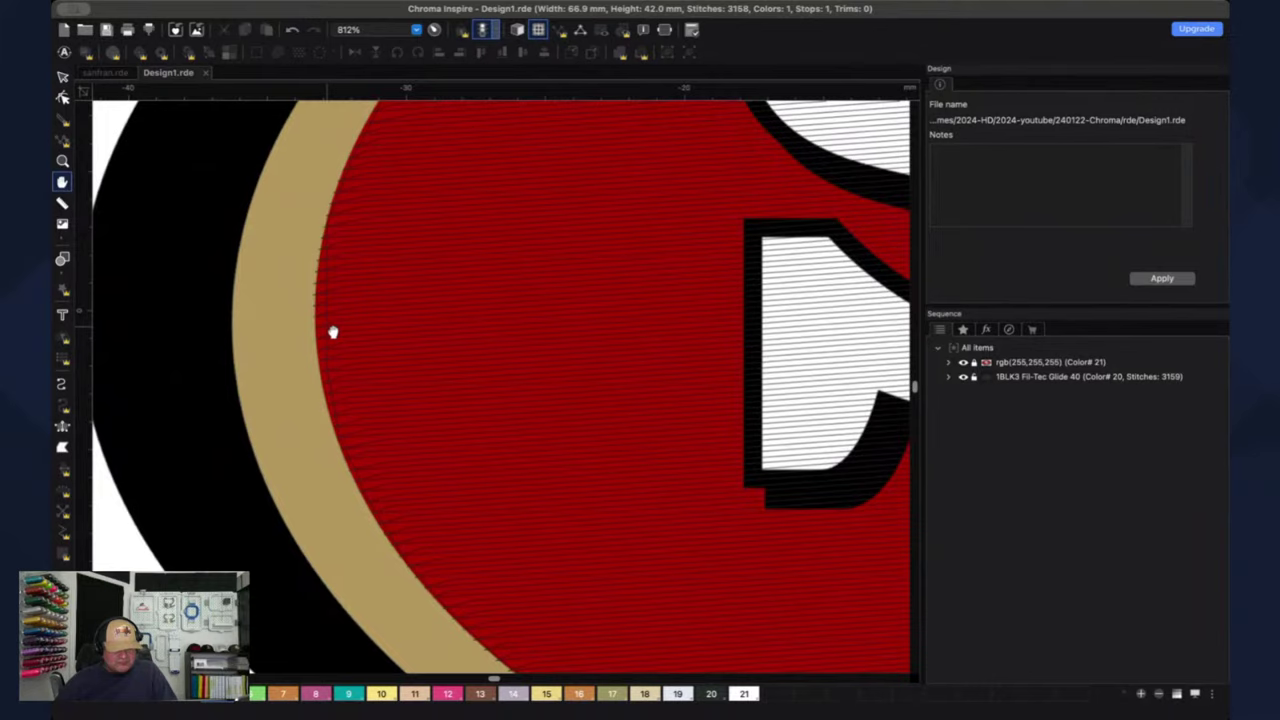
scroll(333, 332, up, 1)
scroll(371, 346, up, 2)
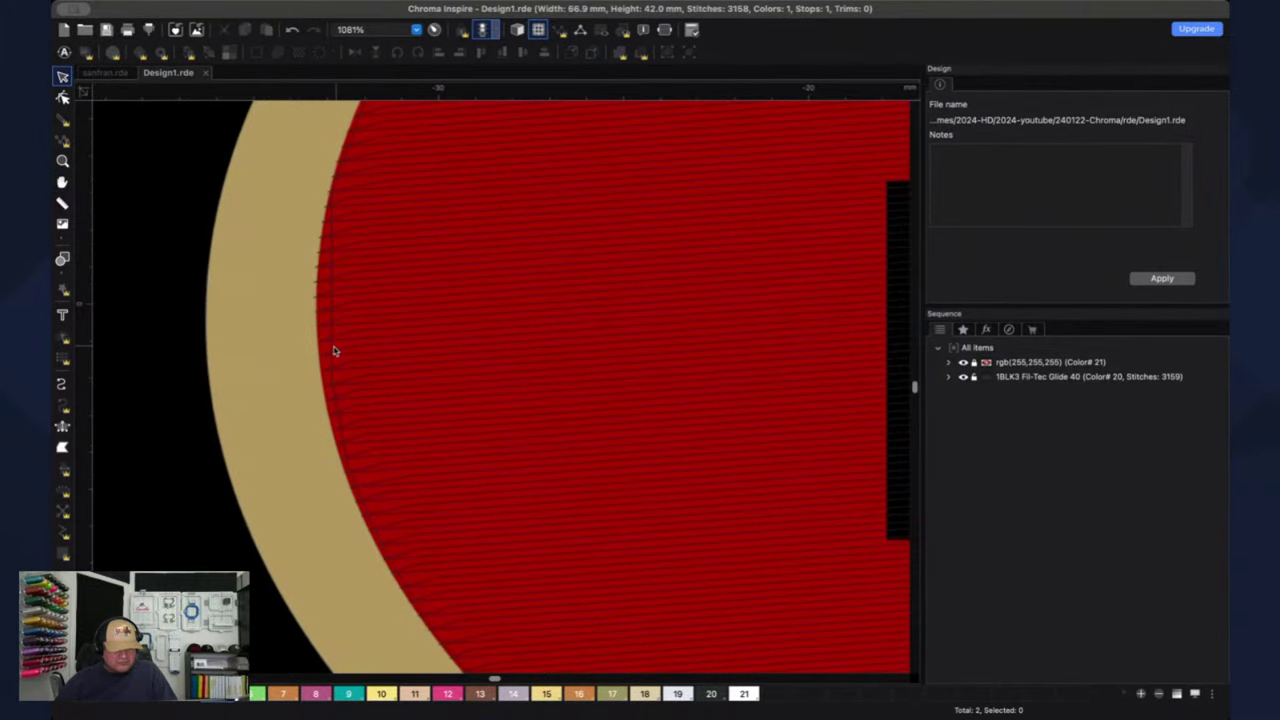
- Edit the oval fill's outline at its far-left edge, shifting the angle line's end slightly upward and the adjacent node onto the red edge
click(334, 350)
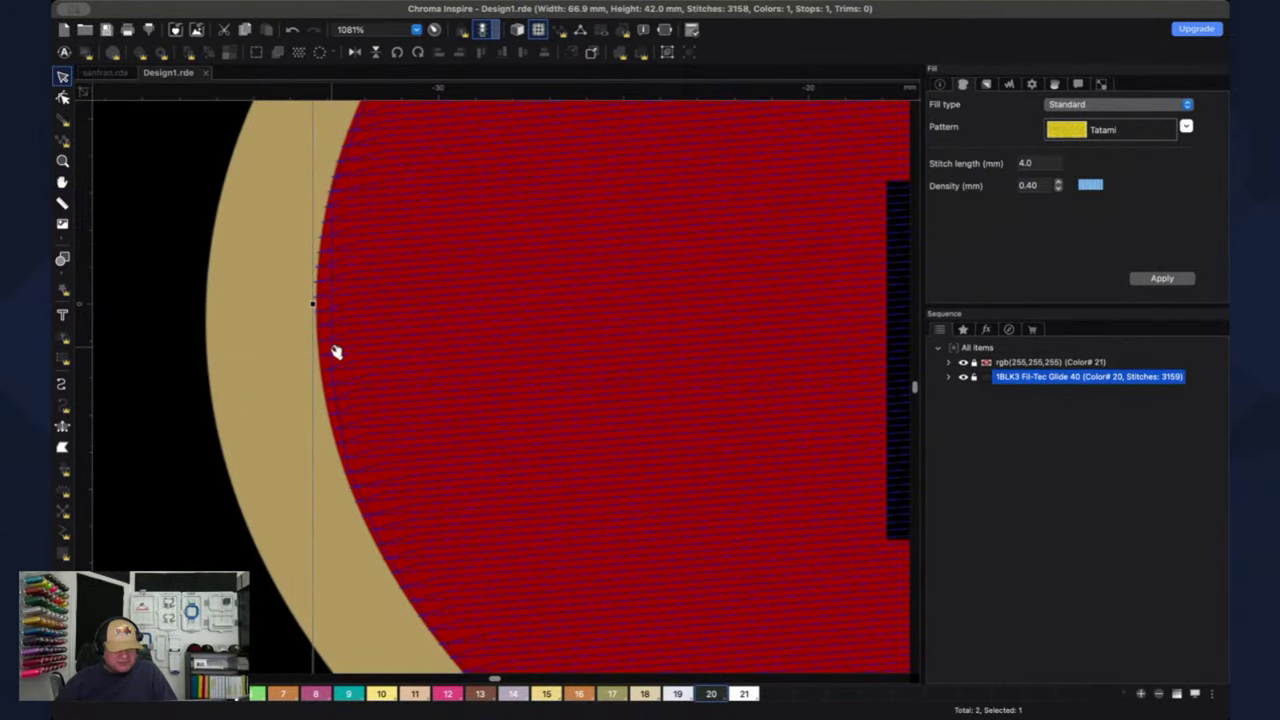
click(62, 97)
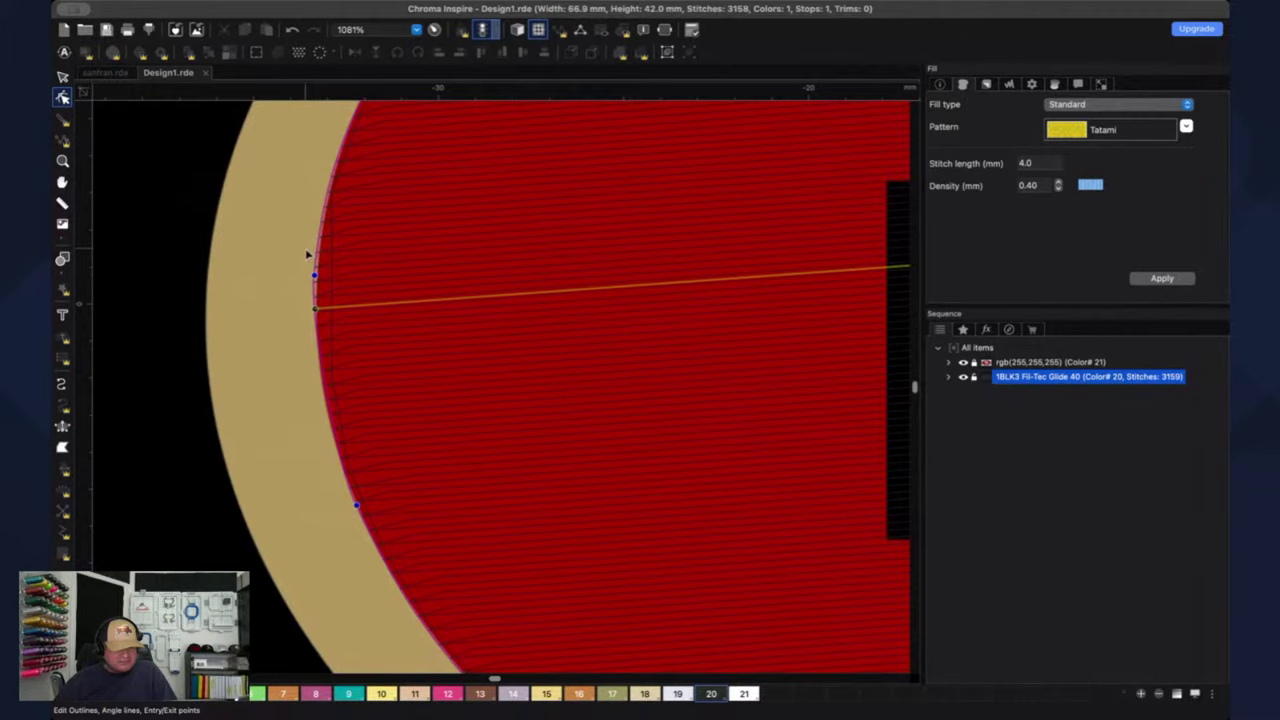
scroll(311, 257, up, 3)
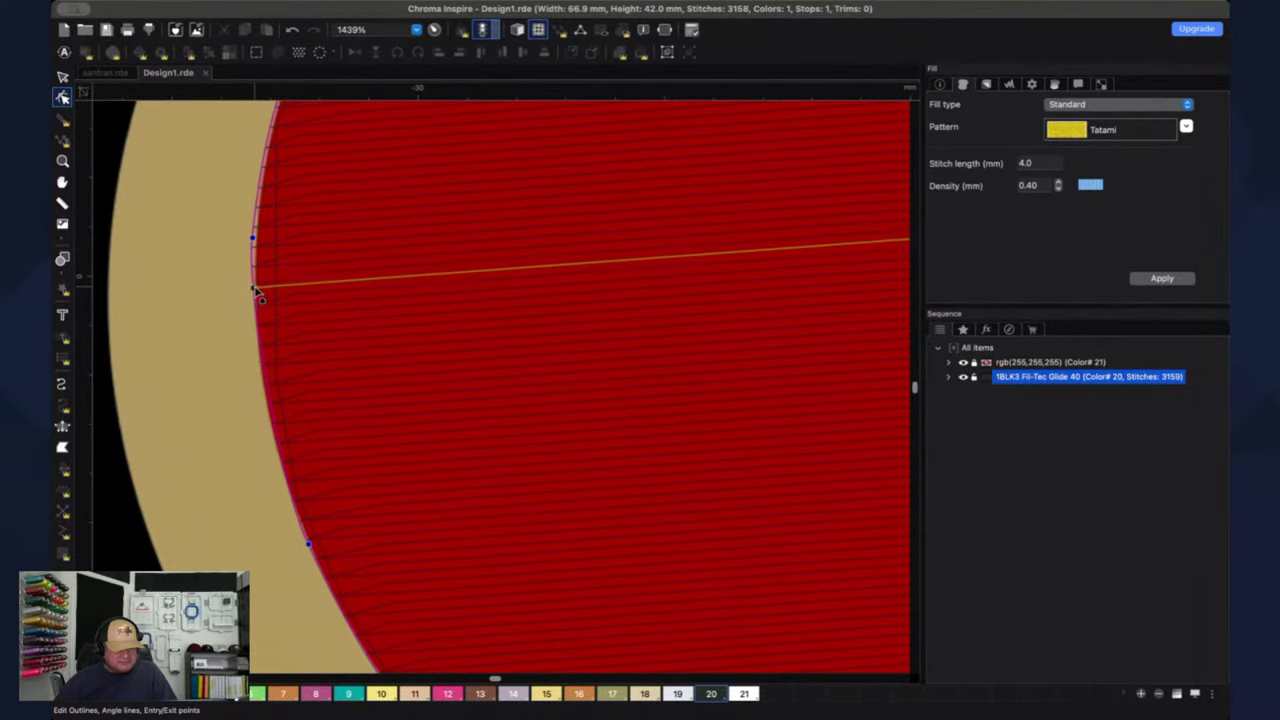
drag(256, 287, 257, 274)
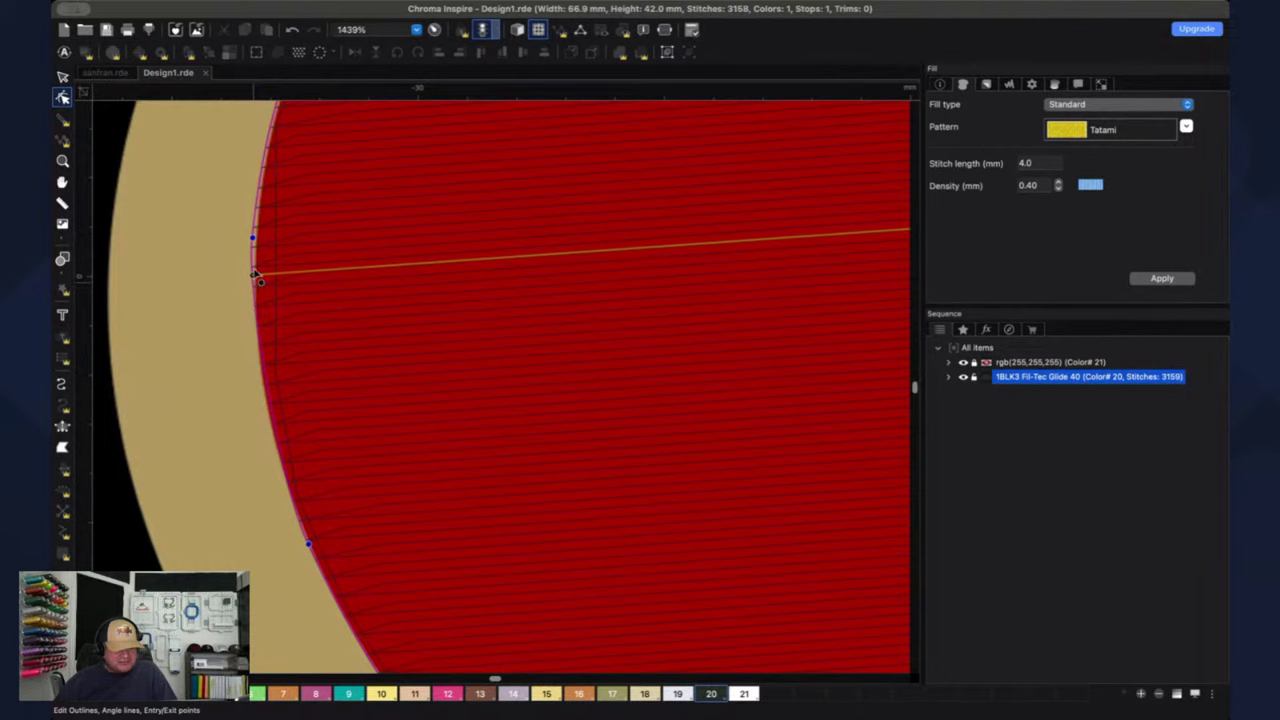
click(253, 240)
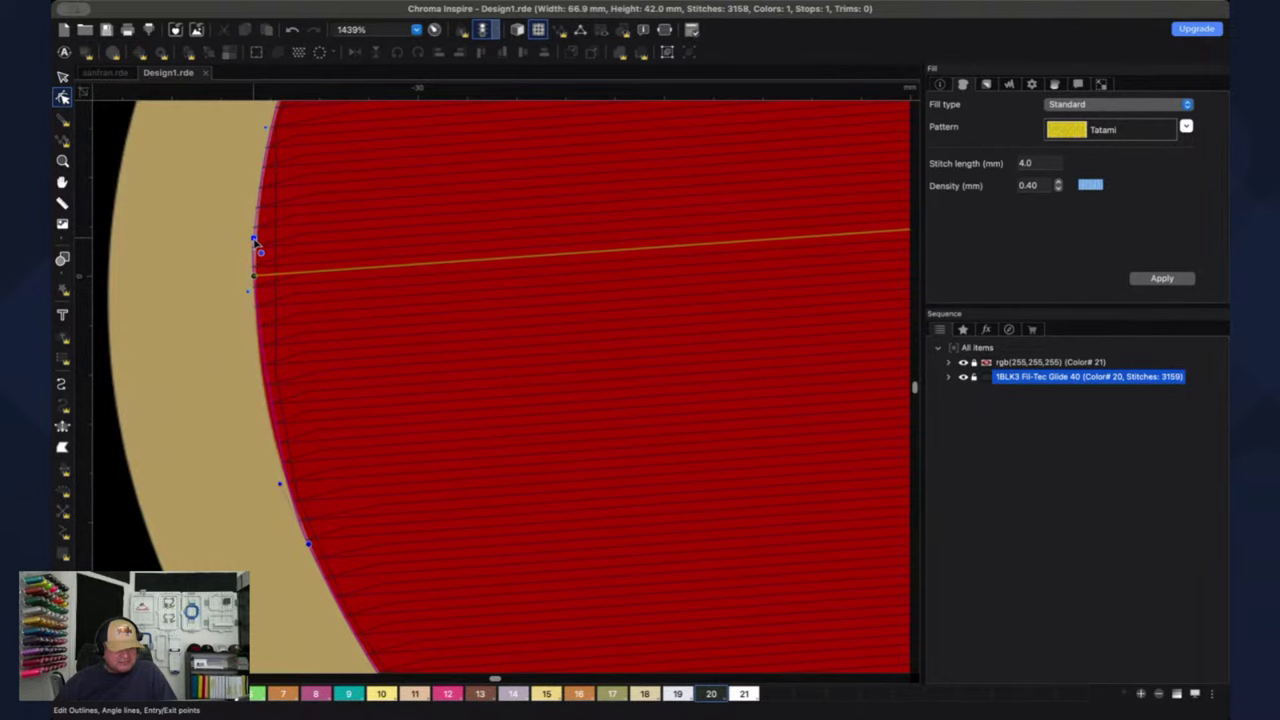
click(62, 76)
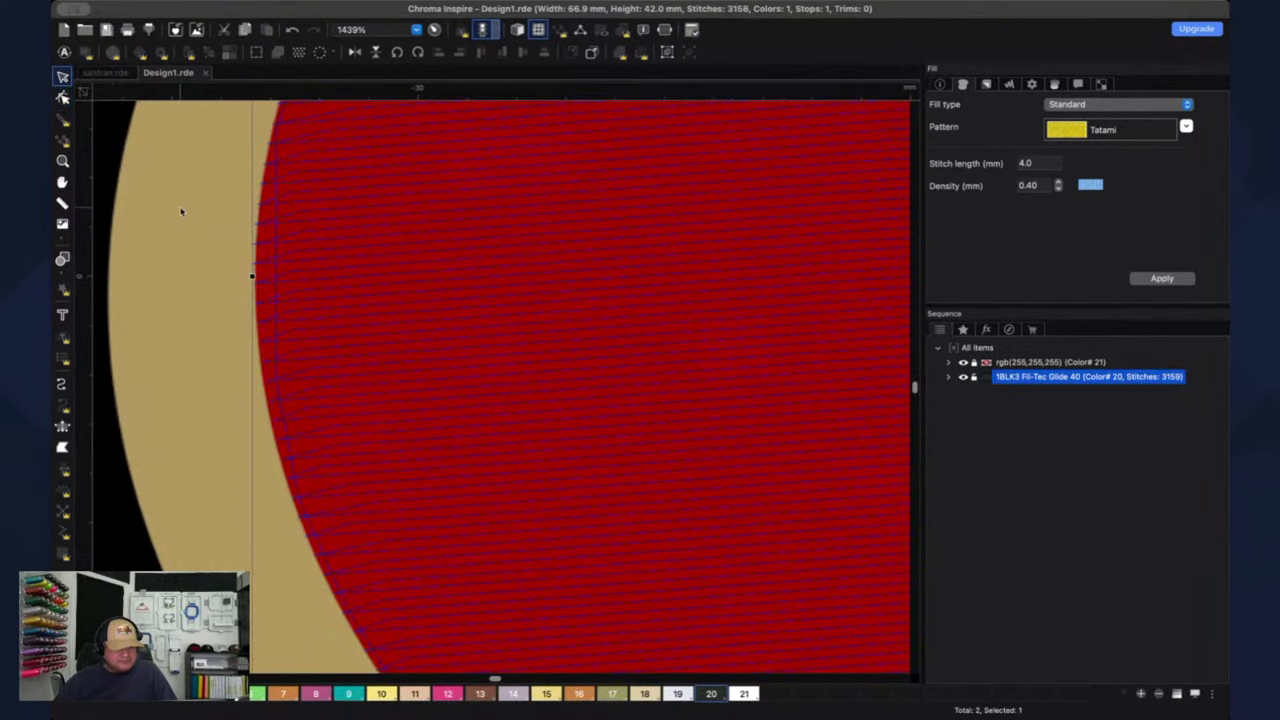
scroll(537, 309, down, 2)
click(660, 306)
scroll(751, 318, down, 3)
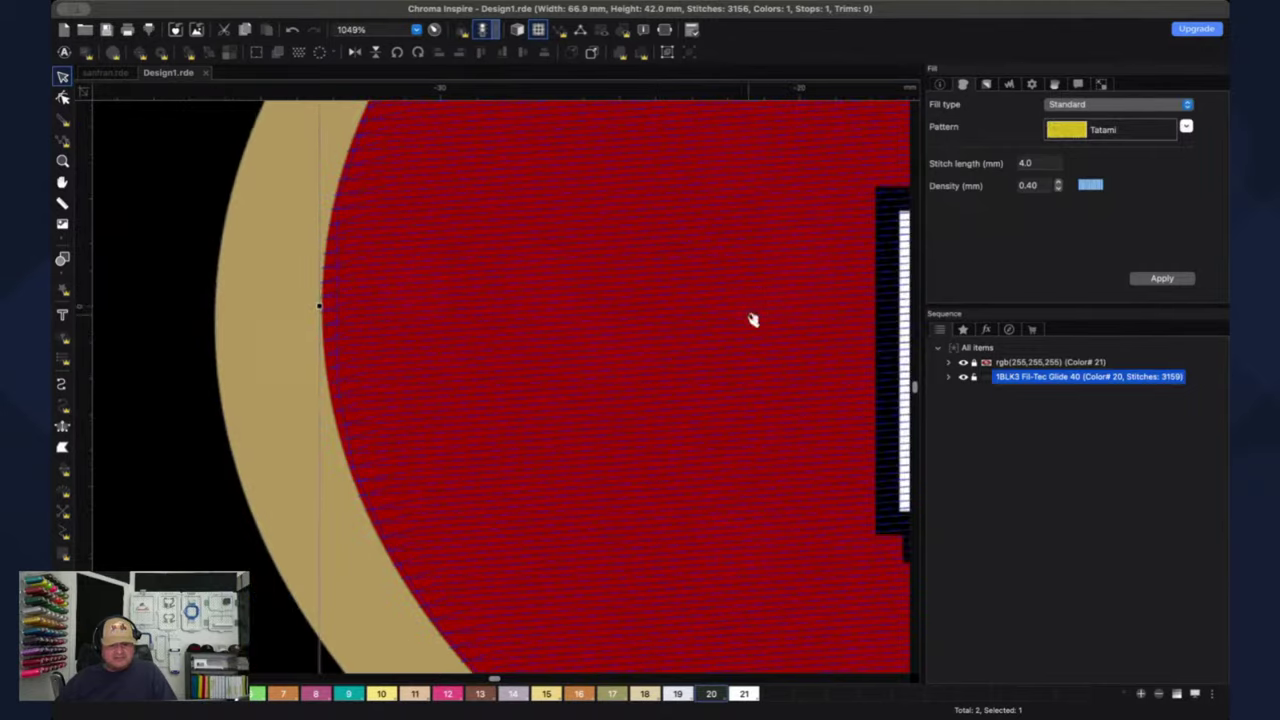
scroll(774, 309, down, 1)
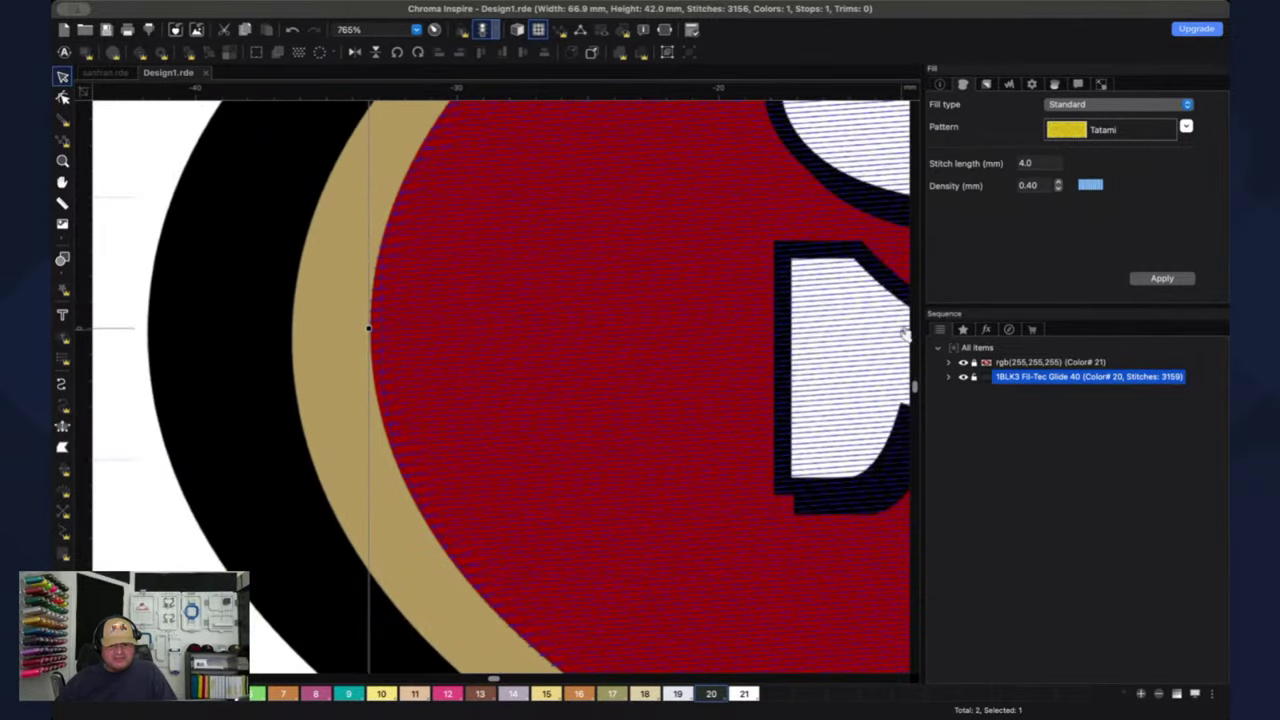
- Hide the logo artwork, bring the whole oval fill into view, and check it briefly in the 3D stitch preview
click(963, 364)
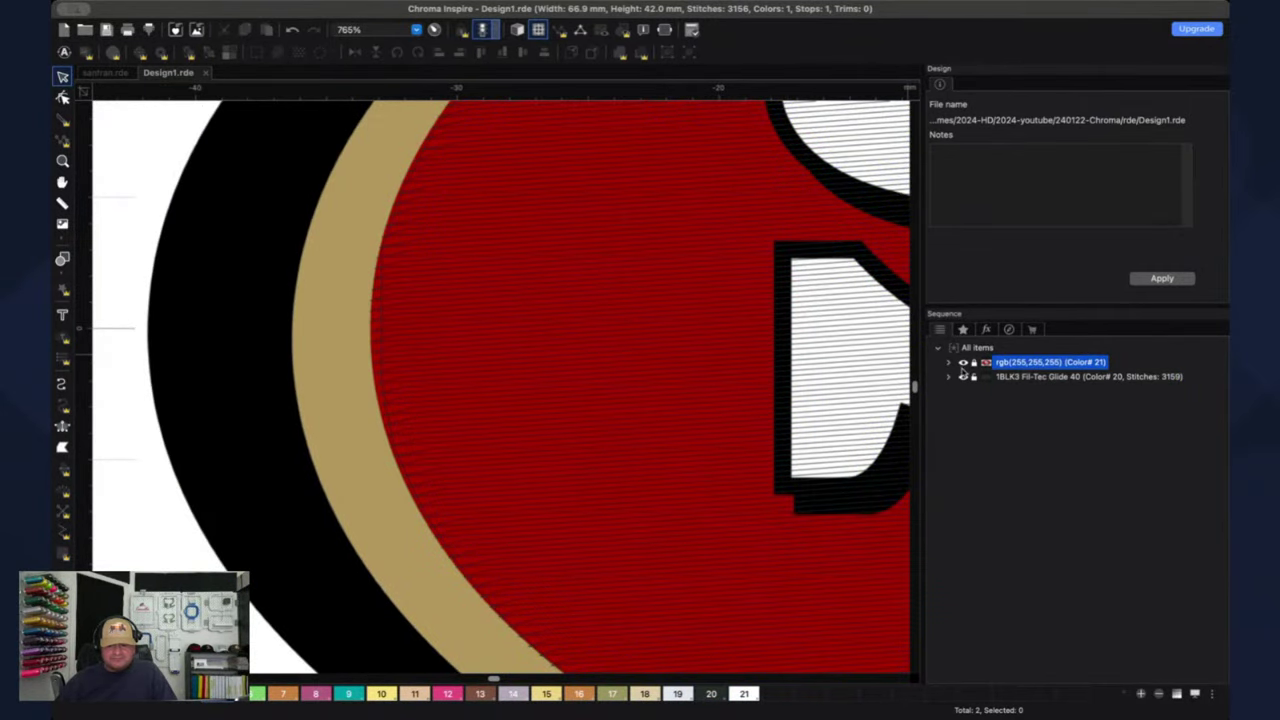
click(963, 364)
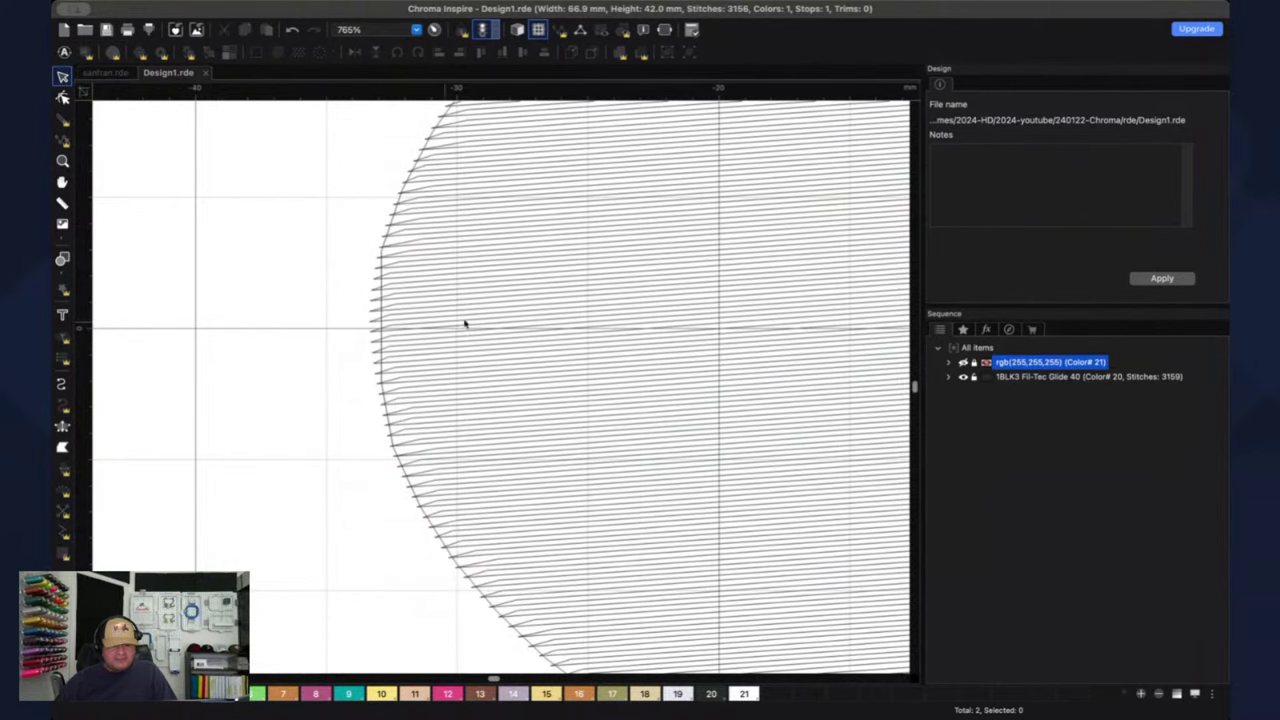
key(h)
drag(778, 336, 500, 334)
key(v)
scroll(490, 332, down, 2)
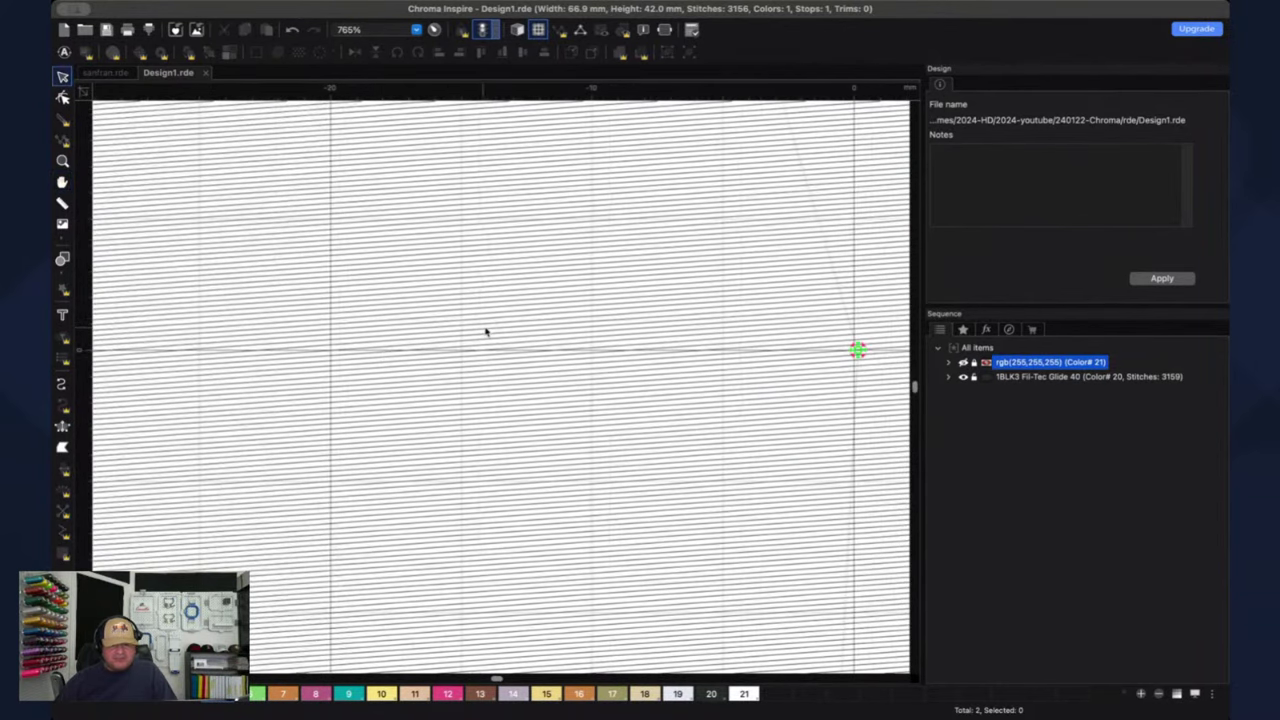
scroll(557, 314, down, 4)
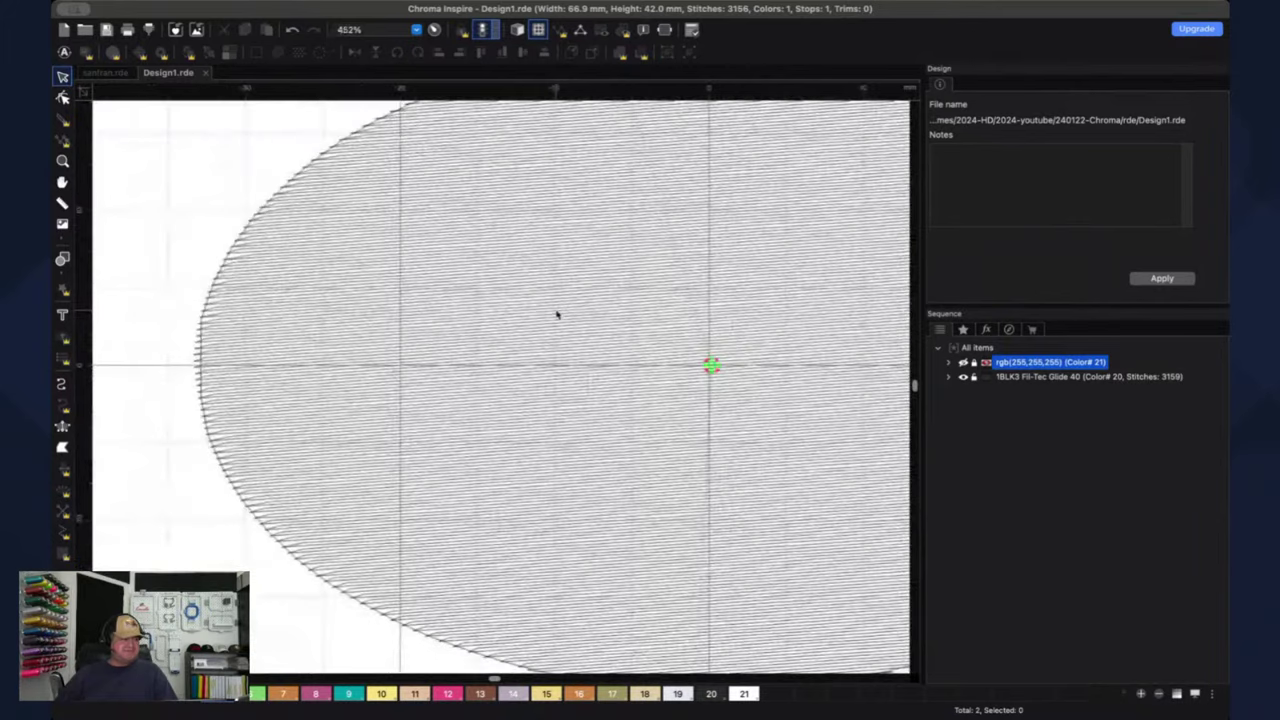
key(h)
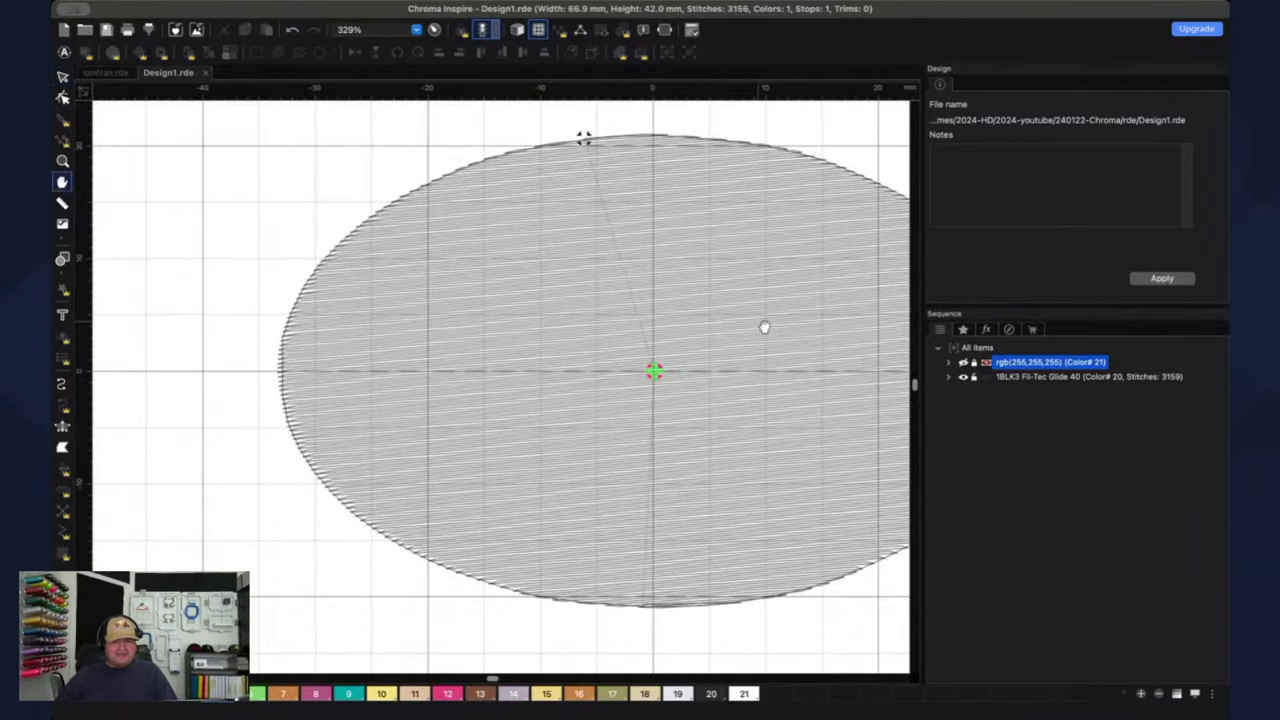
scroll(700, 320, down, 1)
scroll(630, 320, right, 3)
scroll(612, 325, right, 1)
key(v)
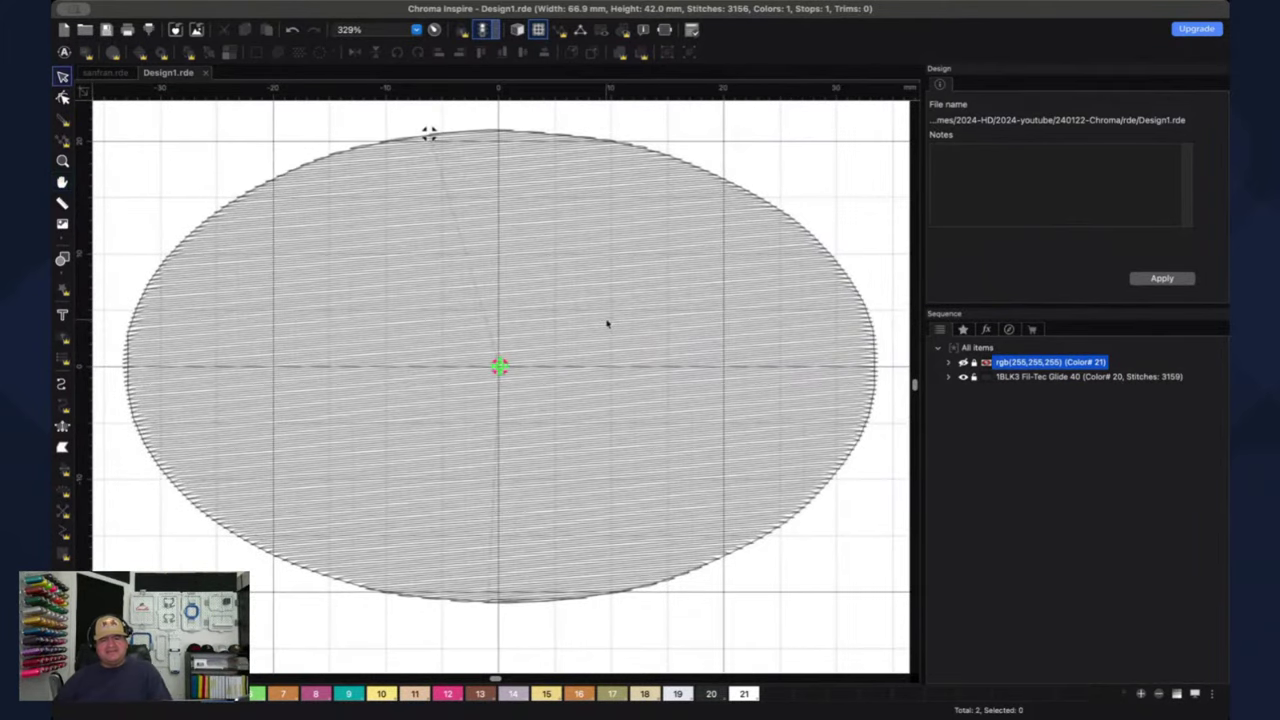
click(519, 29)
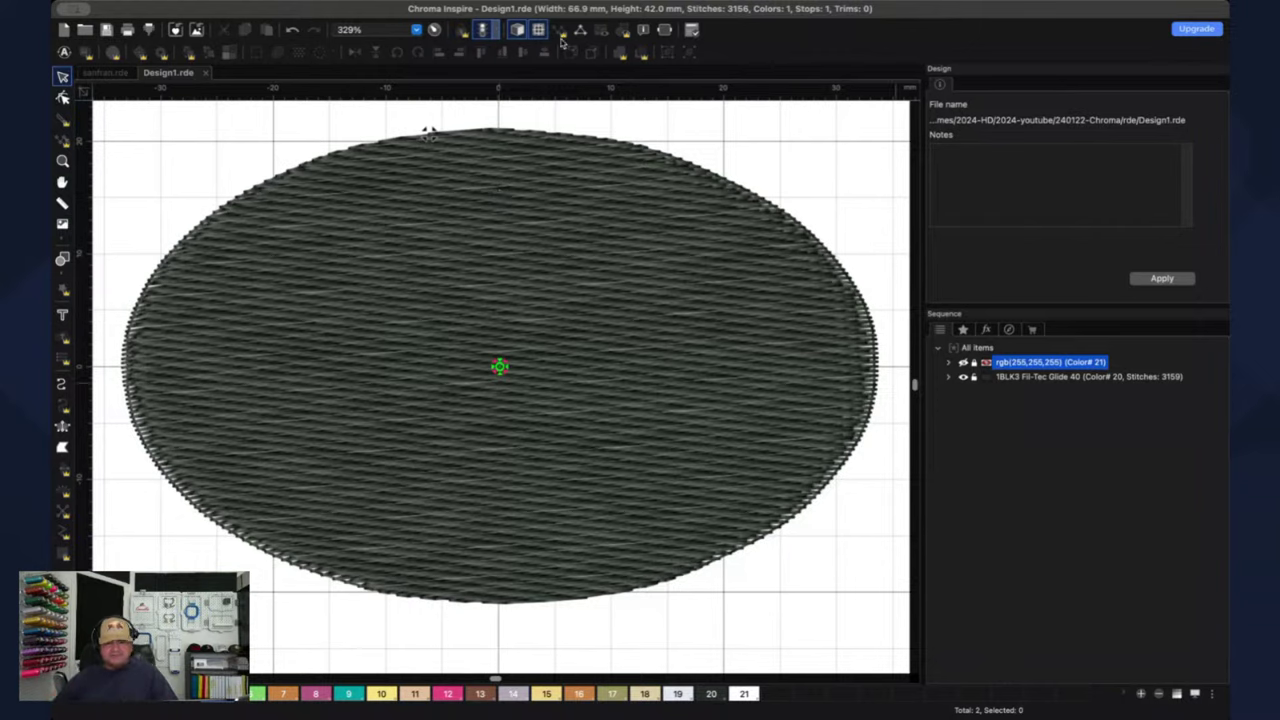
click(518, 30)
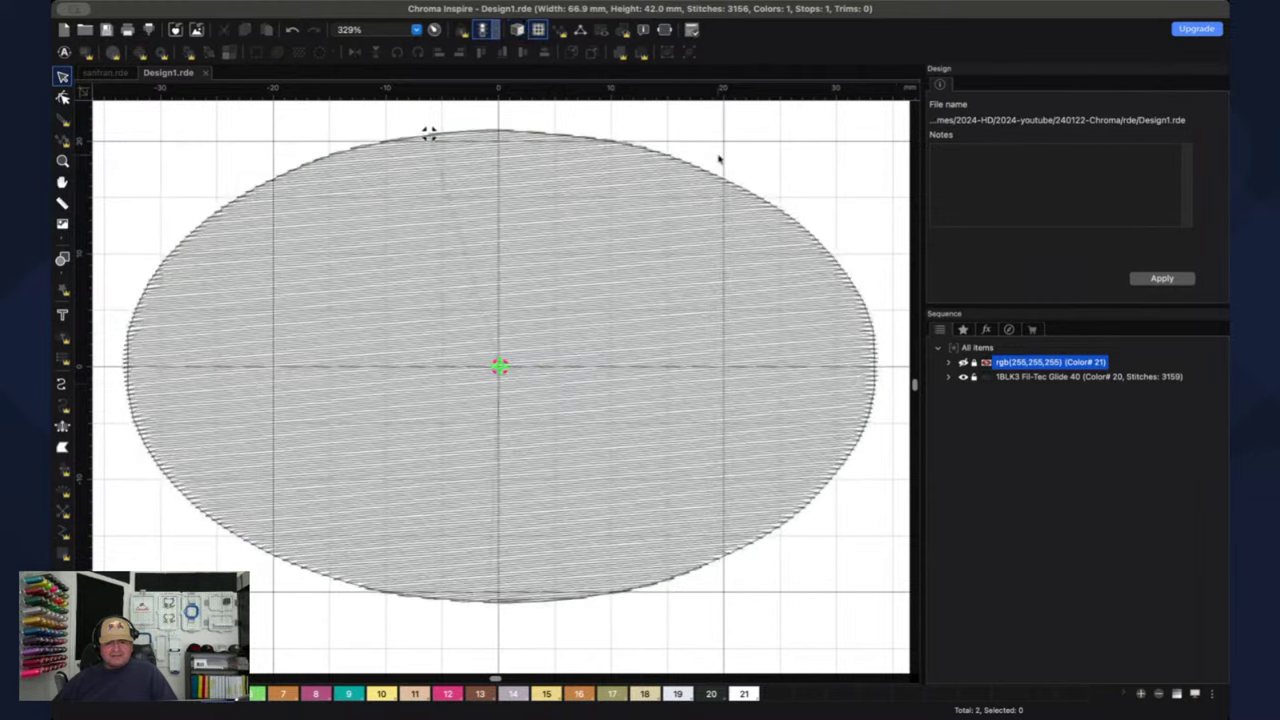
- Set the oval fill's contour underlay inset to 0.45 mm and apply it
click(1030, 377)
click(987, 85)
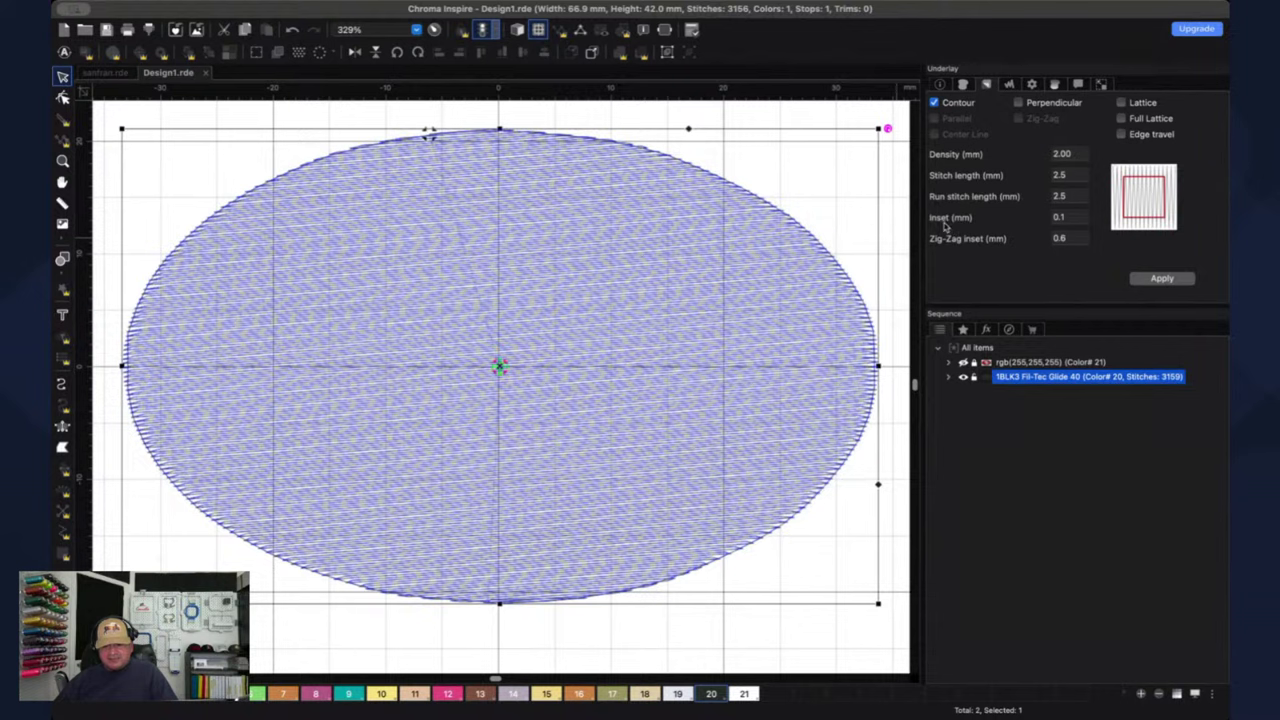
click(1060, 215)
double_click(1070, 216)
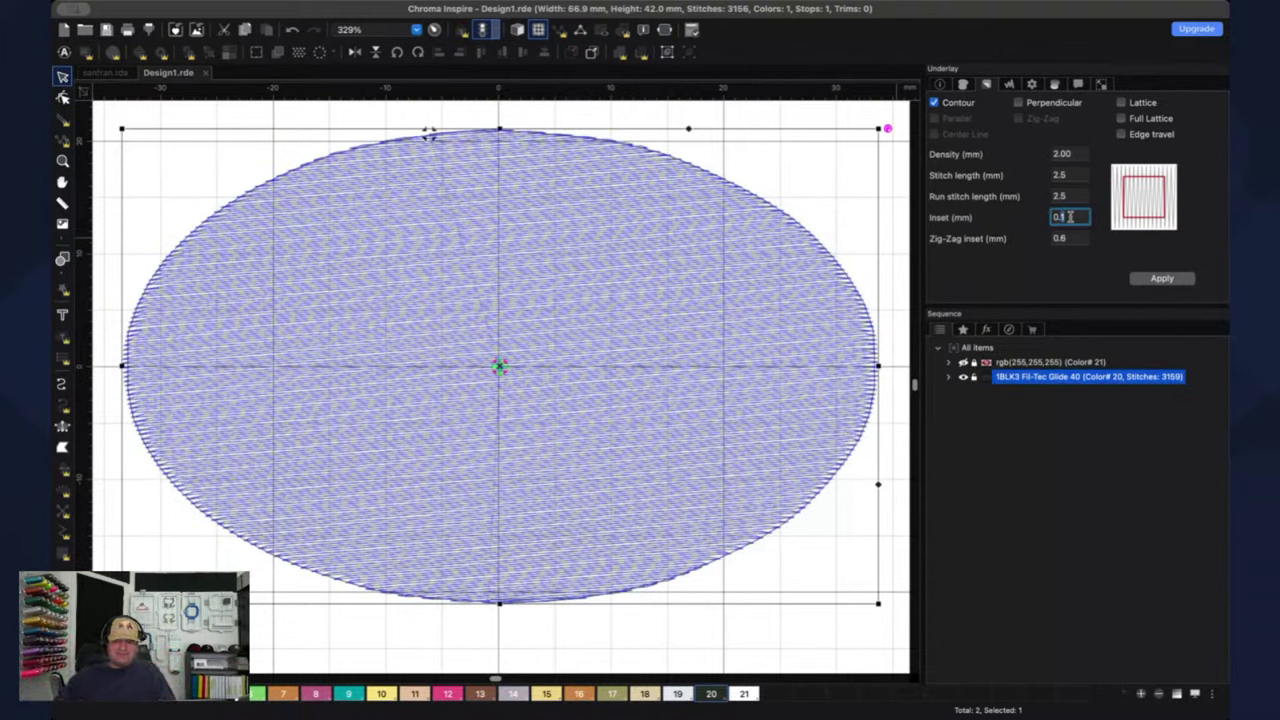
text(0.45)
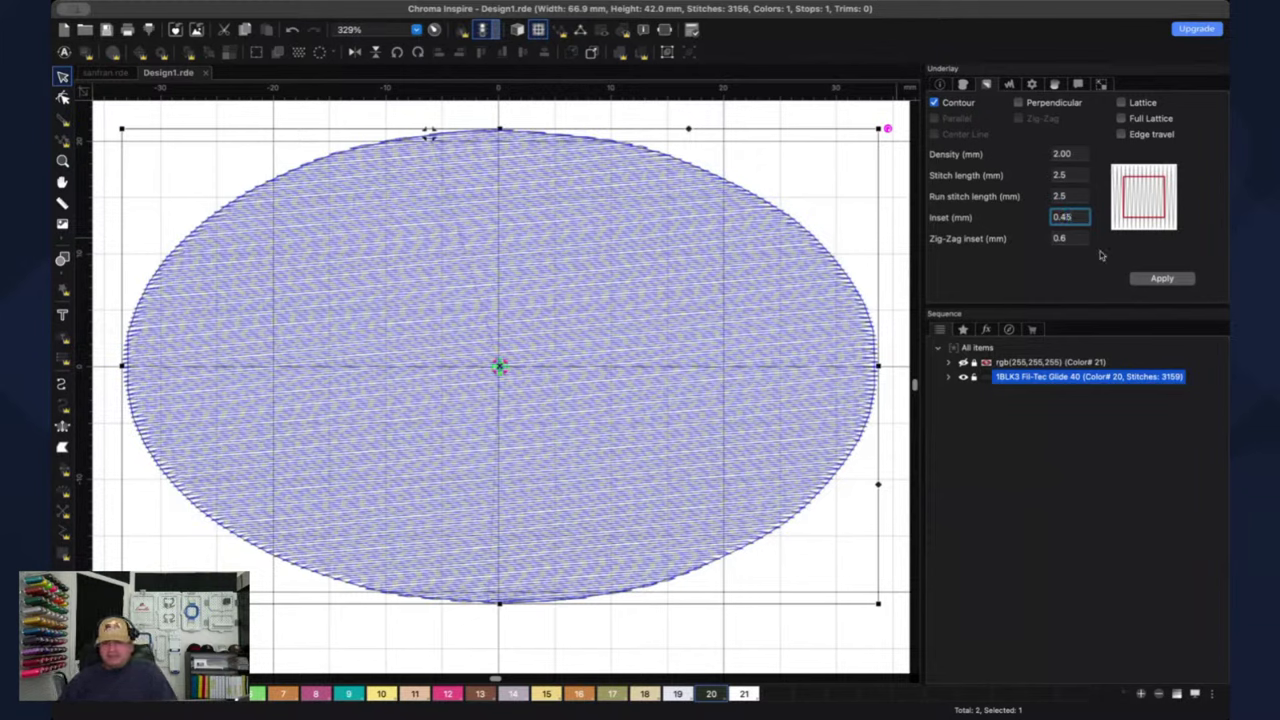
click(1163, 279)
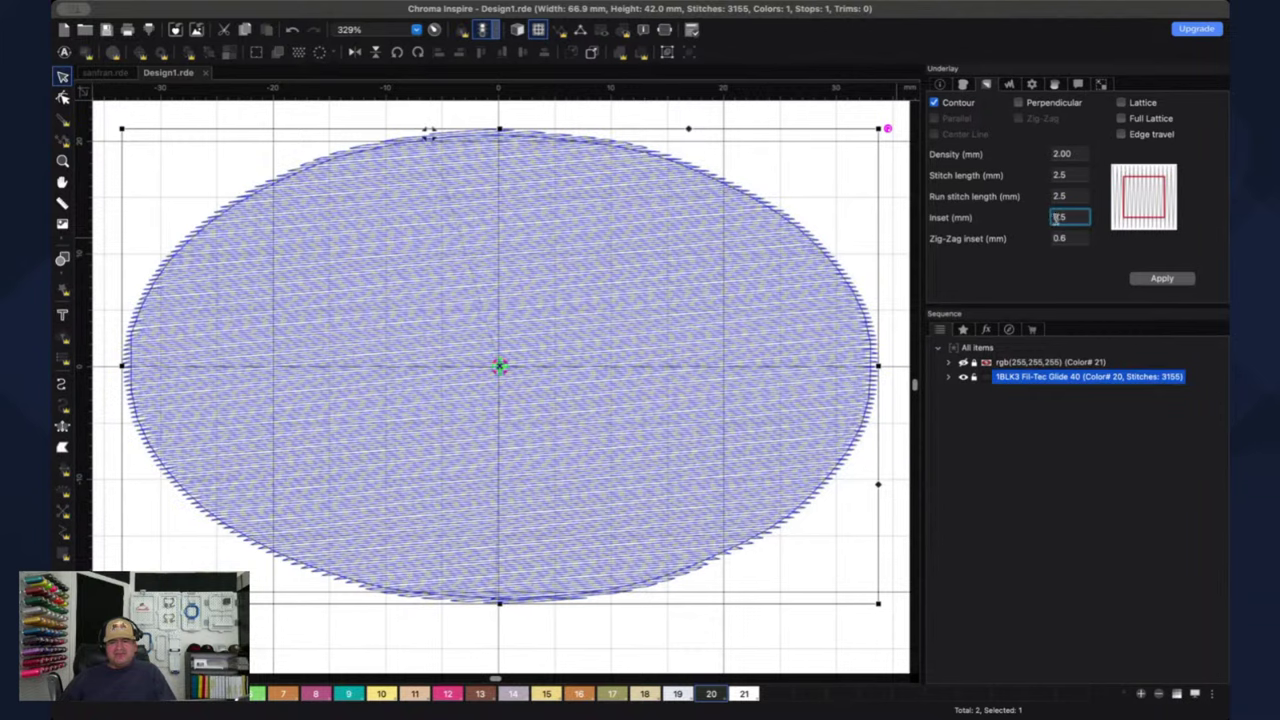
- Set the underlay inset to 0.5 mm, add a Lattice underlay alongside the contour, and apply both
text(0.5)
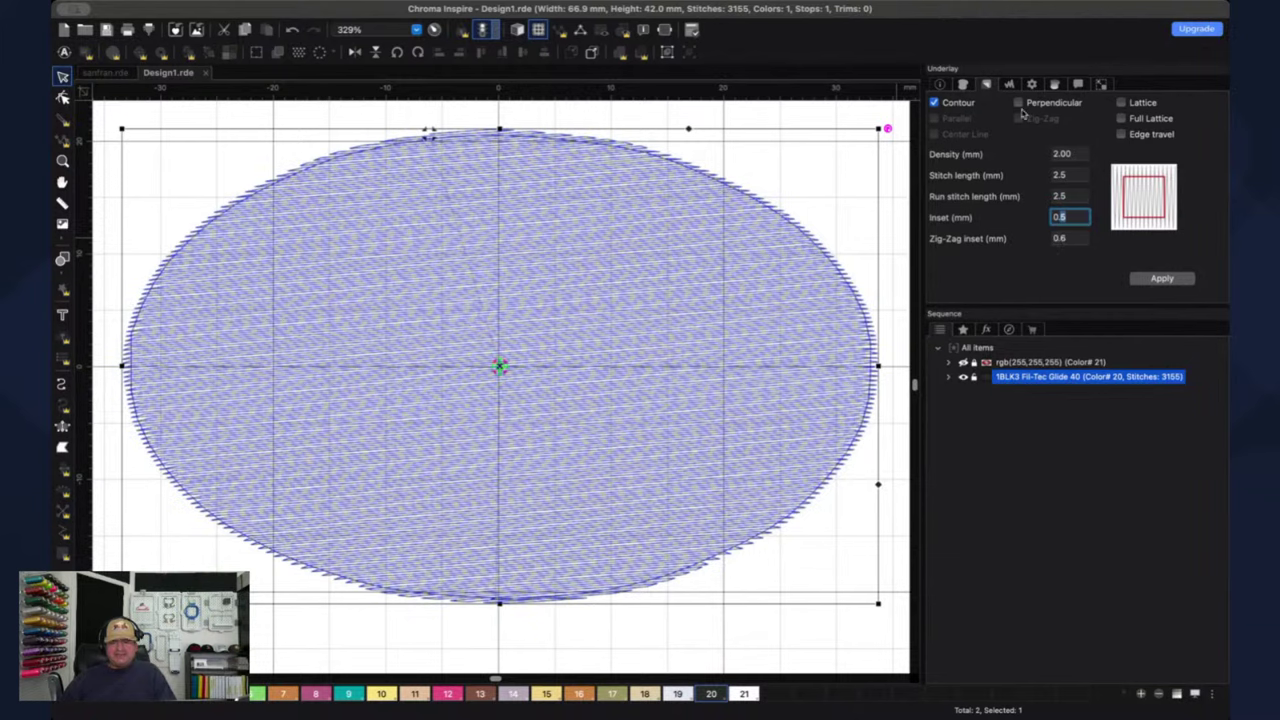
click(1122, 103)
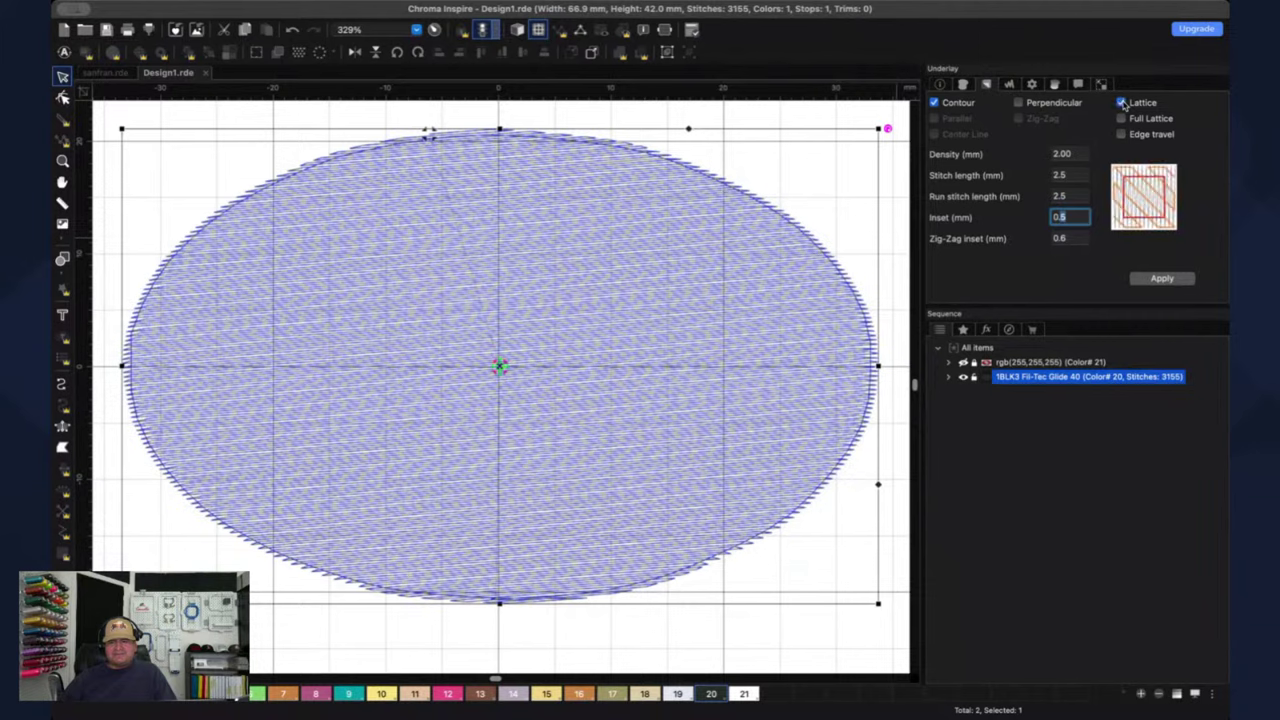
click(1162, 278)
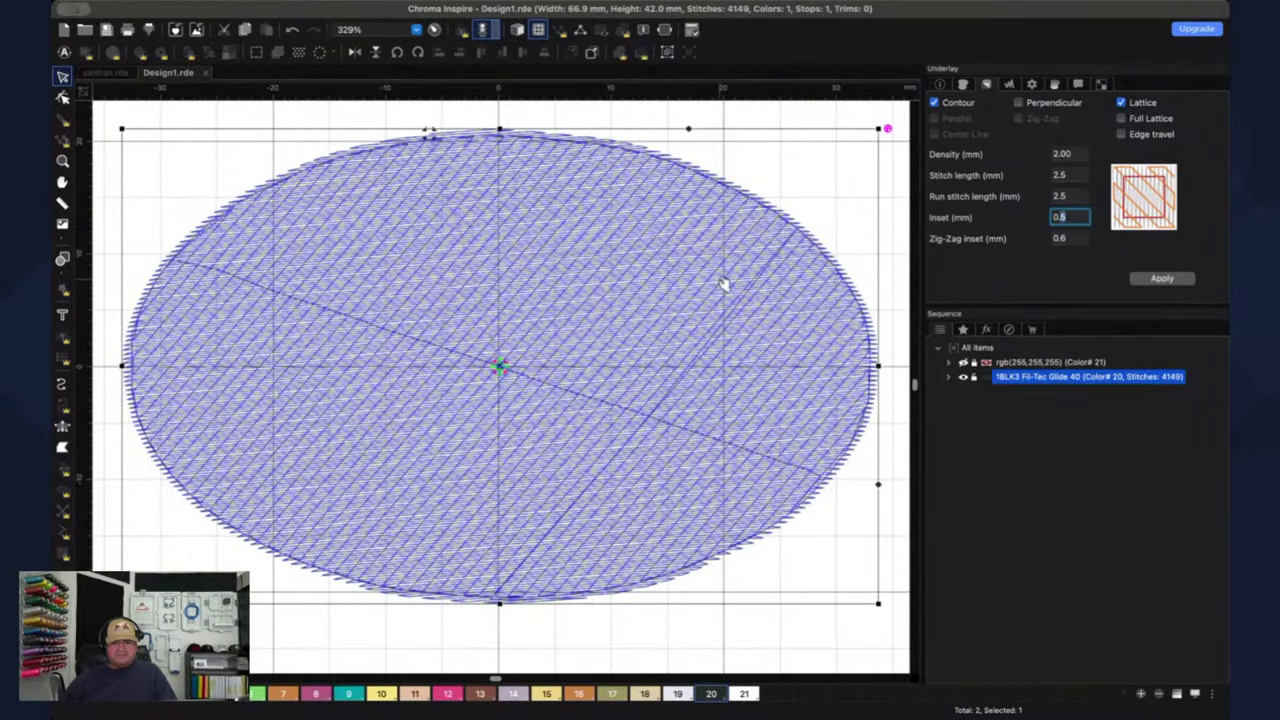
- Set the lattice underlay's density to 3 mm and open its stitch length for editing
scroll(724, 283, up, 5)
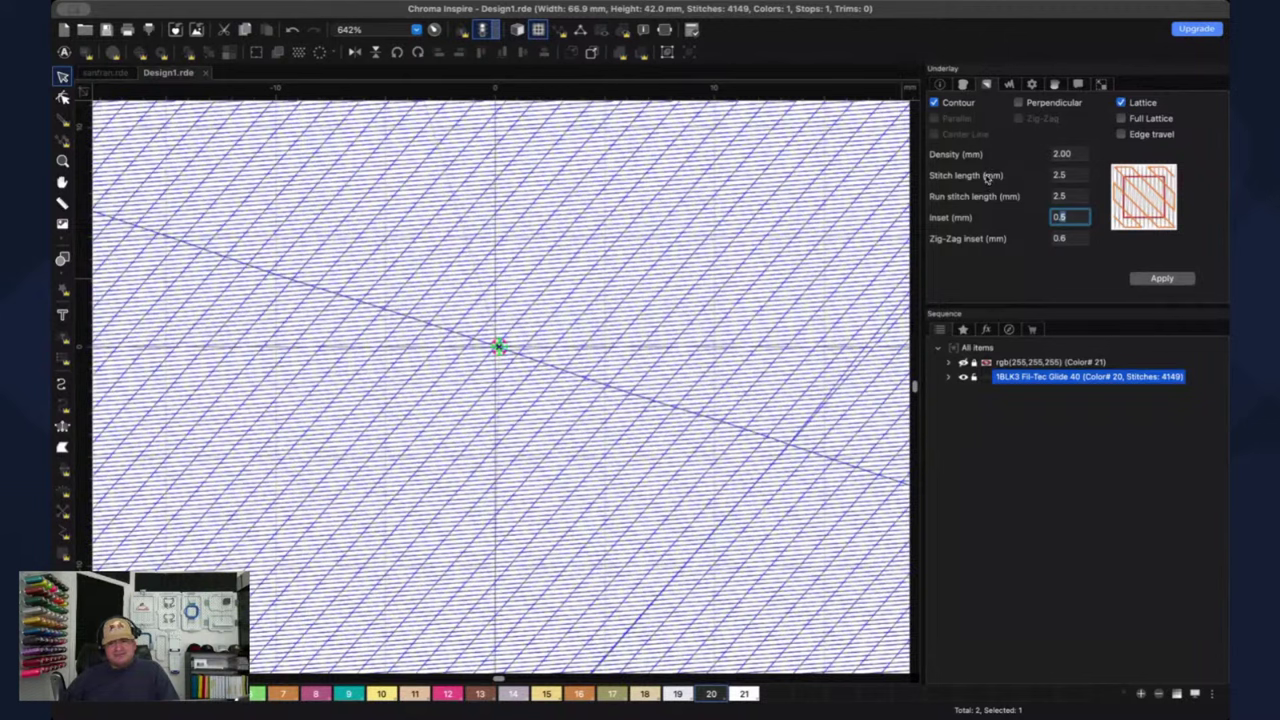
click(1051, 153)
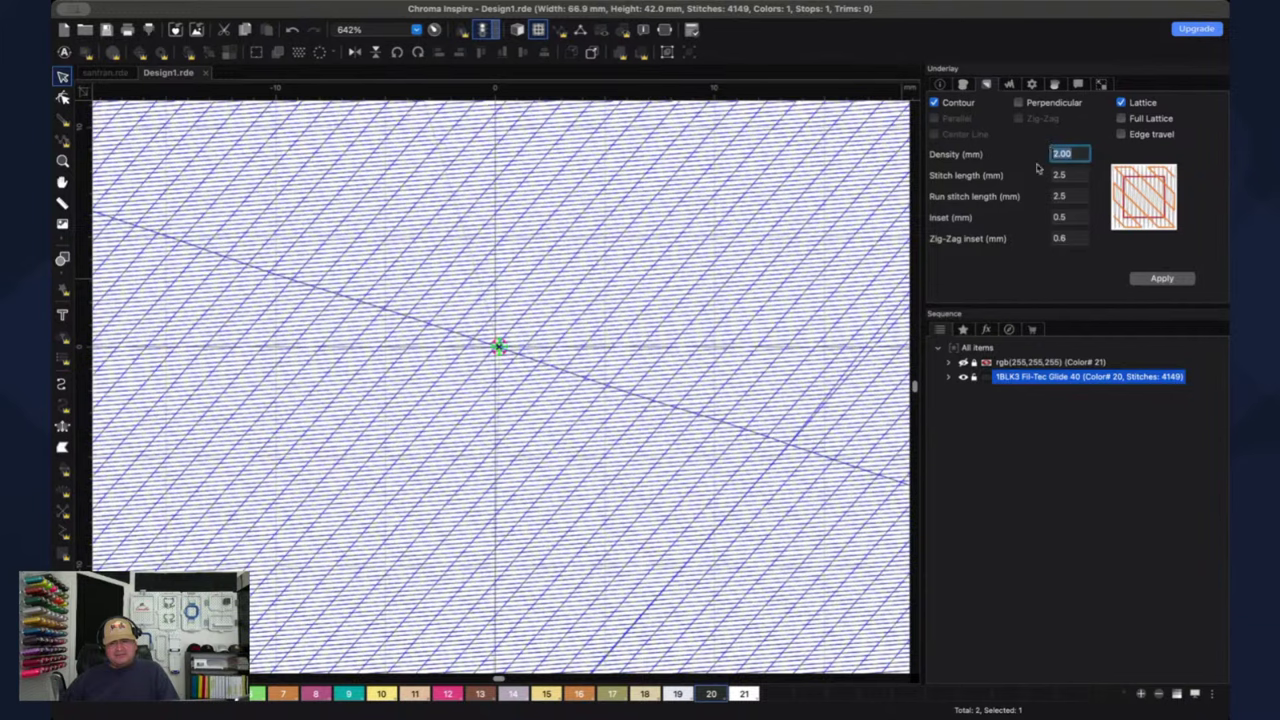
text(3)
double_click(1055, 175)
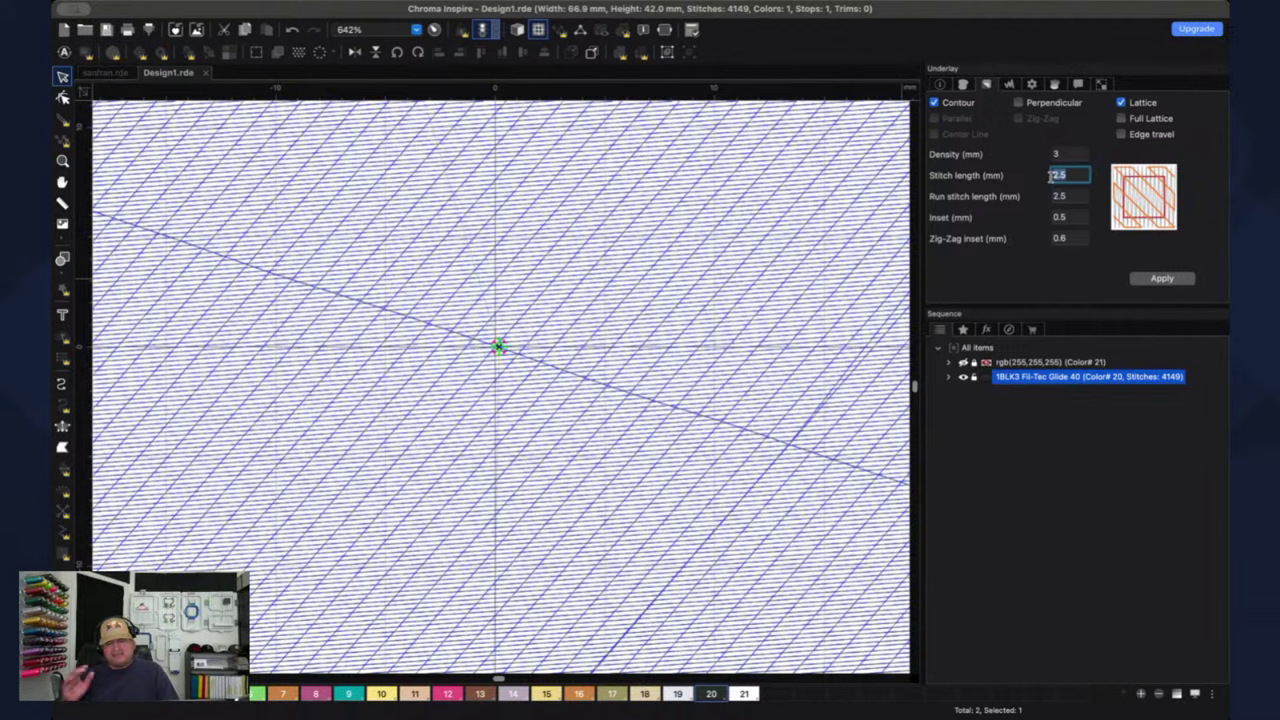